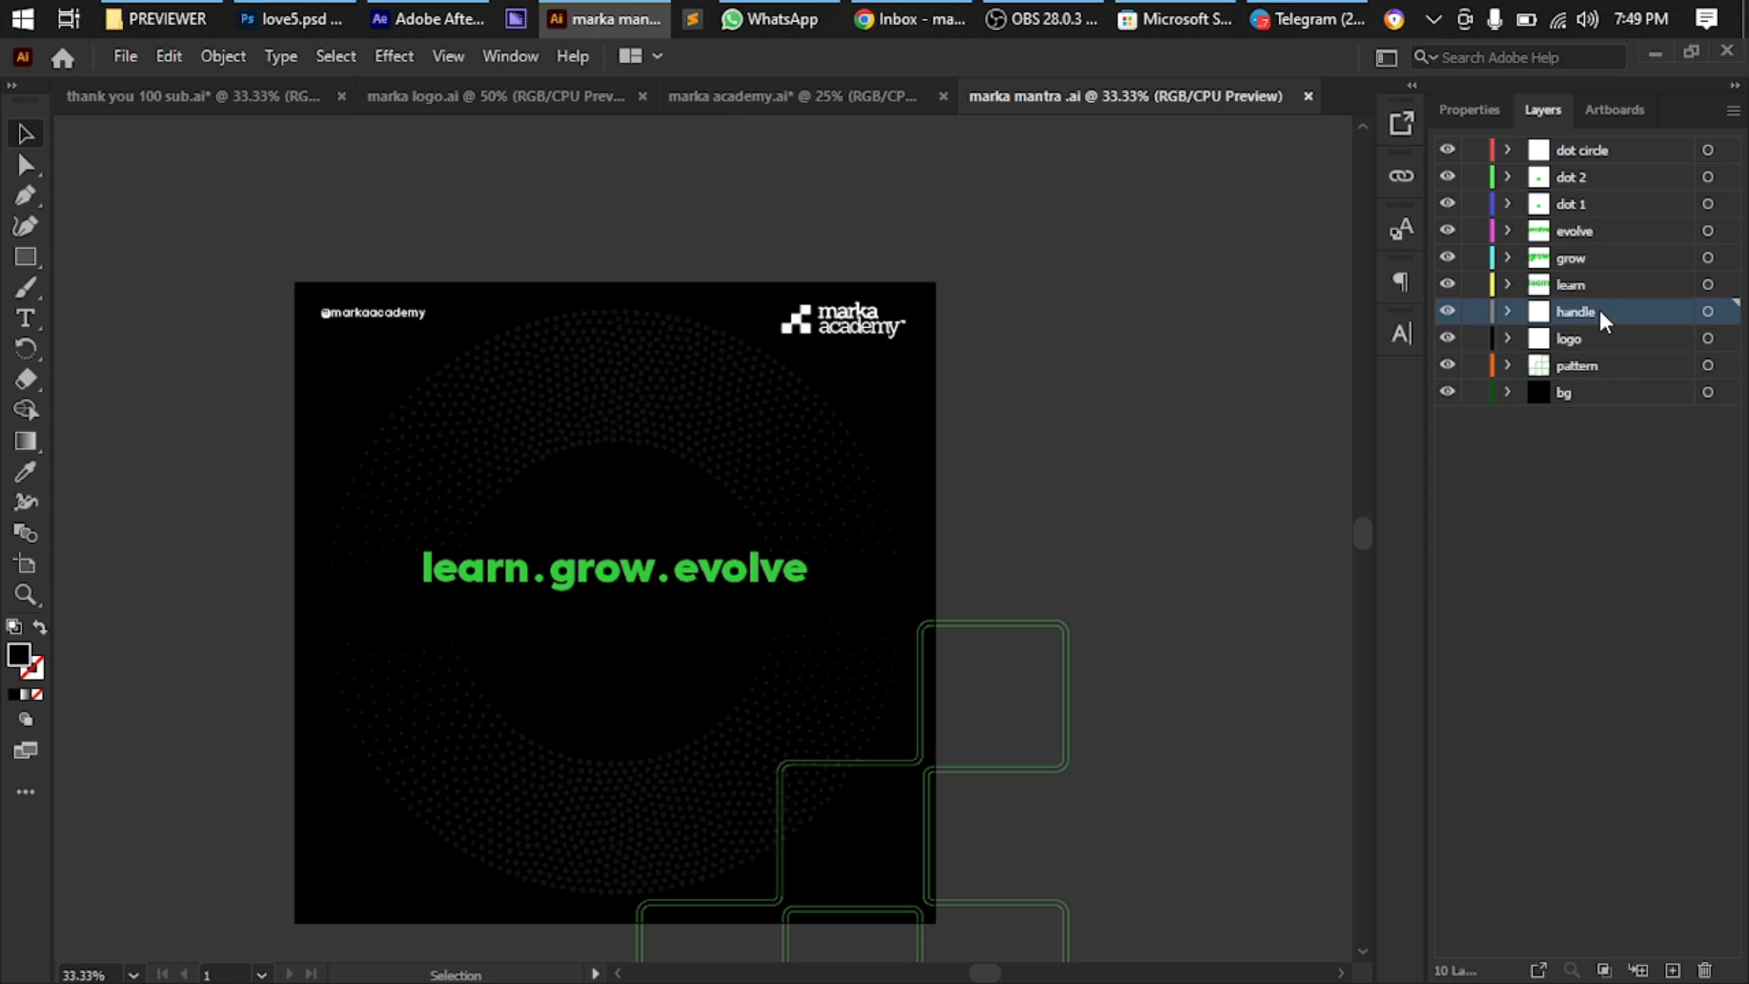
Go through the artwork's separate layers one by one, from learn, grow and evolve up to dot 1, dot 2 and dot circle
click(1600, 284)
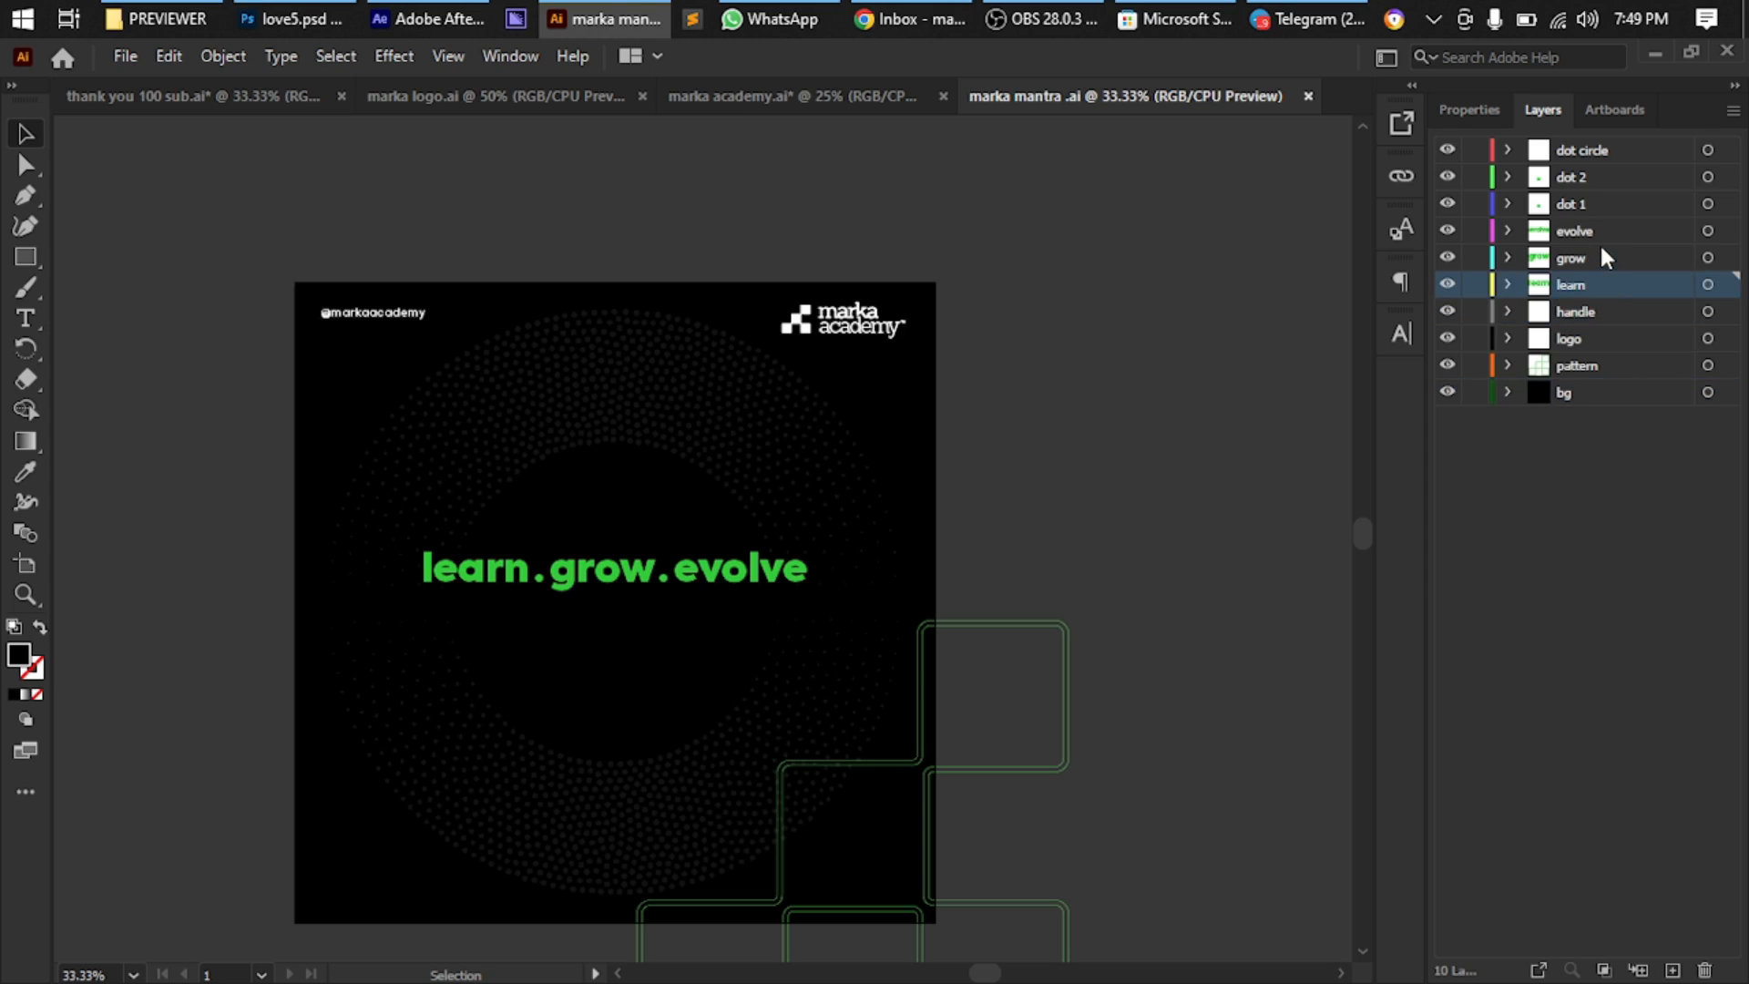
click(1600, 251)
click(1598, 228)
click(1599, 202)
click(1602, 179)
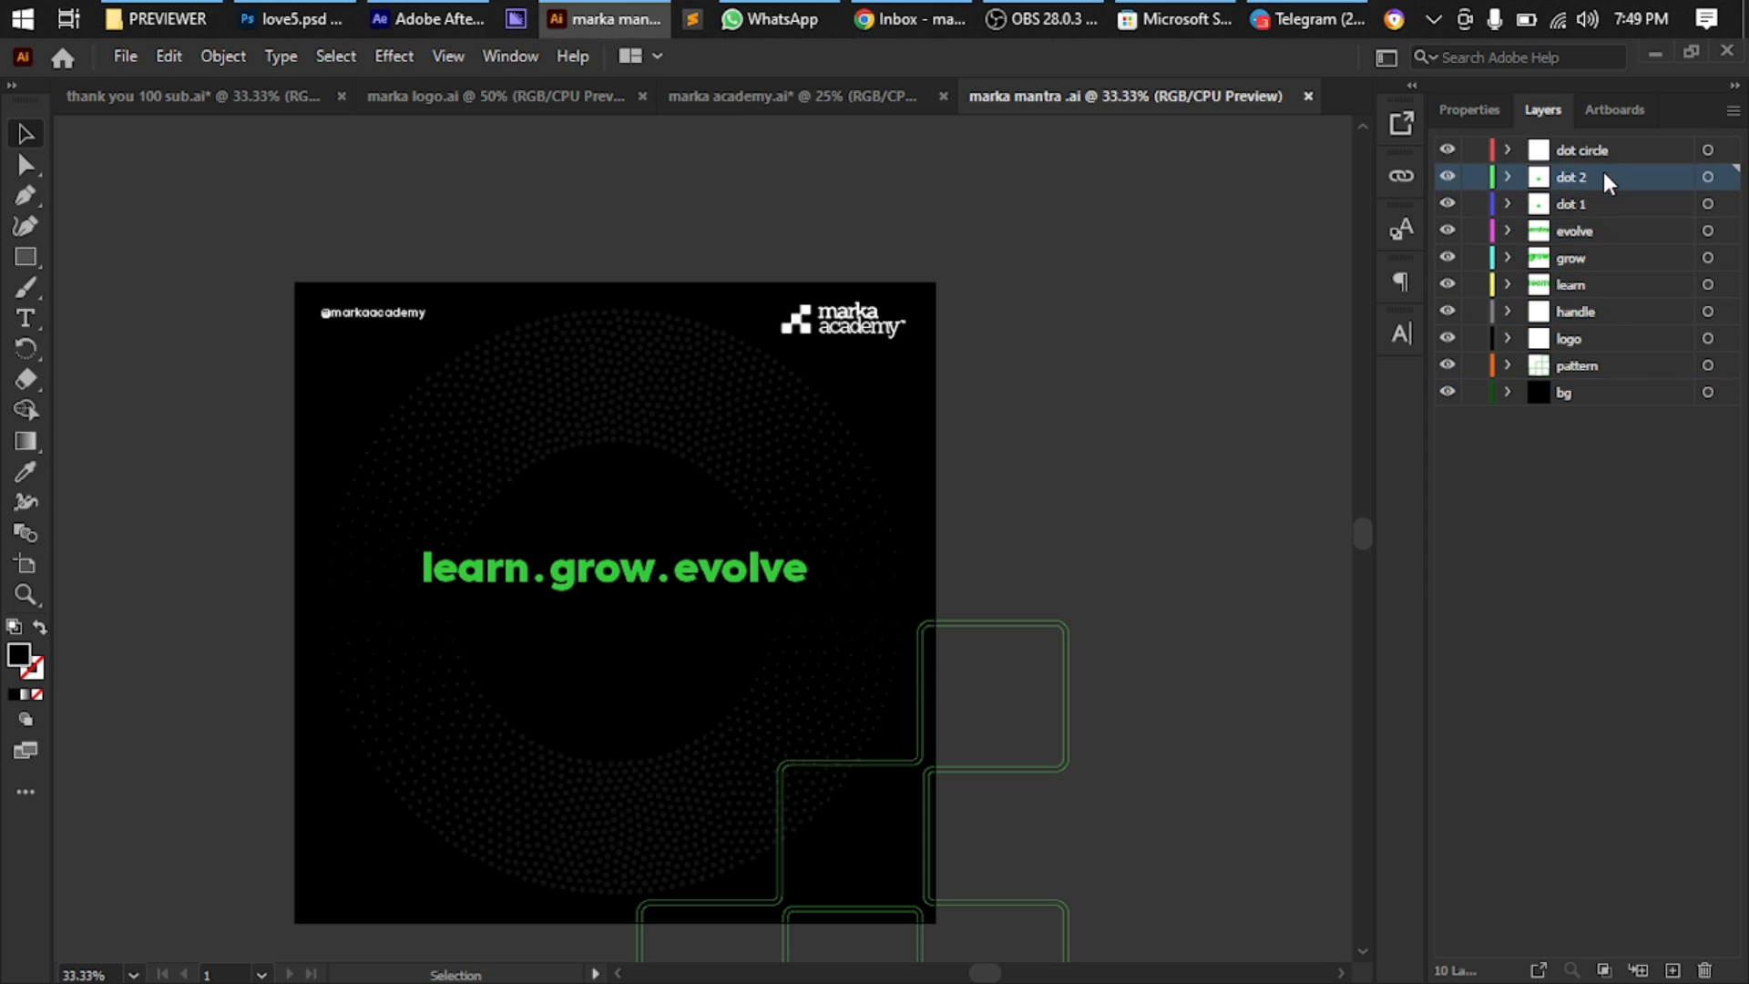
click(1609, 152)
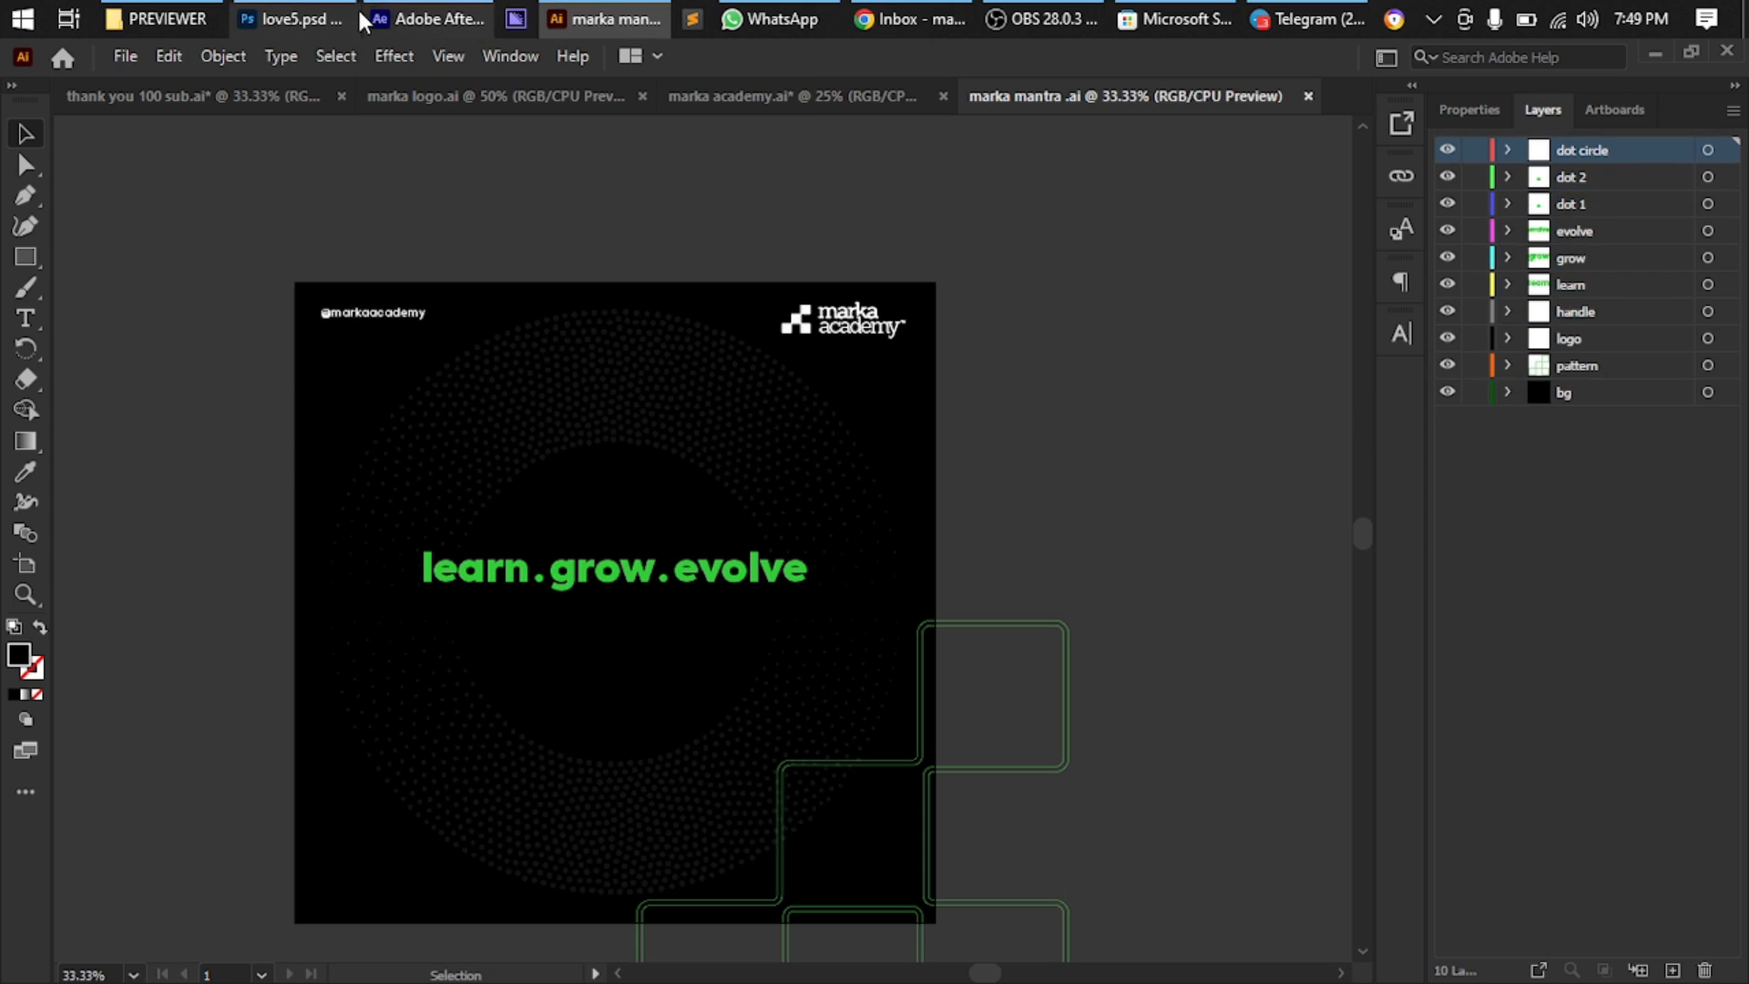
Switch to After Effects and create a new project
click(397, 15)
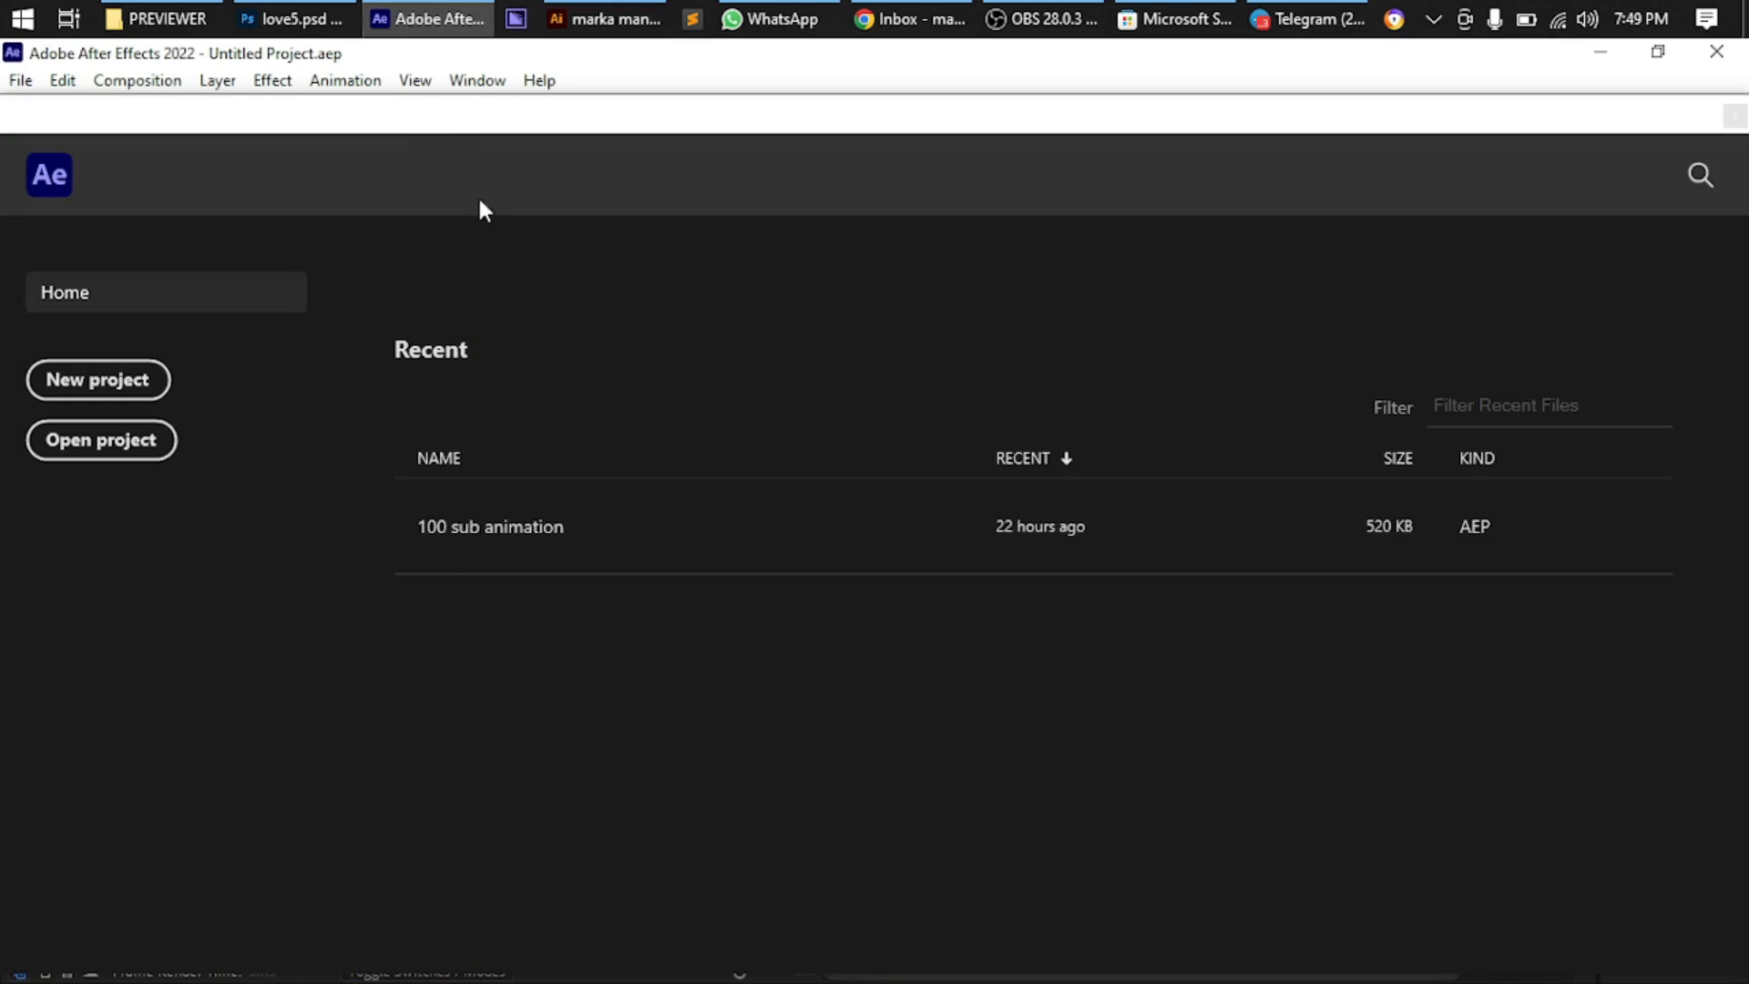
key(ctrl+v)
click(1056, 555)
click(130, 385)
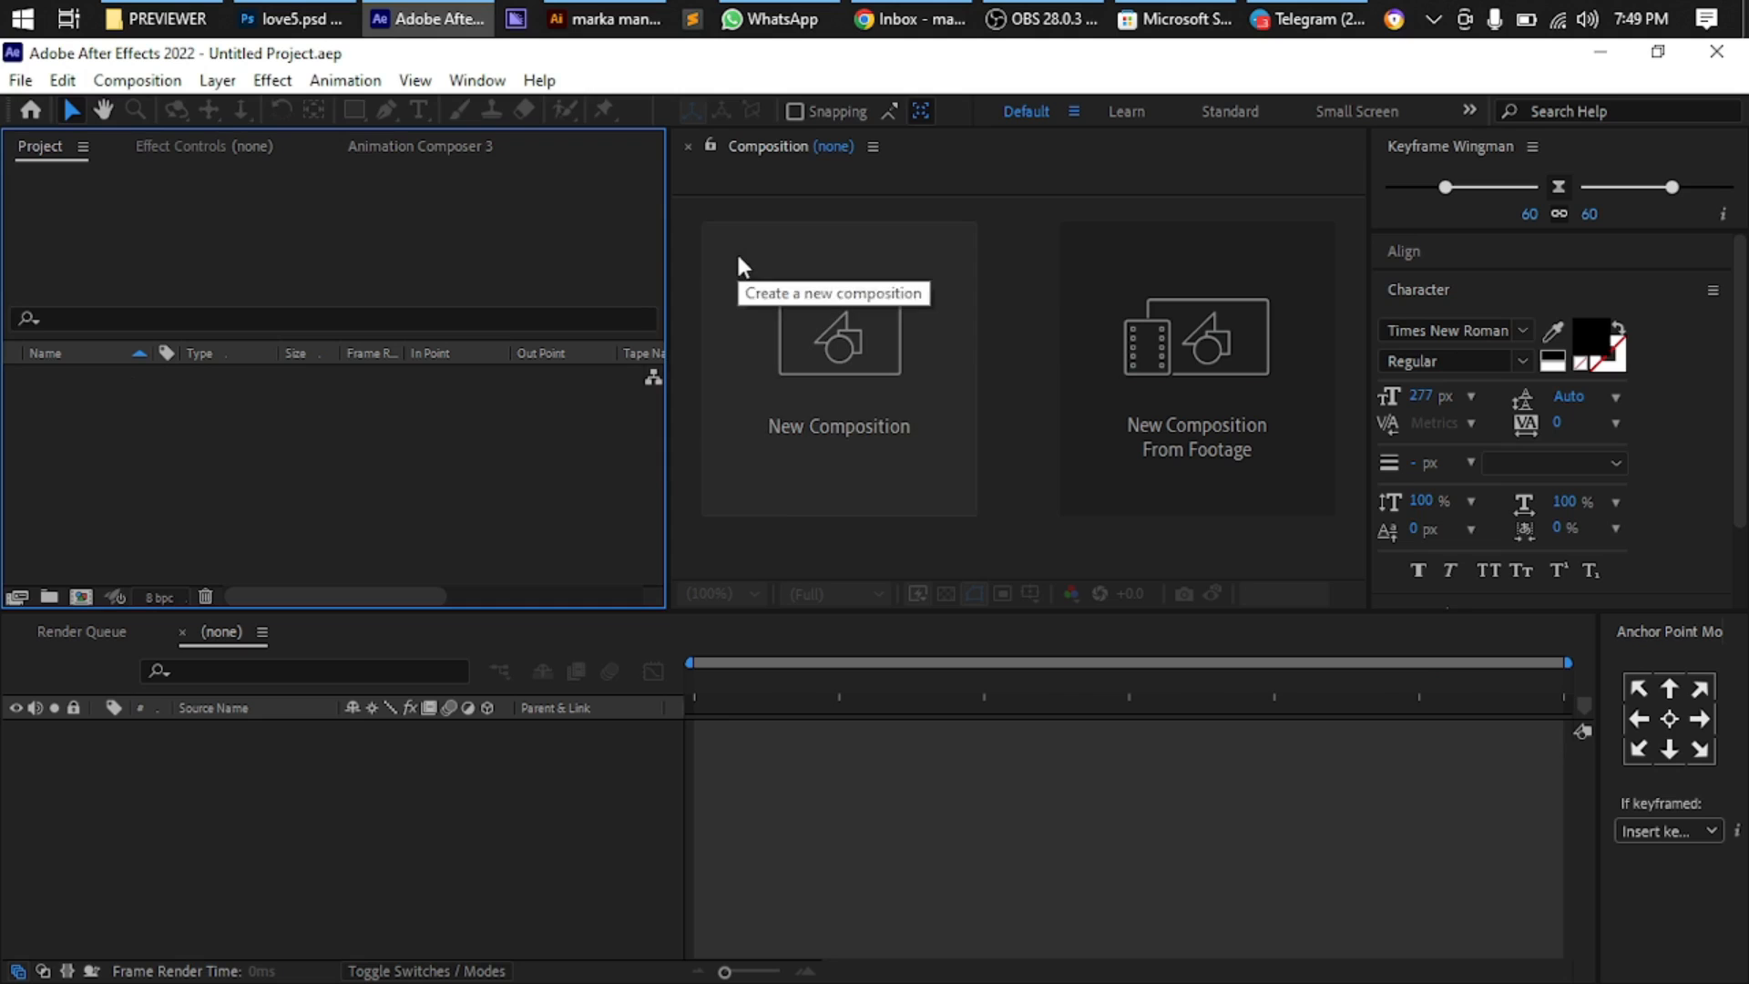
Start a new composition and name it "marka mantra"
click(839, 313)
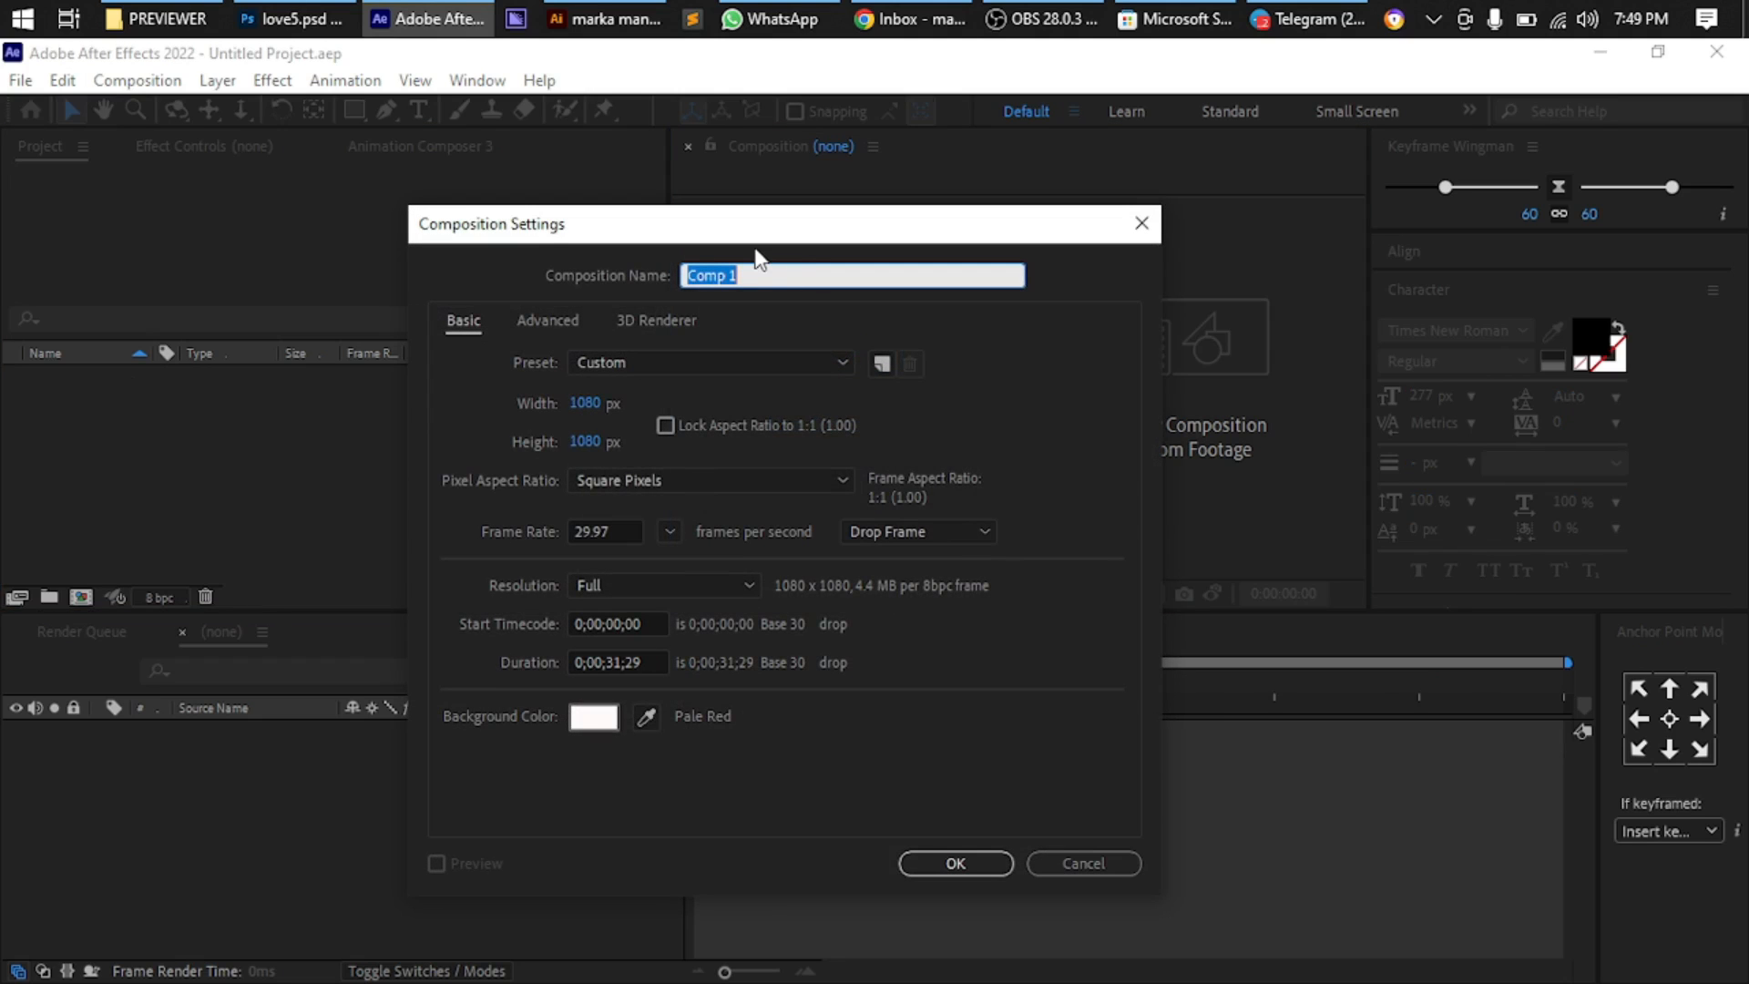
text(marka mantra)
key(ctrl+v)
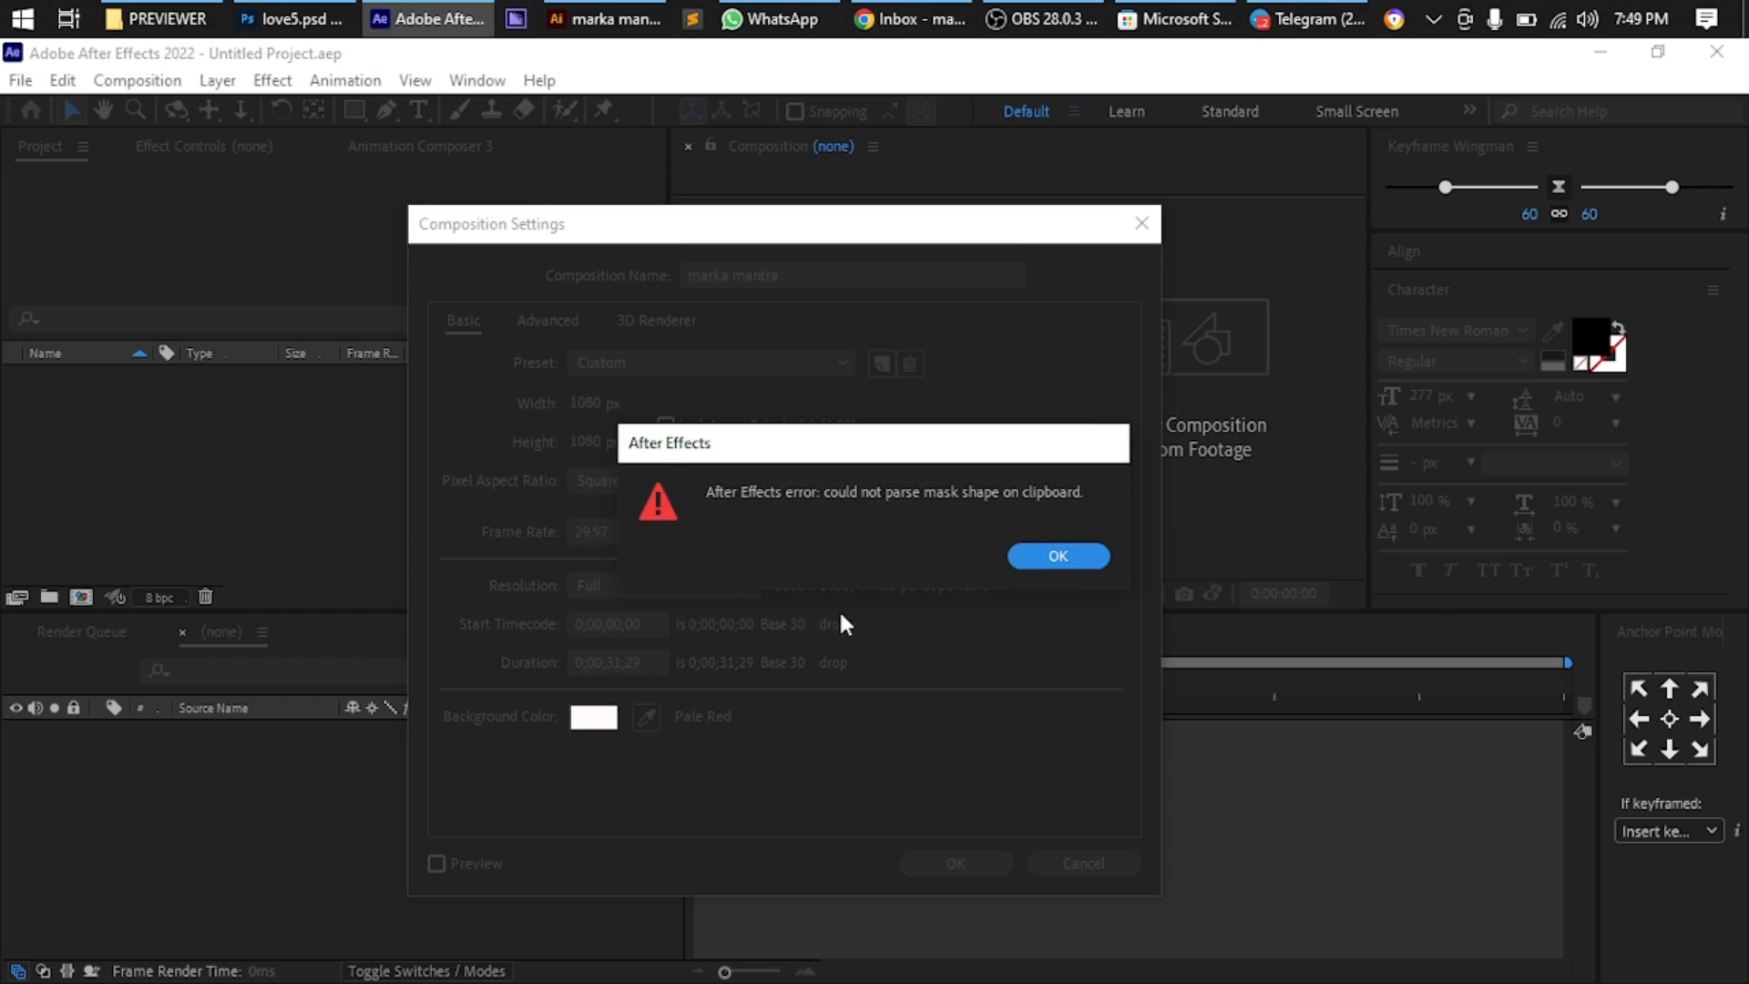
click(1036, 552)
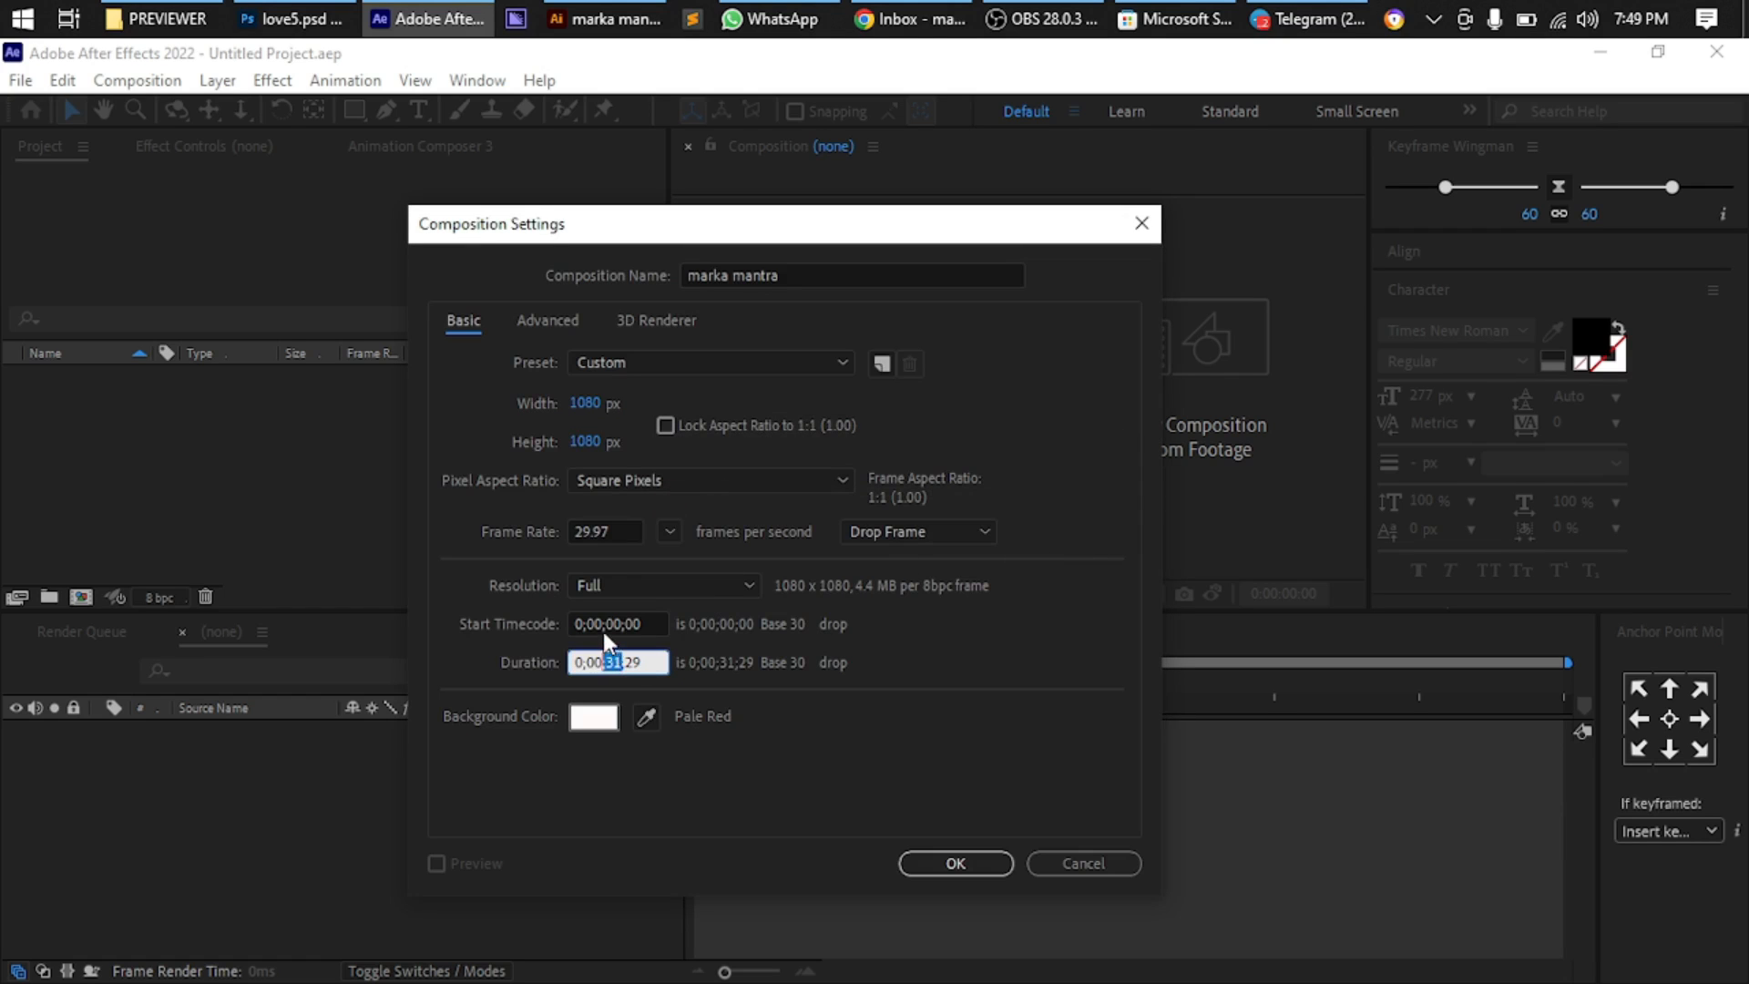
Set the composition's duration to 0;00;10;29
click(619, 662)
mouse_move(608, 675)
mouse_down()
mouse_move(644, 514)
mouse_move(604, 675)
mouse_up()
click(612, 661)
key(BackSpace)
text(0)
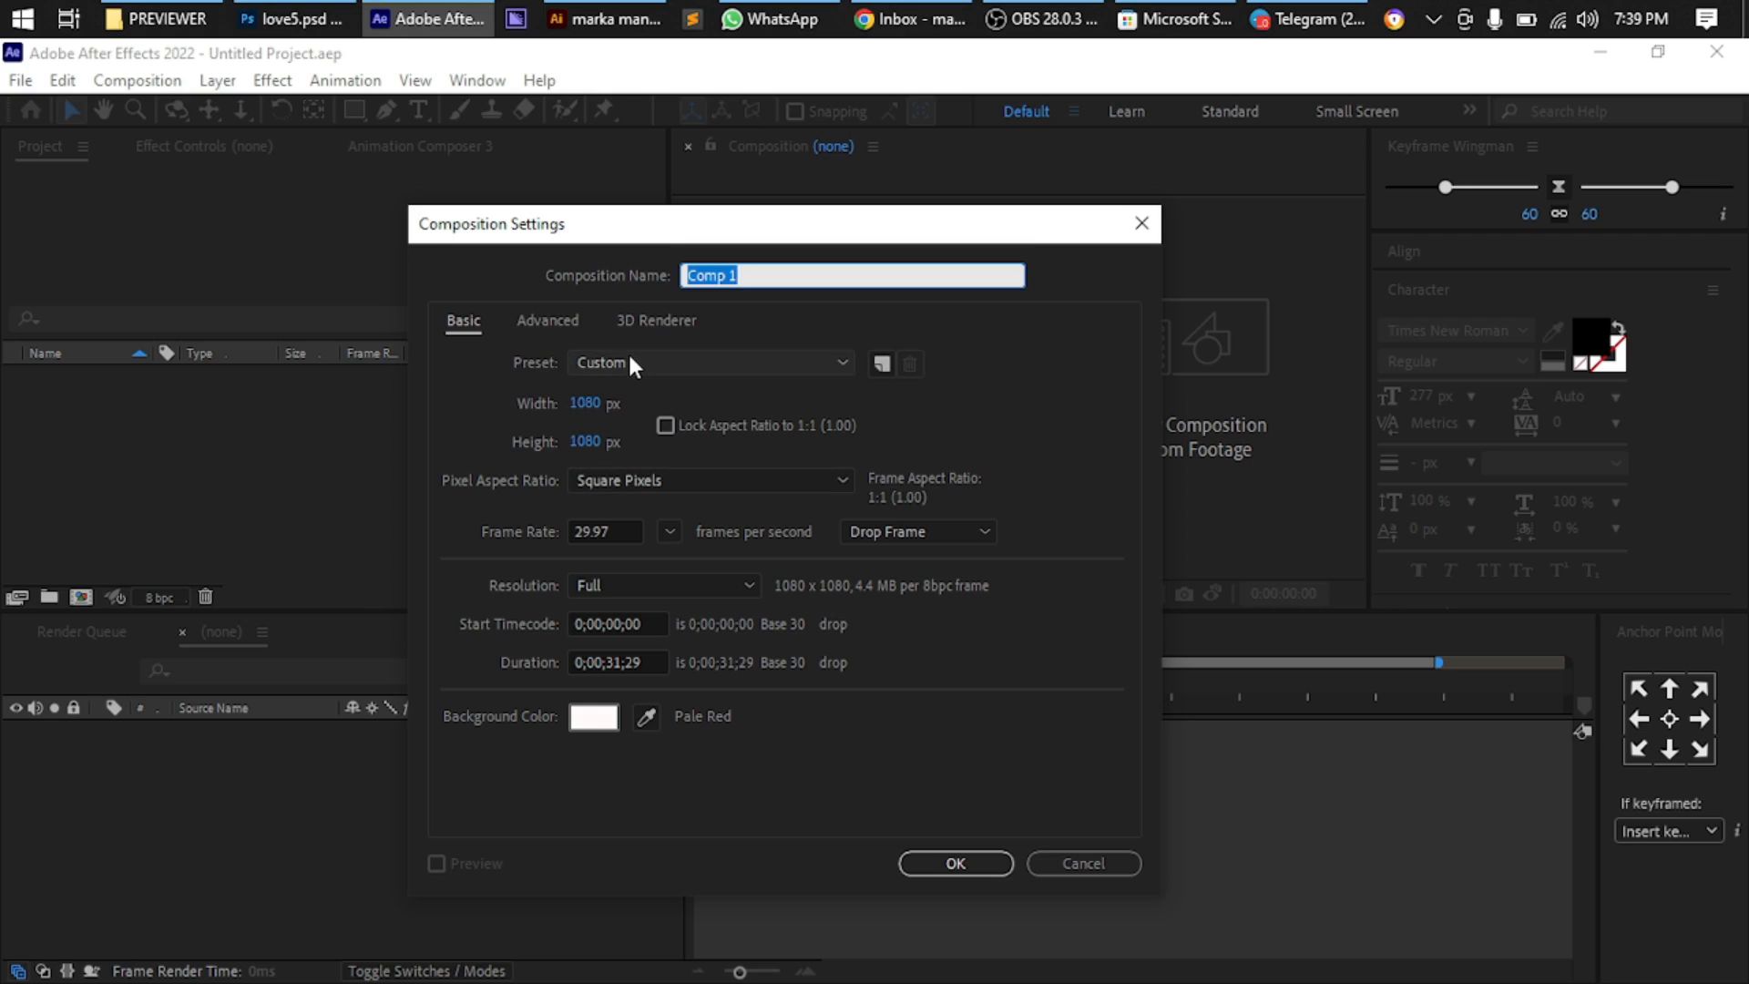
Try the HDV 1080 29.97 preset for the composition
key(ctrl+v)
click(1079, 553)
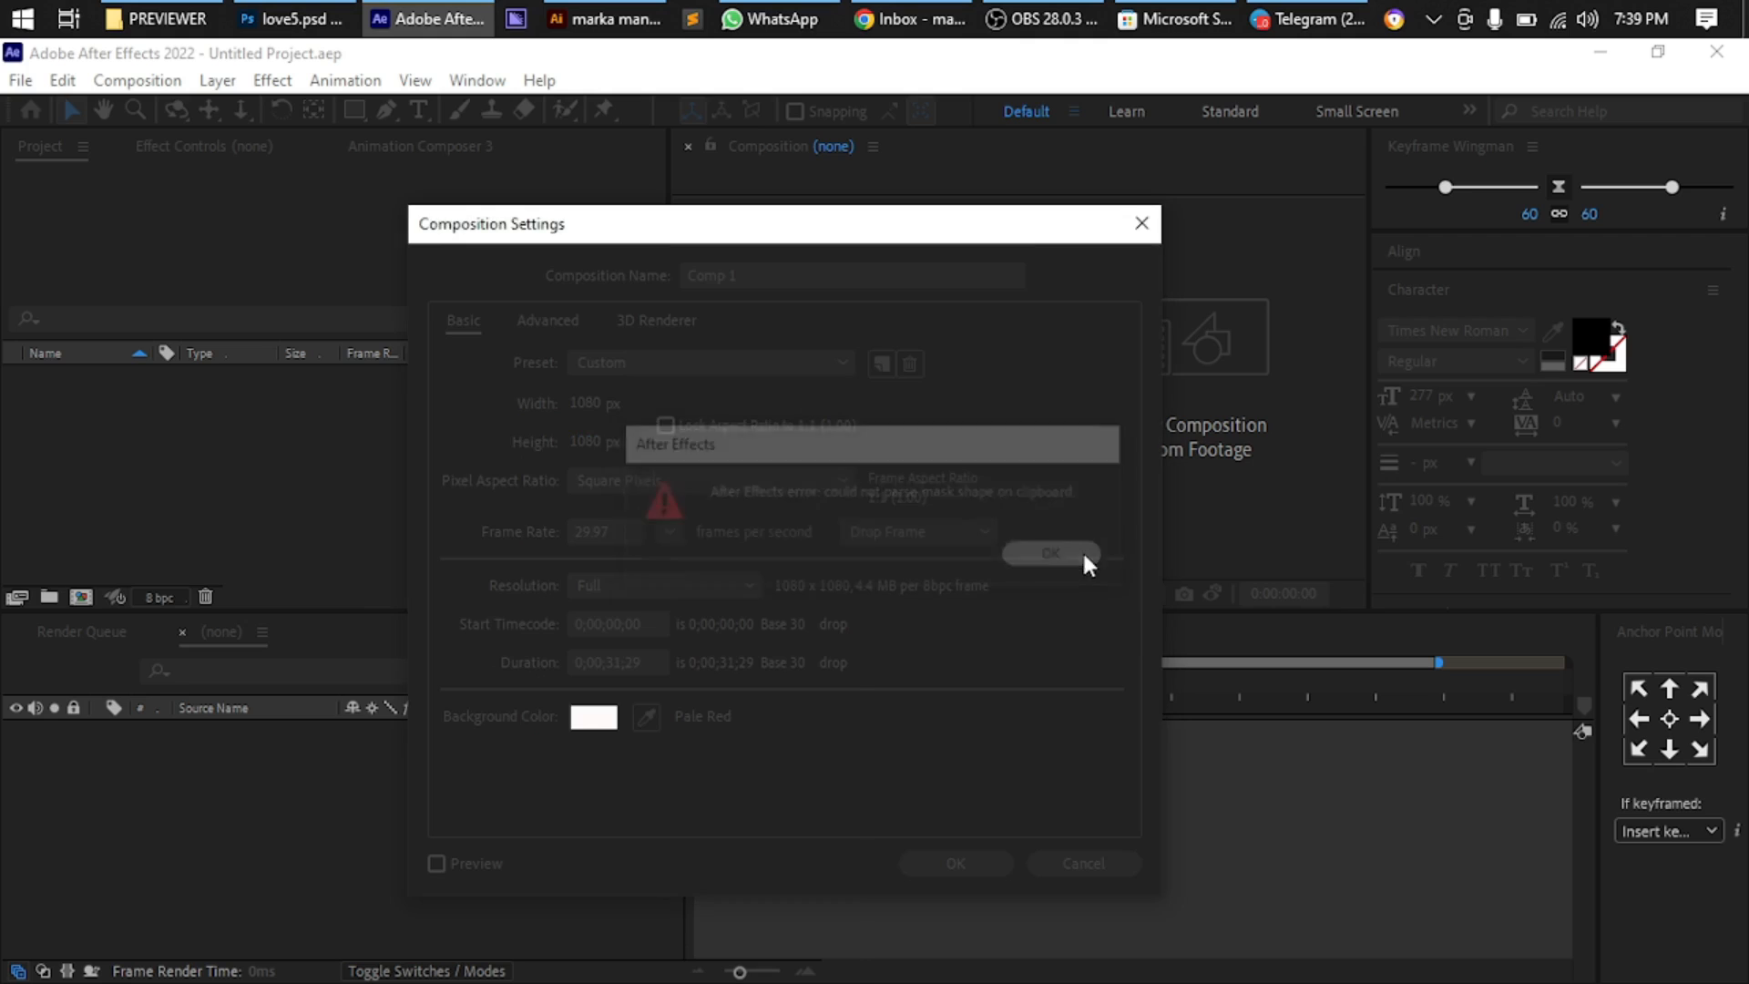
click(774, 364)
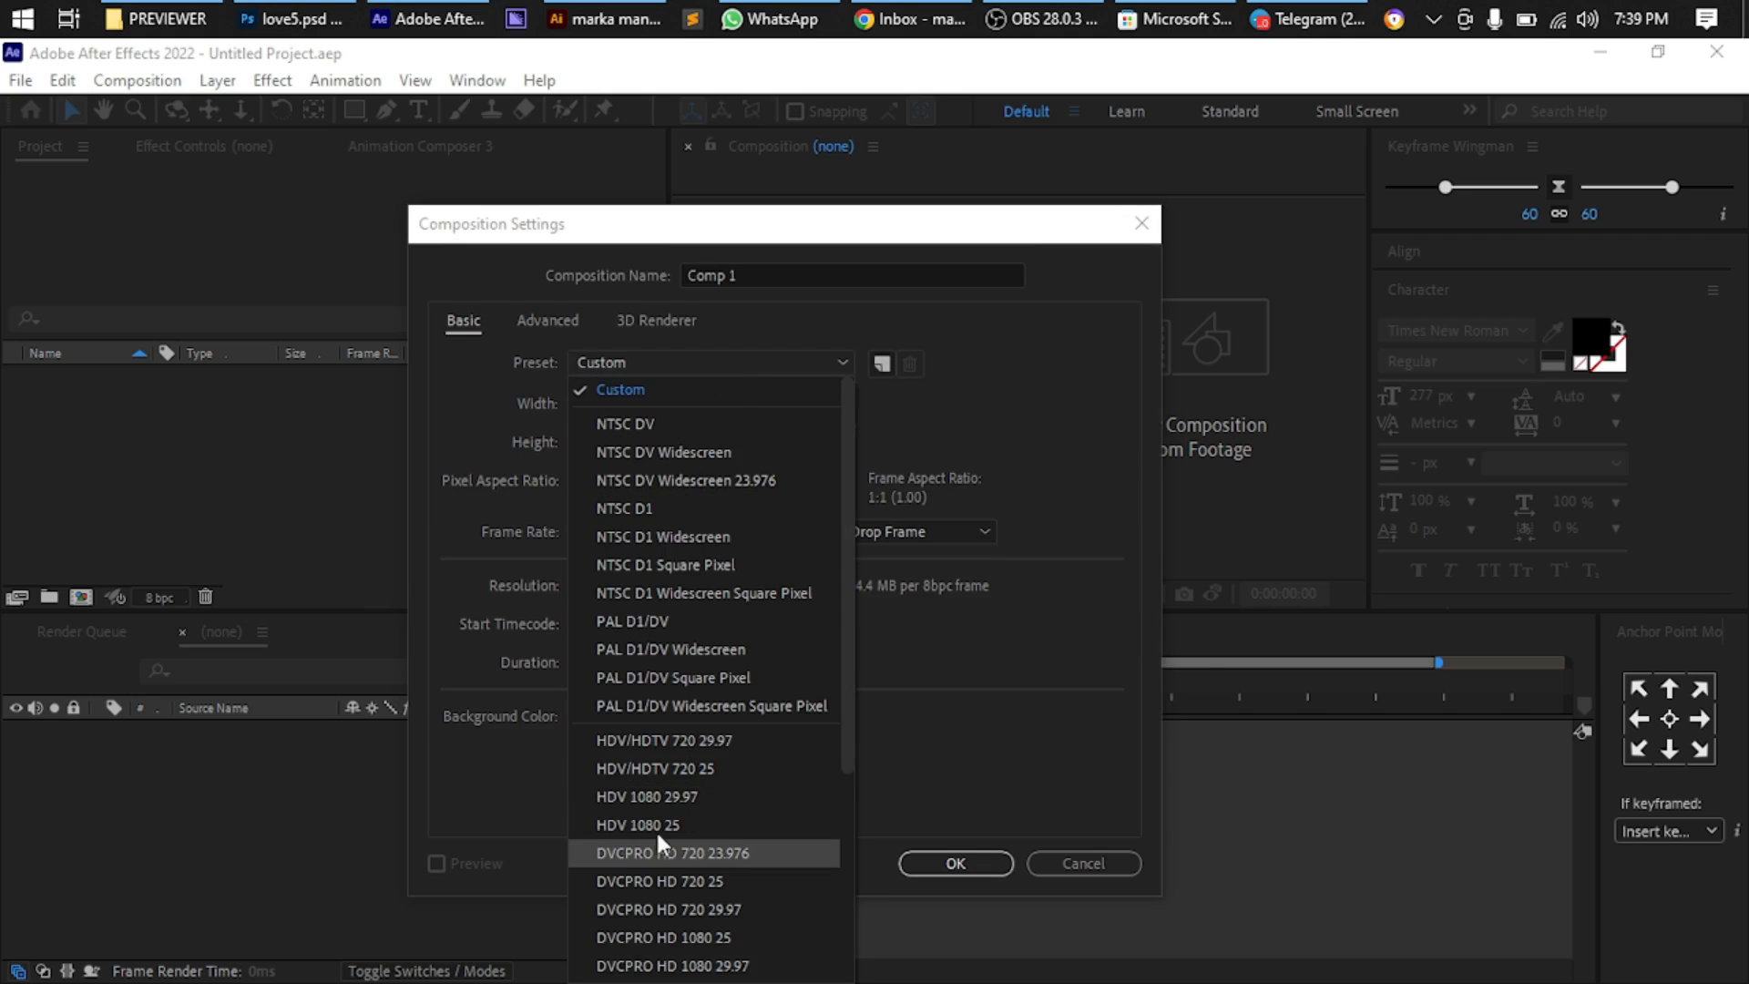
click(685, 798)
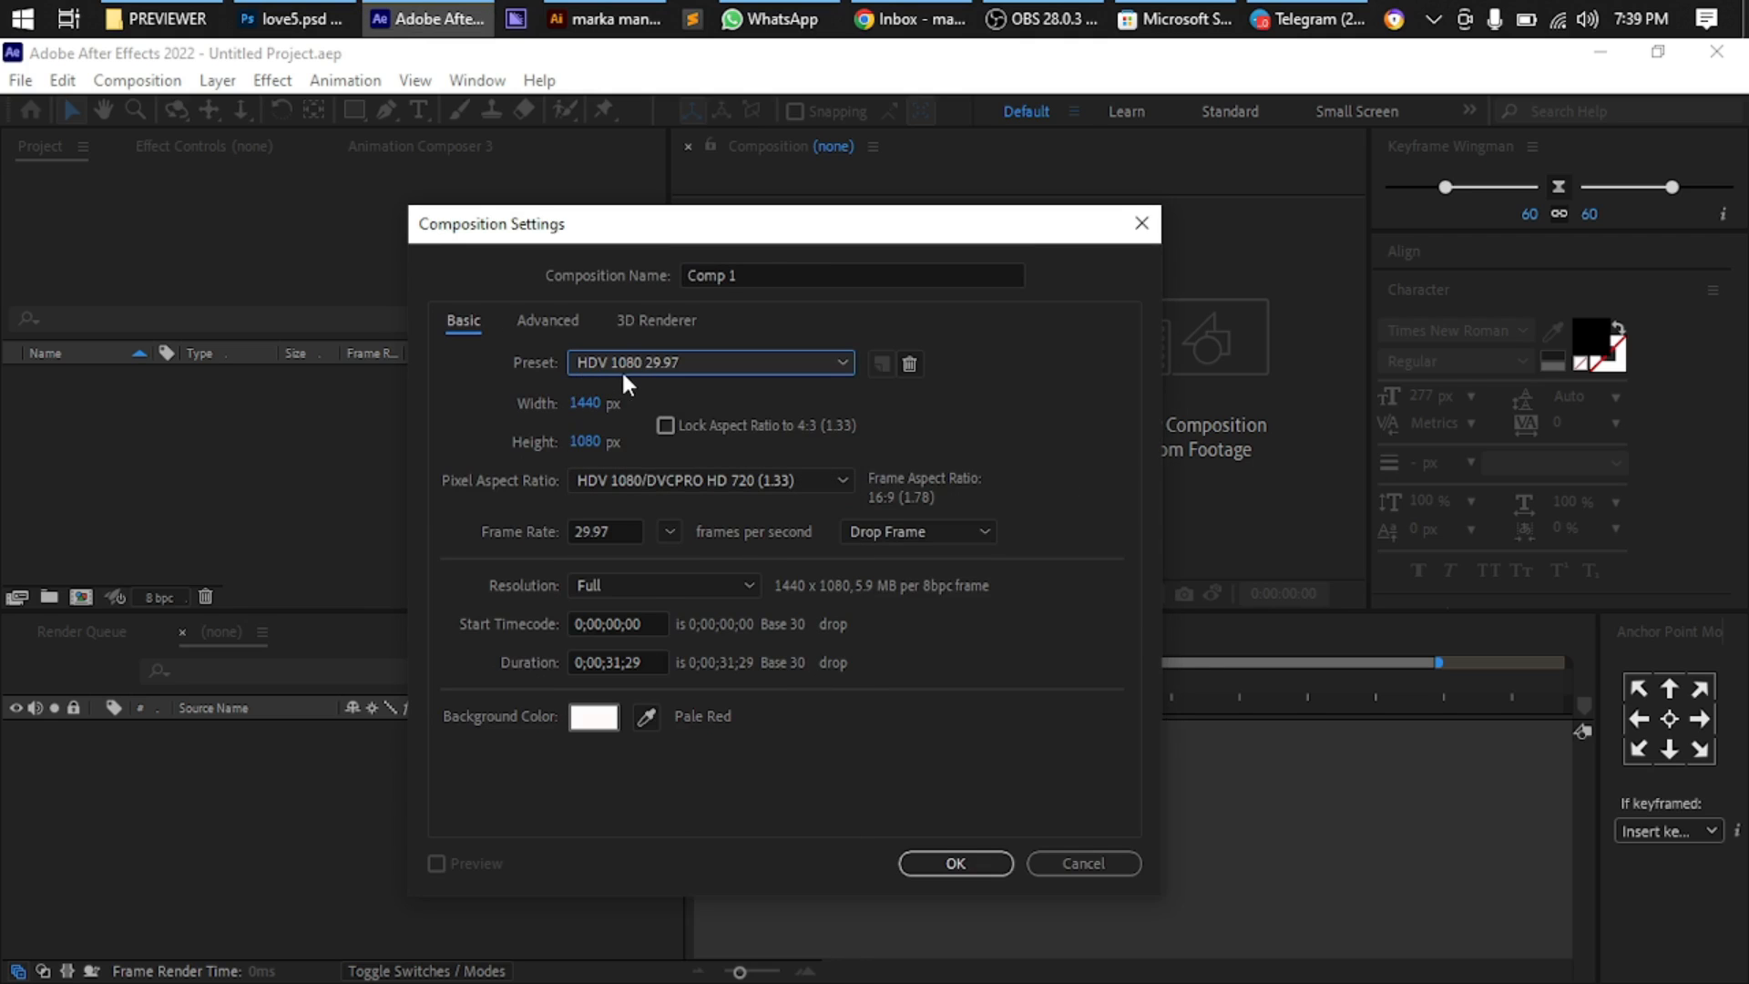
Choose the HDTV 1080 29.97 preset for the composition, leaving the aspect ratio unlocked
click(653, 364)
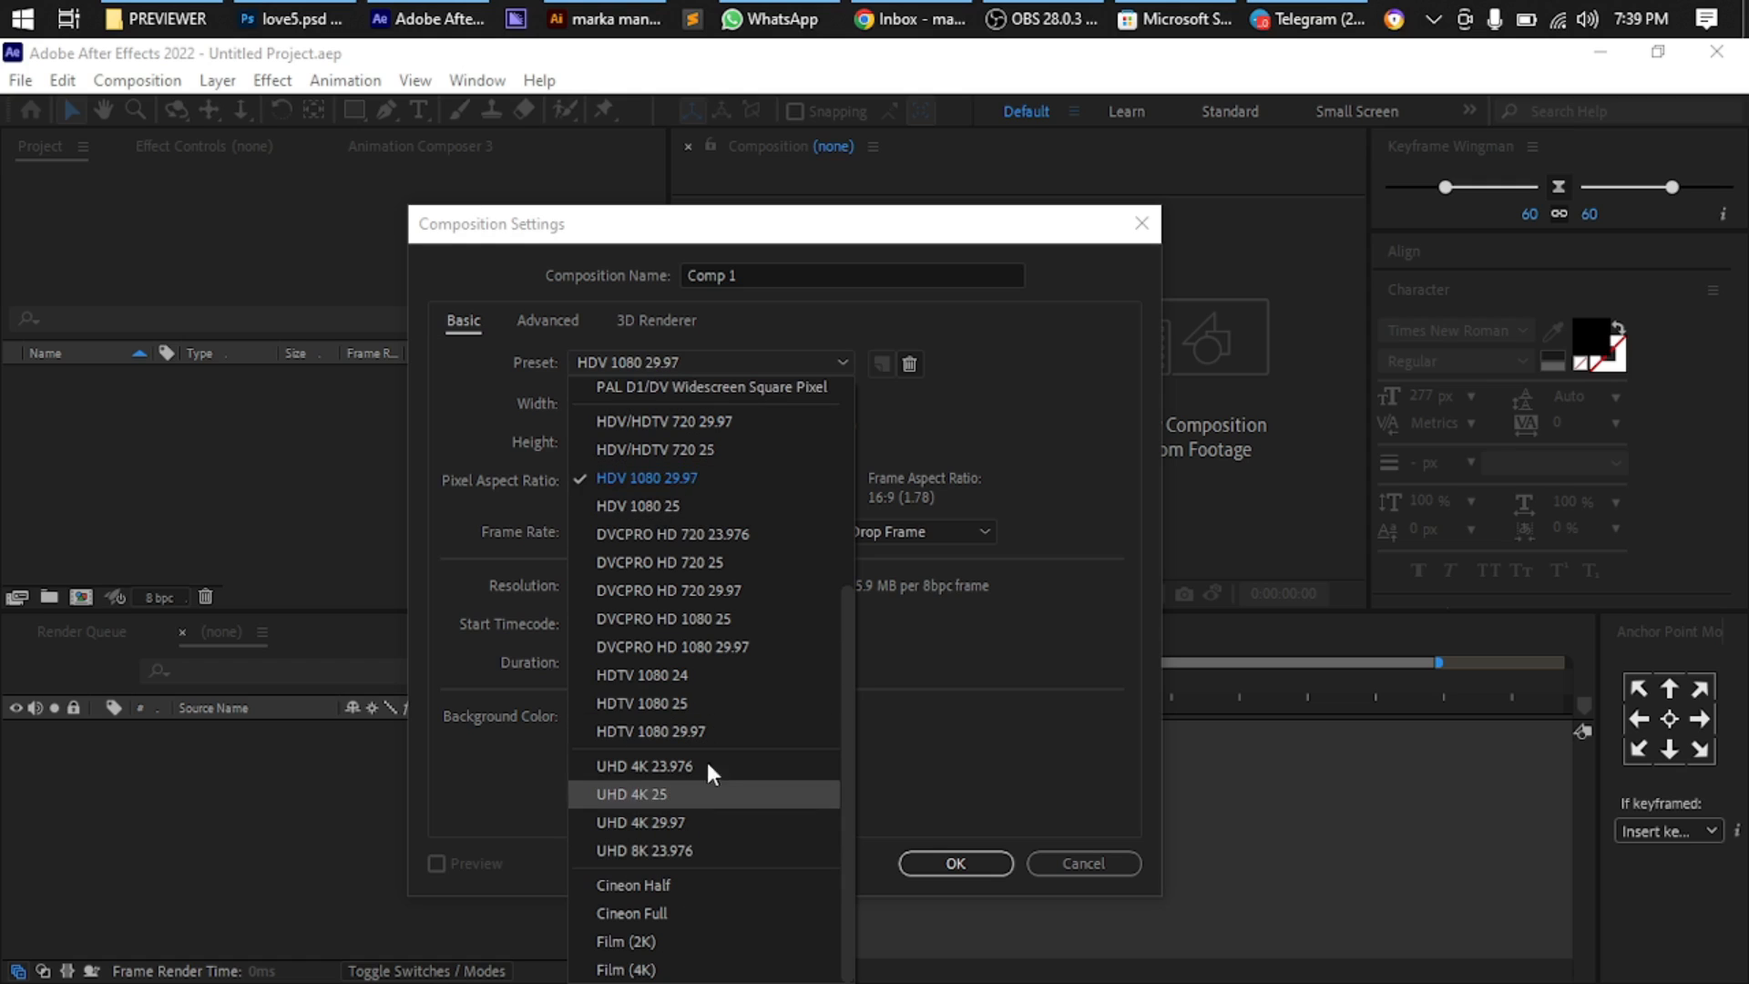
scroll(660, 503, up, 2)
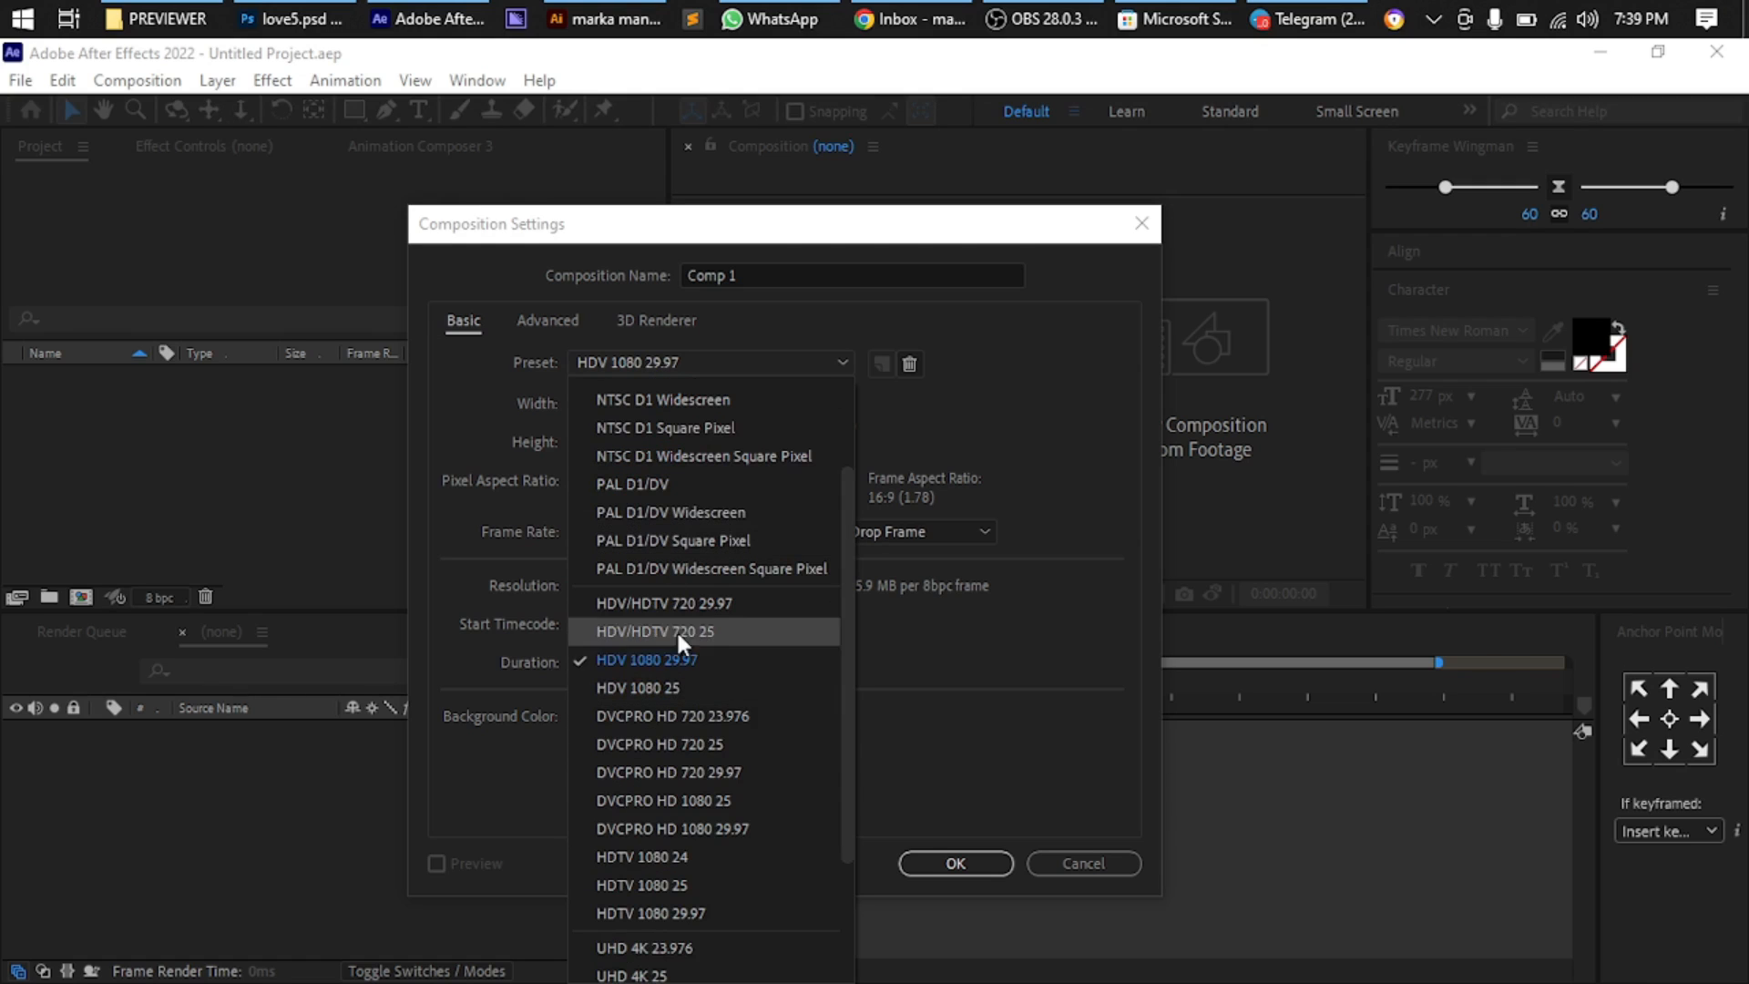
click(670, 903)
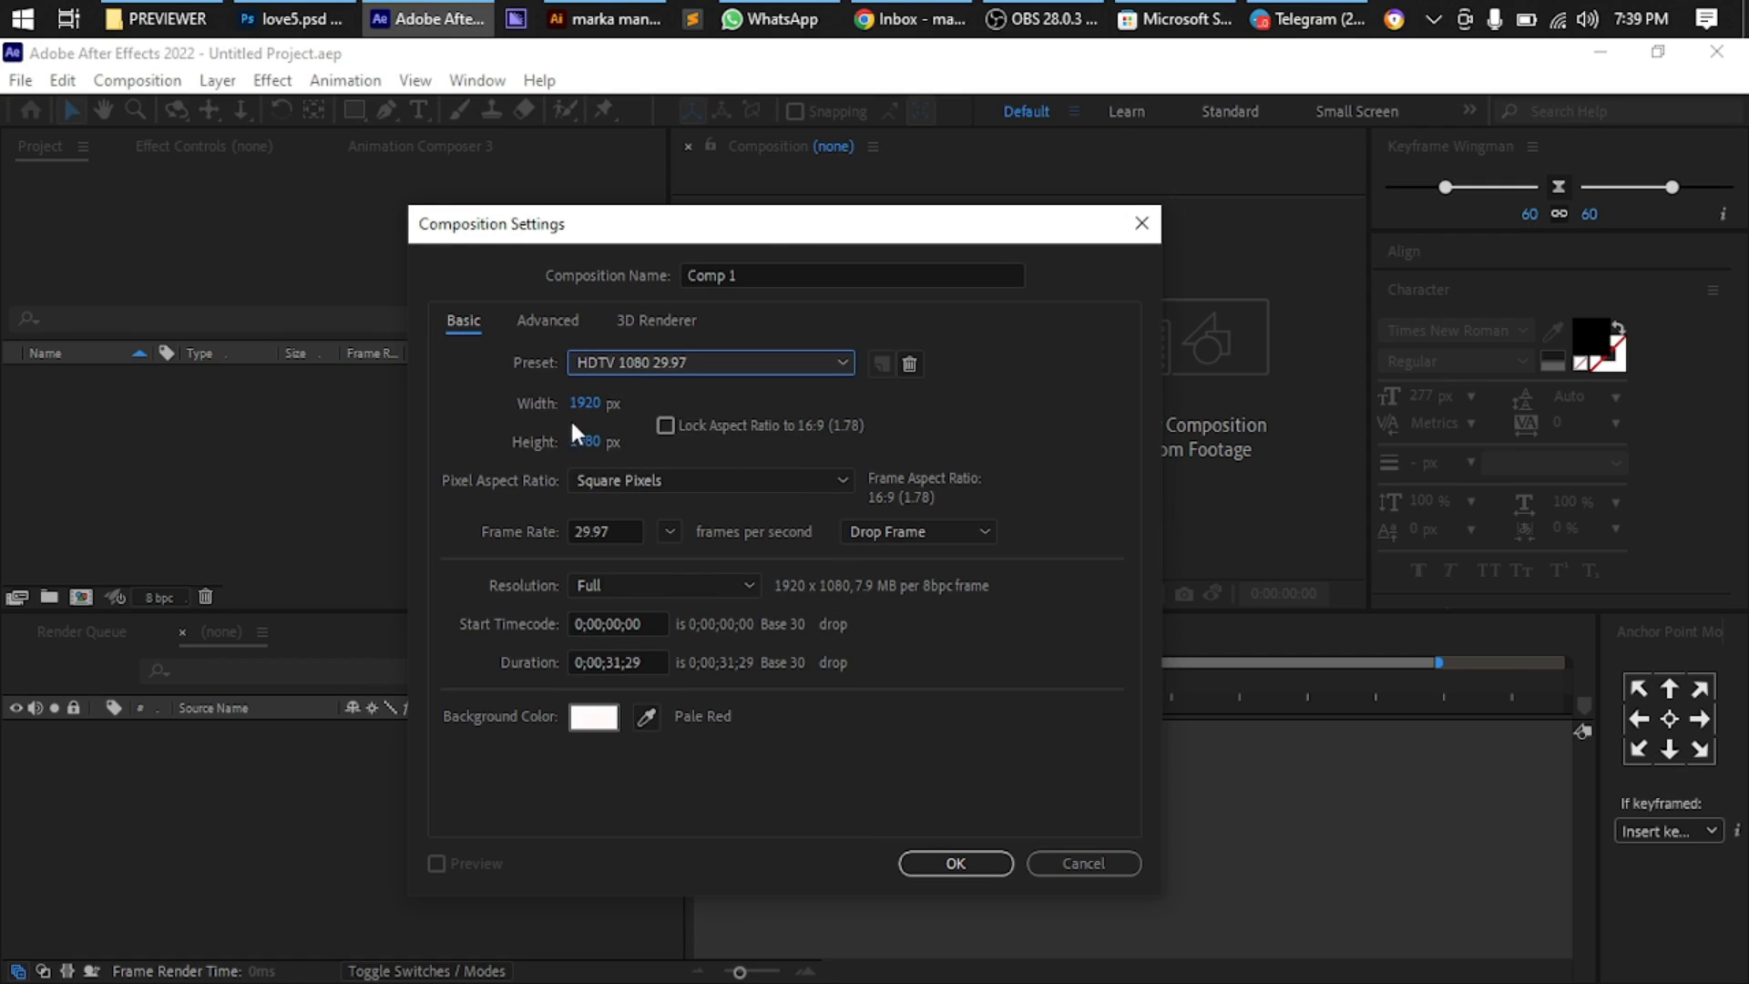
click(666, 426)
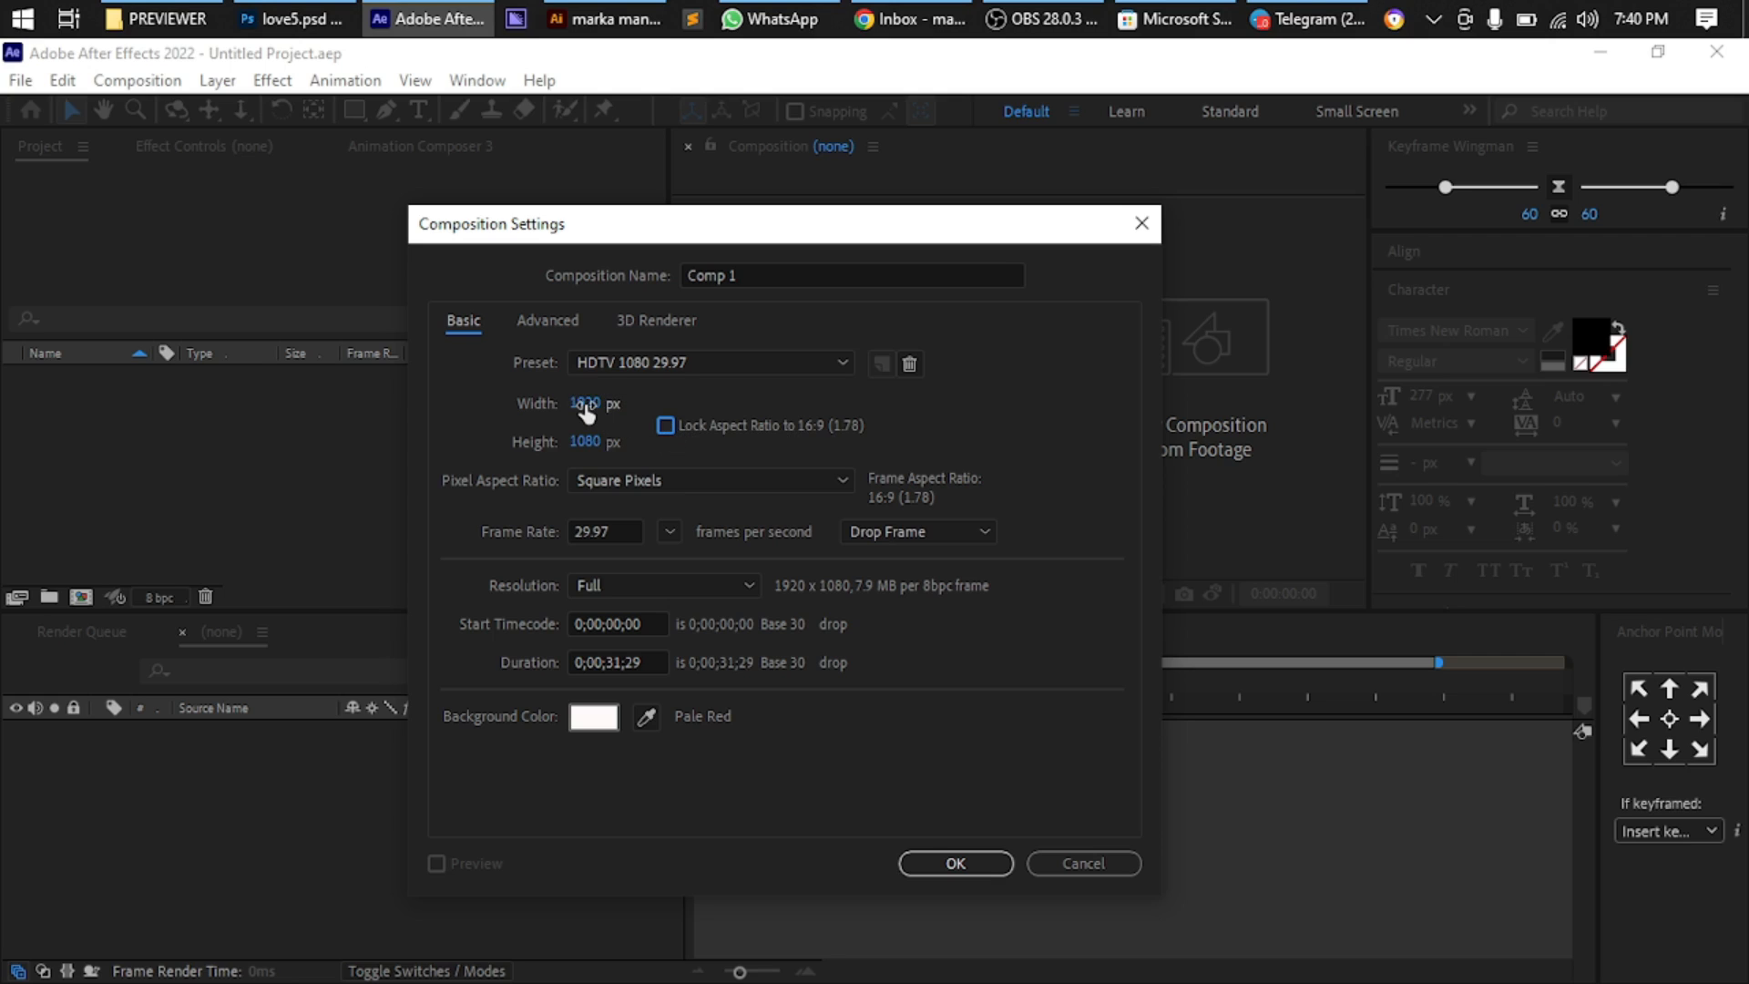
Check the artboard's dimensions in the Illustrator file, then return to the composition settings in After Effects
click(615, 17)
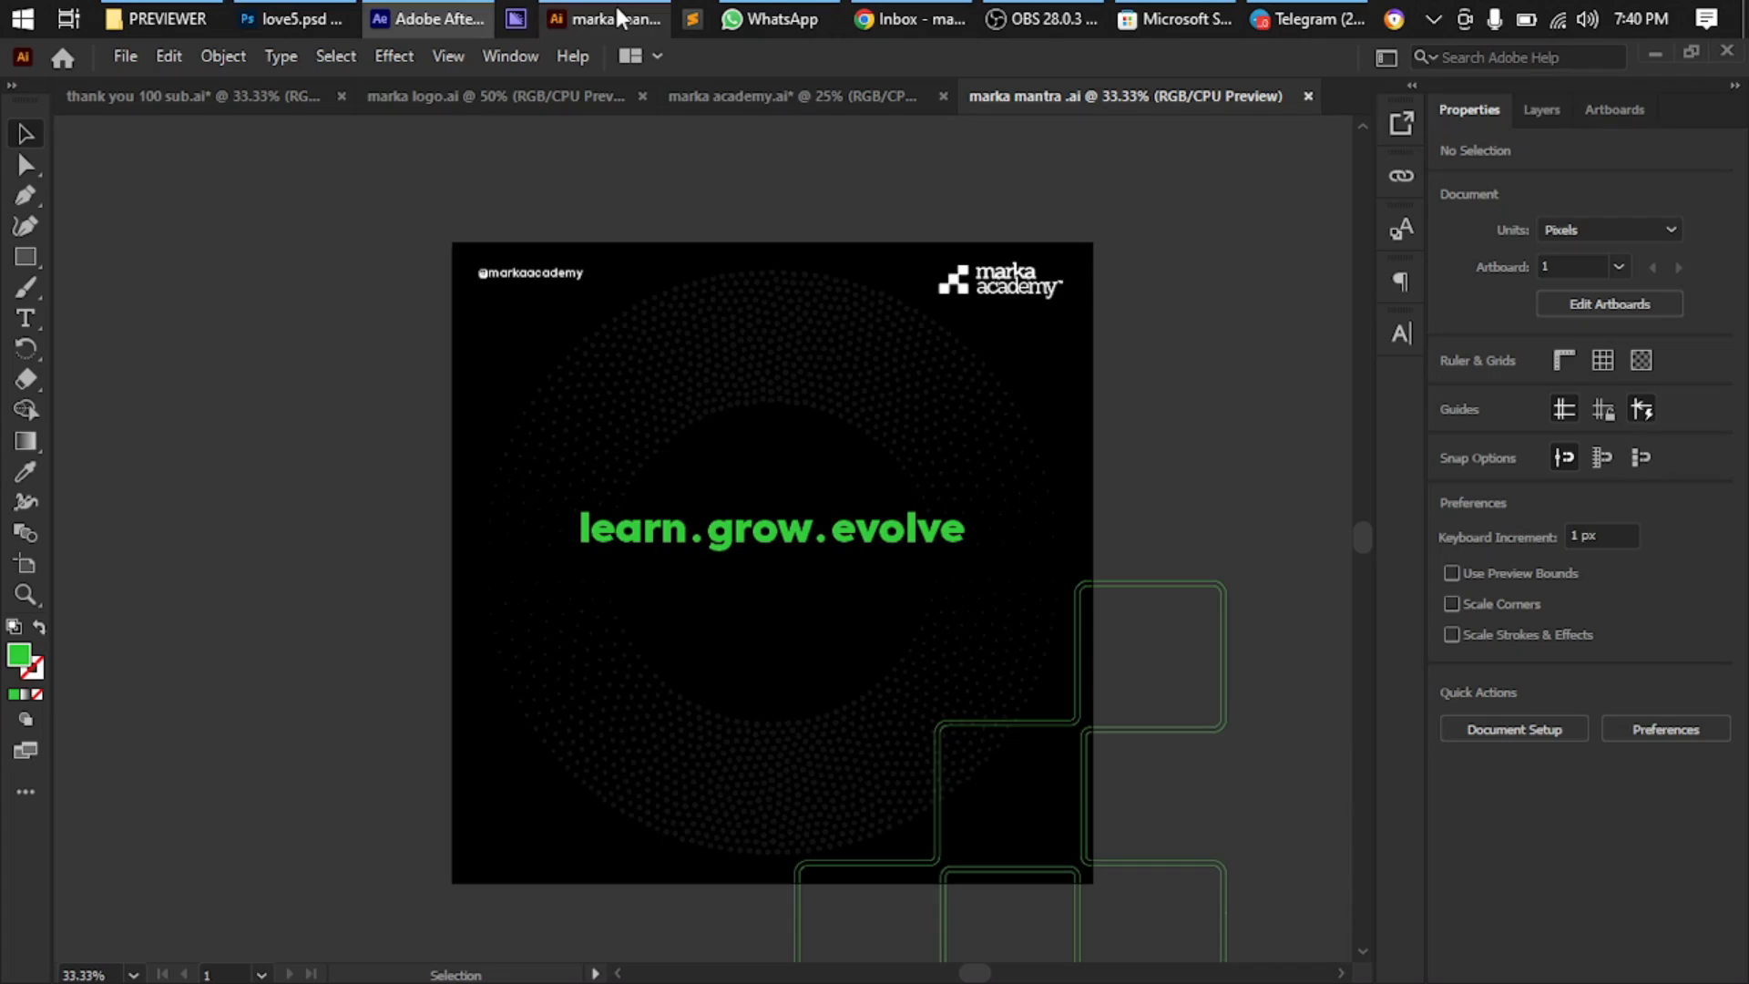
click(1586, 306)
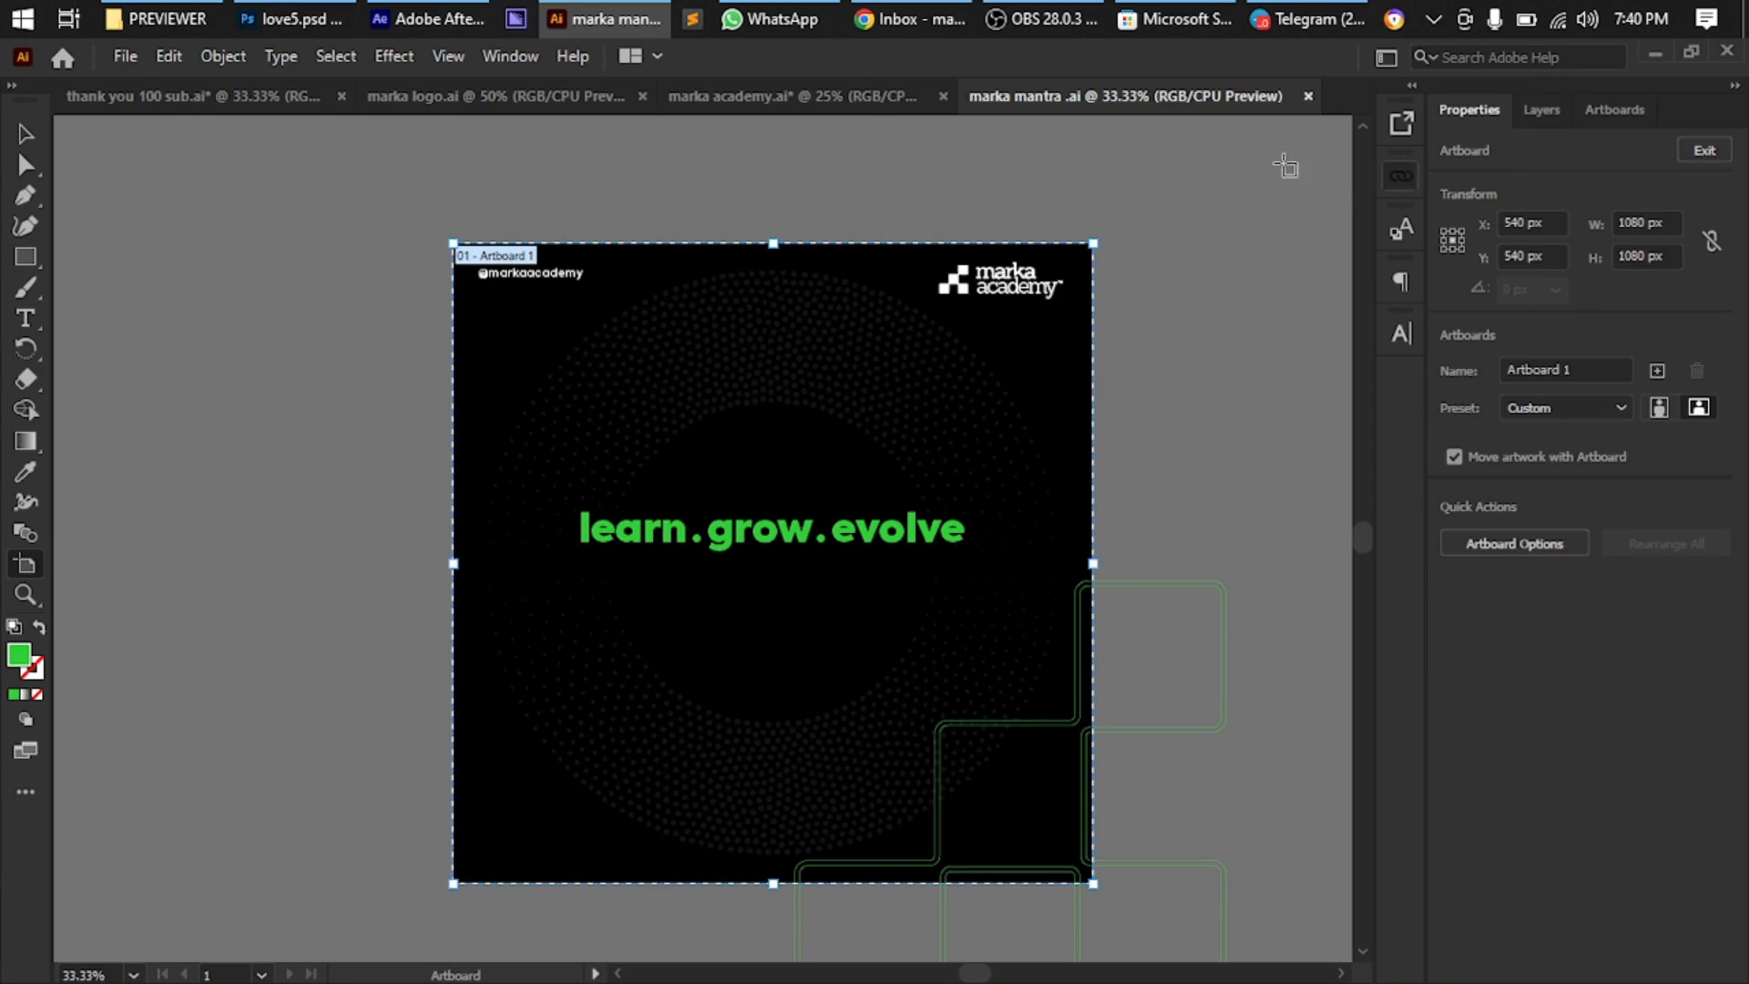
click(429, 19)
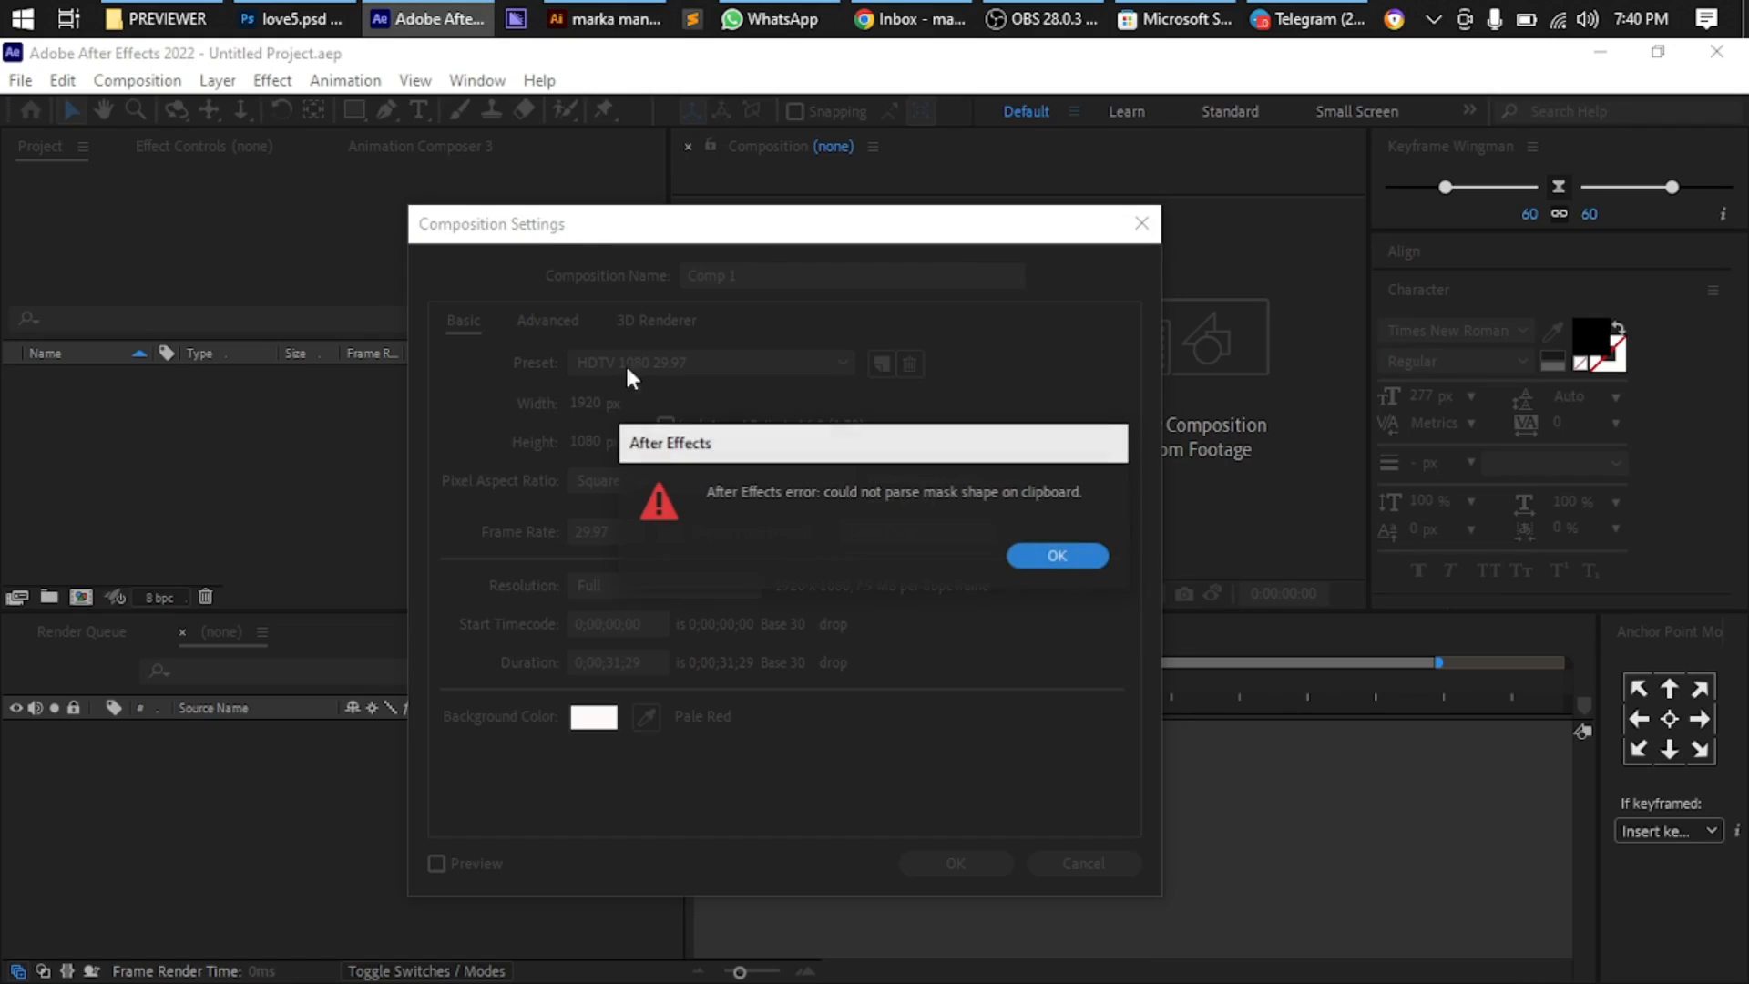
click(1078, 554)
Set the composition's width to 1080 px and create the composition
click(583, 404)
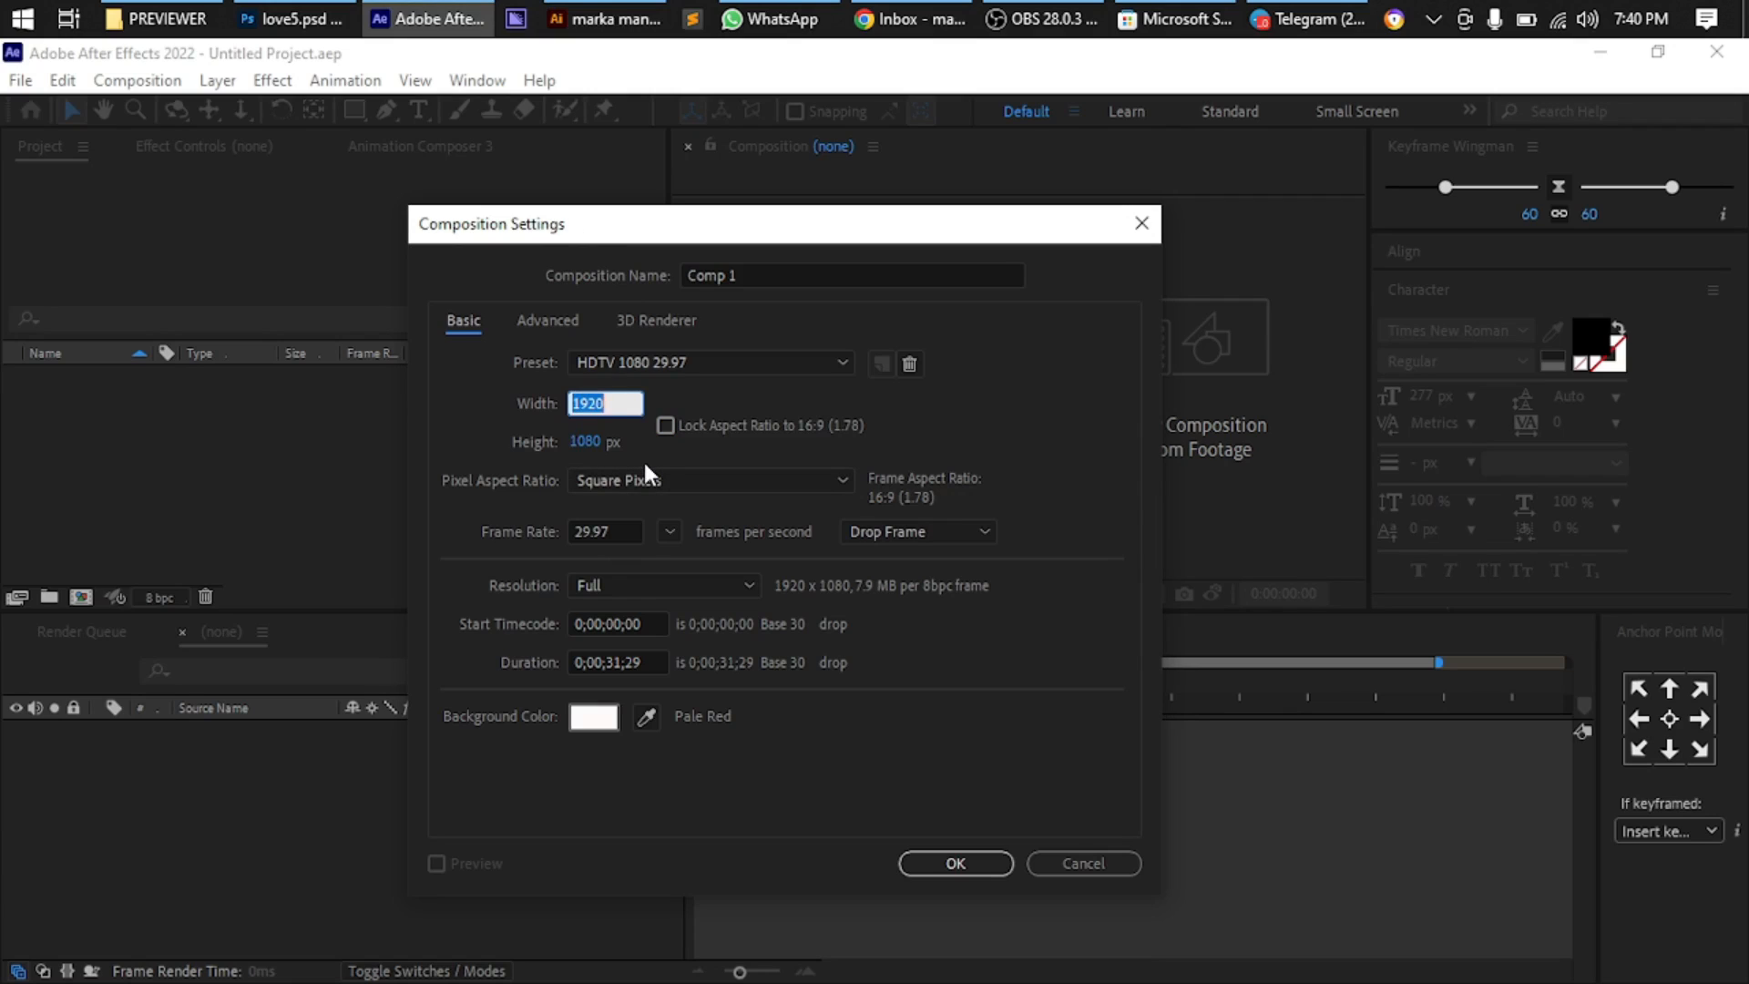
text(1080)
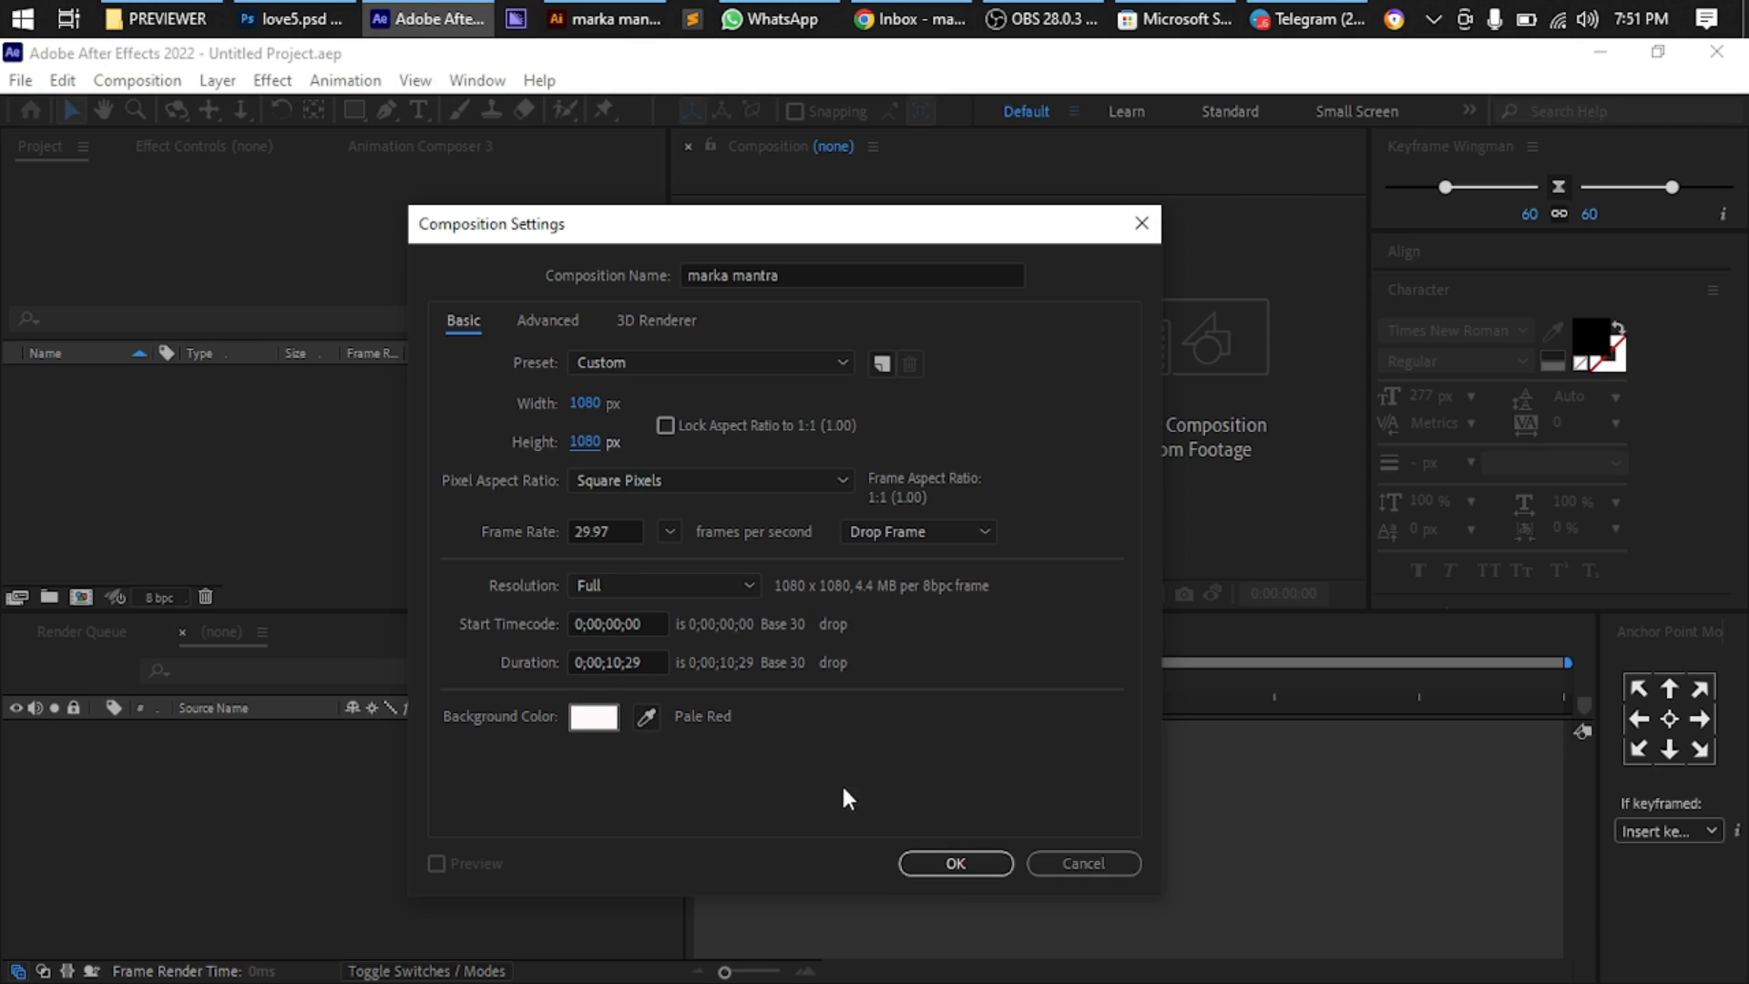
click(954, 862)
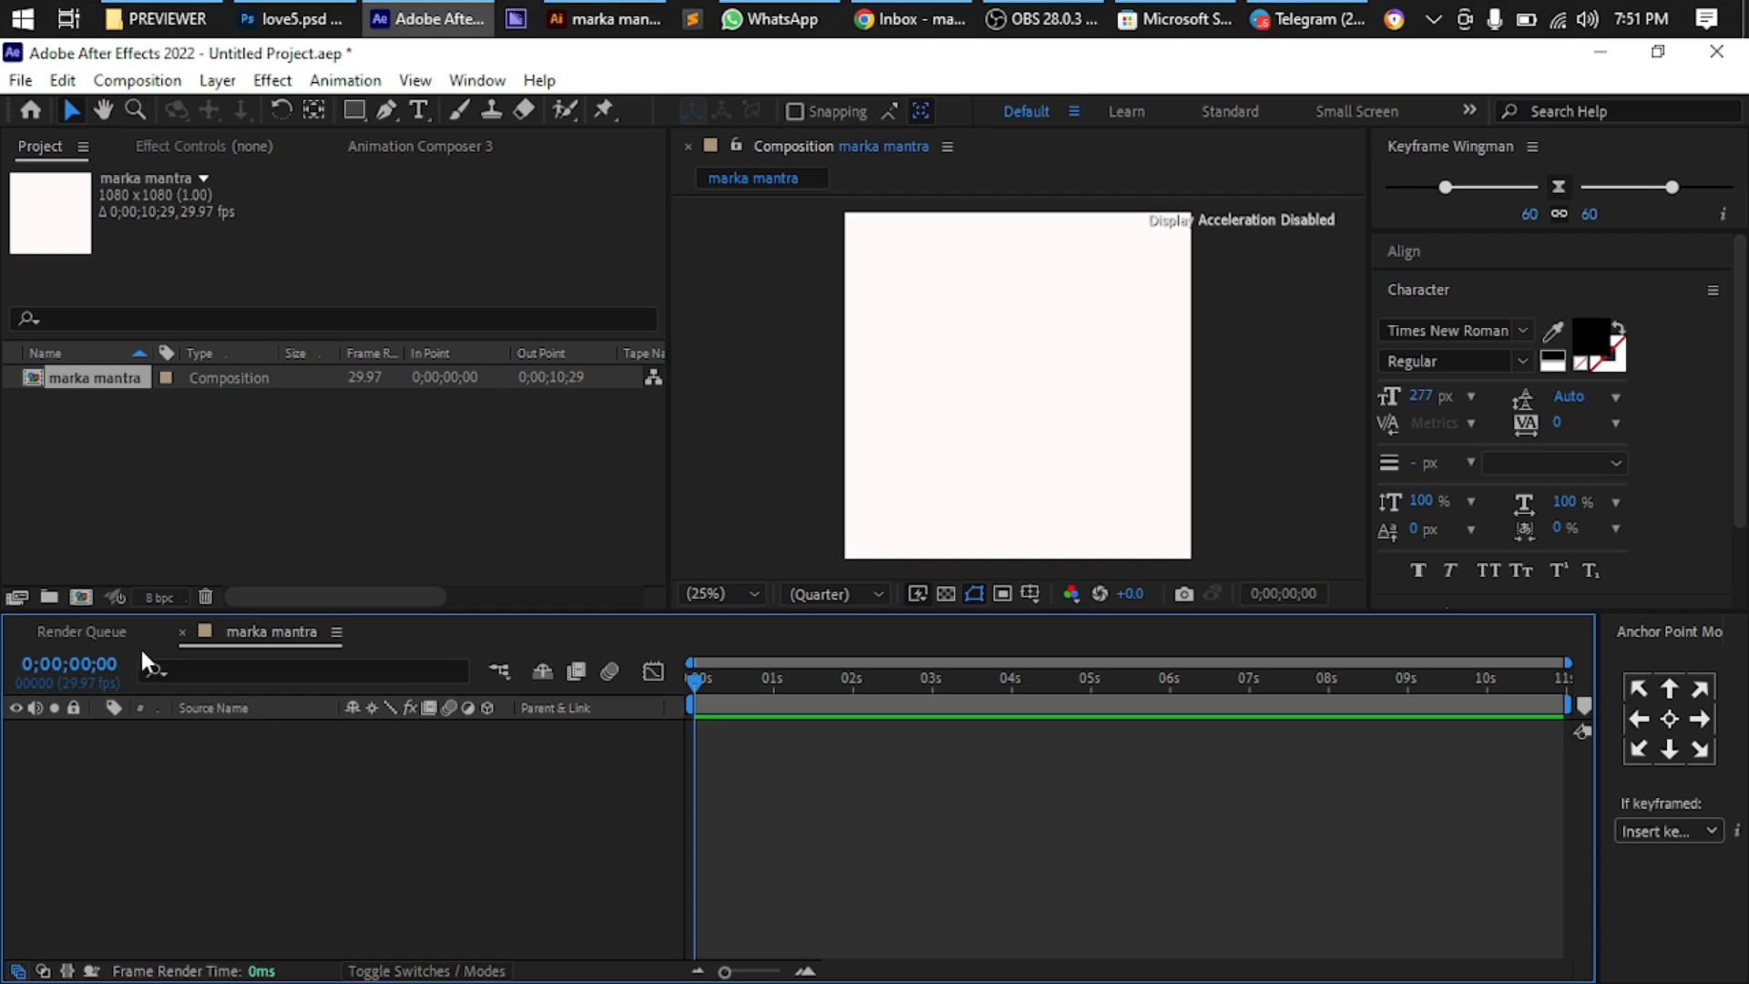
Start importing the Illustrator file "marka mantra" from the MARKA folder into the project
click(129, 518)
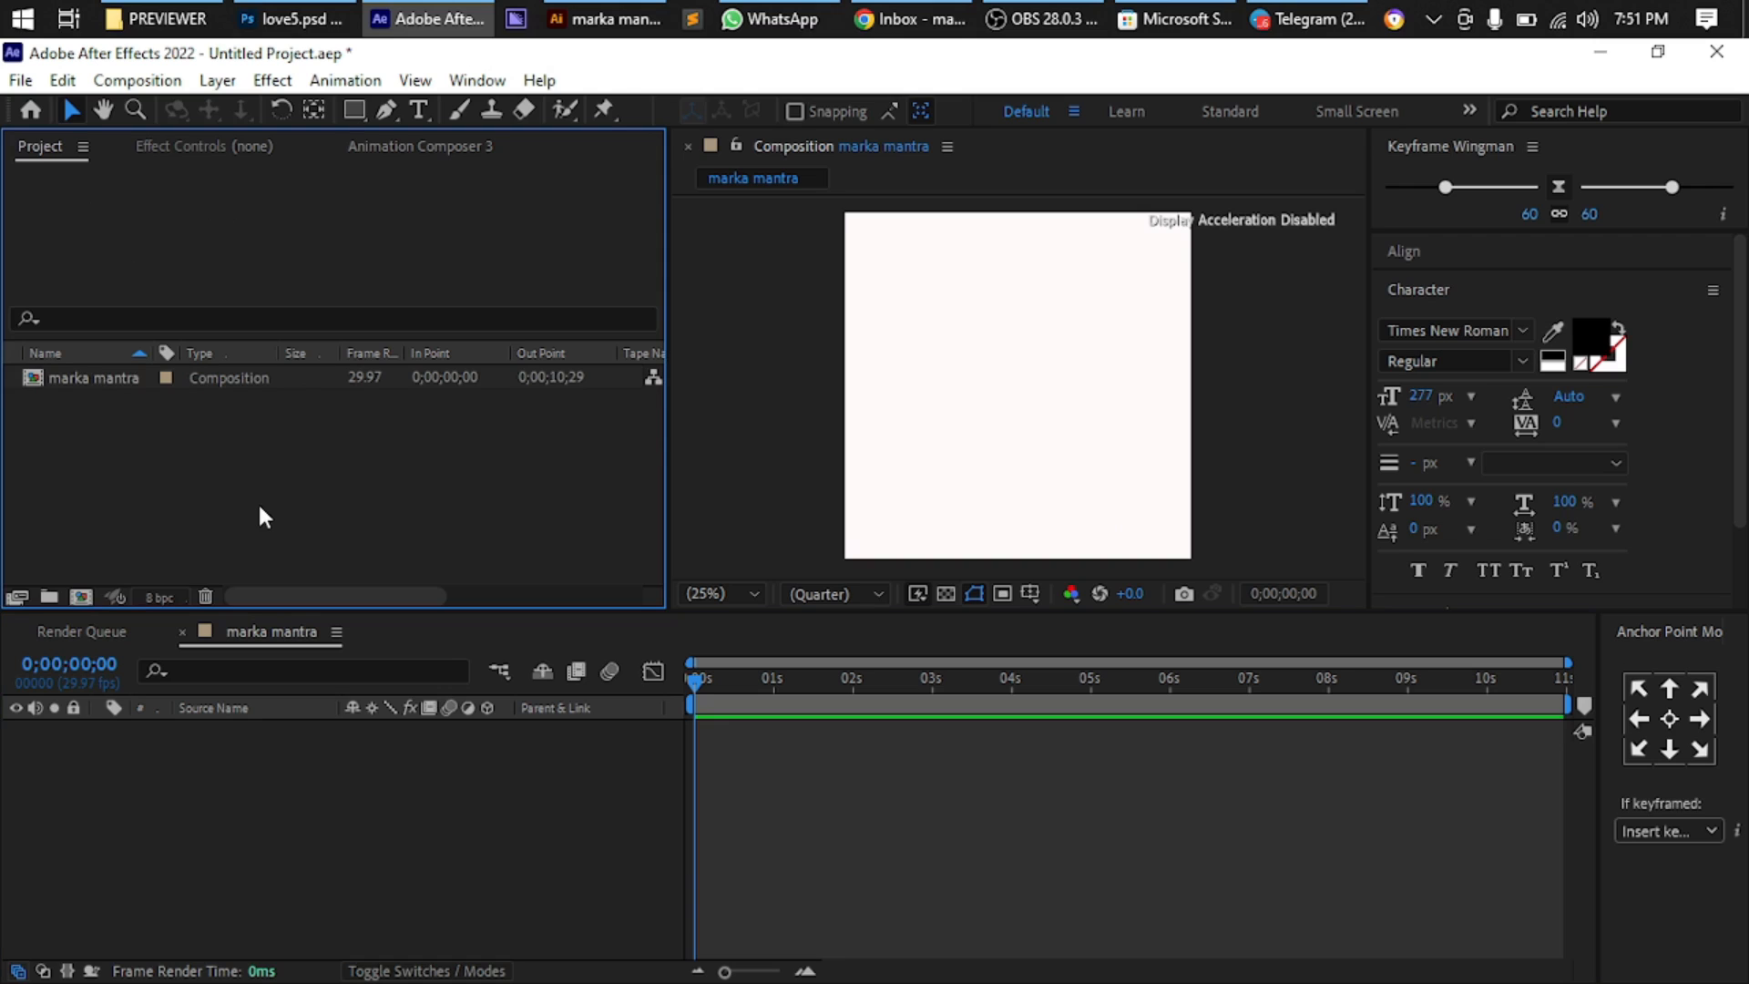
right_click(275, 439)
mouse_move(449, 573)
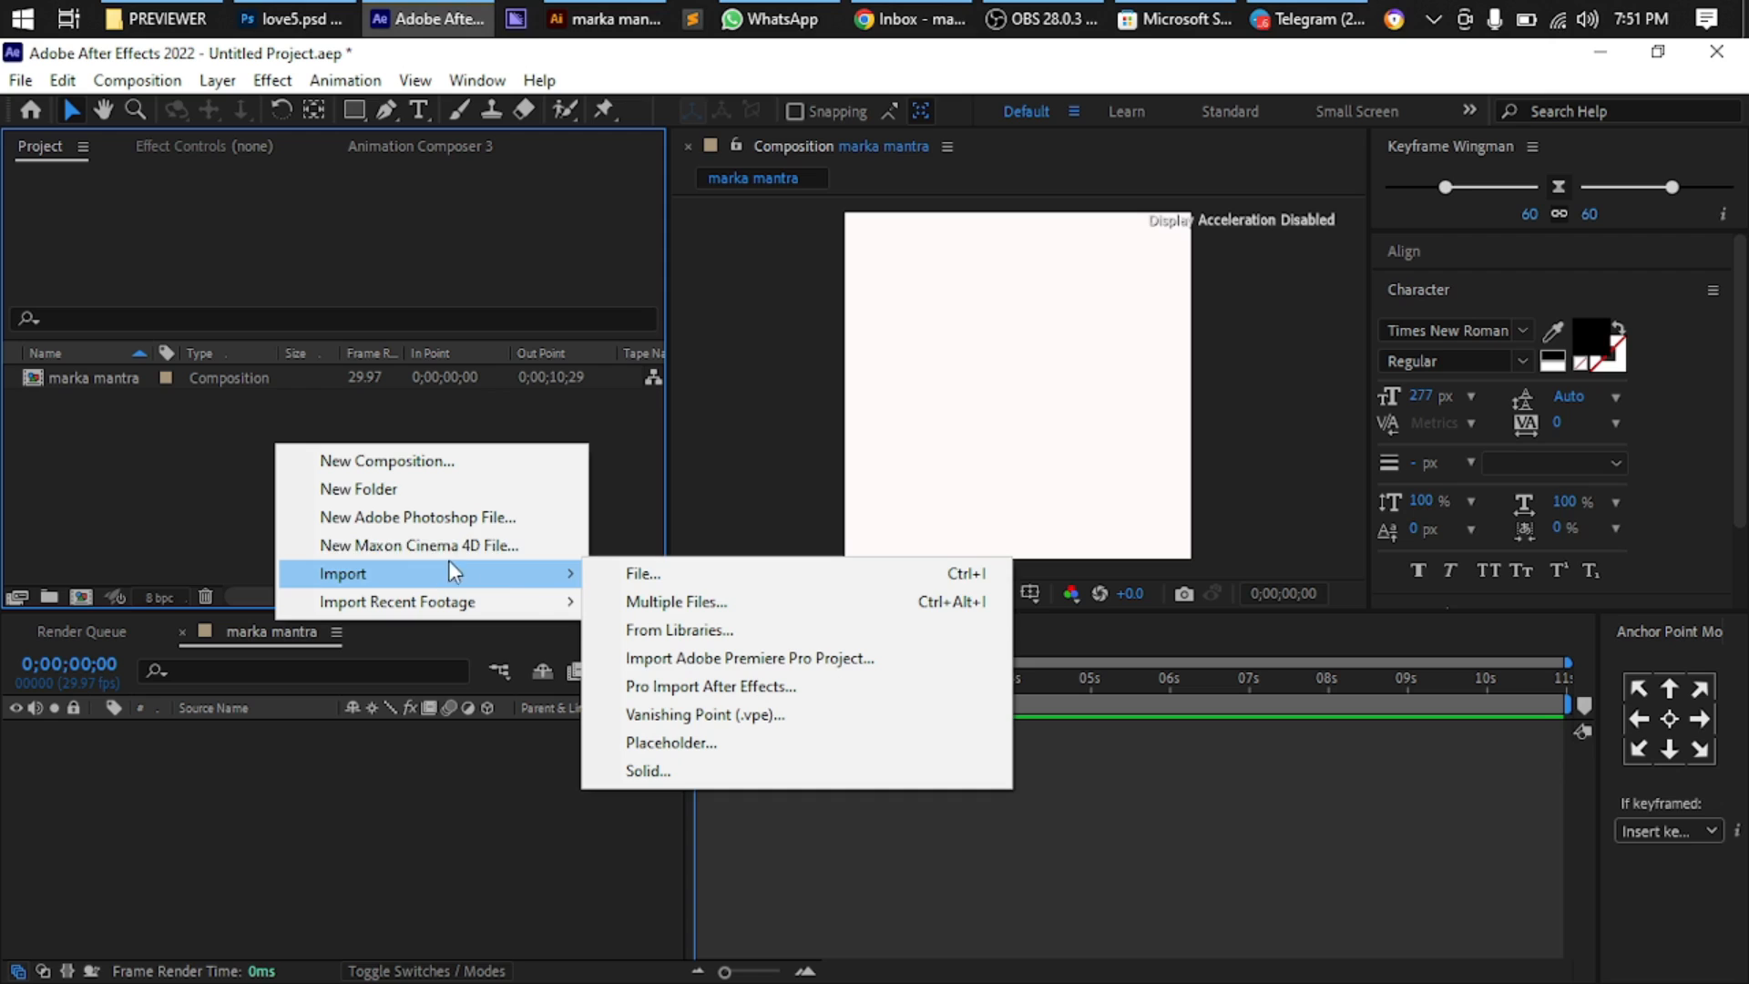
click(686, 574)
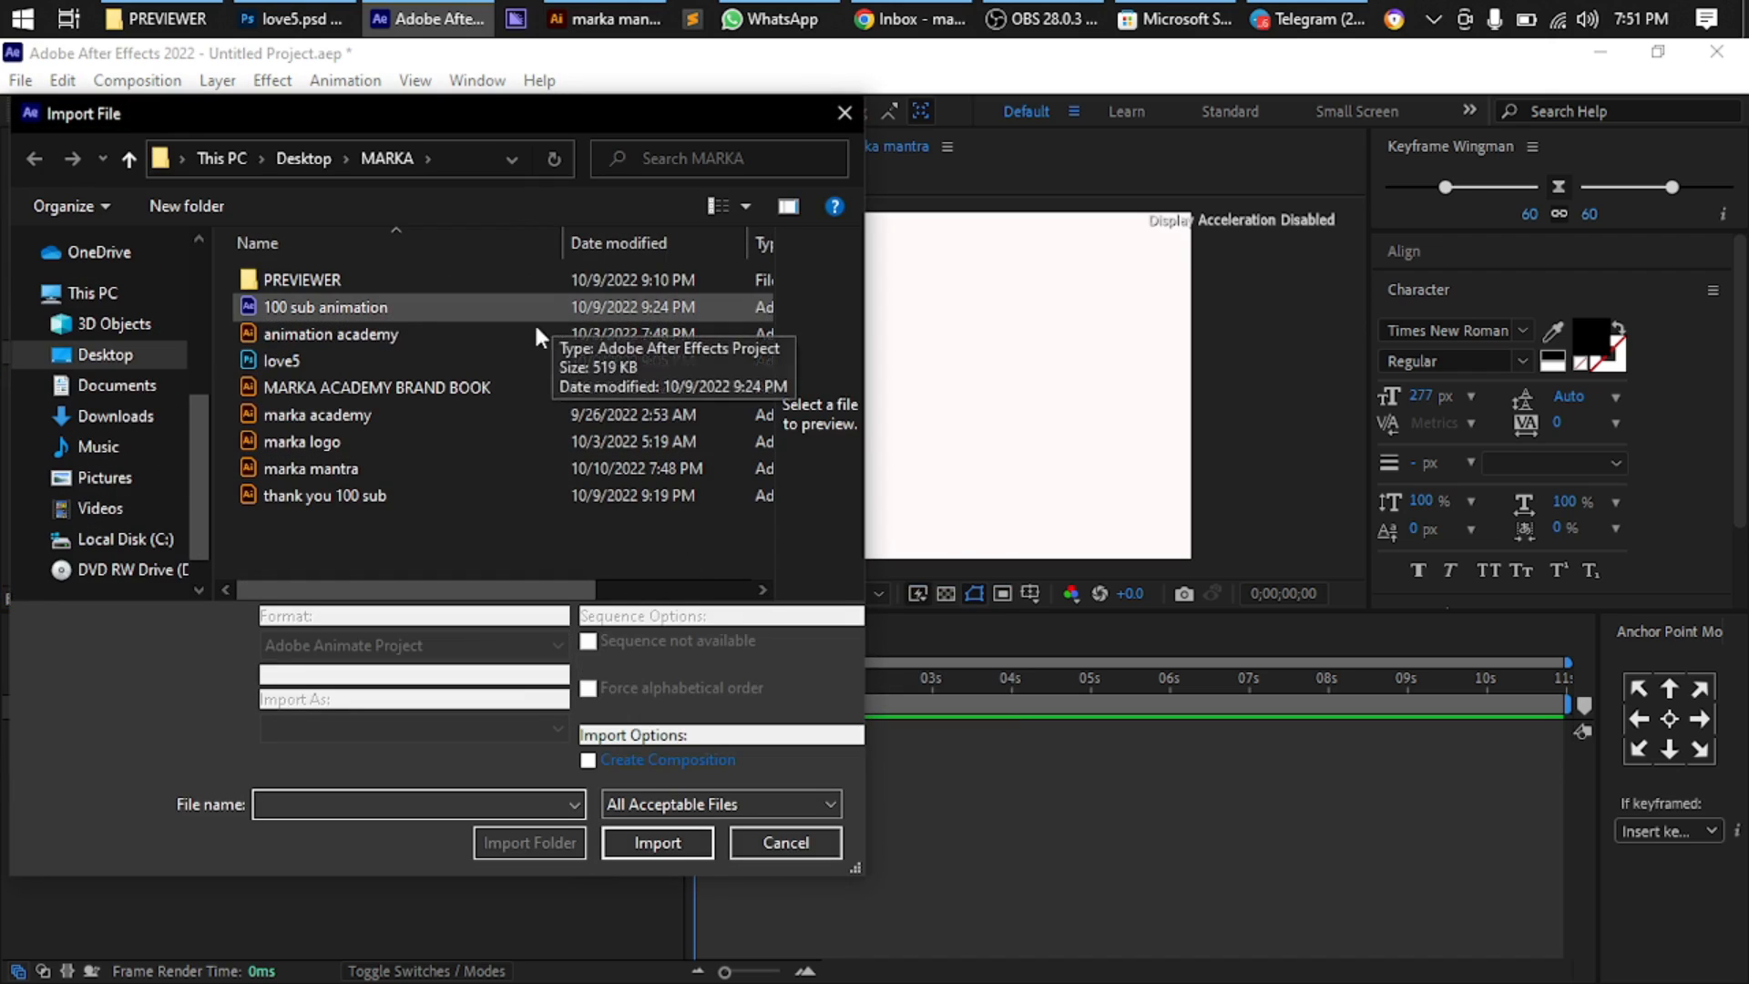
click(280, 472)
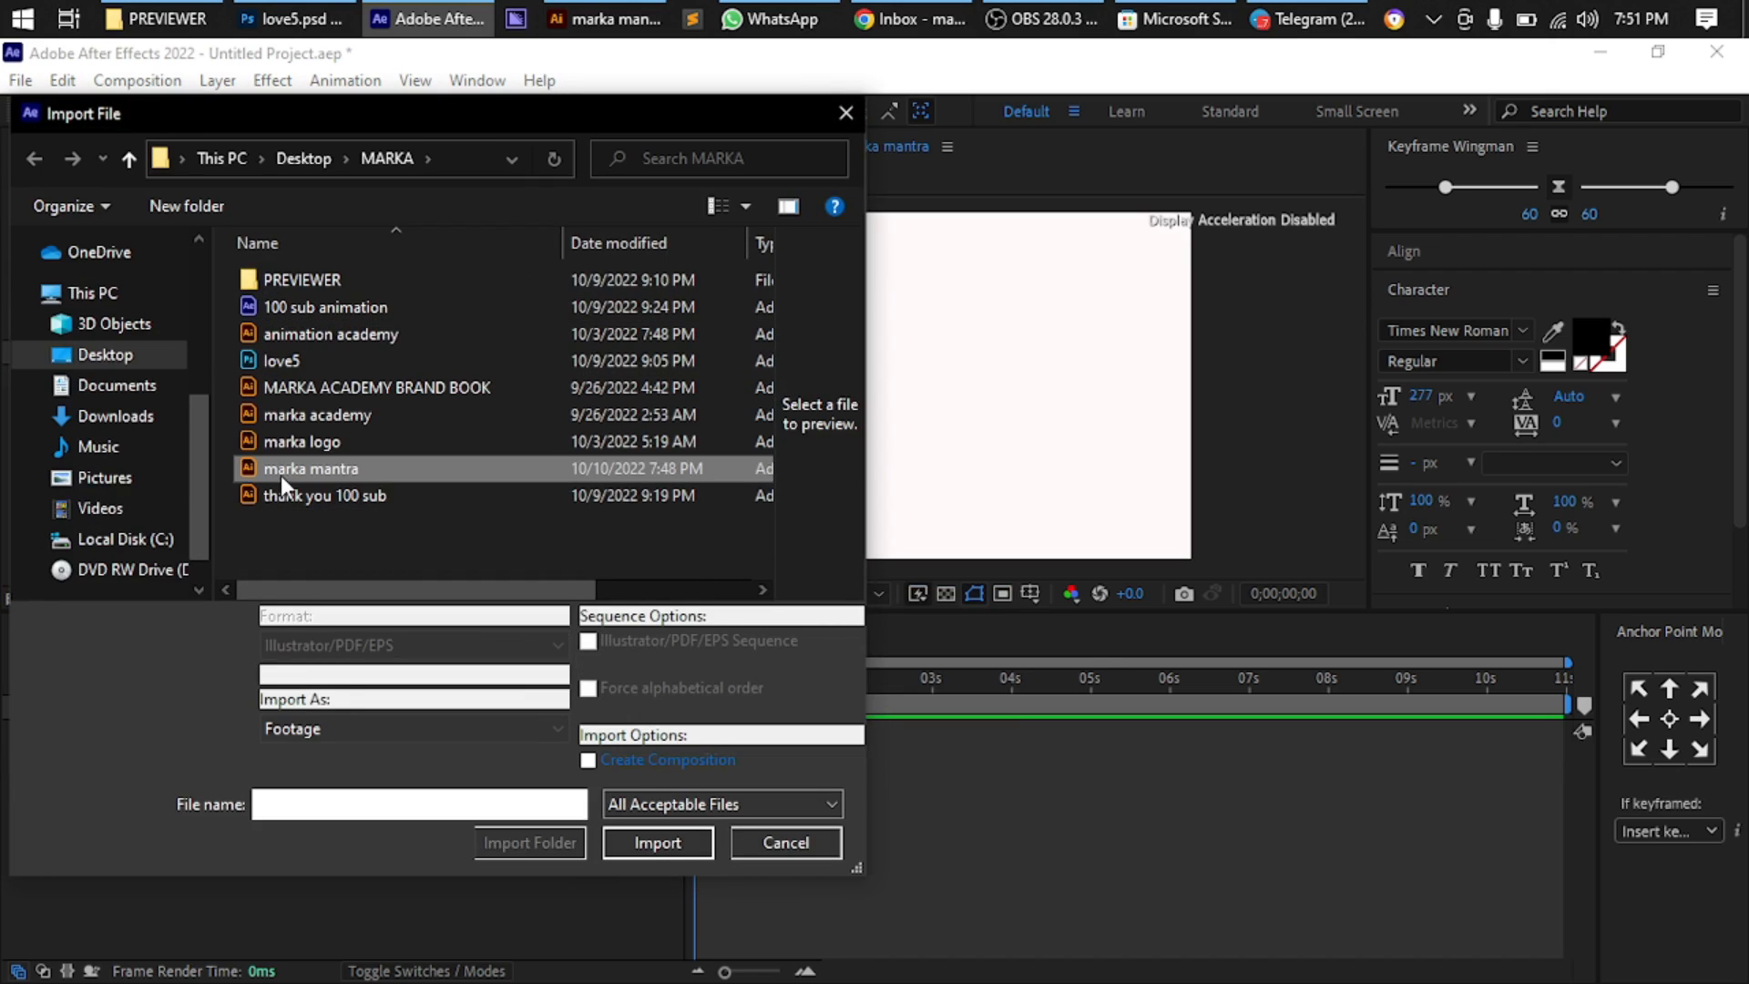
click(648, 843)
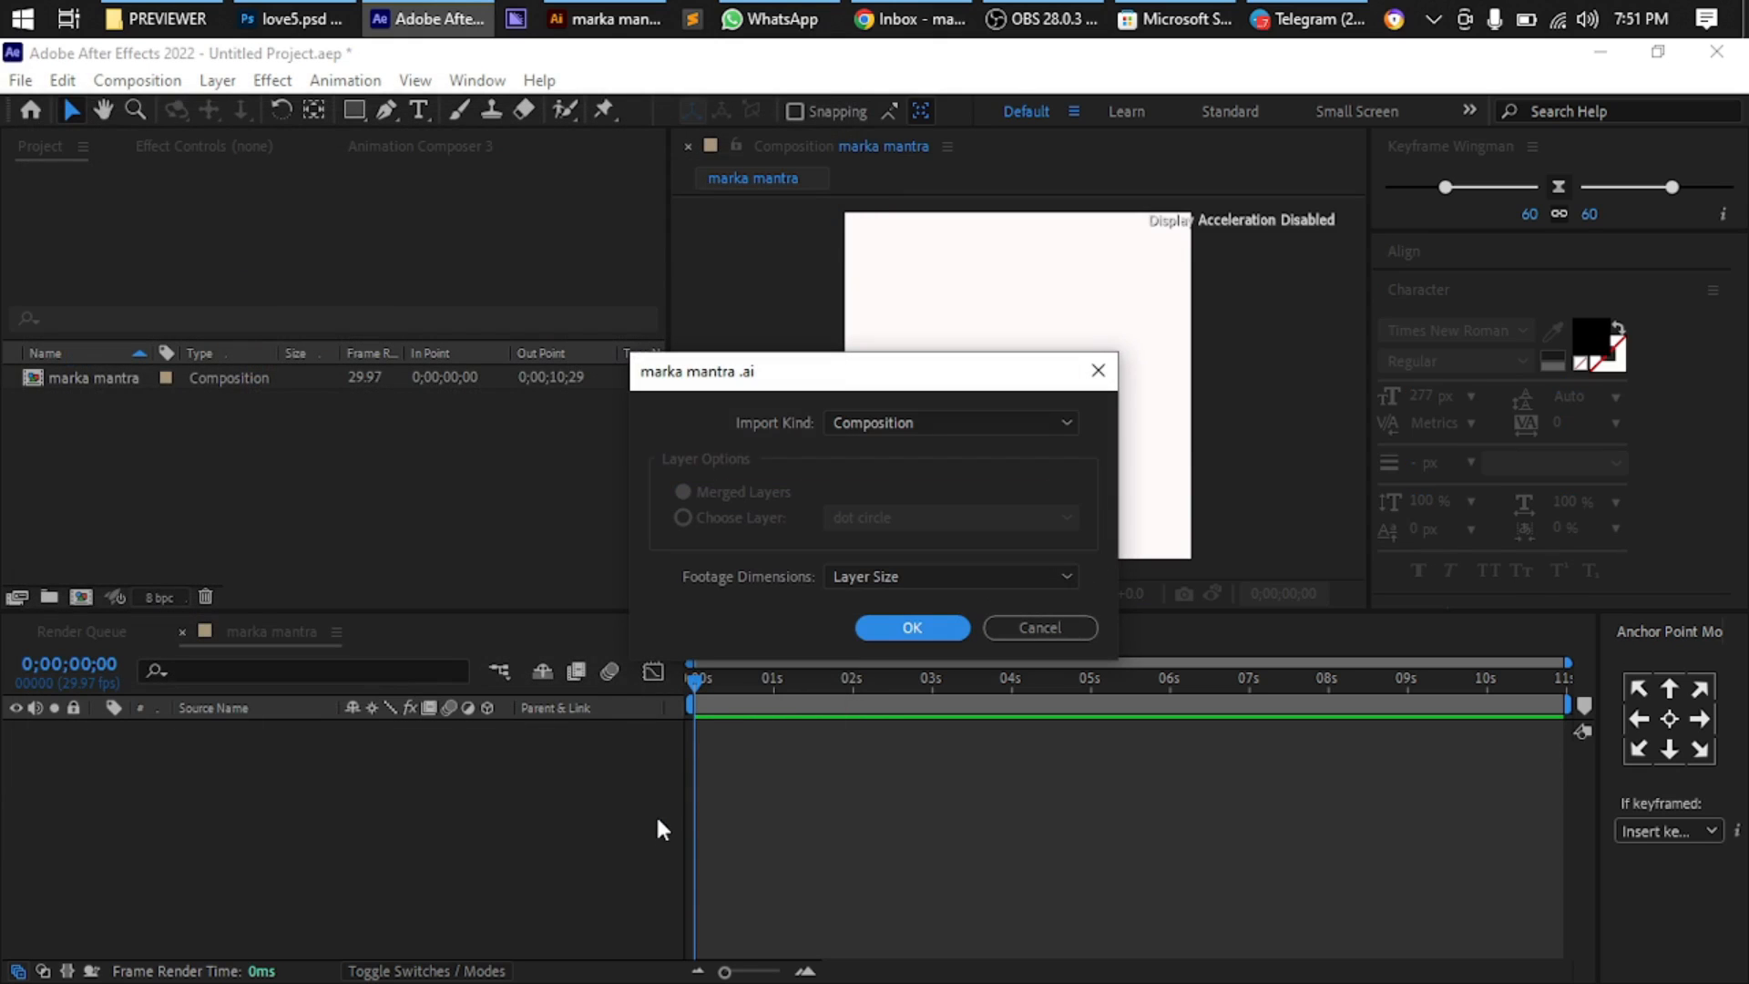
Import the file with import kind Composition and footage dimensions Layer Size
click(953, 421)
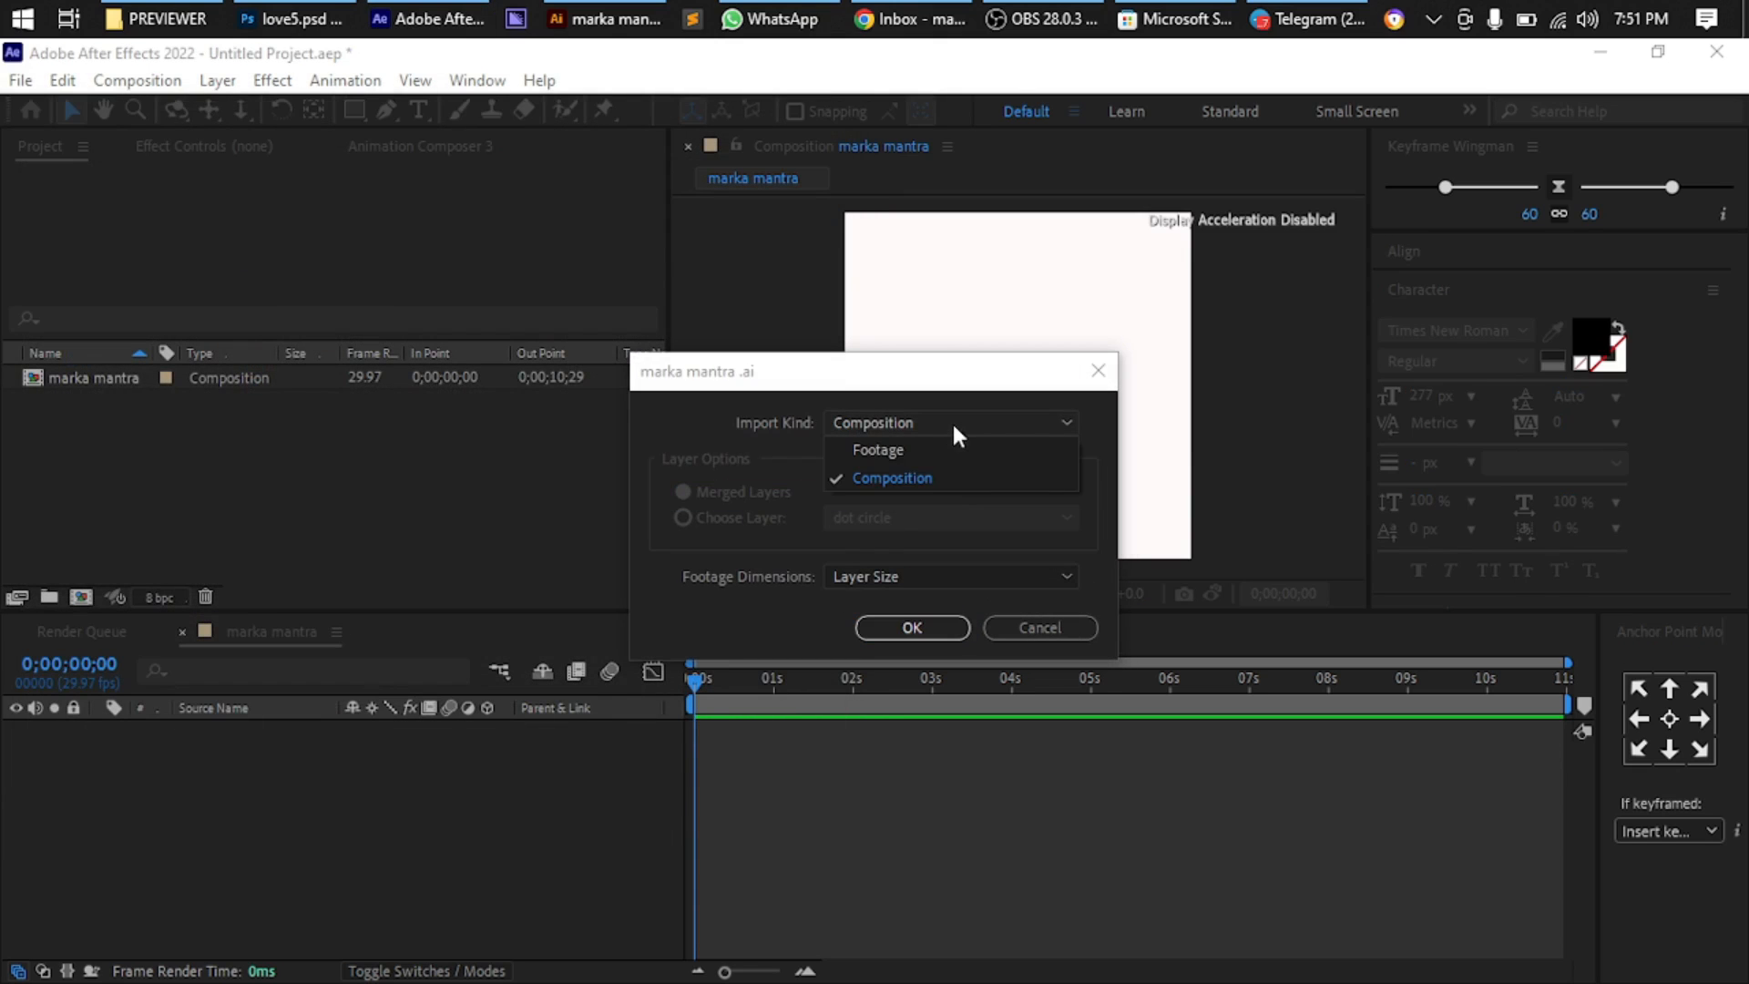
click(897, 455)
click(867, 430)
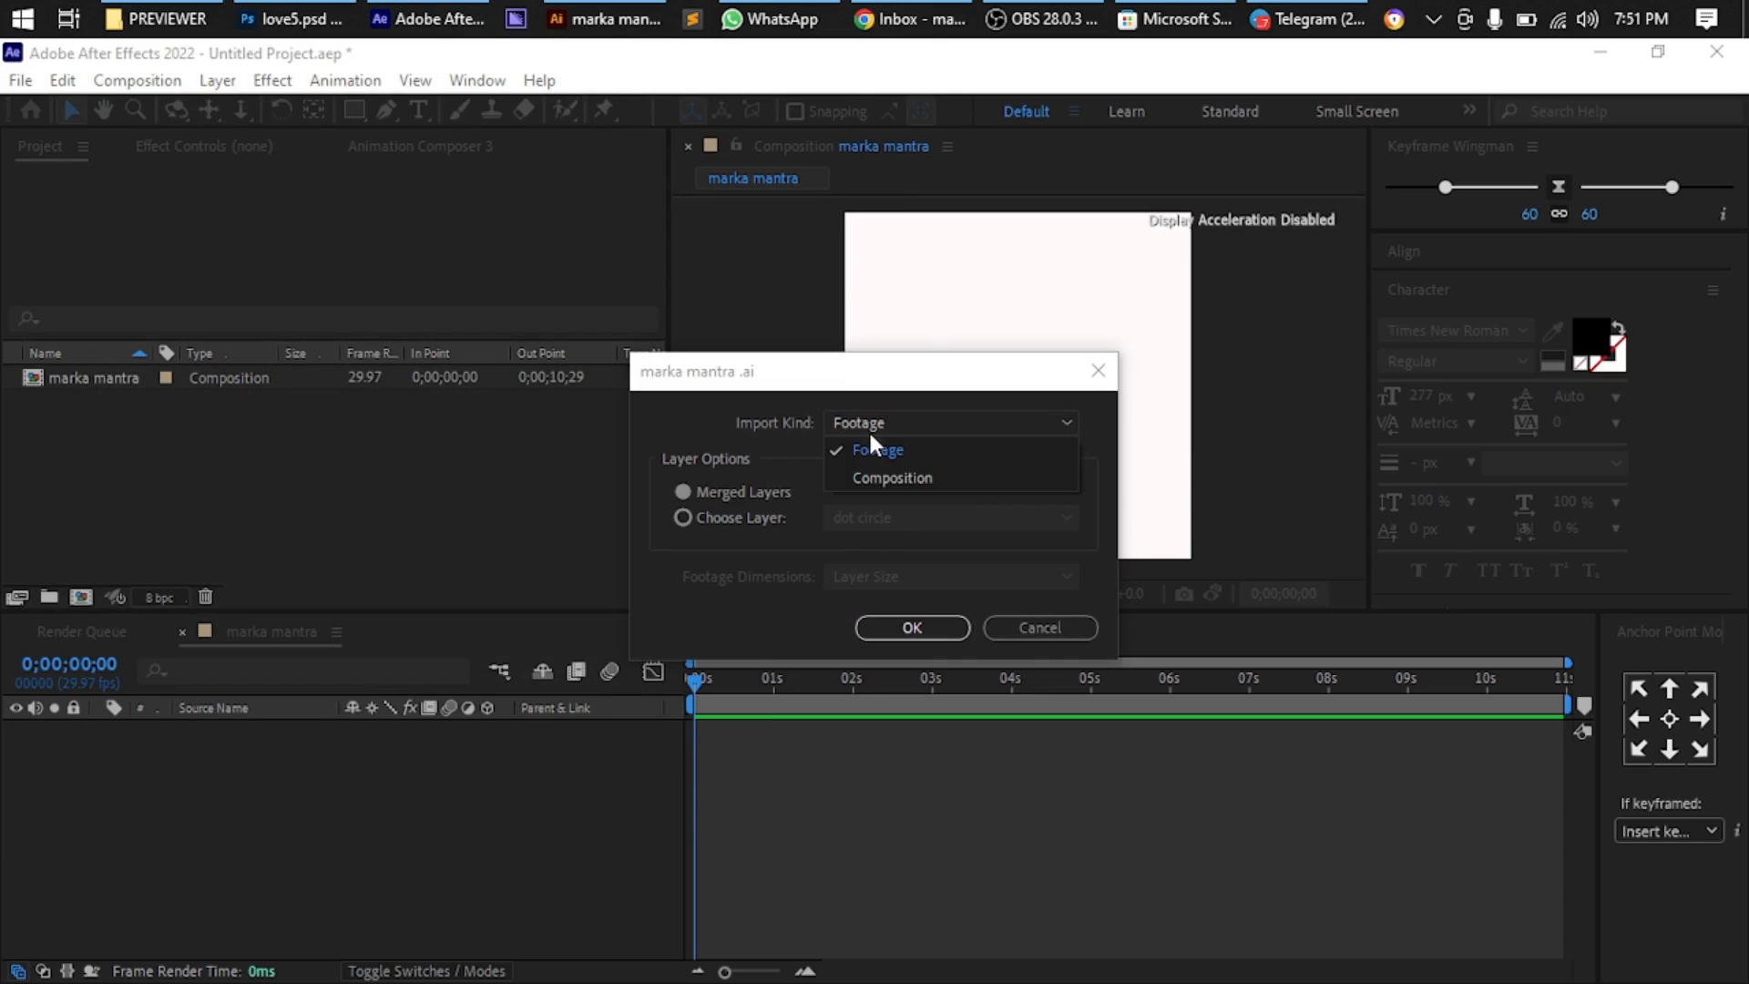
click(874, 475)
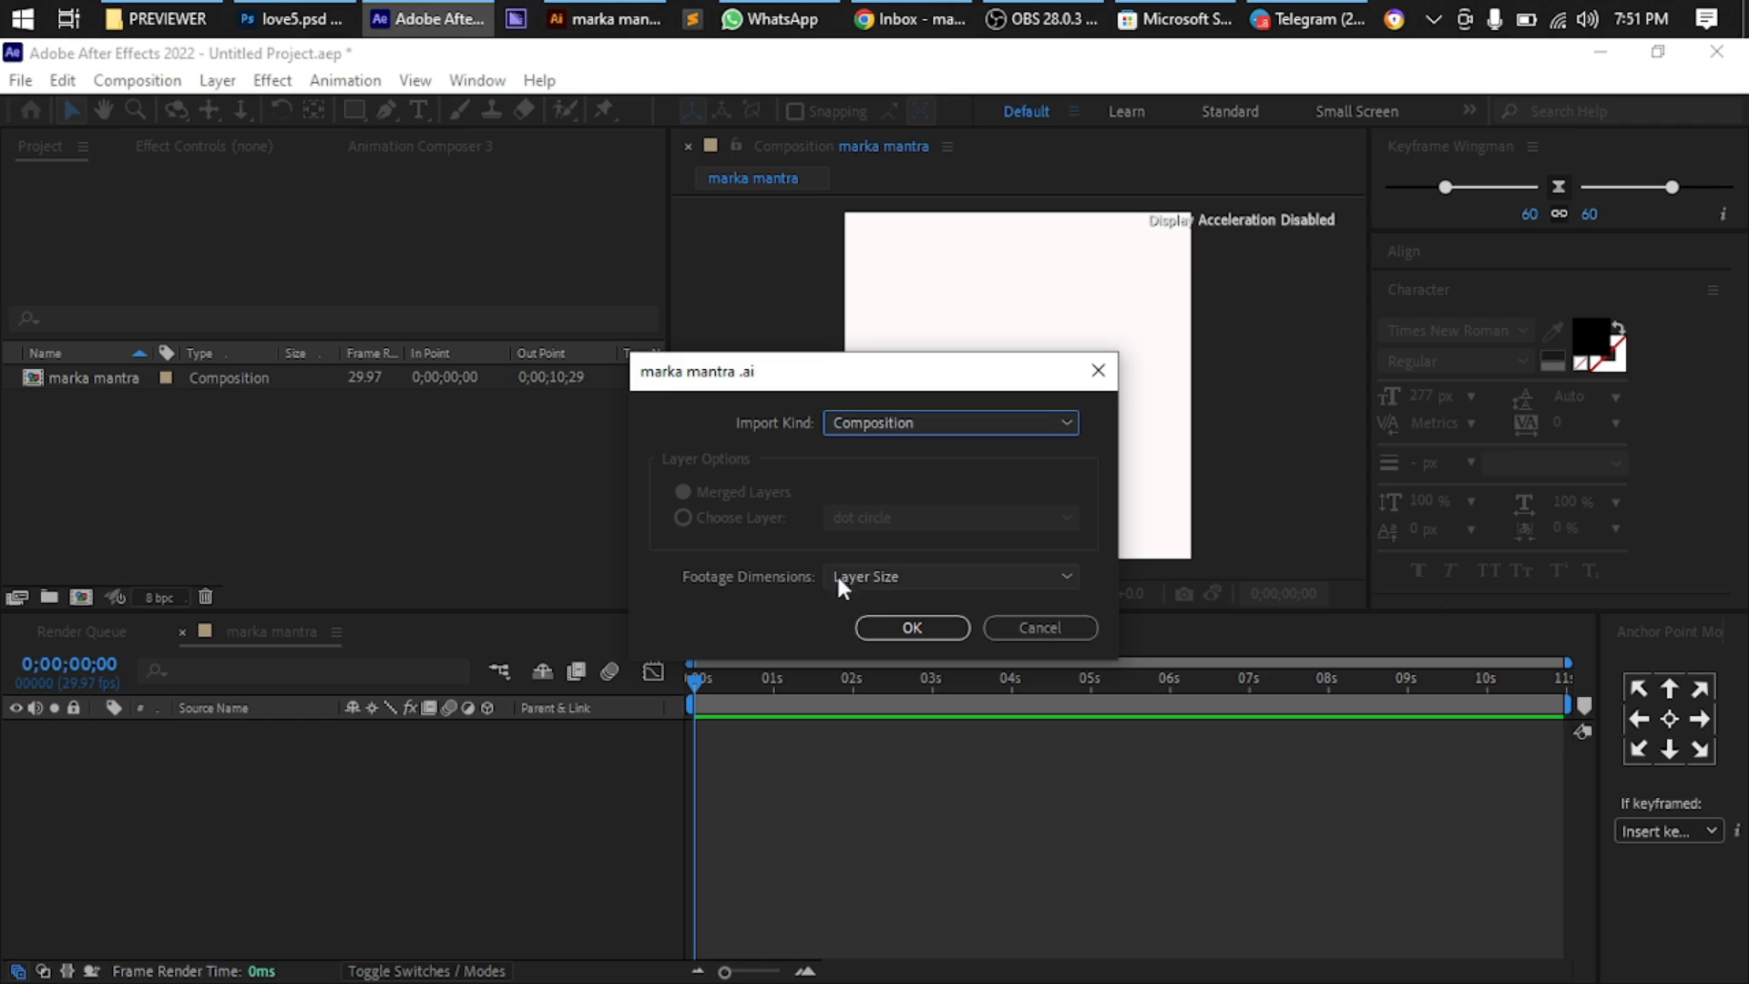
click(888, 574)
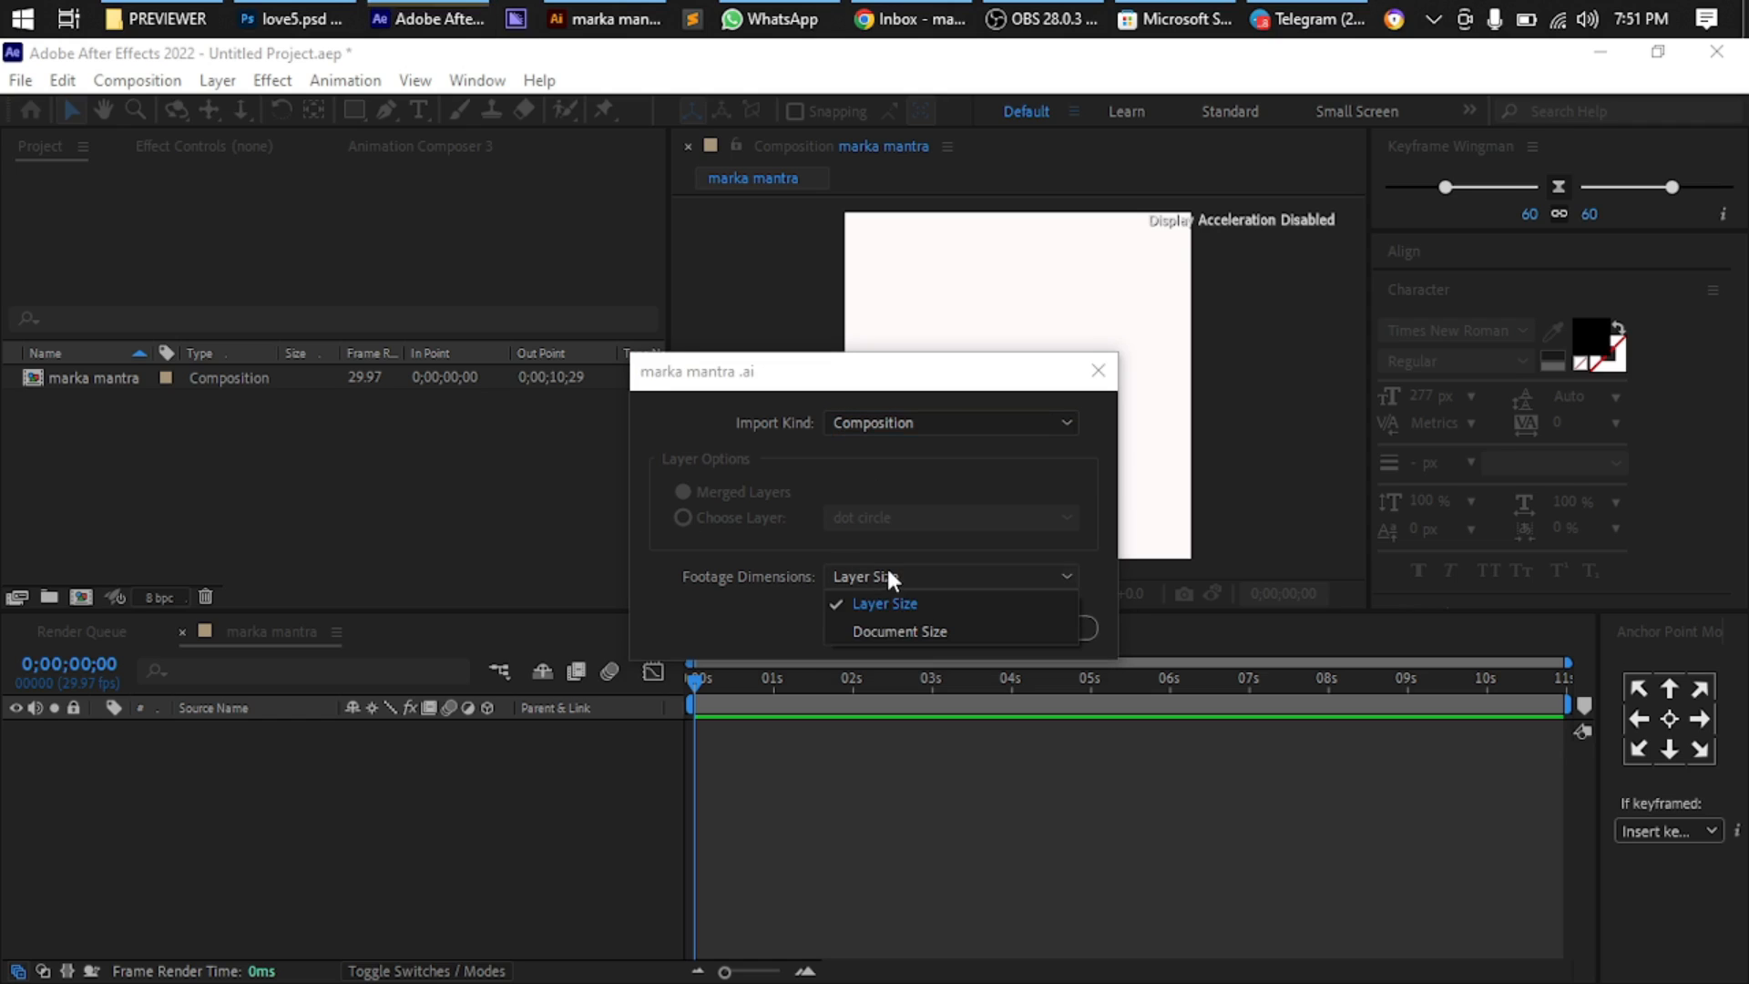
click(790, 591)
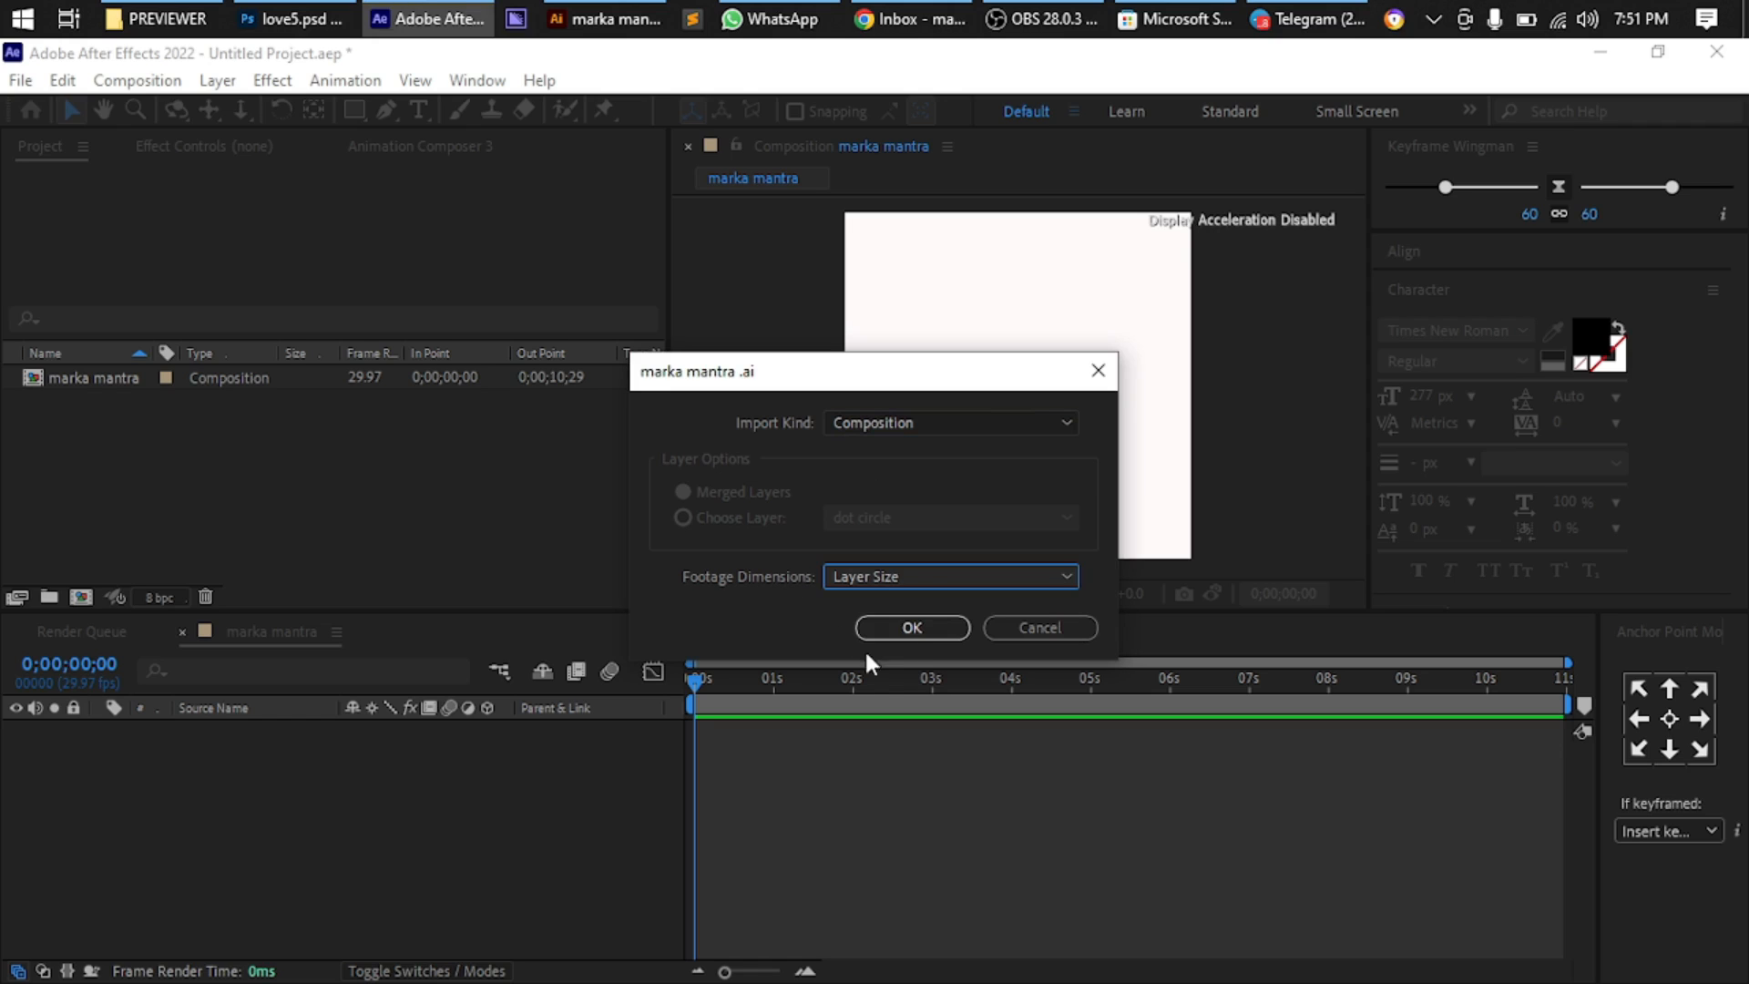
click(909, 626)
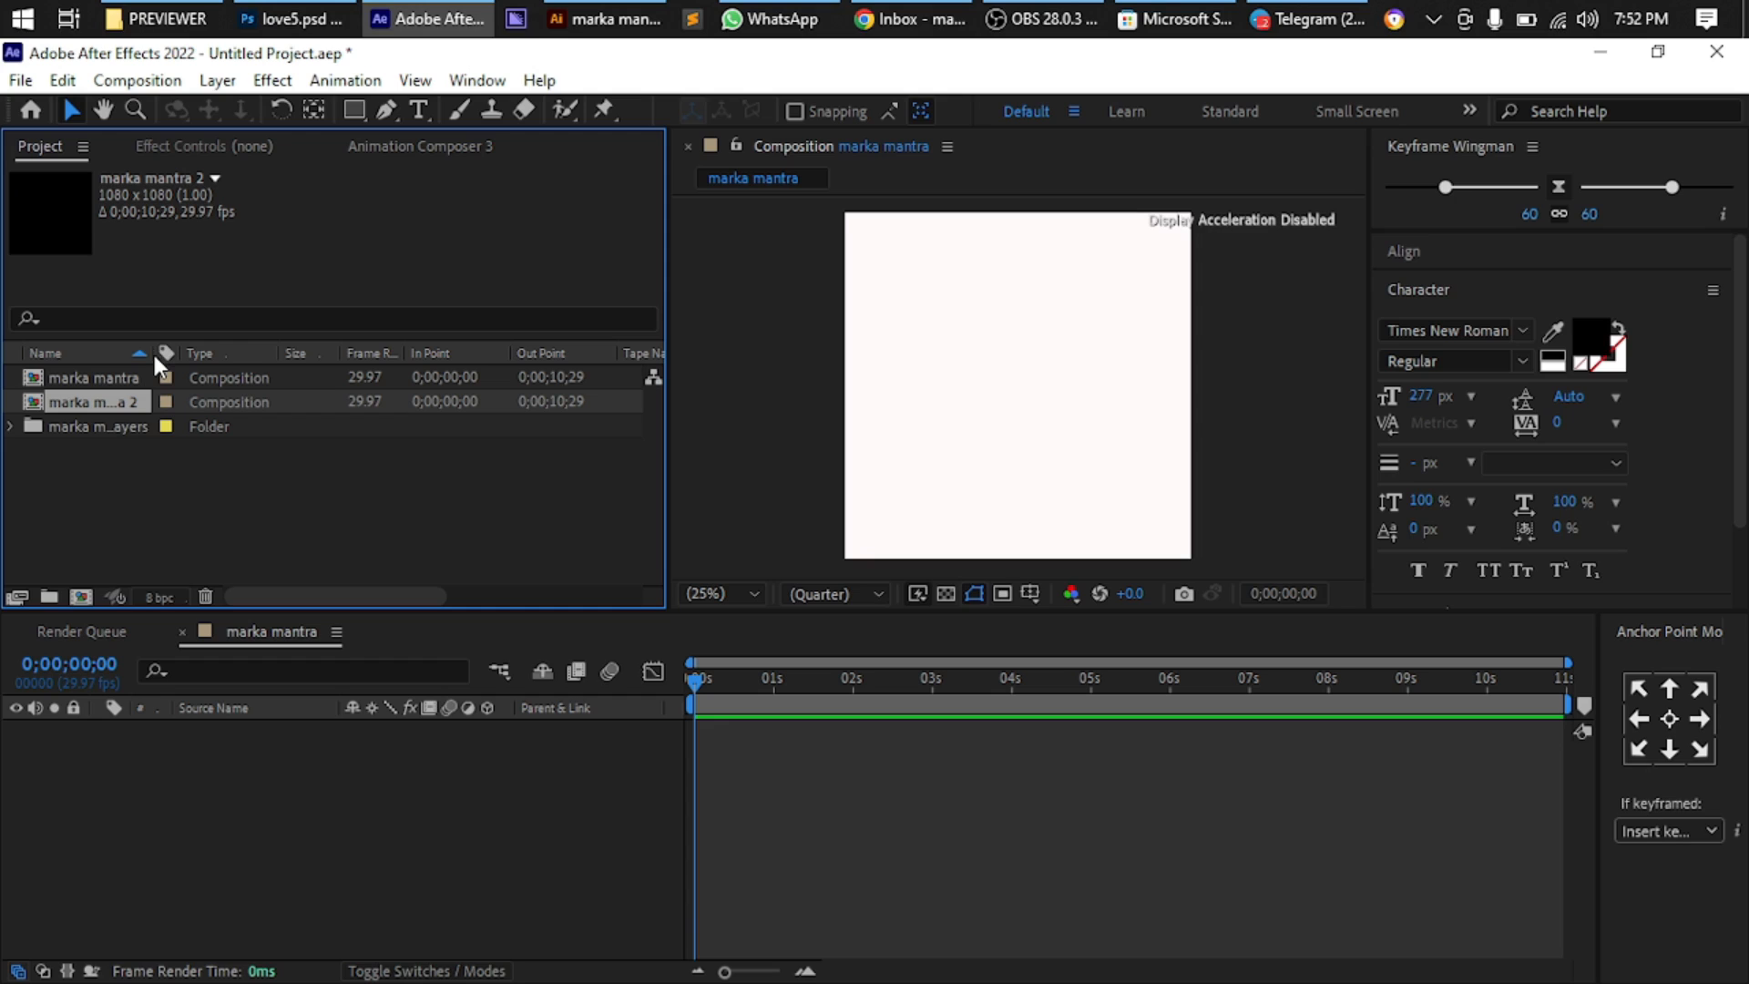
Widen the project list's Name column and expand the imported "marka mantra 2 Layers" folder
drag(152, 355, 298, 374)
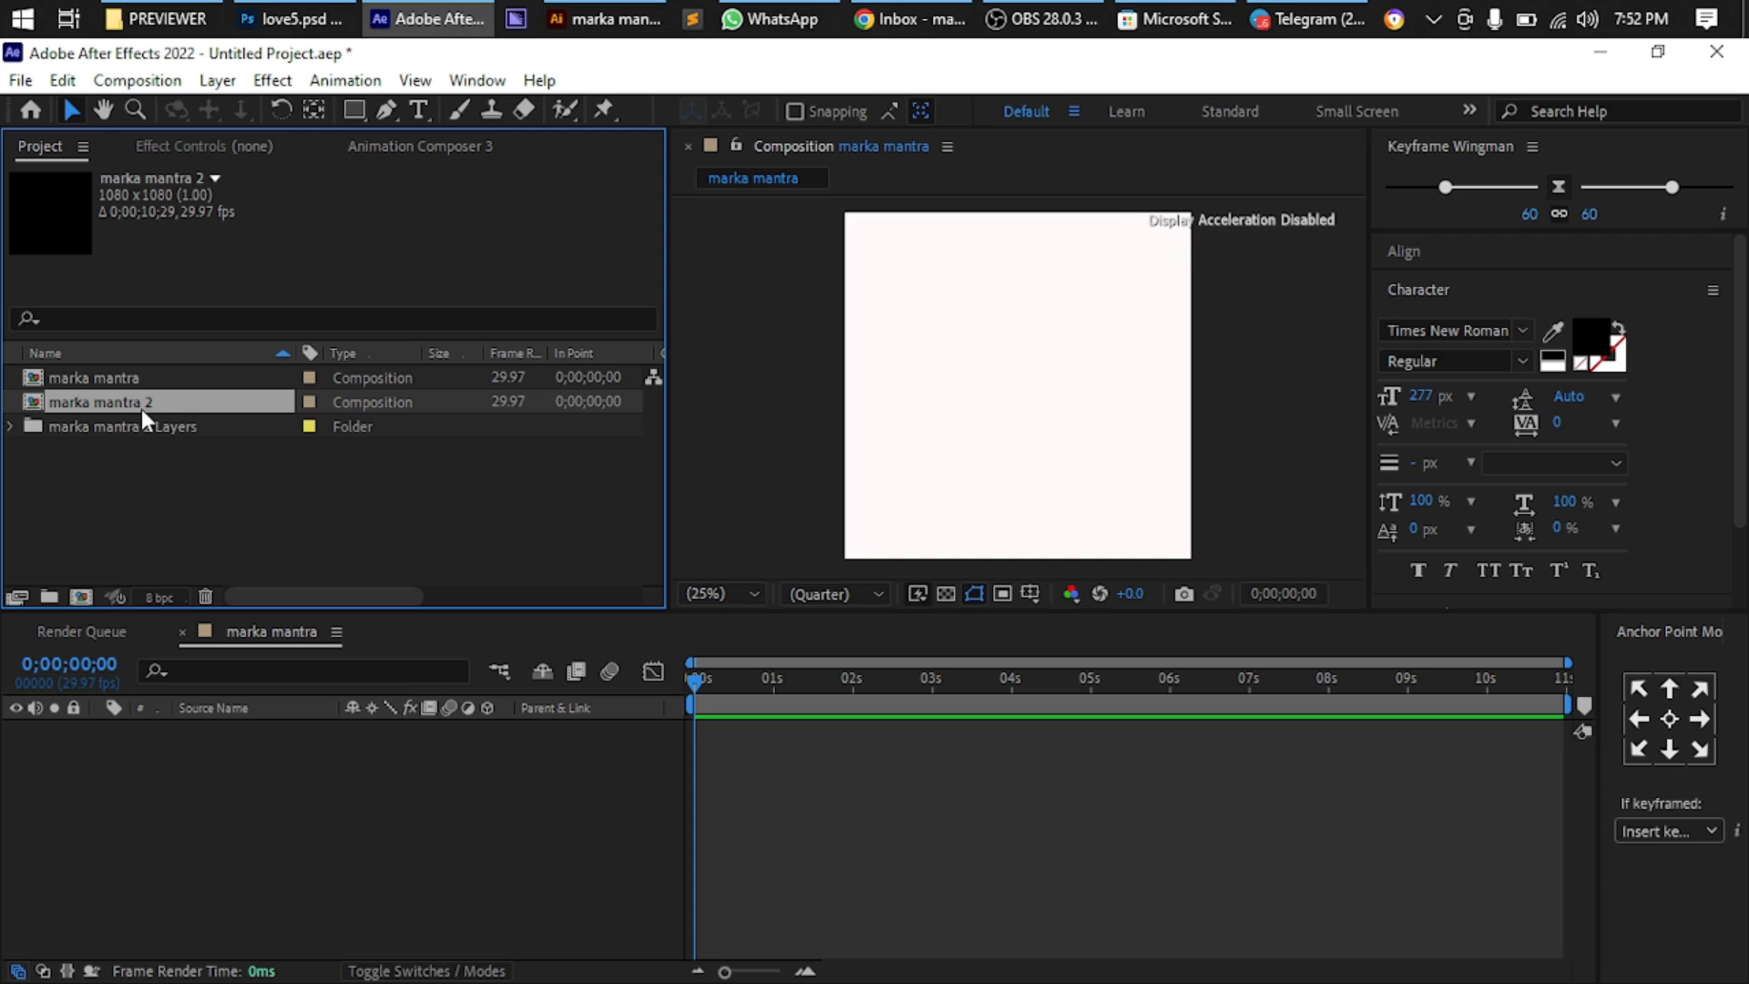
click(10, 426)
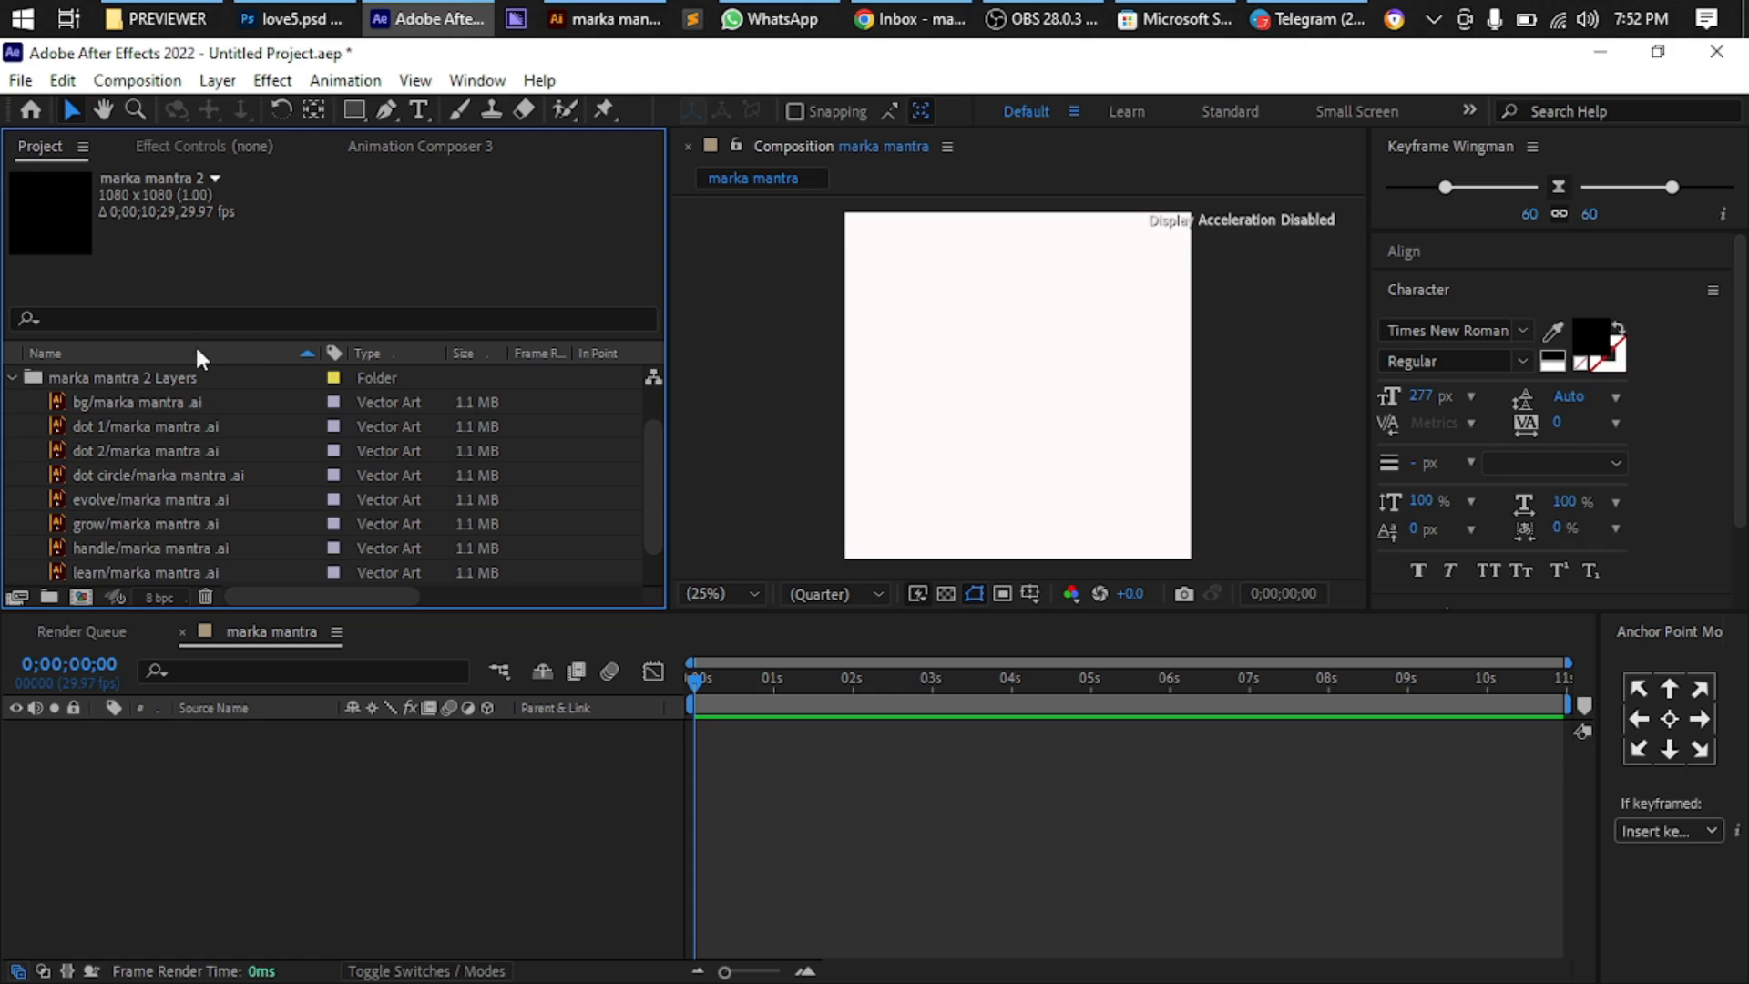
Add the "marka mantra 2" composition from the project list to the empty timeline of the "marka mantra" composition
scroll(217, 459, down, 1)
scroll(224, 445, up, 2)
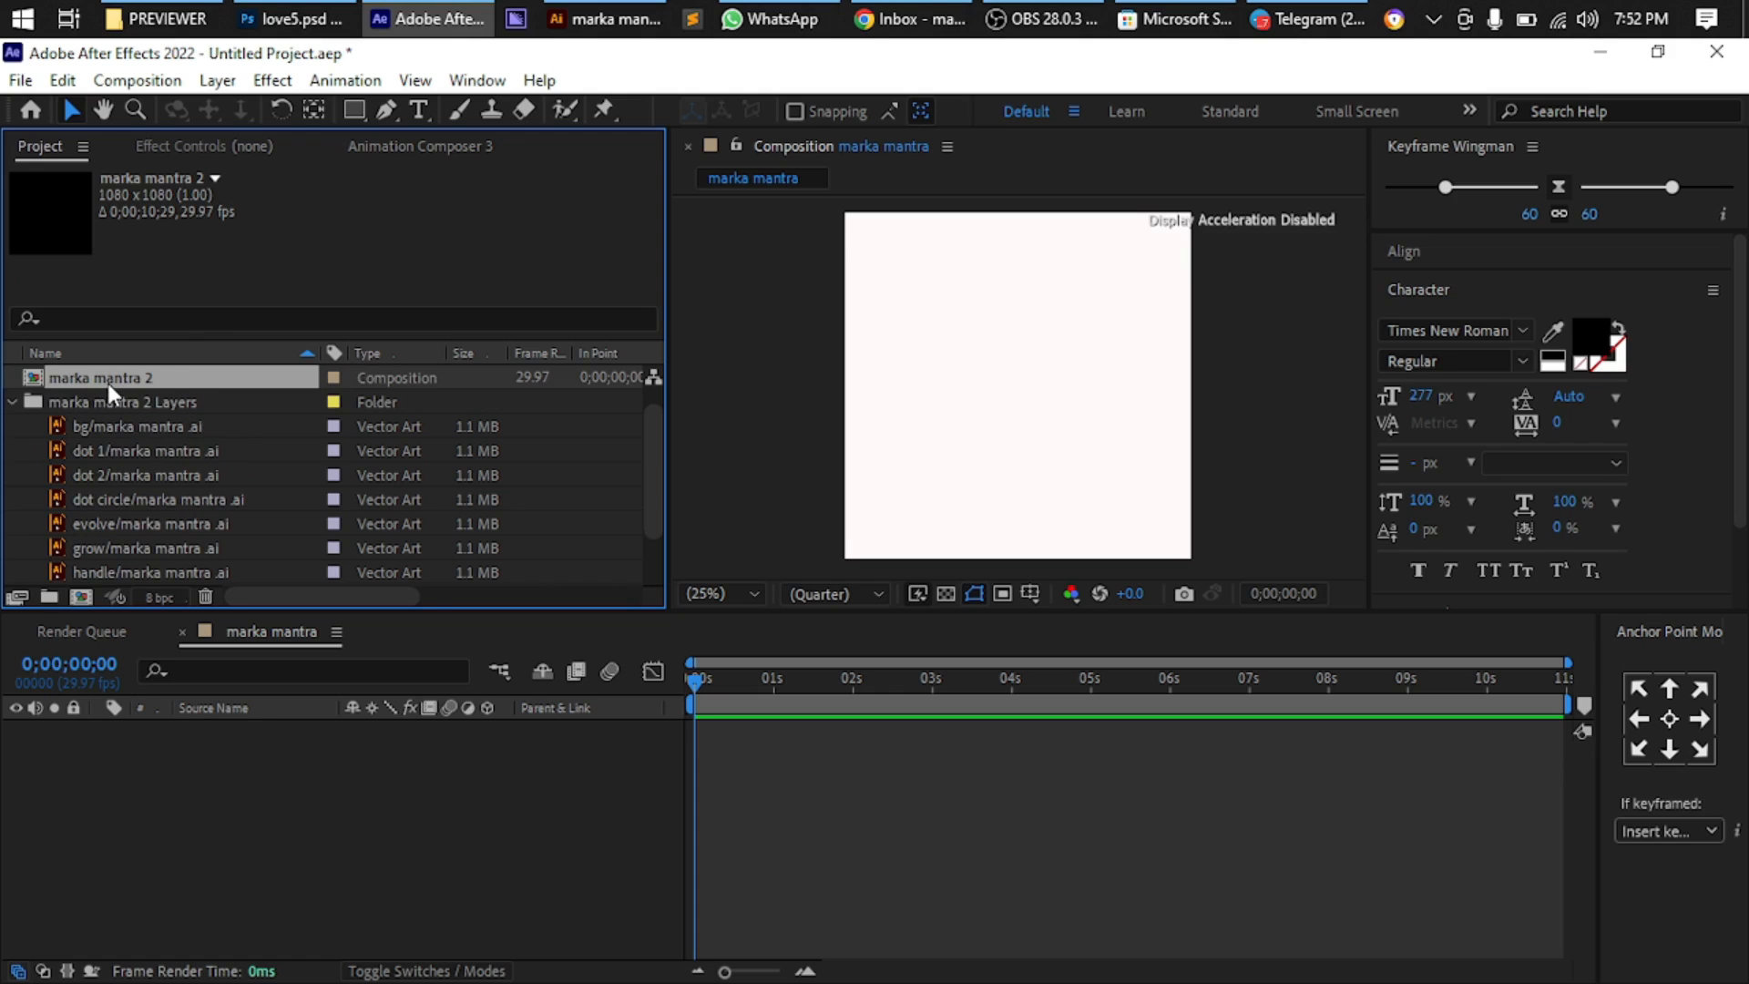
scroll(108, 382, down, 1)
scroll(97, 390, up, 2)
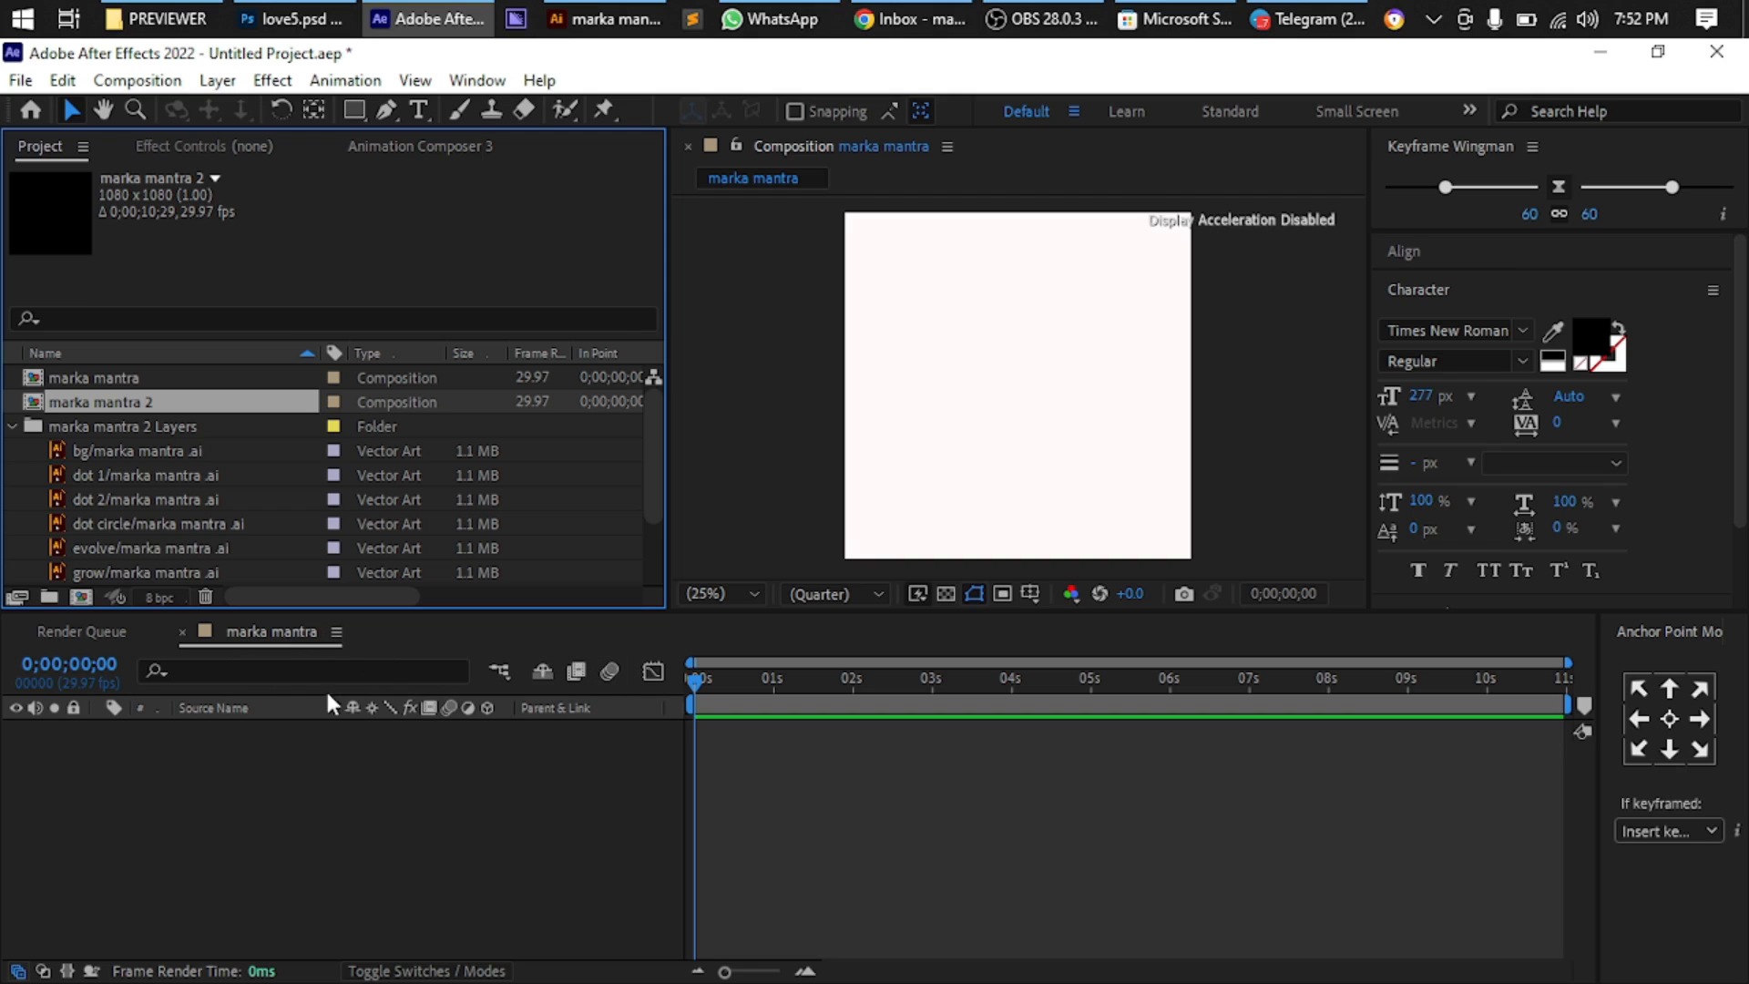
drag(383, 625, 457, 638)
drag(578, 638, 705, 630)
drag(100, 406, 109, 734)
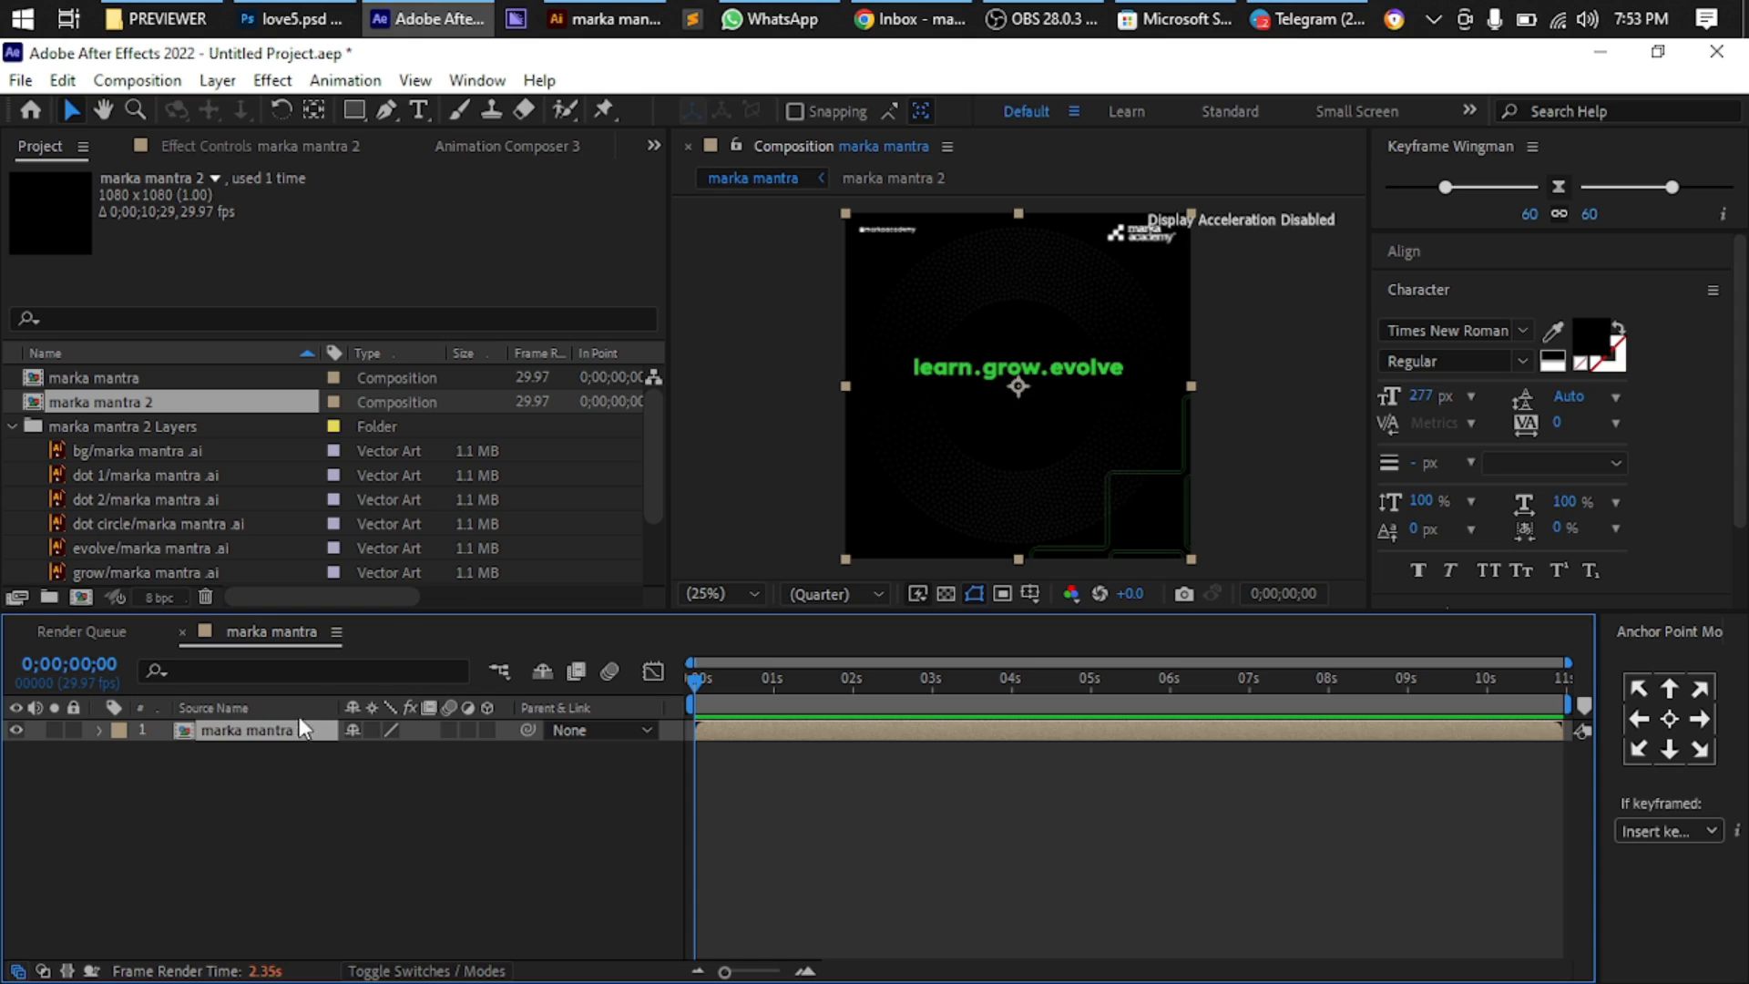
Open the nested "marka mantra 2" composition to get at its individual artwork layers
double_click(254, 729)
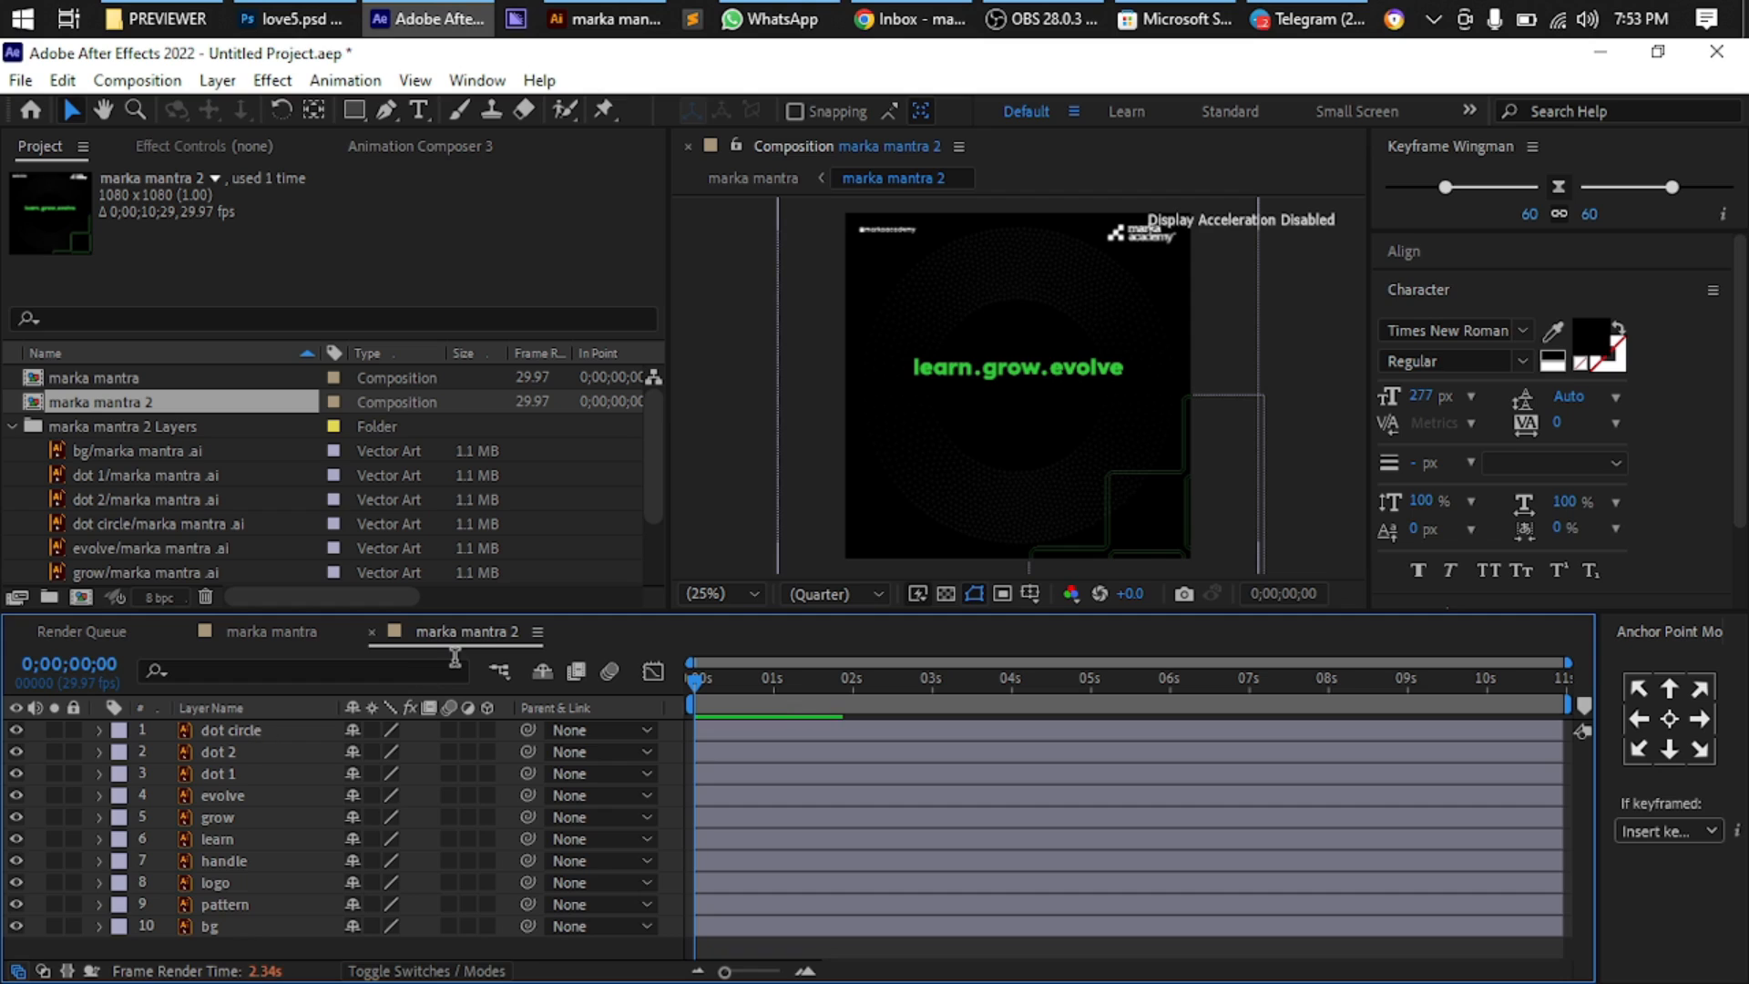
key(ctrl+v)
click(1046, 554)
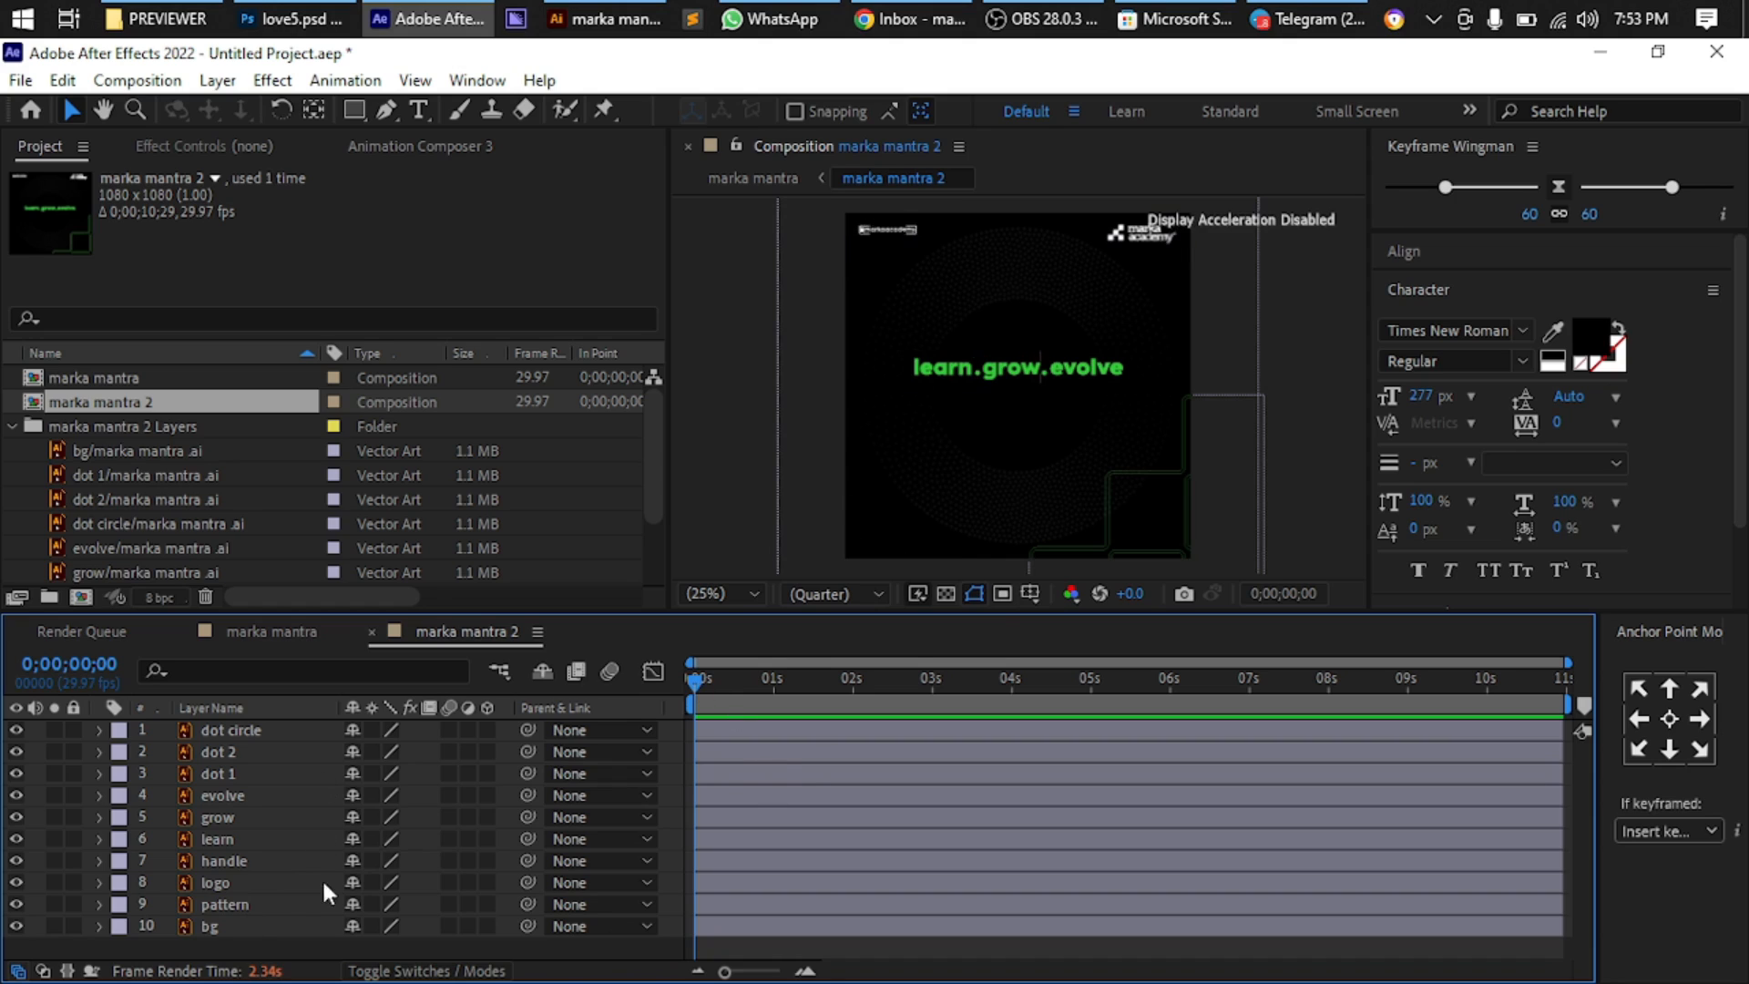
Select the pattern layer and hide all layers above it, leaving only pattern and bg shown
click(242, 925)
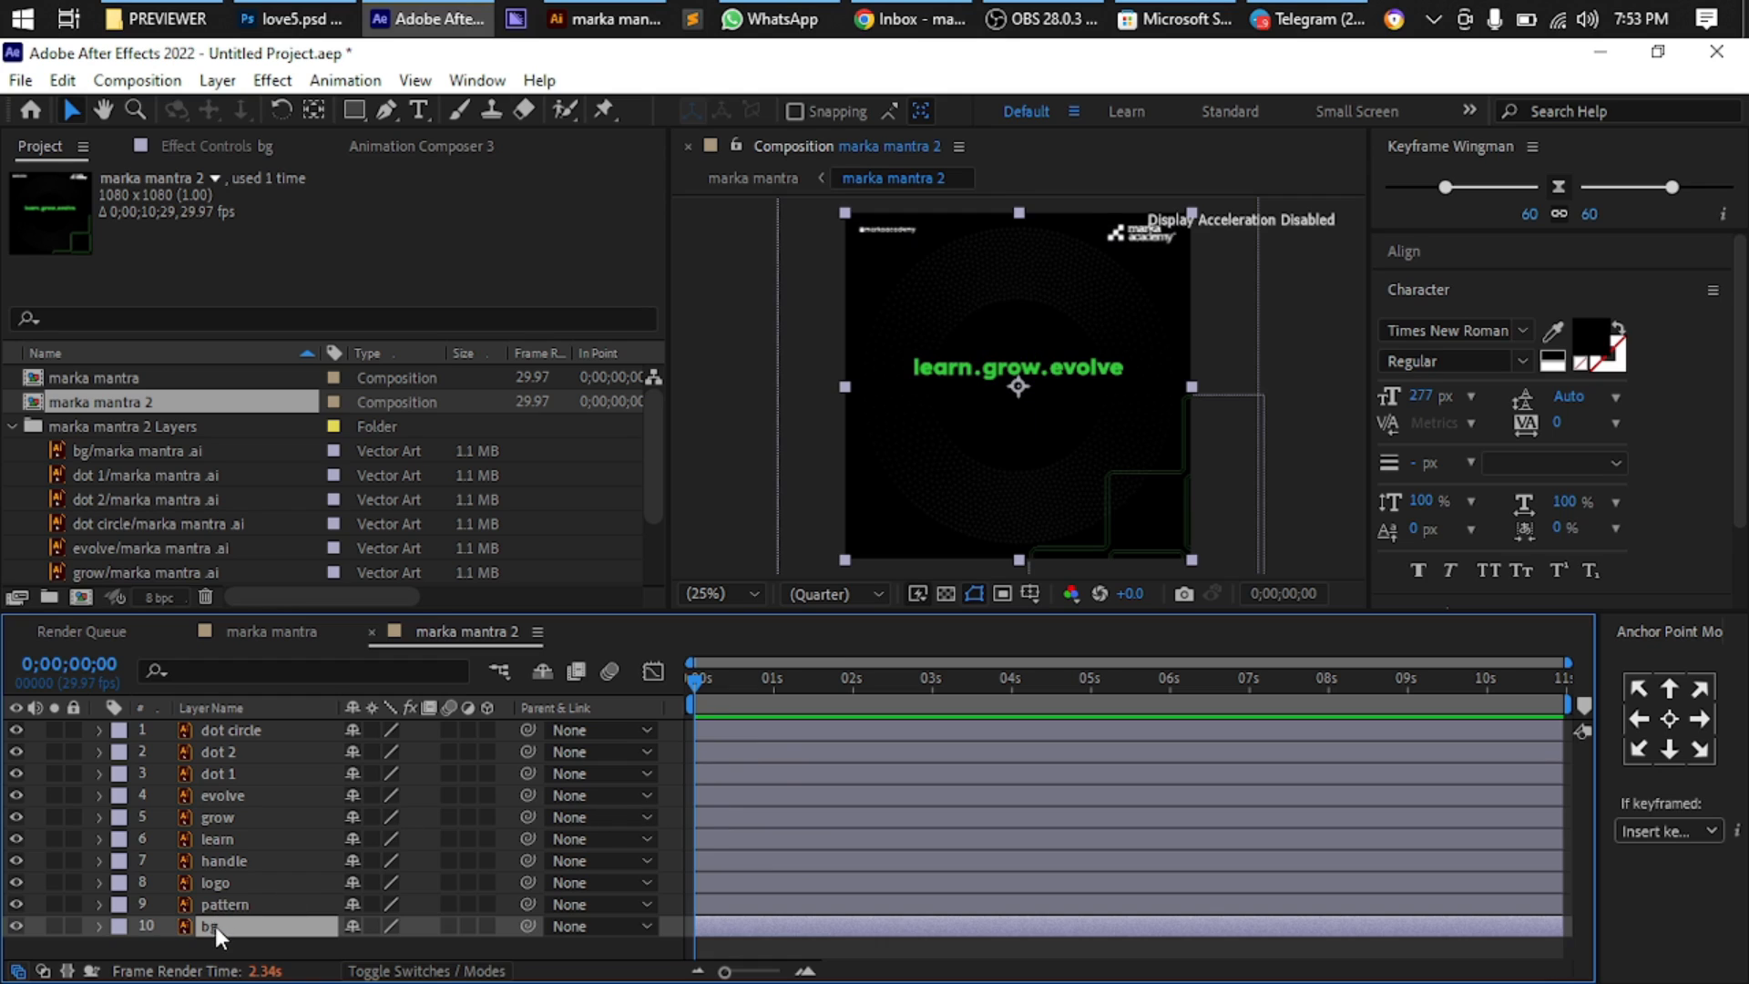
click(239, 900)
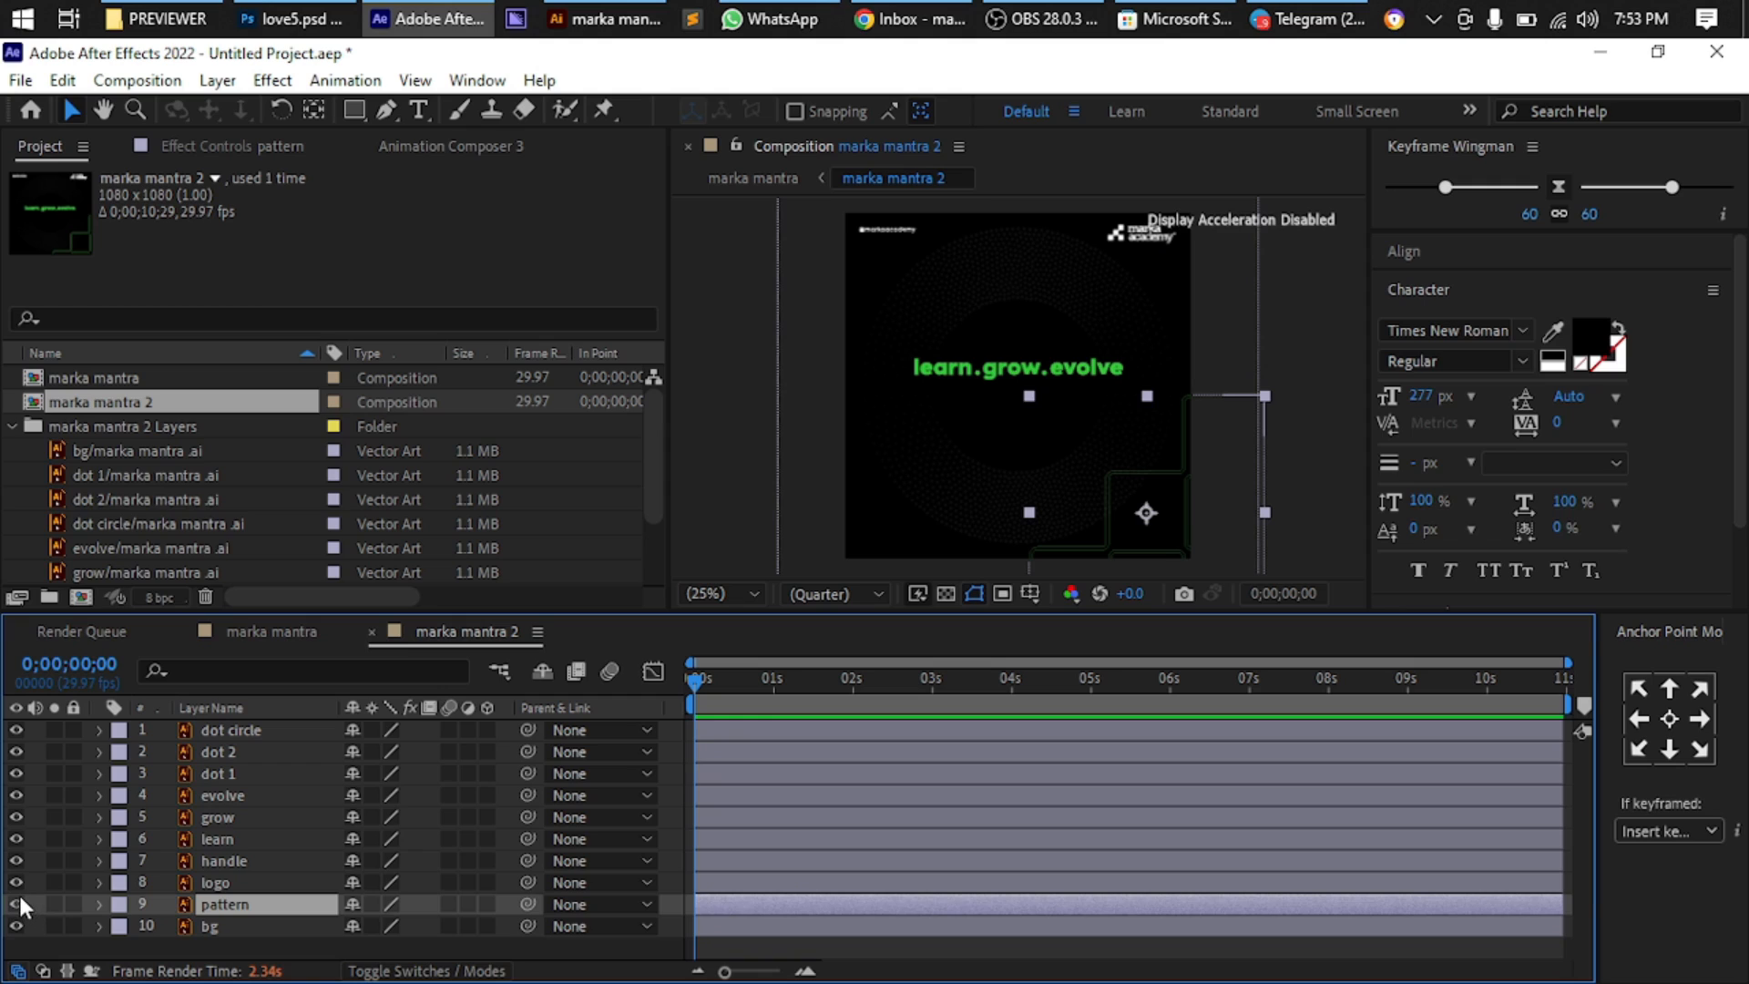
drag(17, 880, 9, 855)
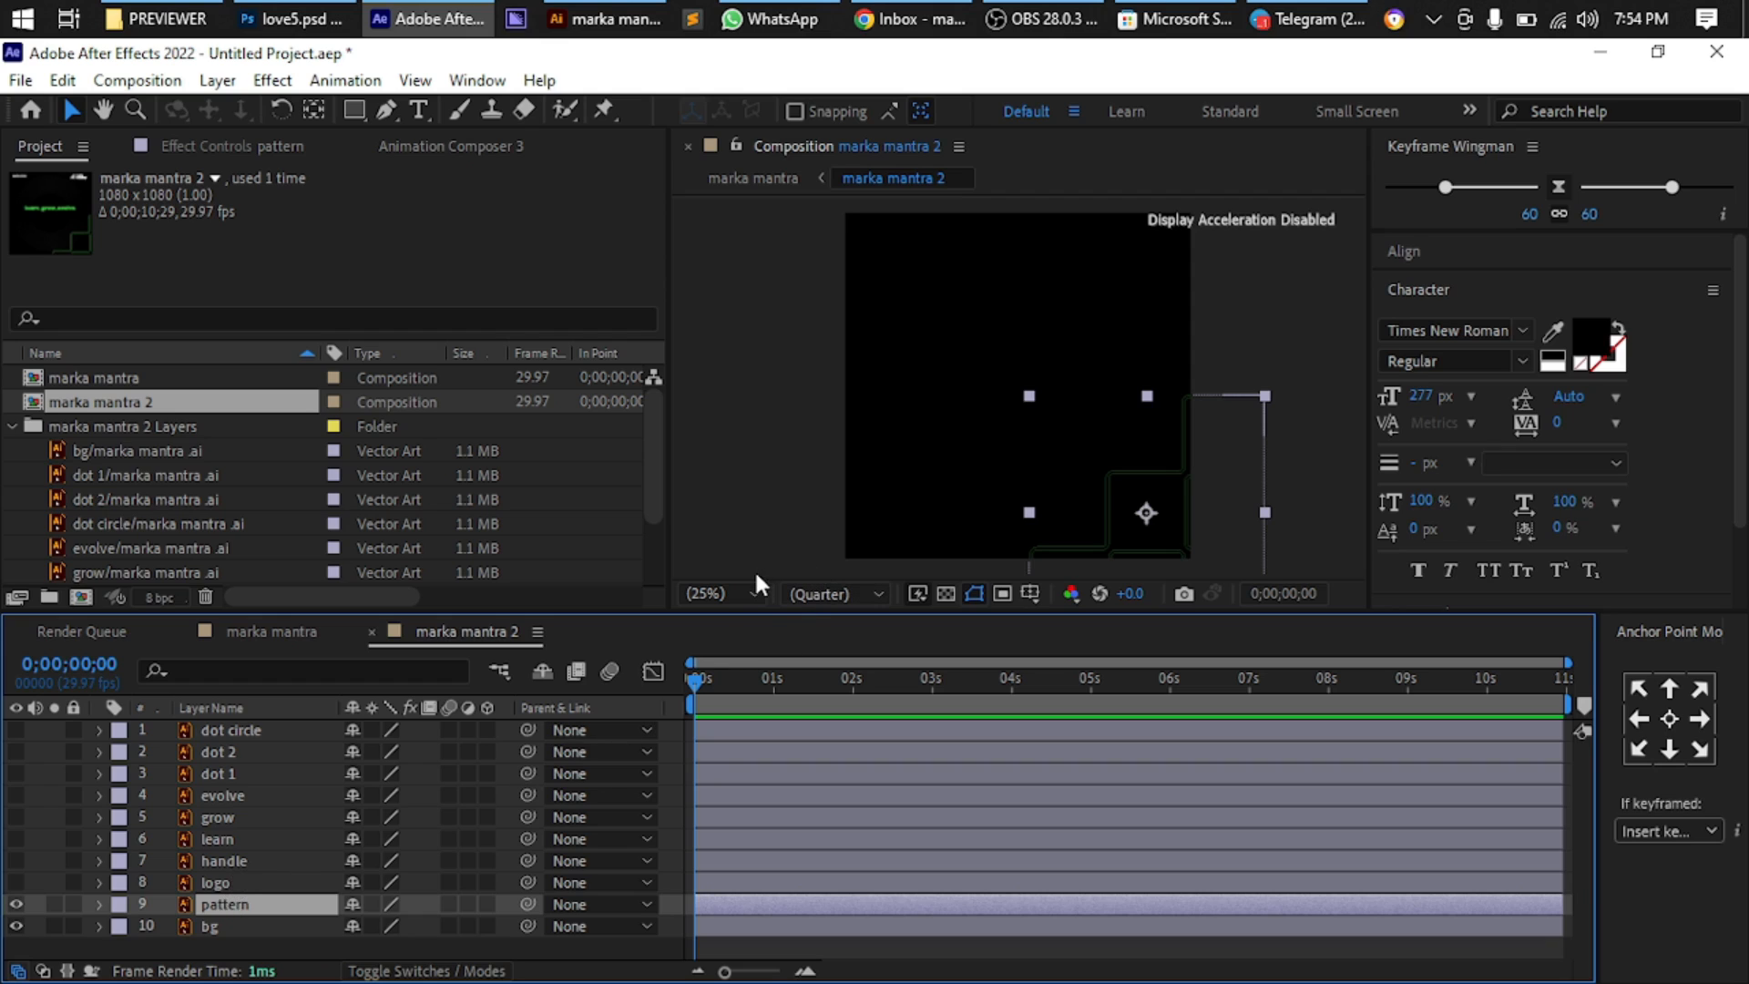
Examine the pattern layer's outlined line art in the lower-right corner of the canvas up close
scroll(1063, 402, up, 1)
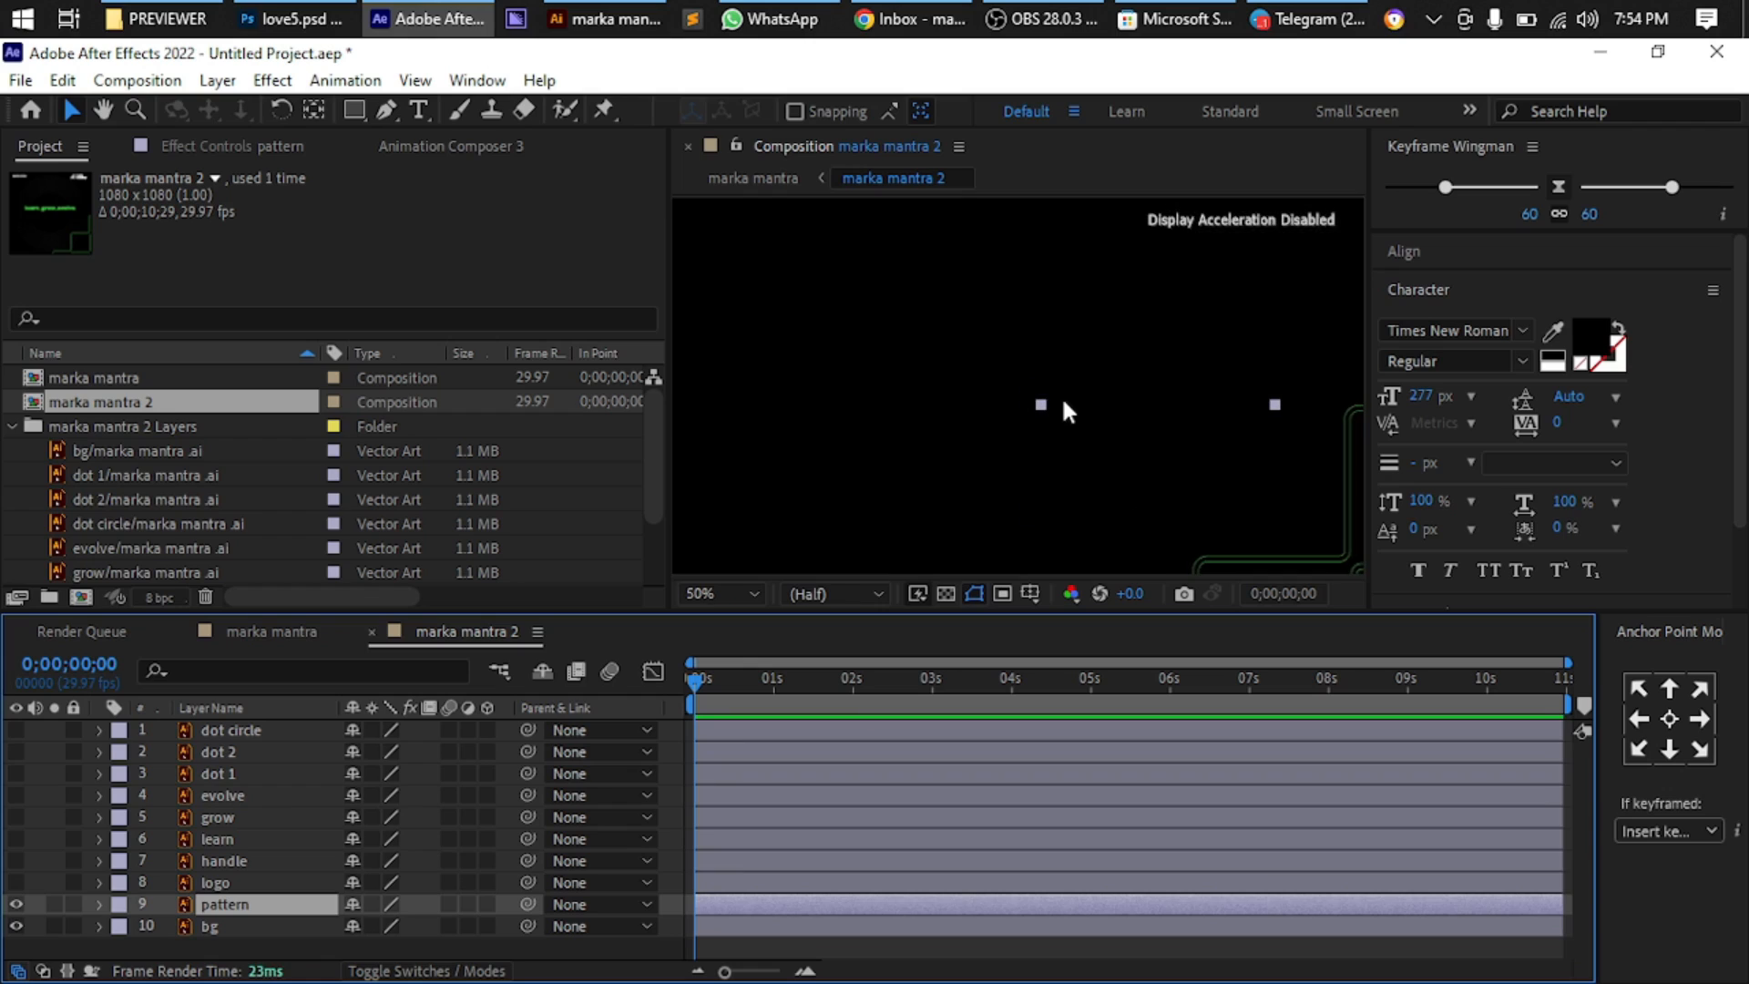
scroll(1063, 402, down, 1)
scroll(1139, 494, up, 1)
scroll(1144, 490, down, 2)
scroll(1148, 475, up, 2)
scroll(1148, 474, down, 1)
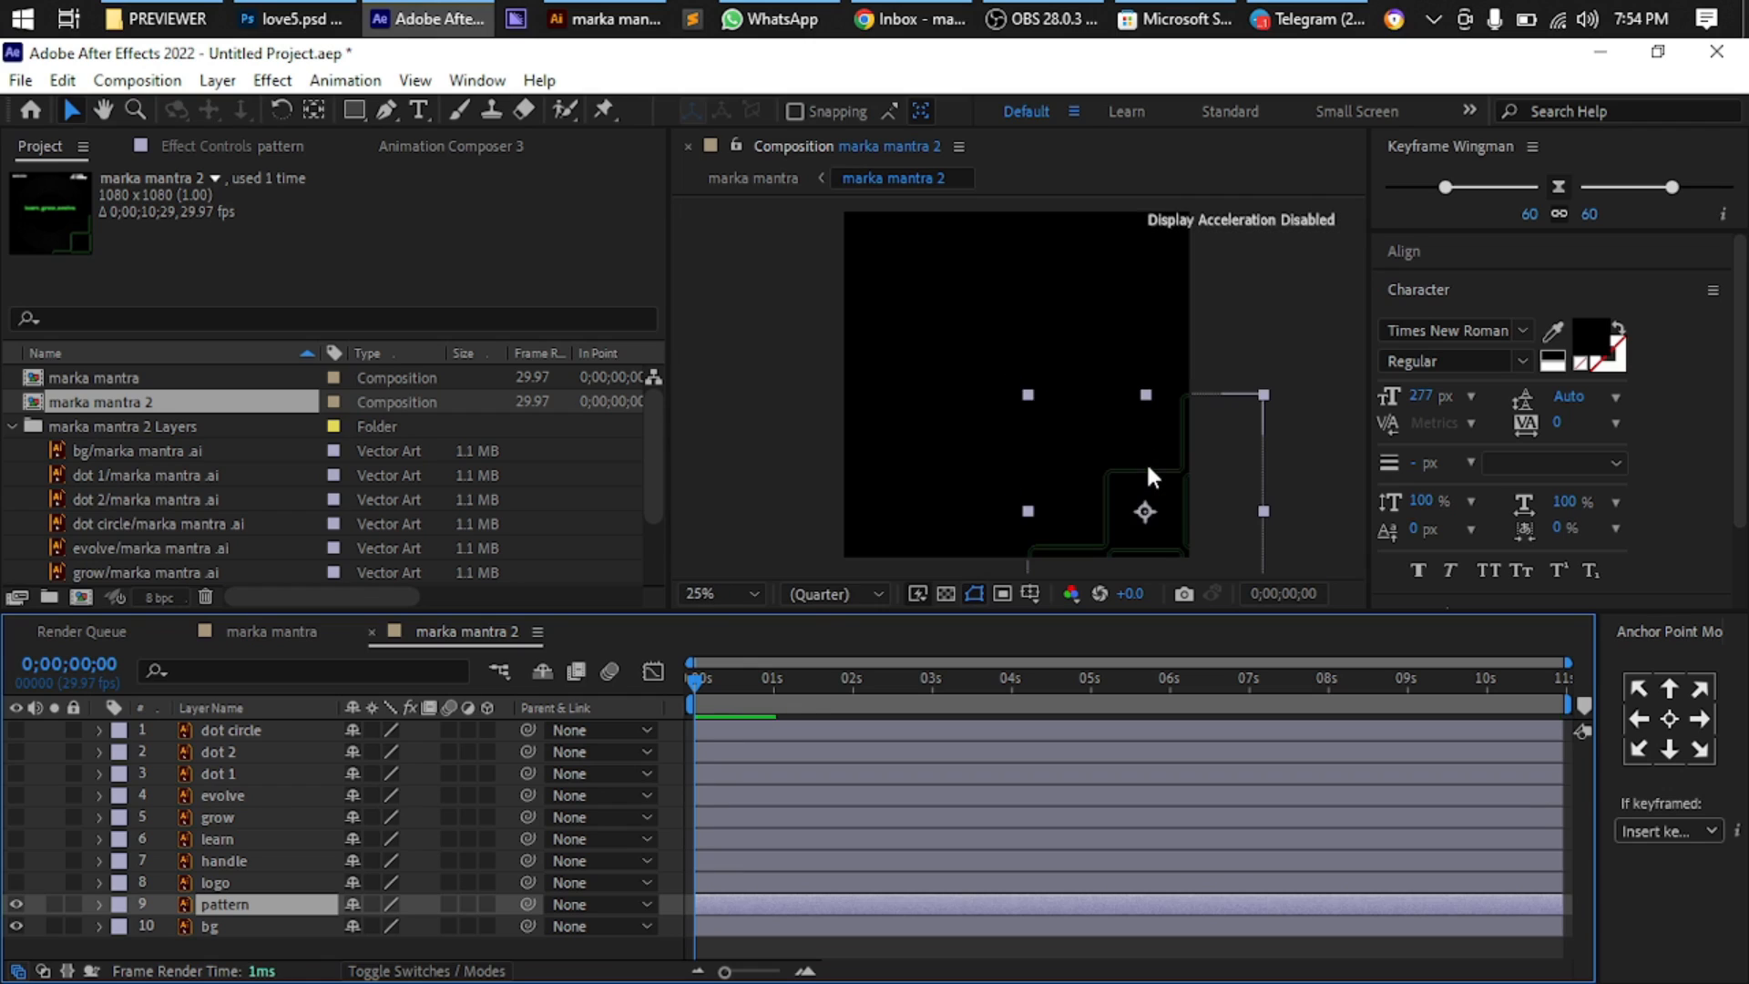
scroll(1147, 467, up, 2)
key(space)
drag(1211, 472, 817, 287)
drag(1139, 488, 906, 313)
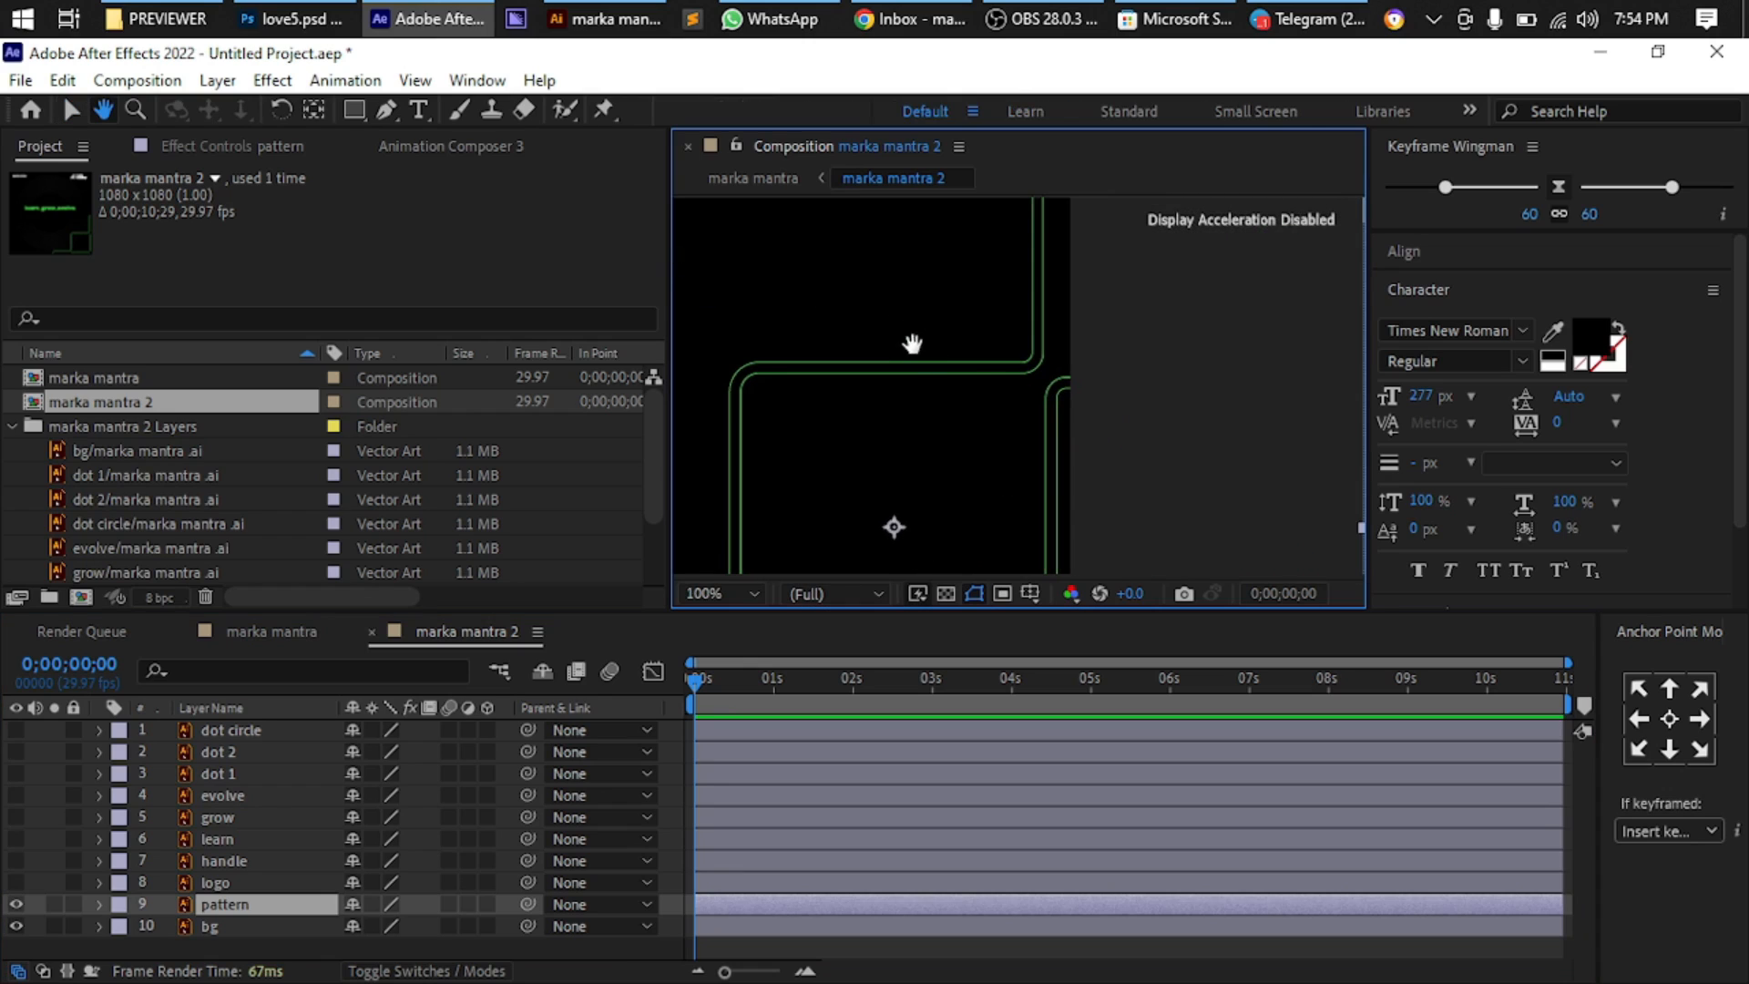
scroll(1089, 352, down, 3)
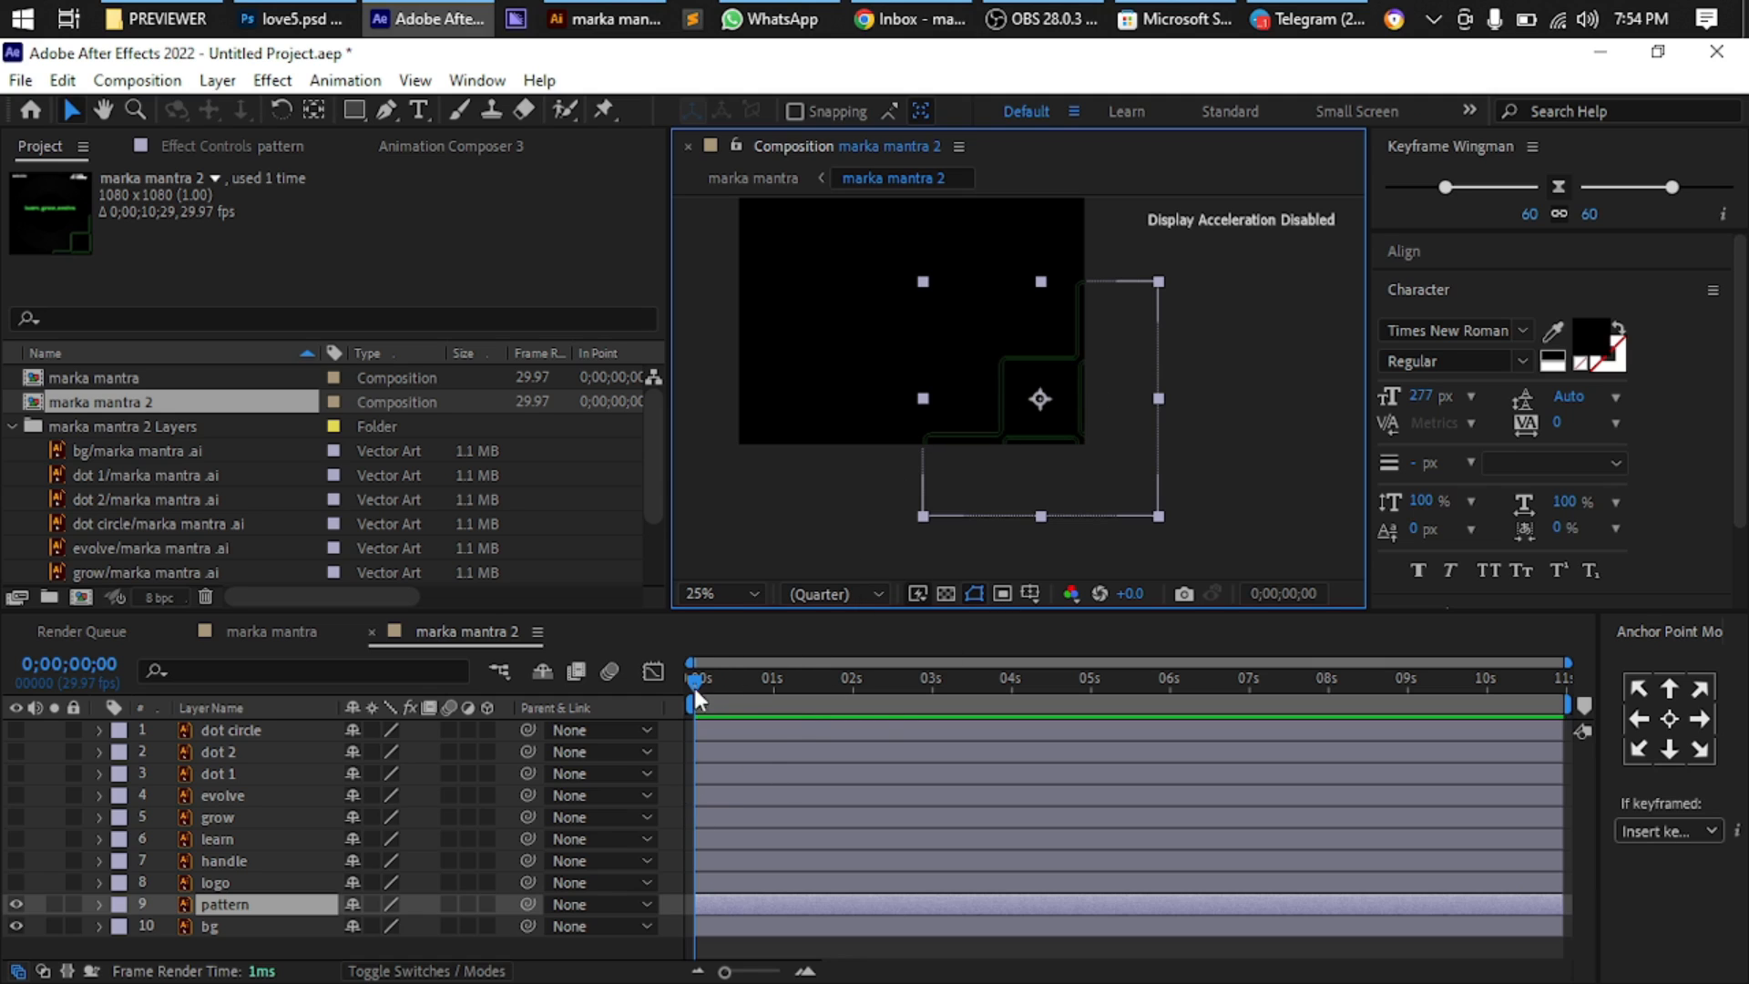
Add a Position keyframe to the pattern layer at 0;00;01;00 and return the playhead to the first frame
drag(698, 680, 774, 697)
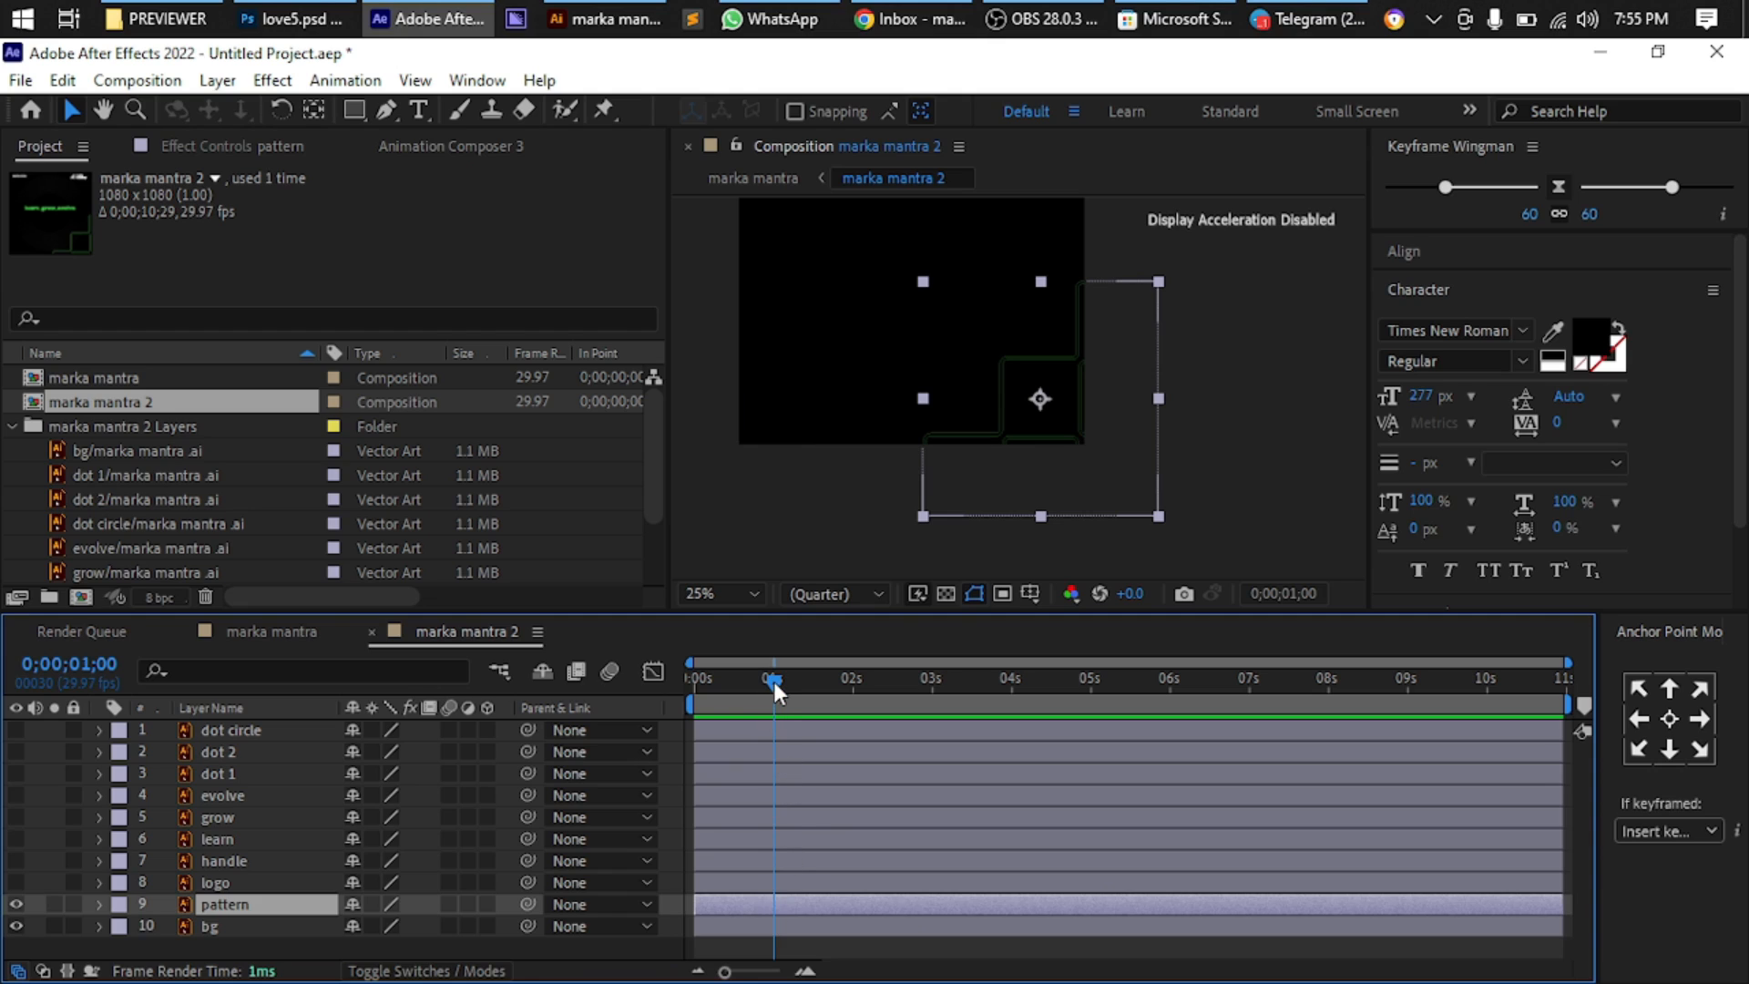
drag(773, 682, 681, 680)
drag(681, 679, 773, 716)
key(p)
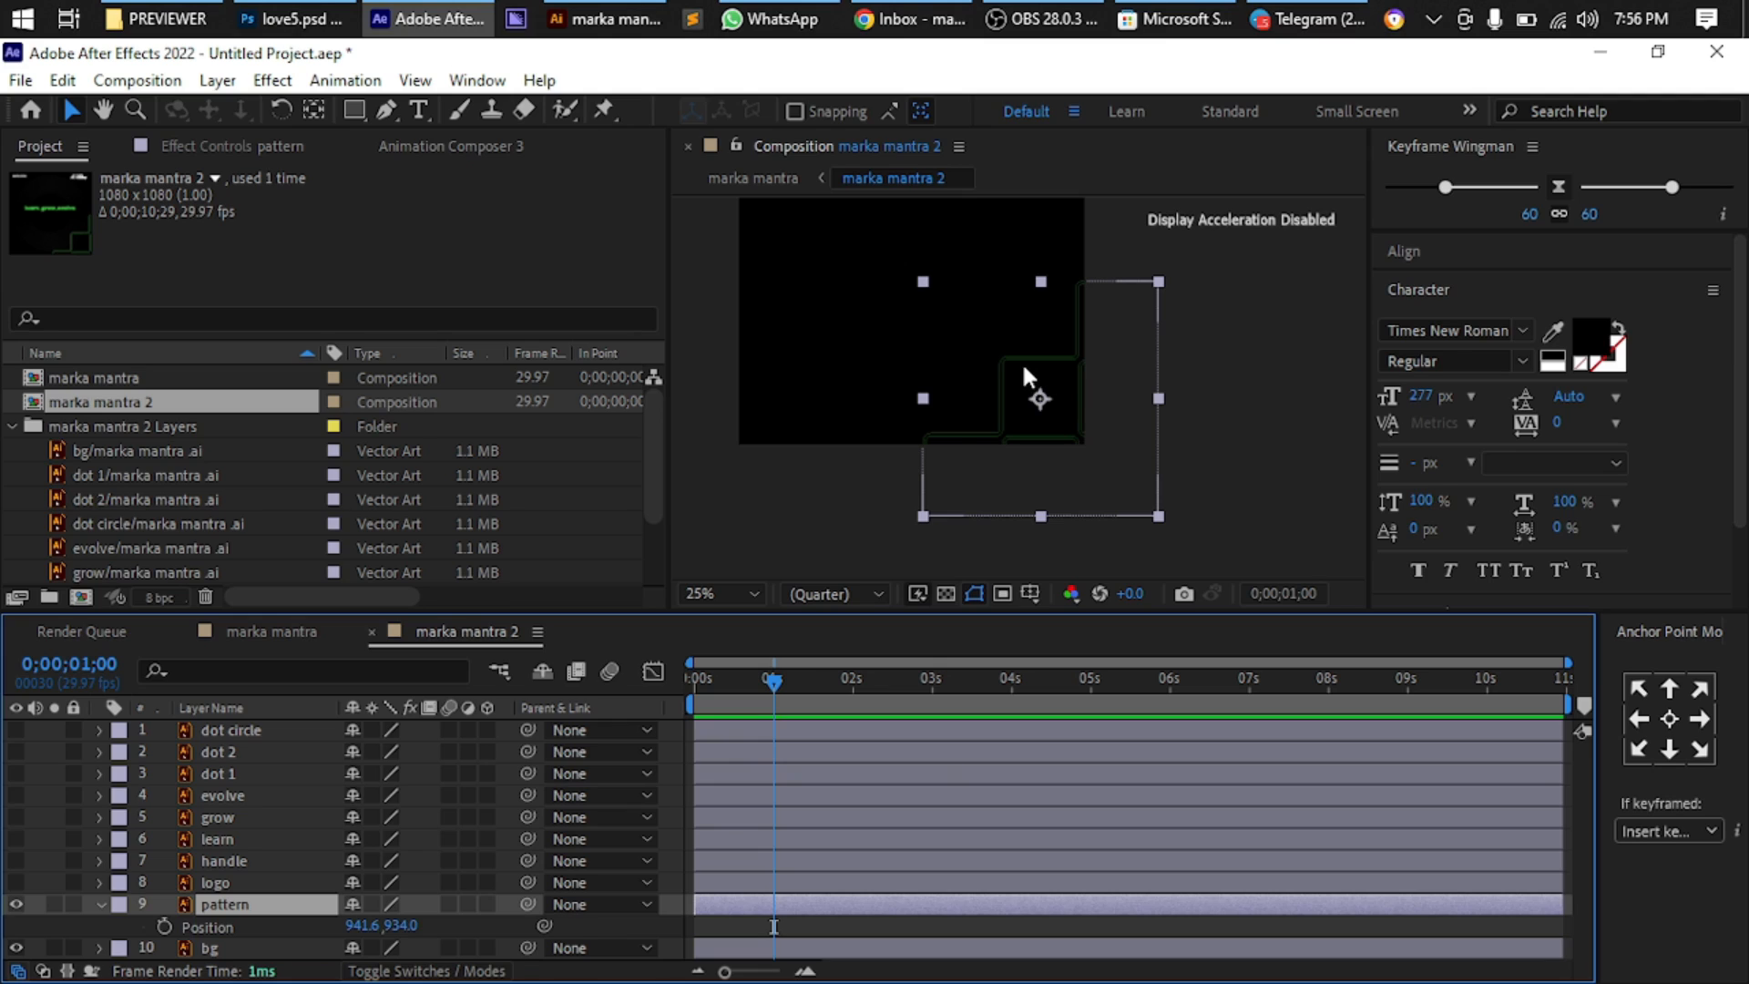
click(165, 924)
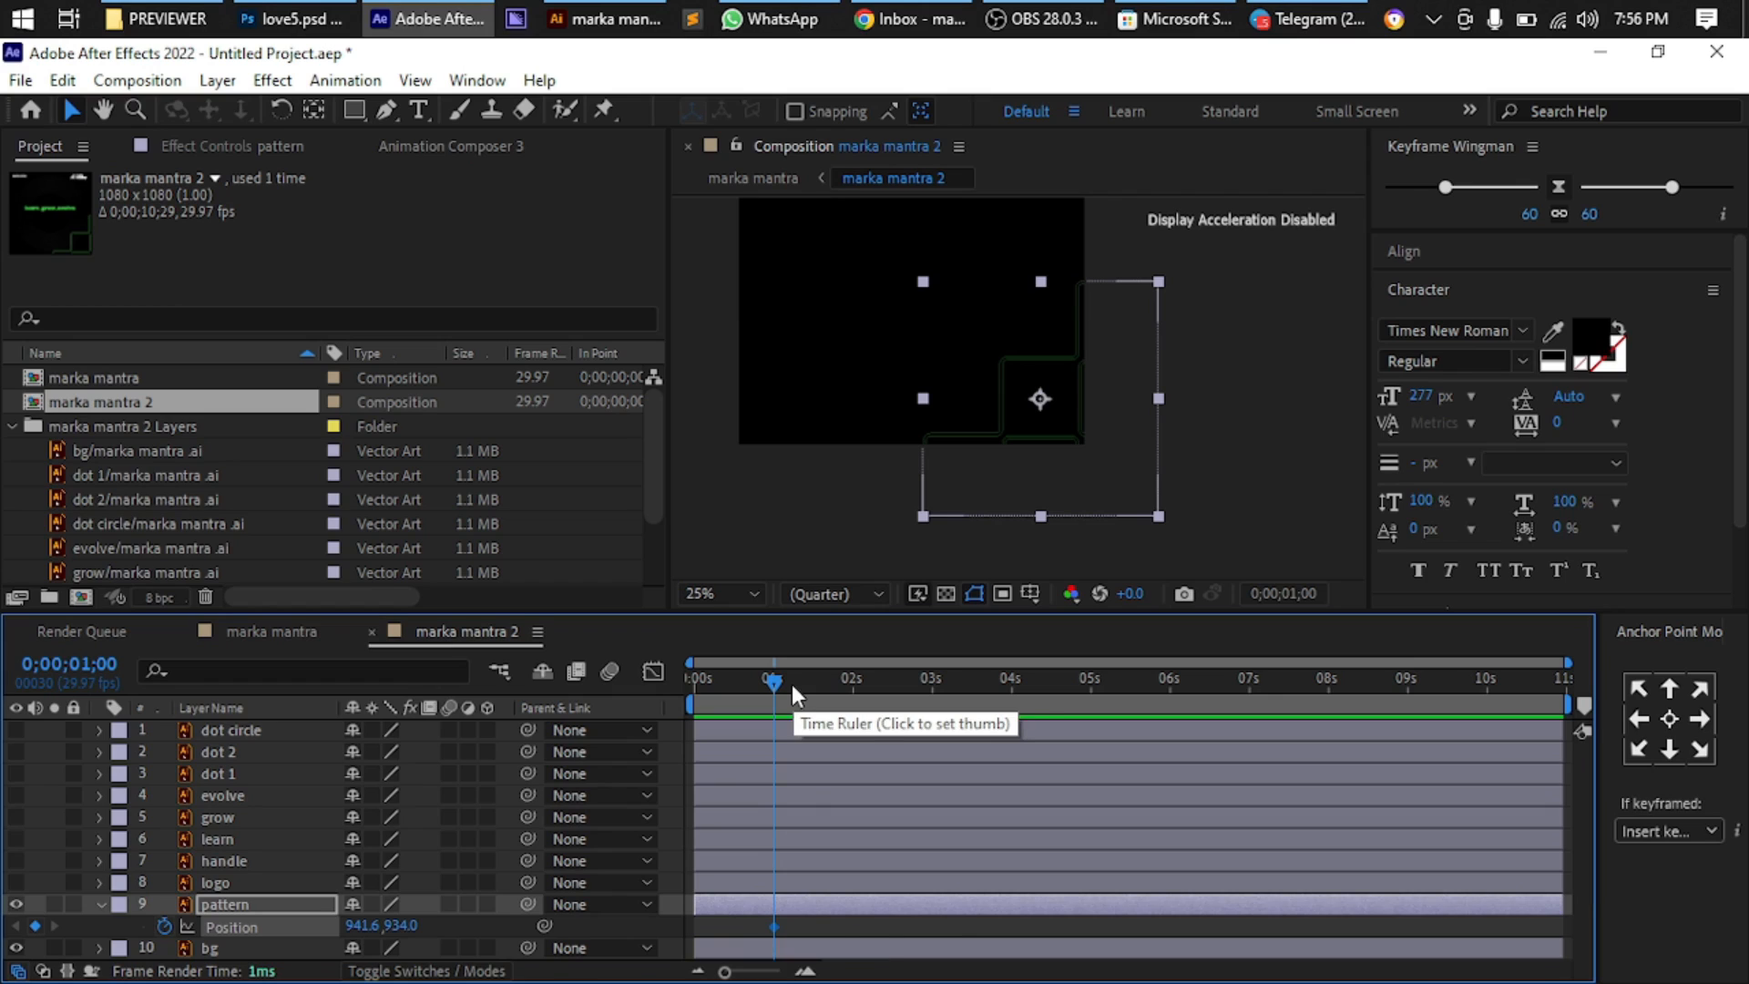
key(Home)
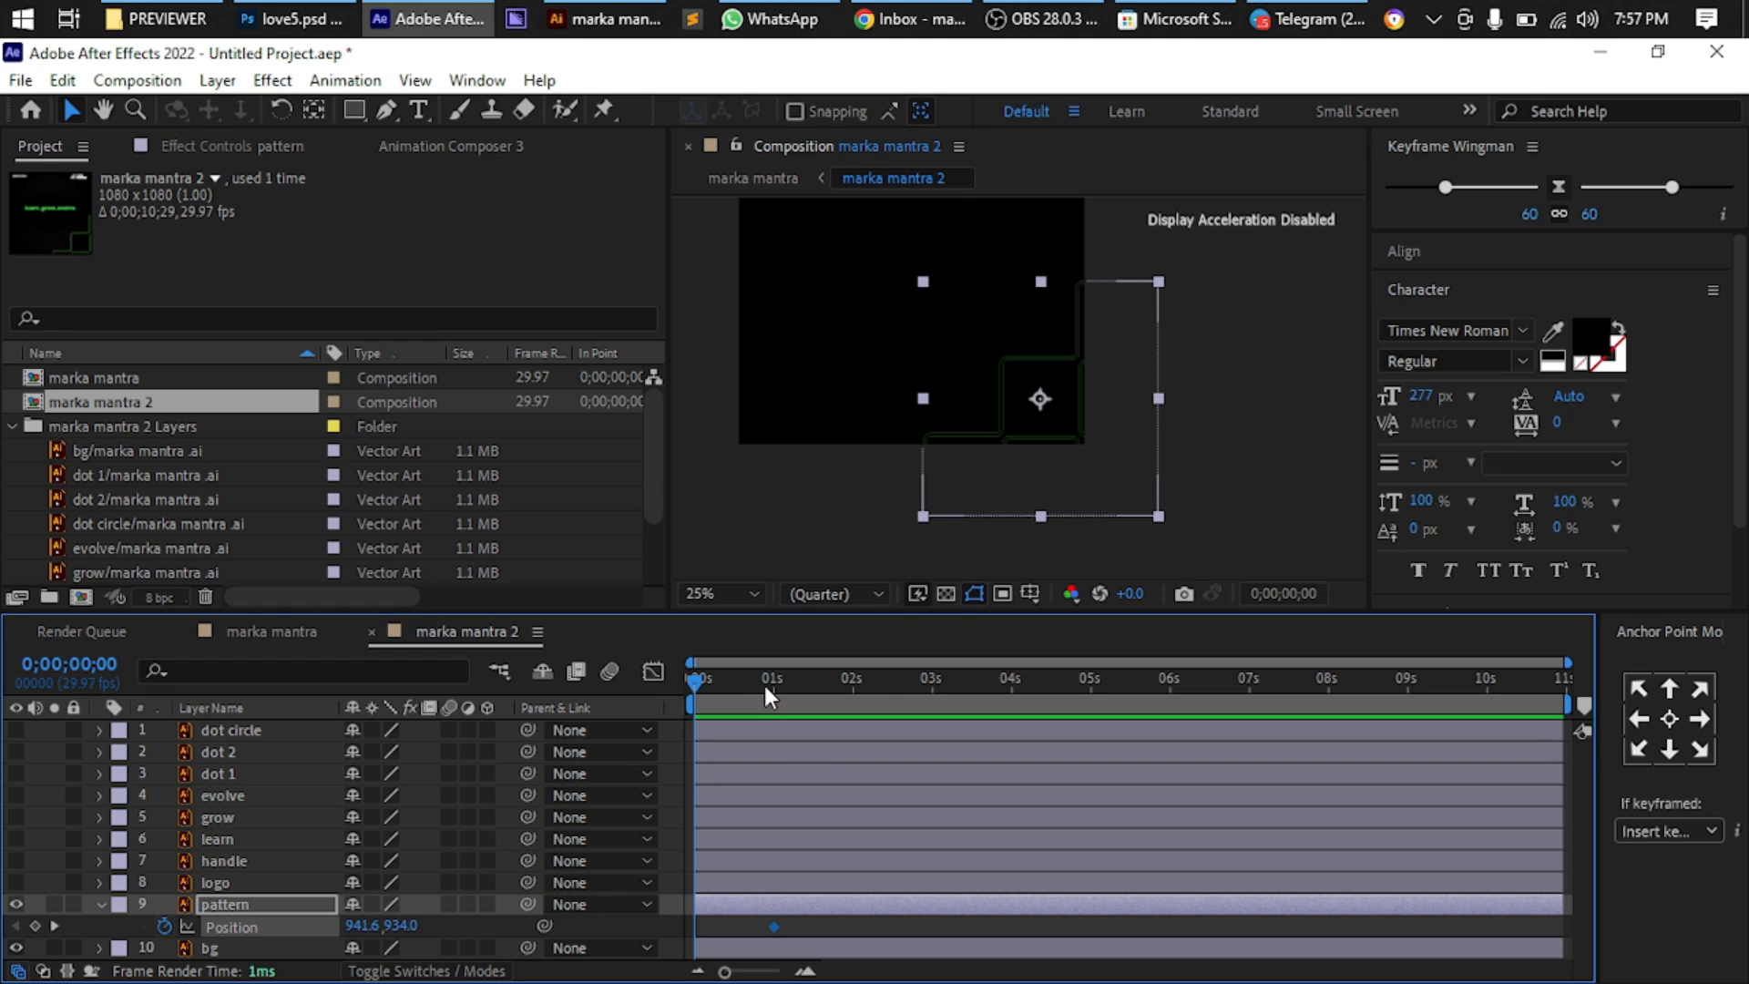
Play the preview and try hiding and restoring the layer controls and the mask and shape path visibility in the viewer
key(space)
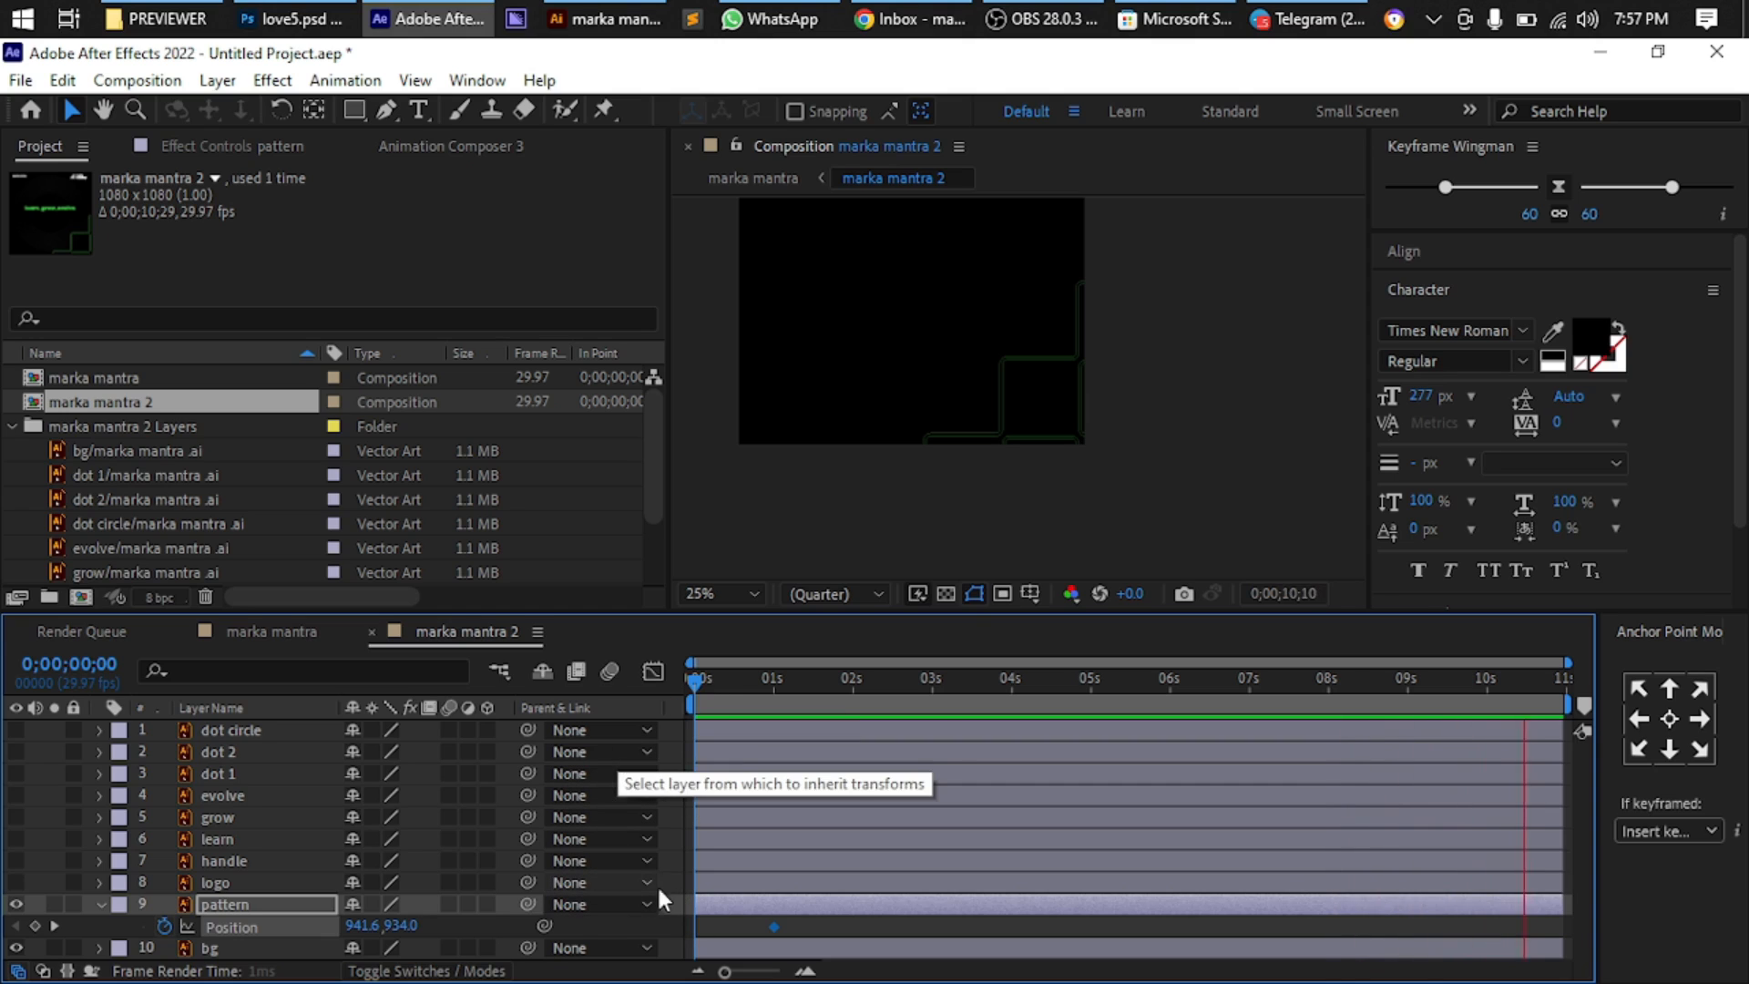
click(1017, 376)
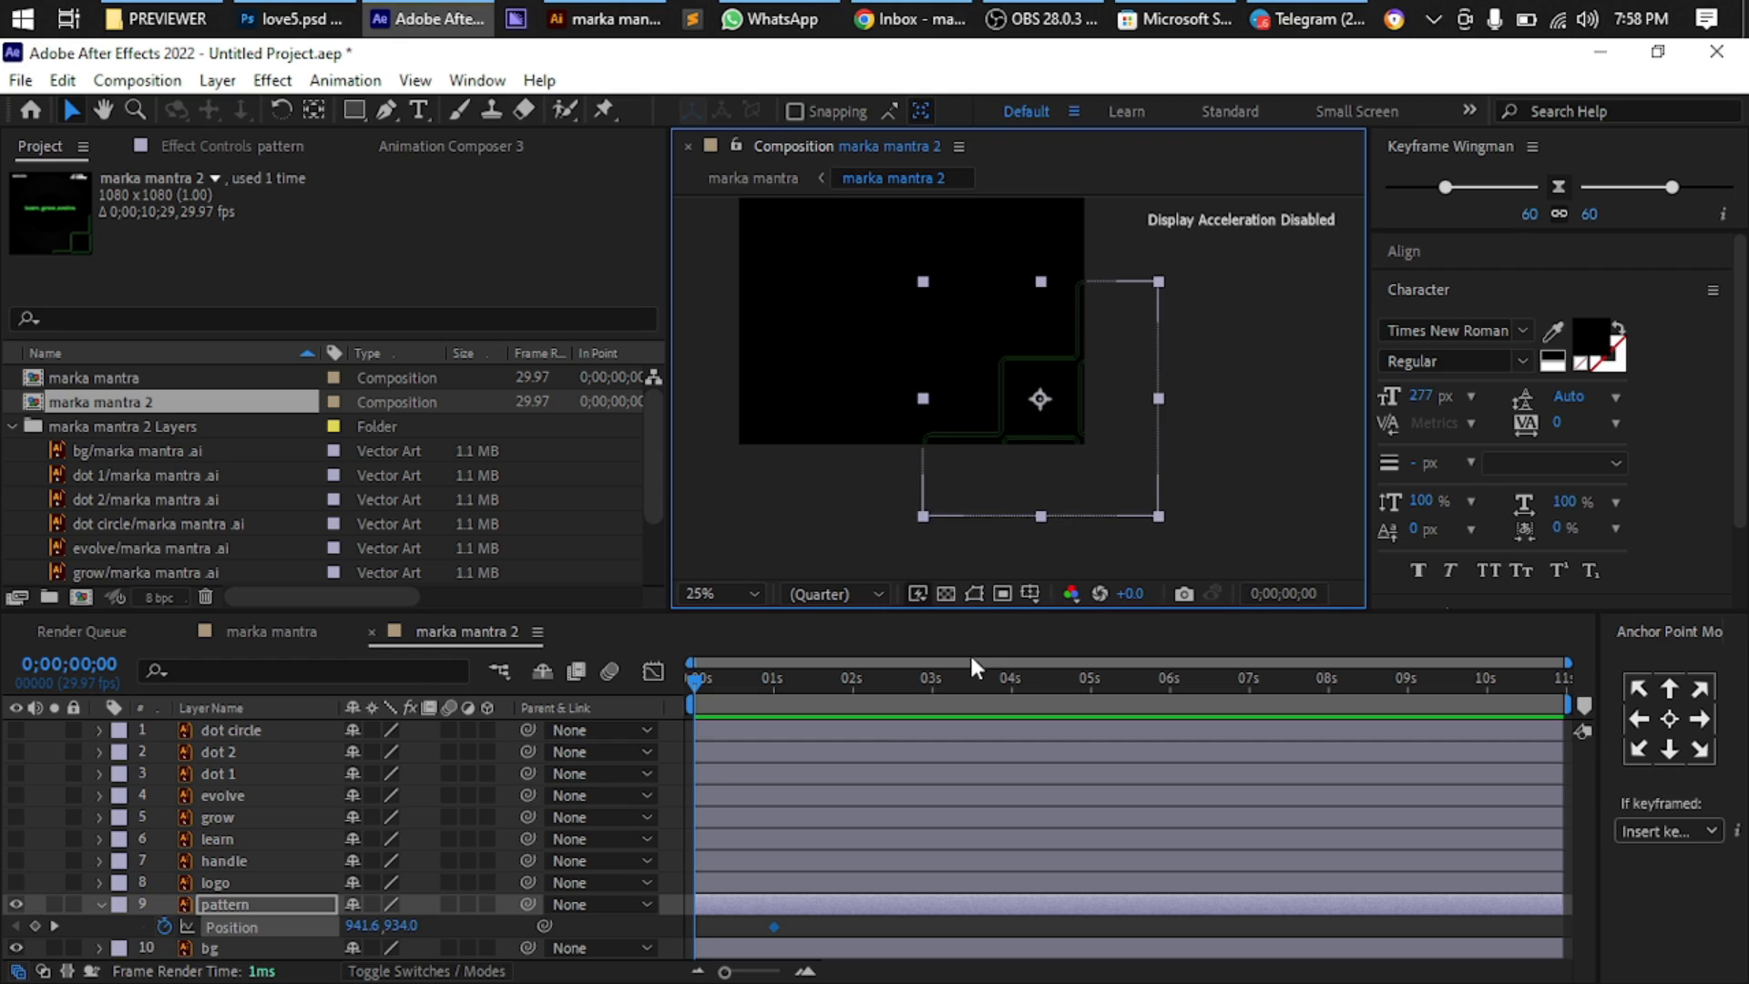
click(974, 593)
click(975, 593)
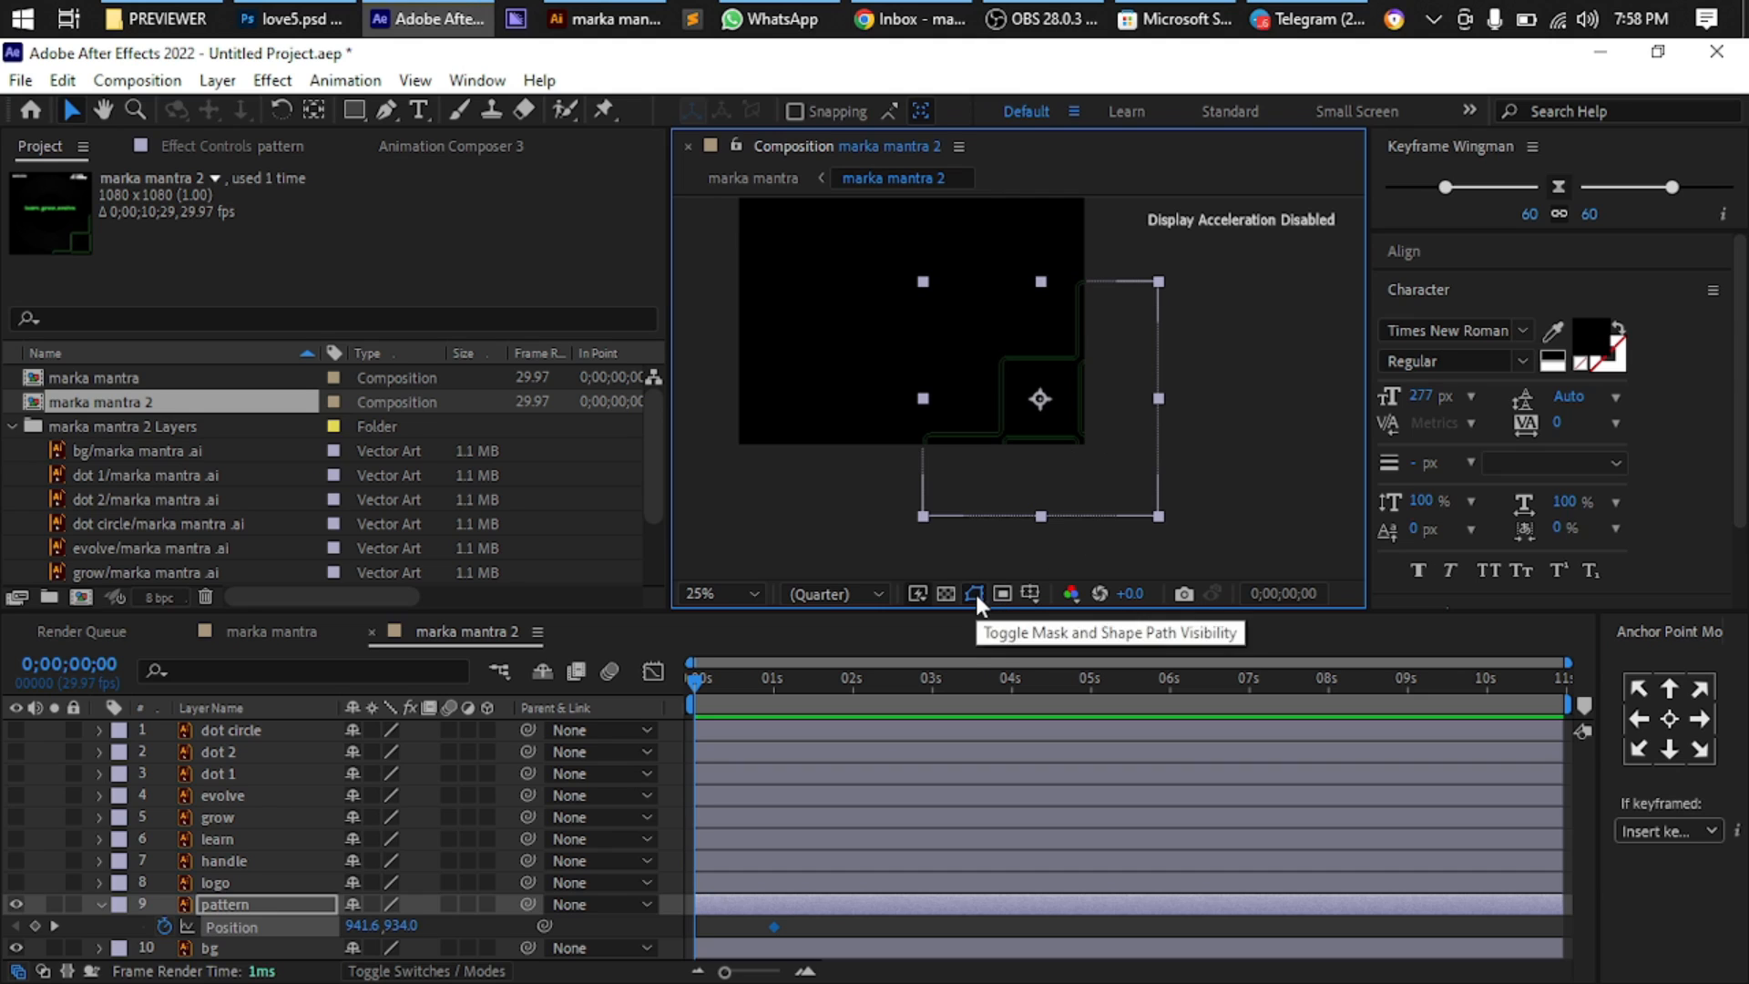
click(428, 84)
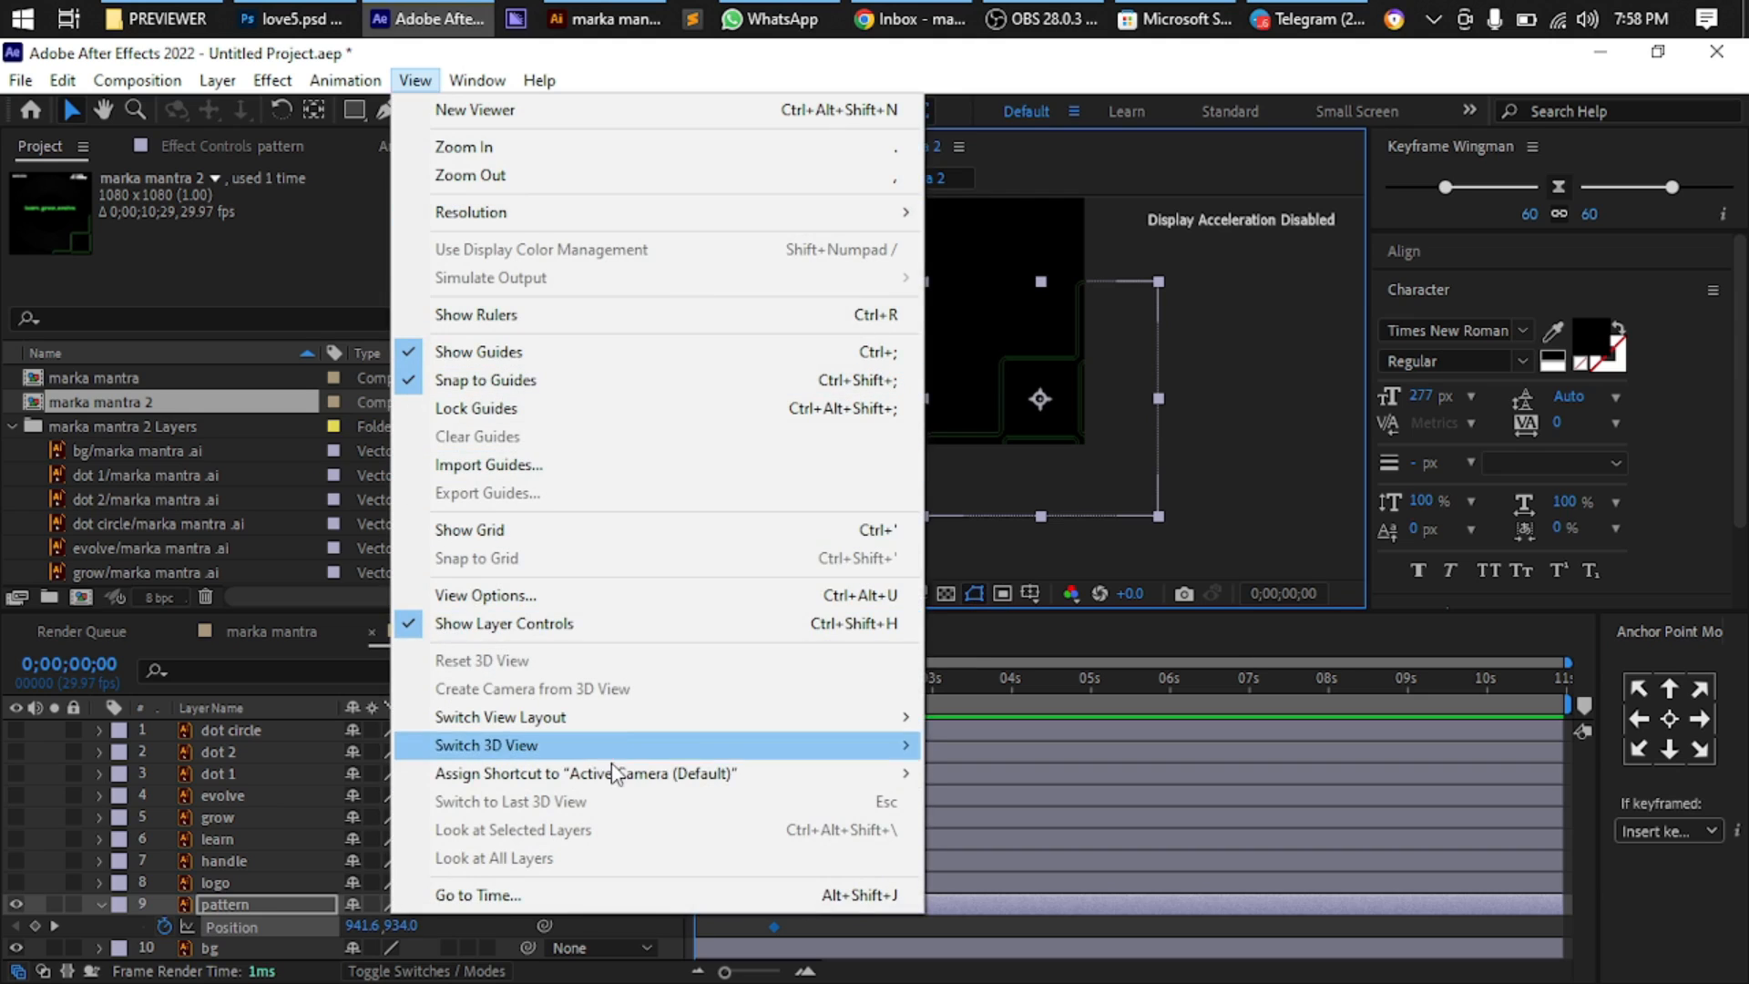
click(758, 627)
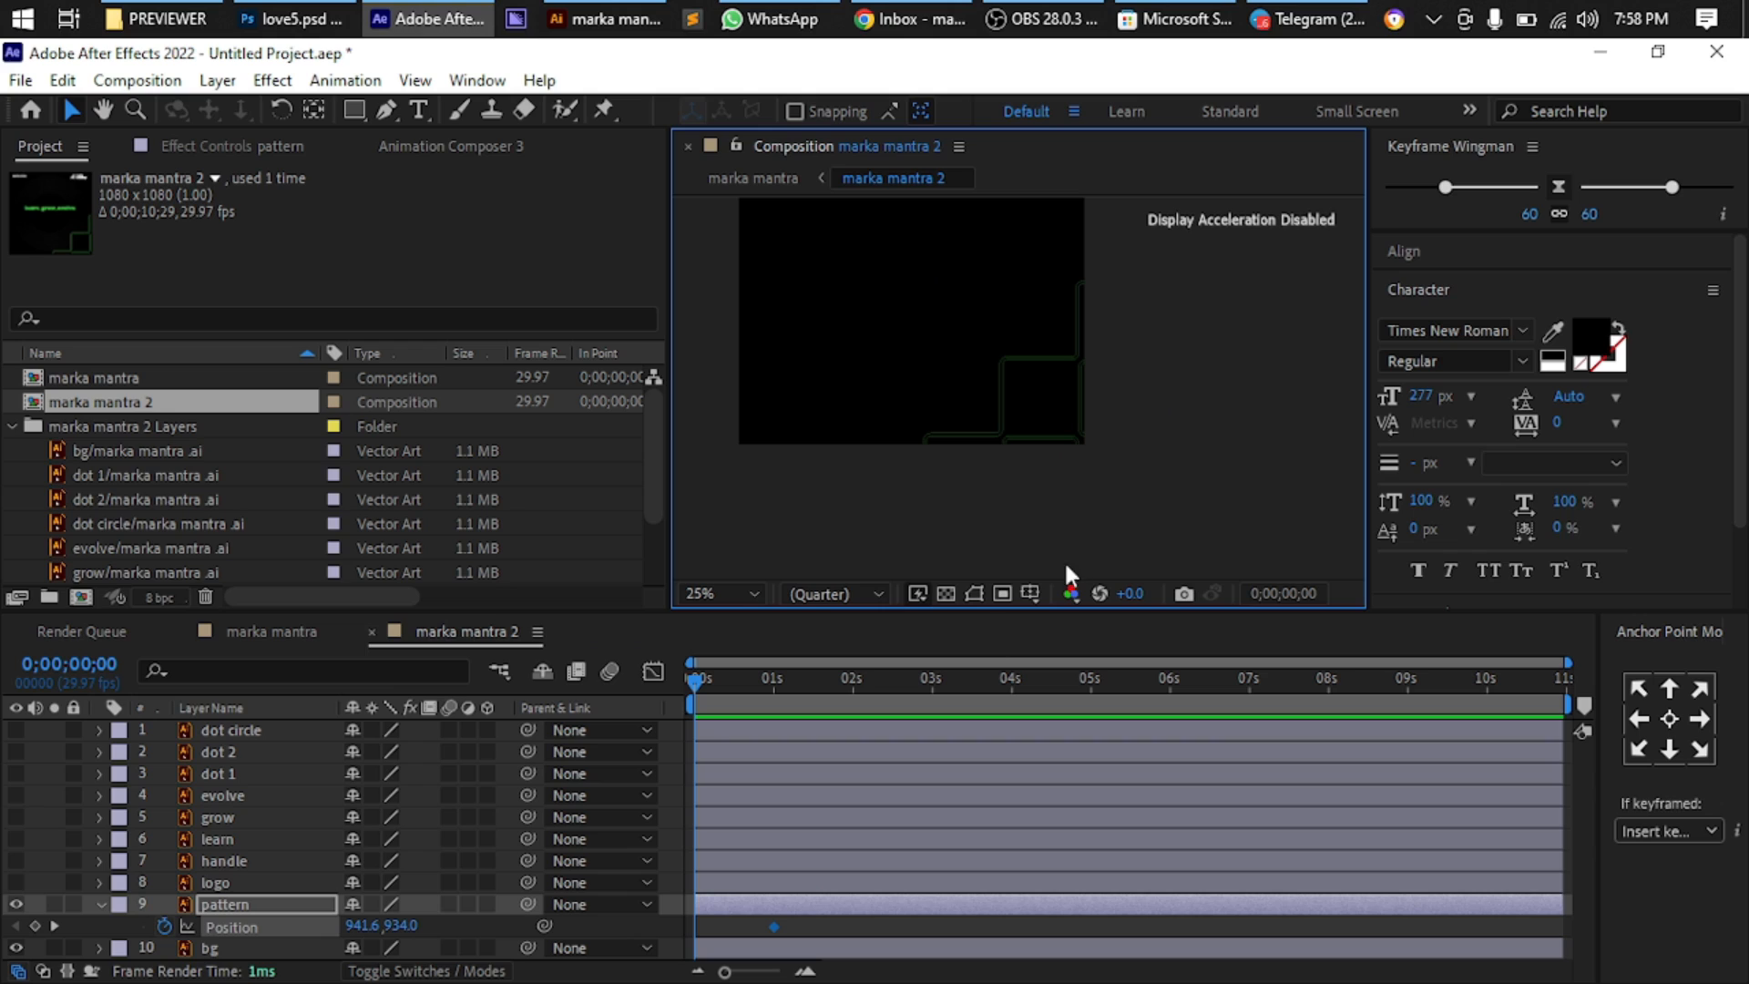
click(973, 597)
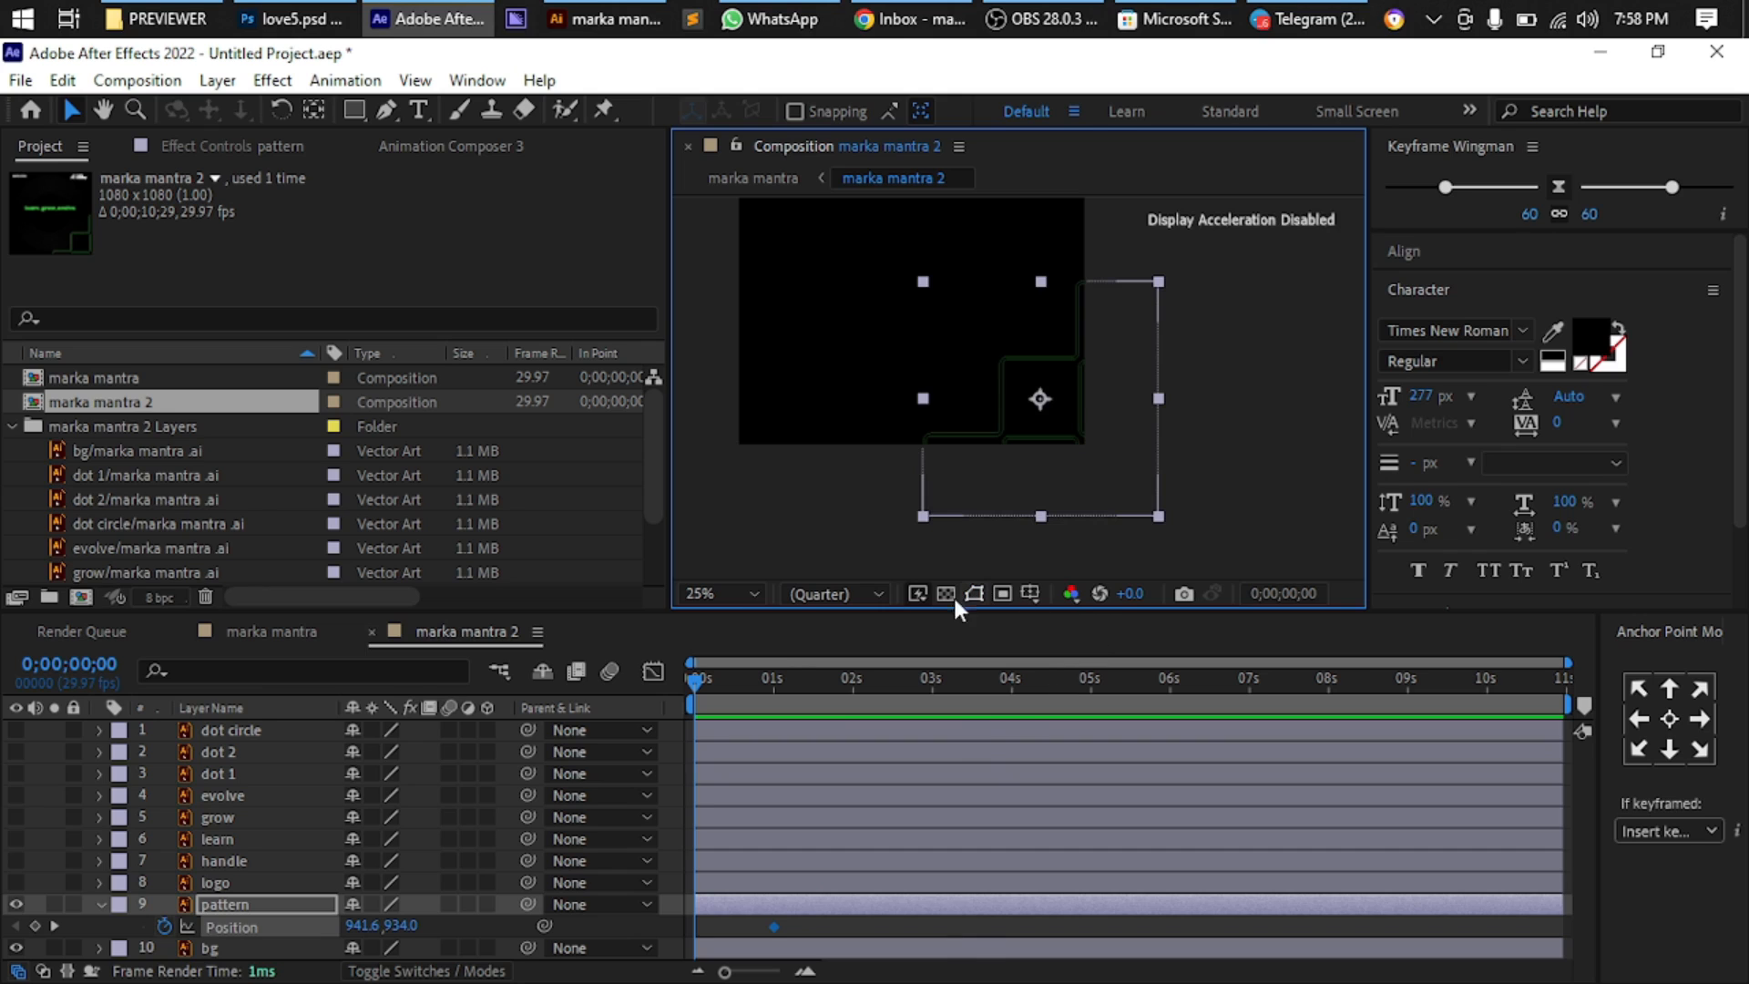
click(415, 80)
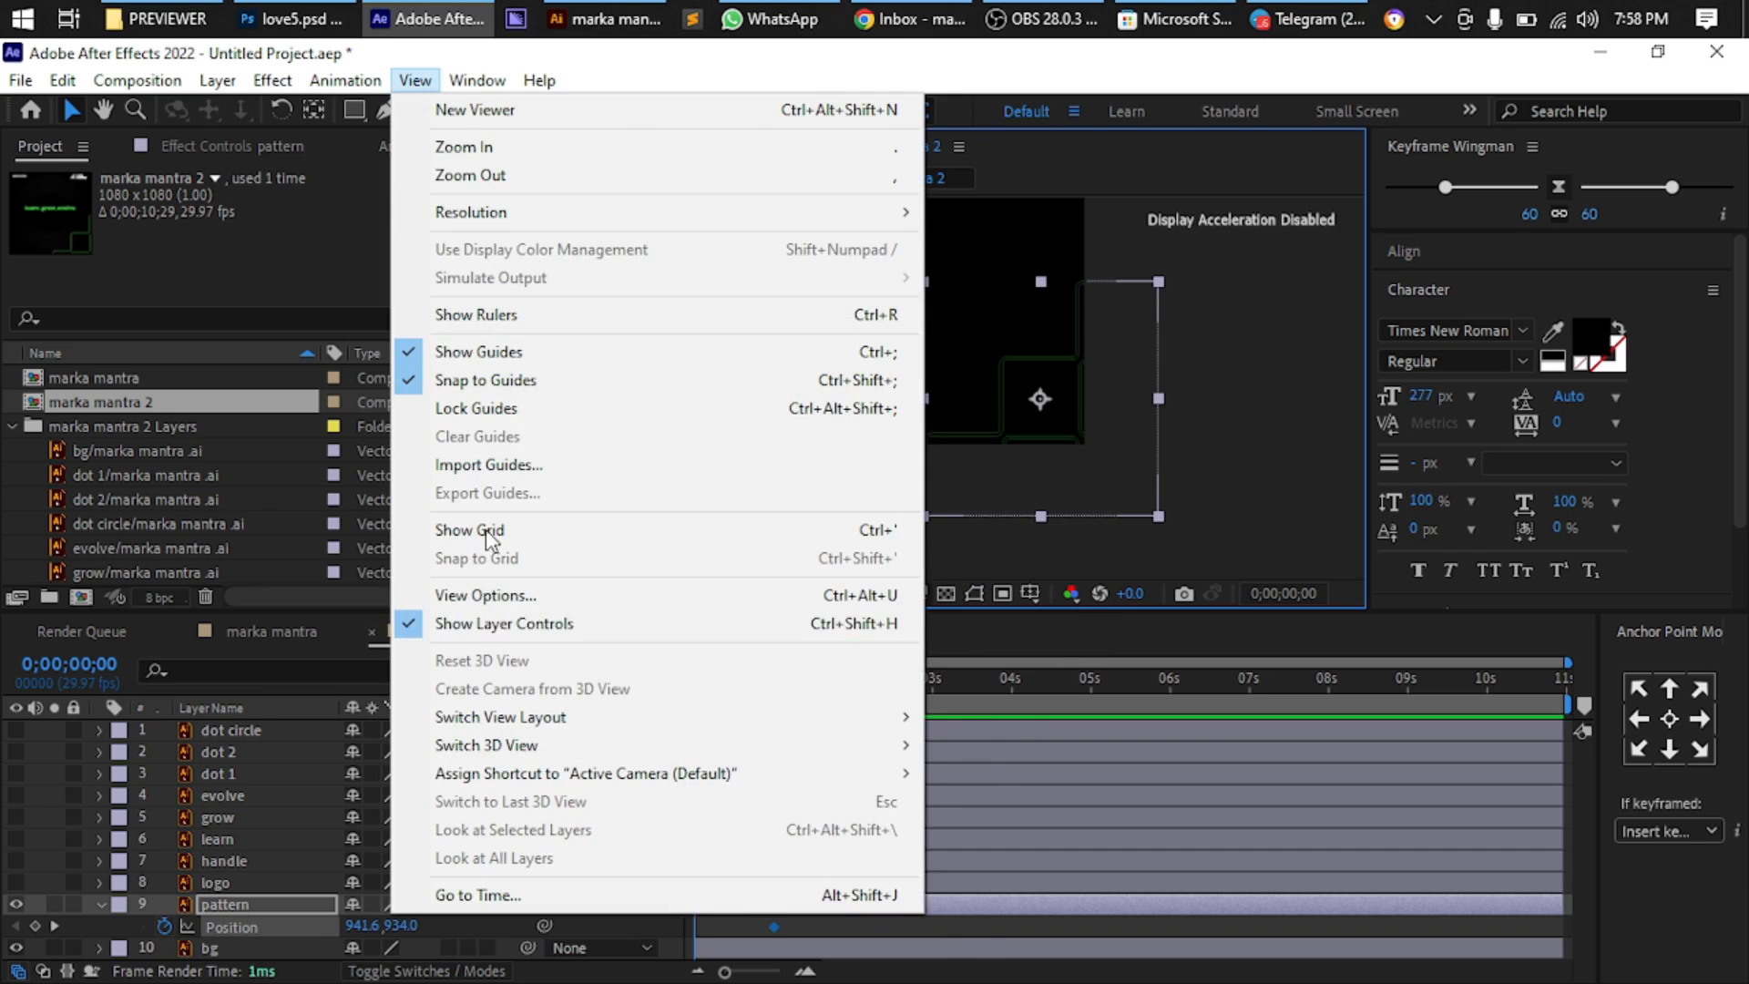
click(510, 619)
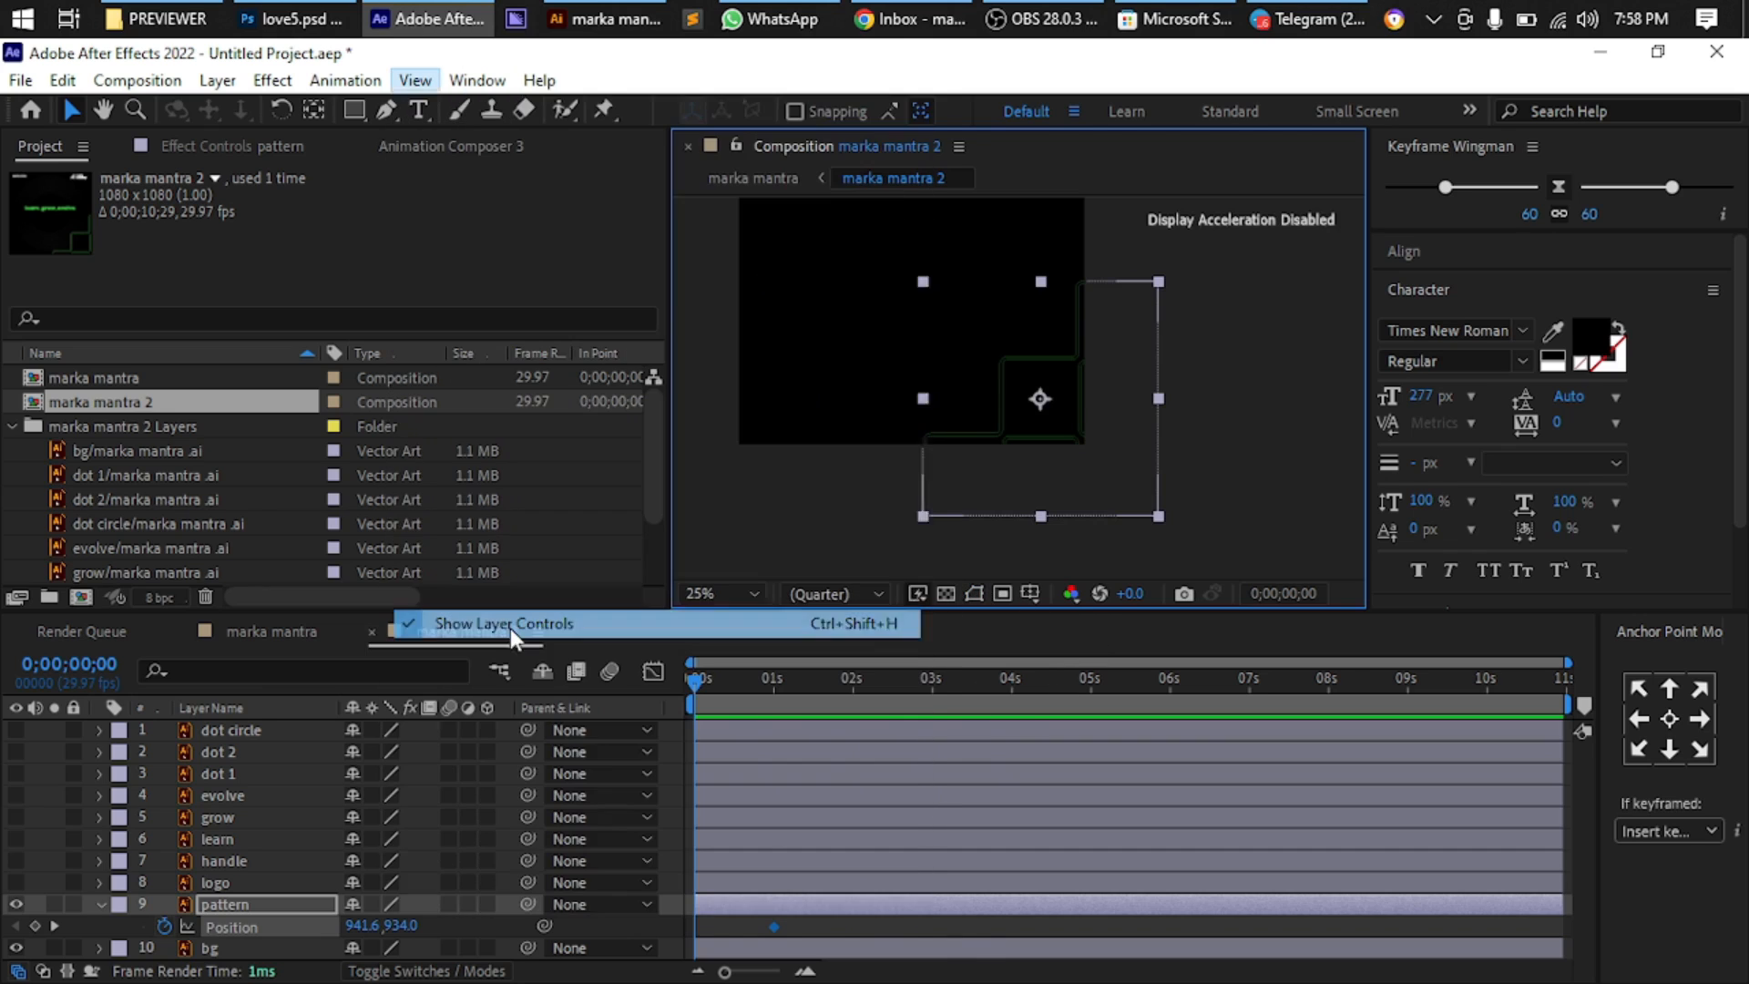
click(971, 599)
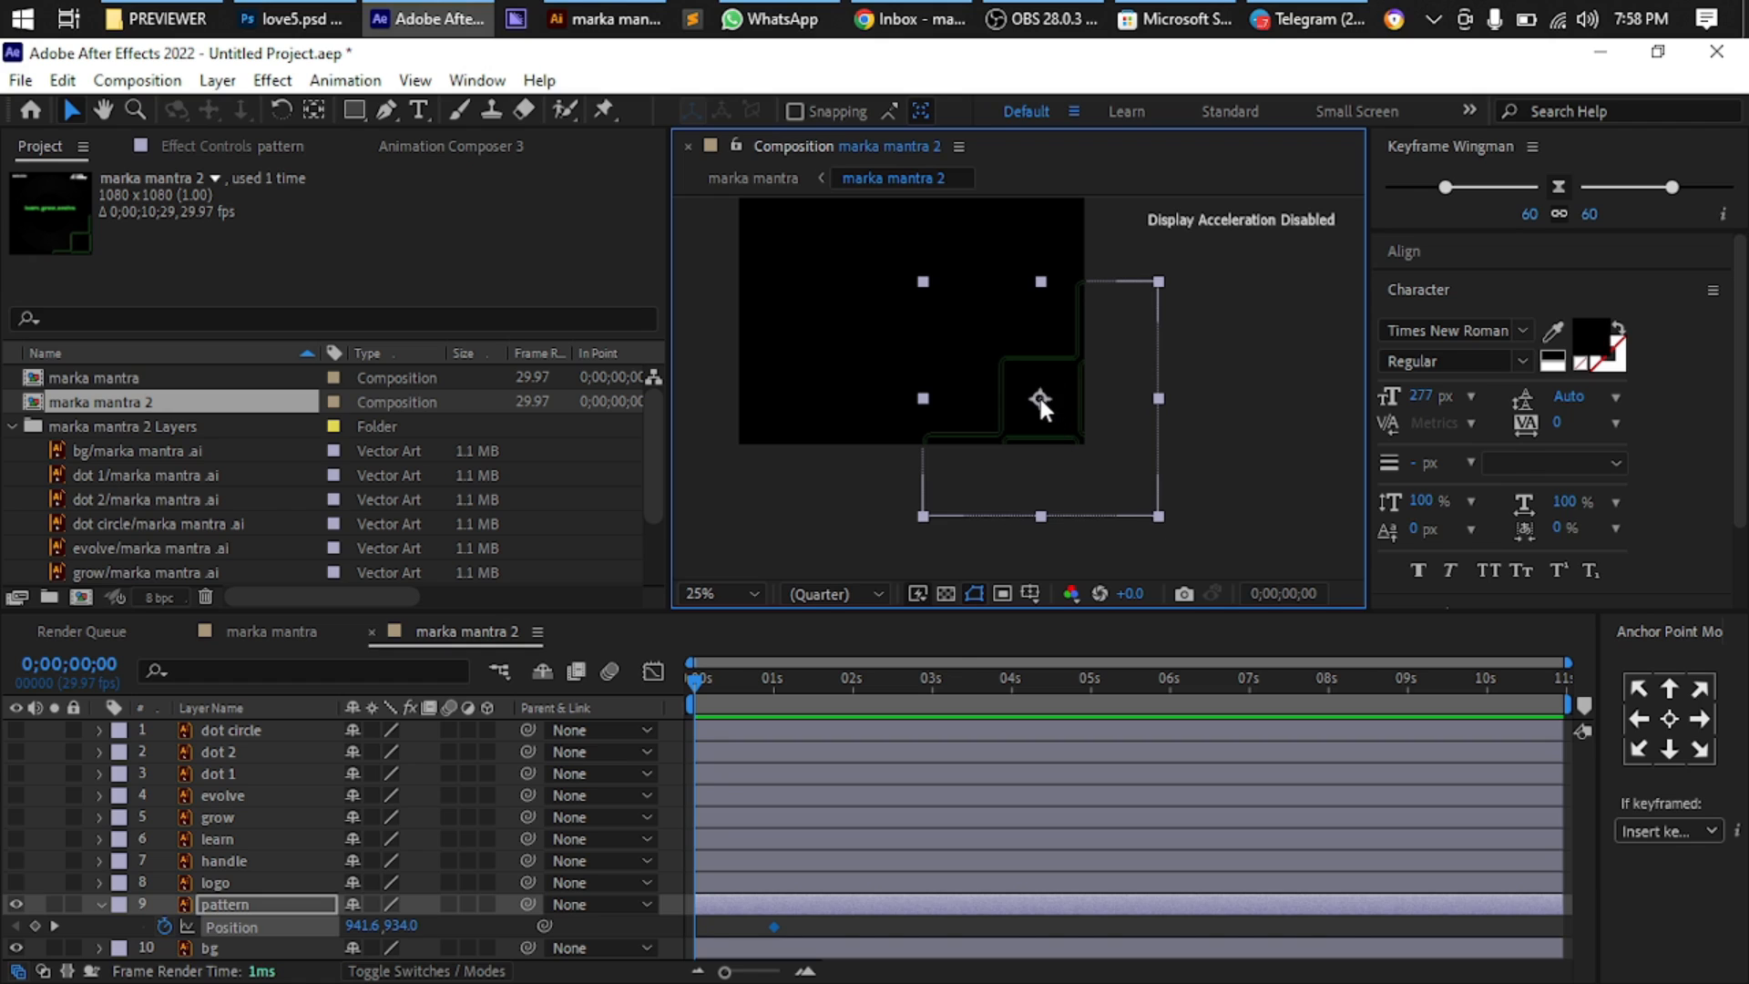
At the first frame, move the pattern layer diagonally off the canvas past its lower-right corner, to Position about 1361.6, 1338
drag(1039, 395, 1178, 540)
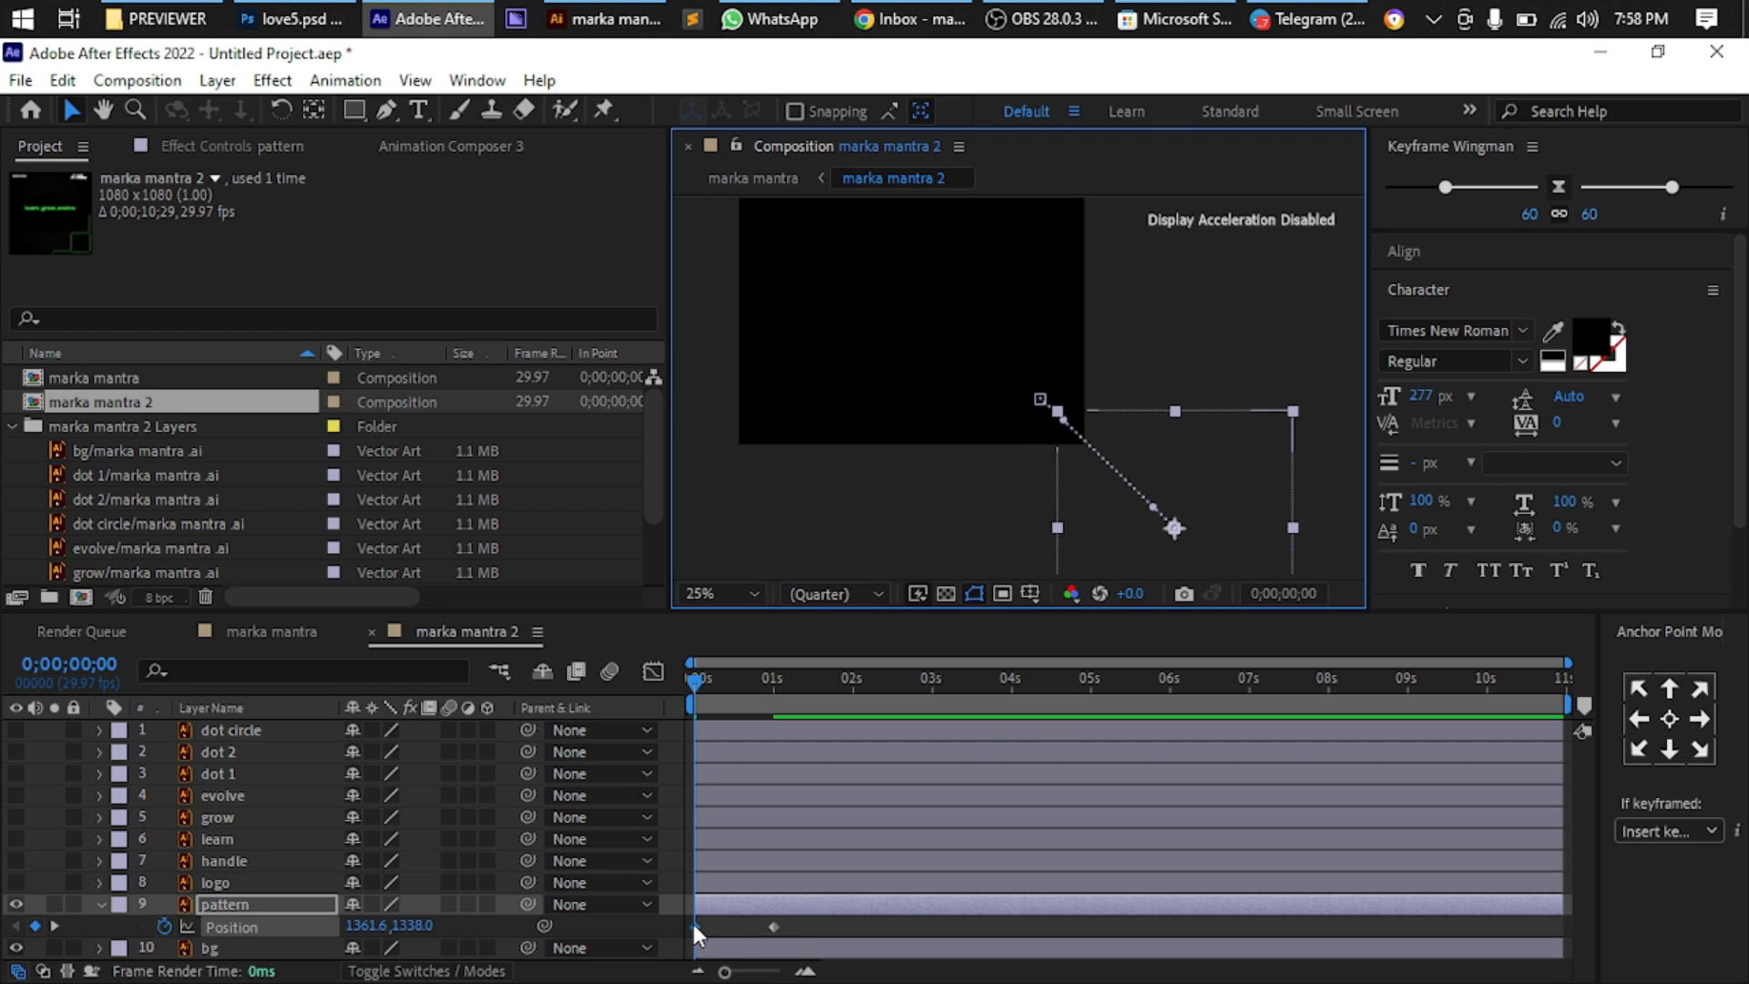
mouse_move(692, 931)
Compare the pattern layer's two Position keyframes and preview its motion from the first frame
key(k)
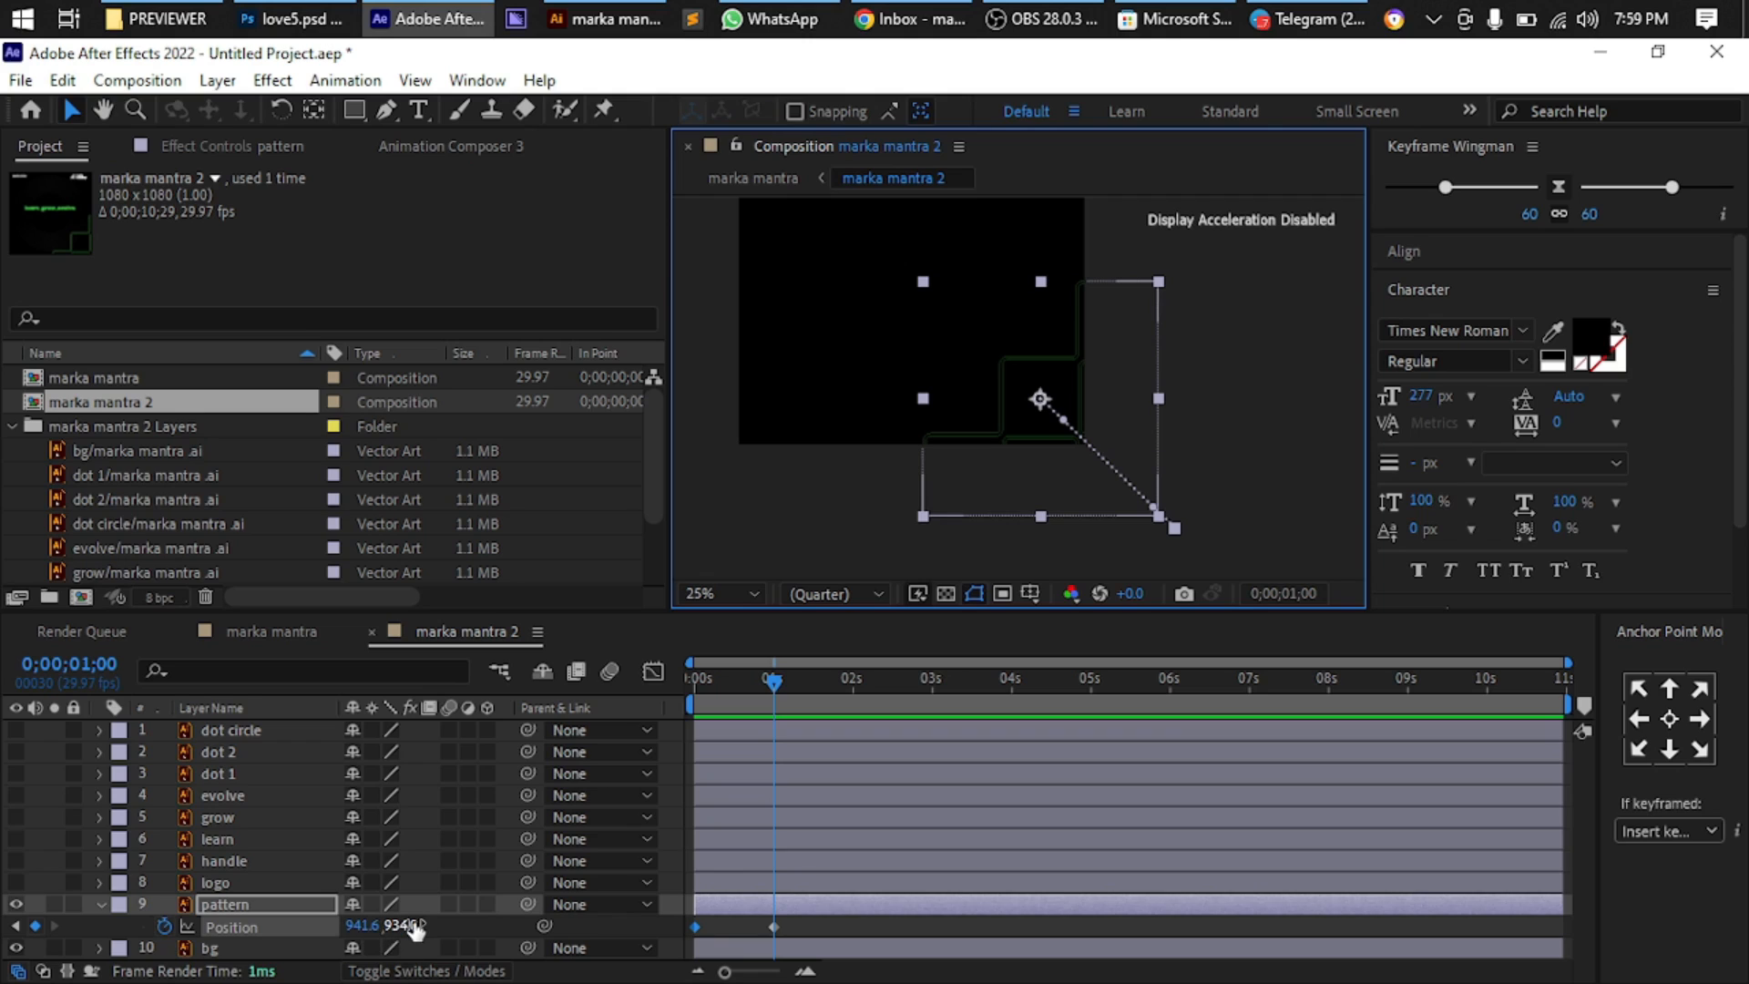
key(j)
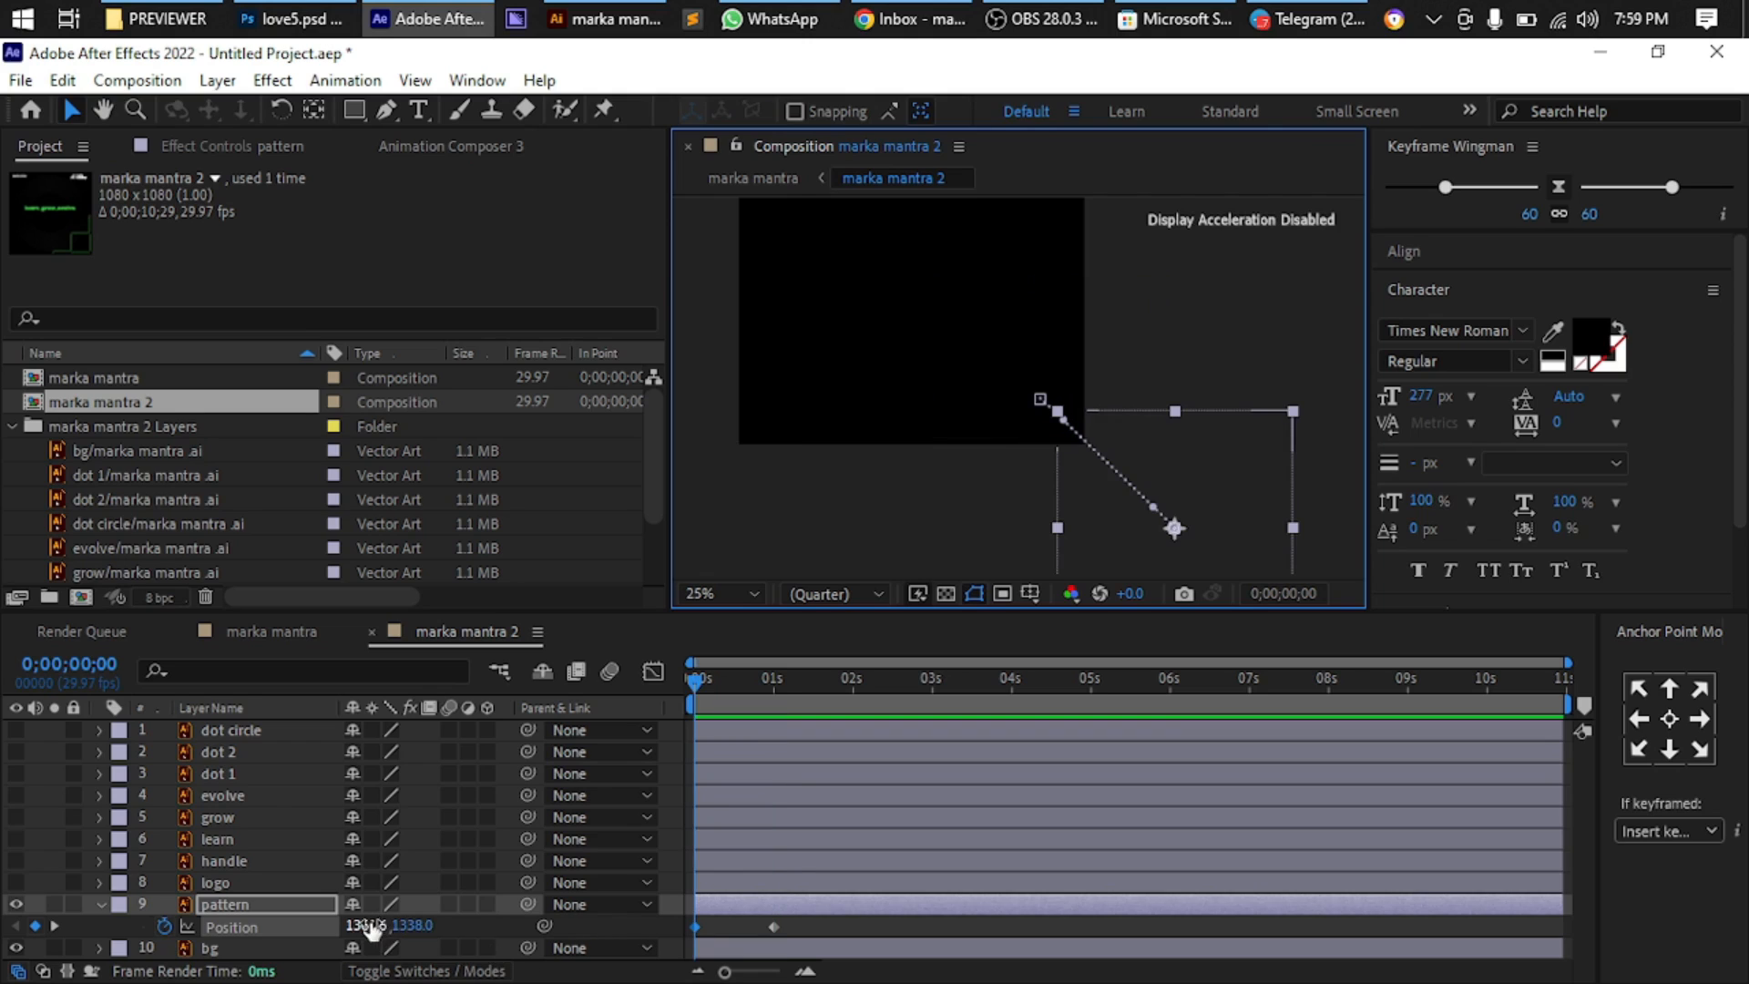
drag(364, 930, 386, 931)
key(k)
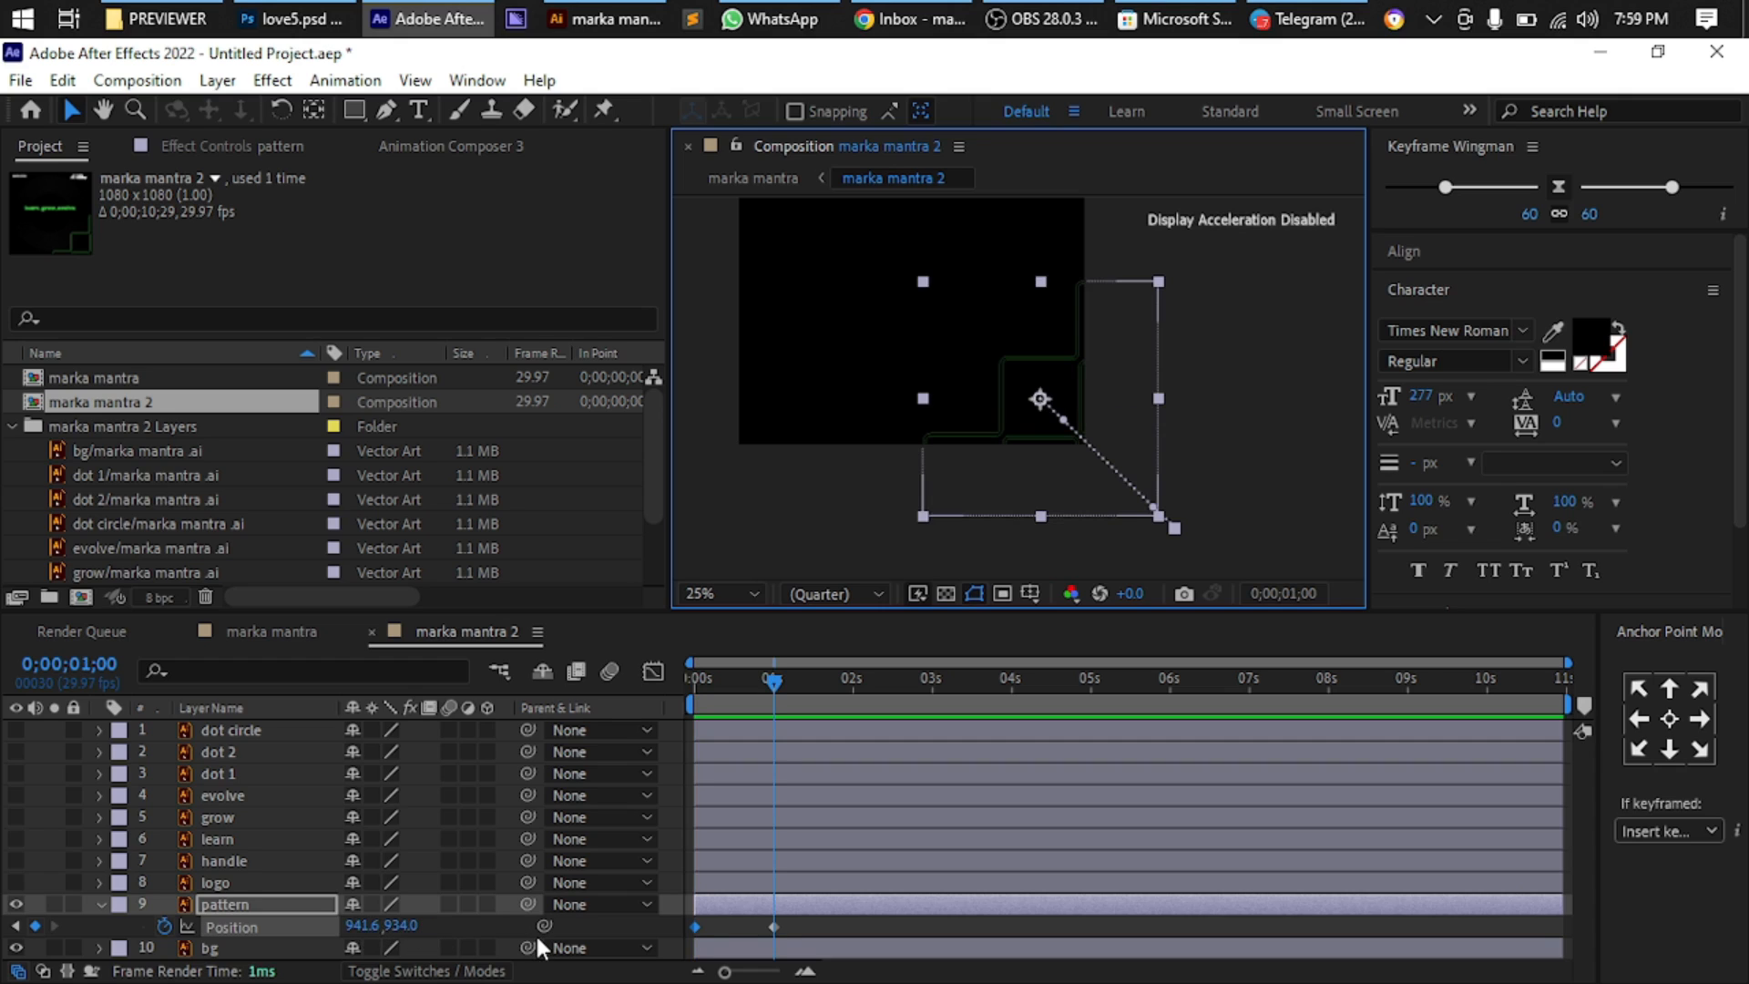
key(j)
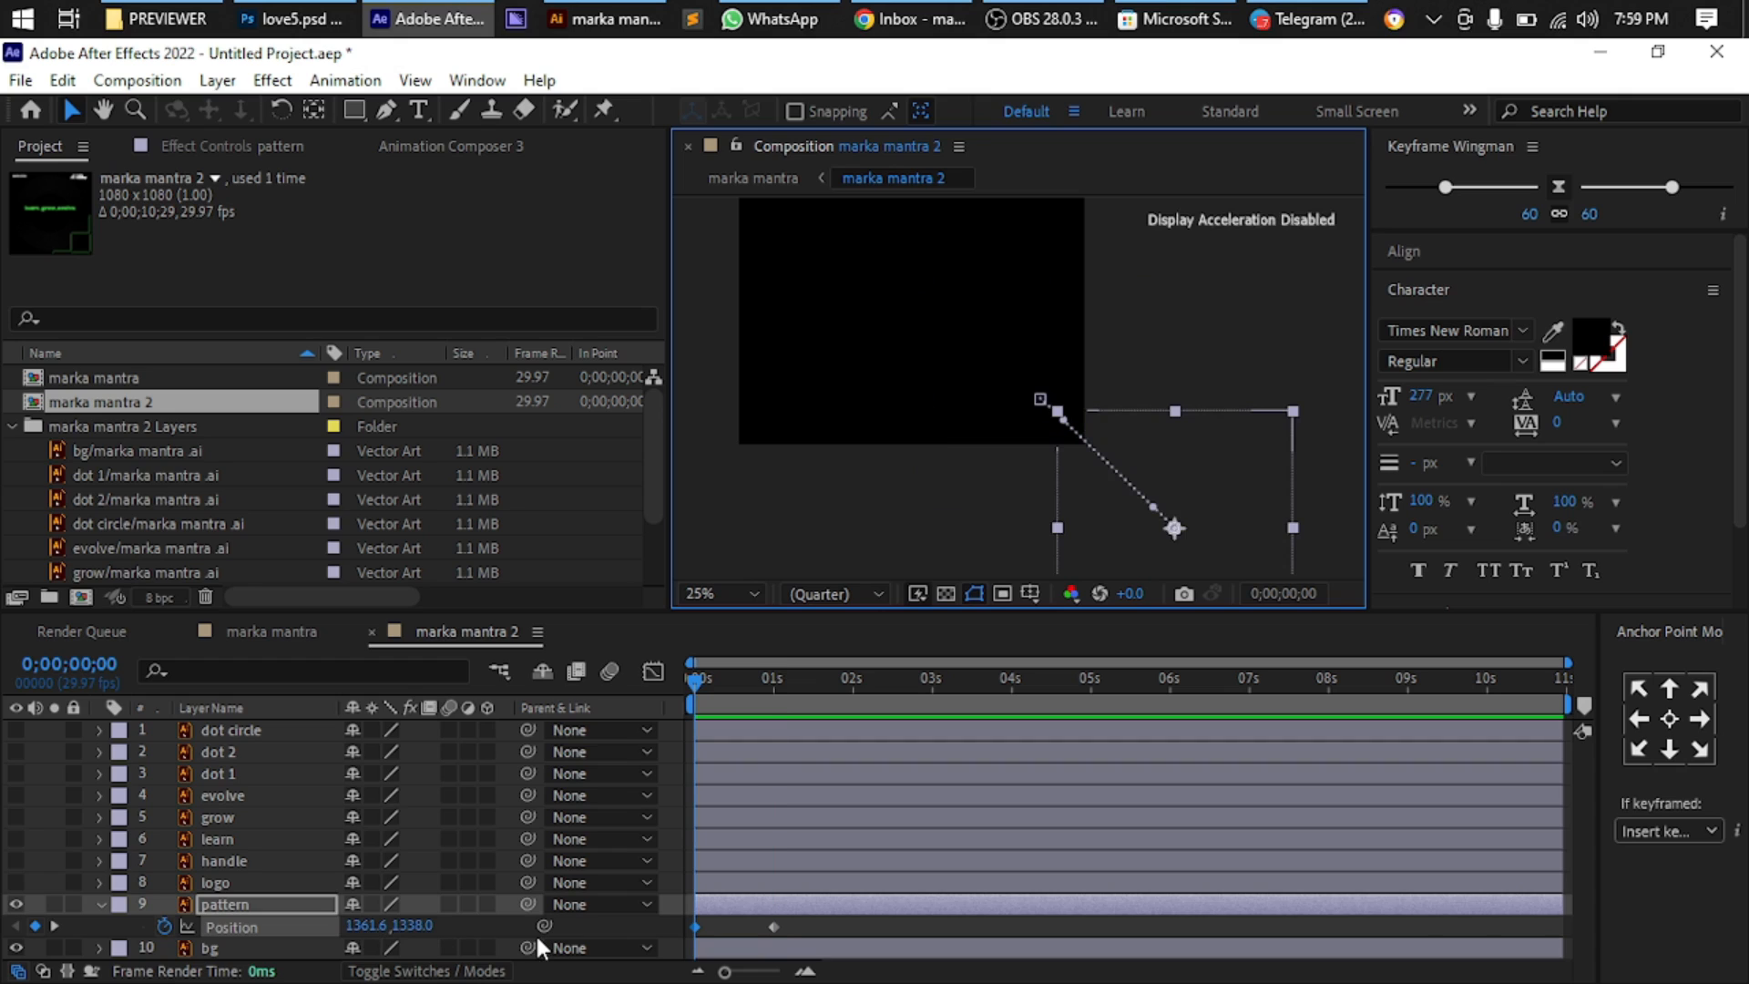
key(space)
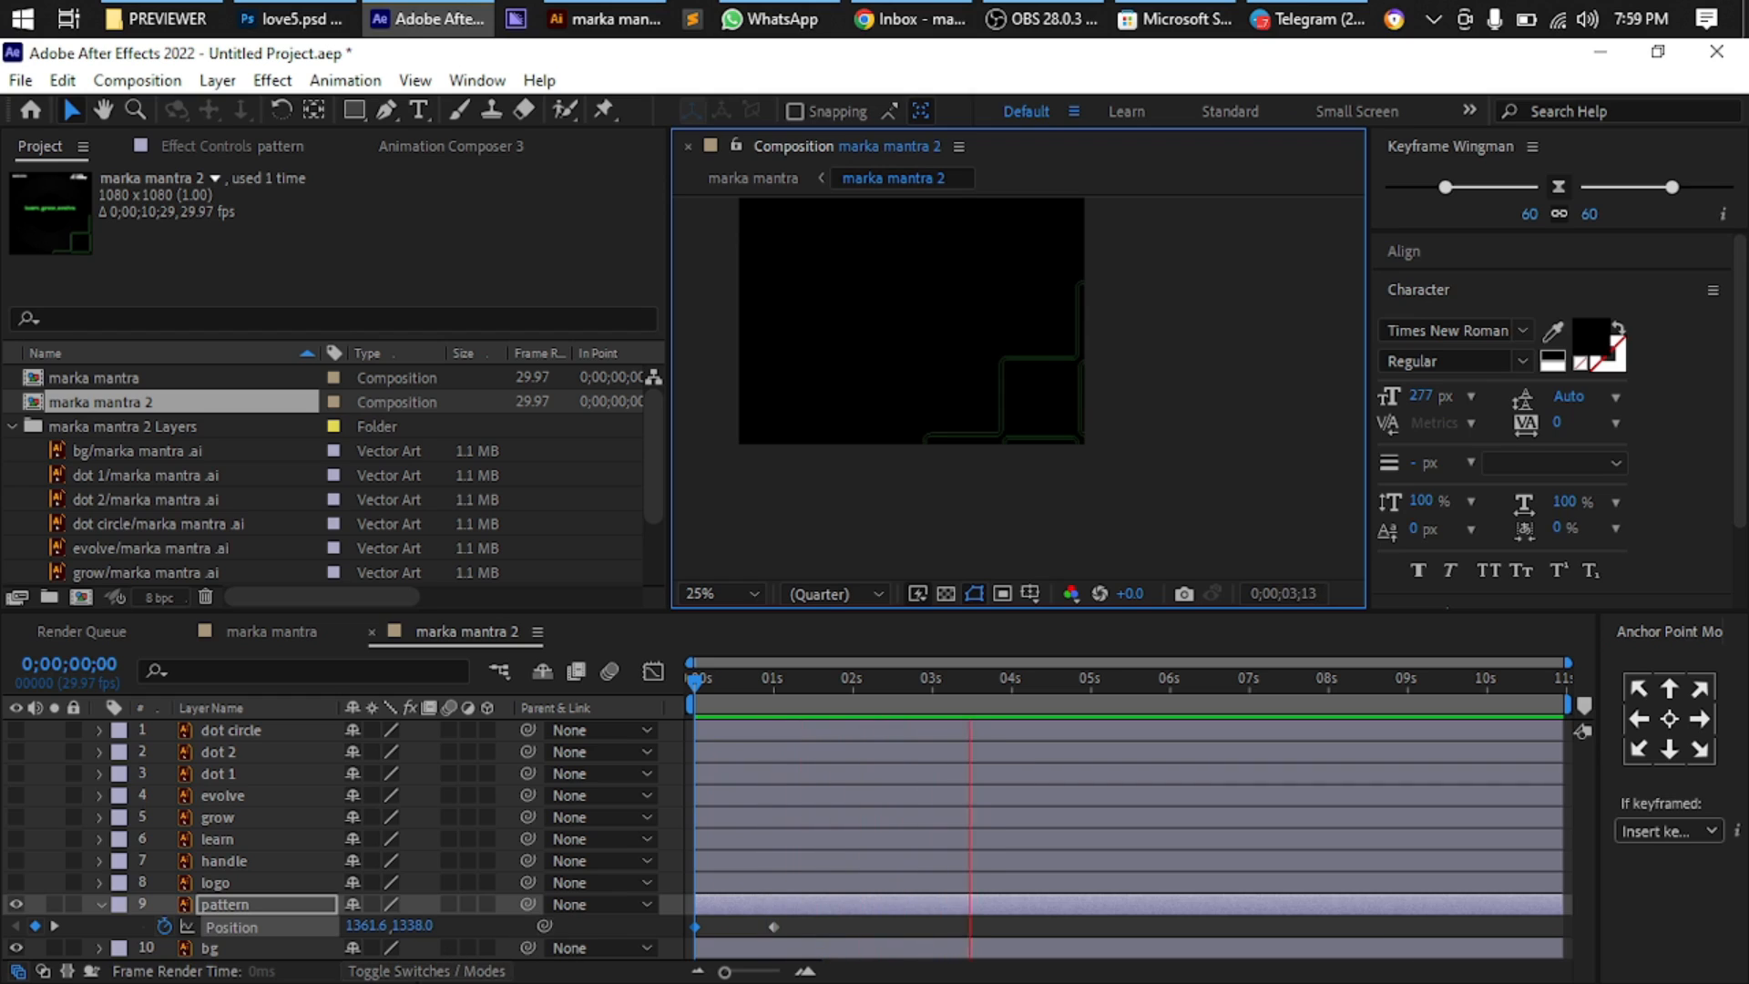
Set the end of the work area at 0;00;03;00
click(932, 679)
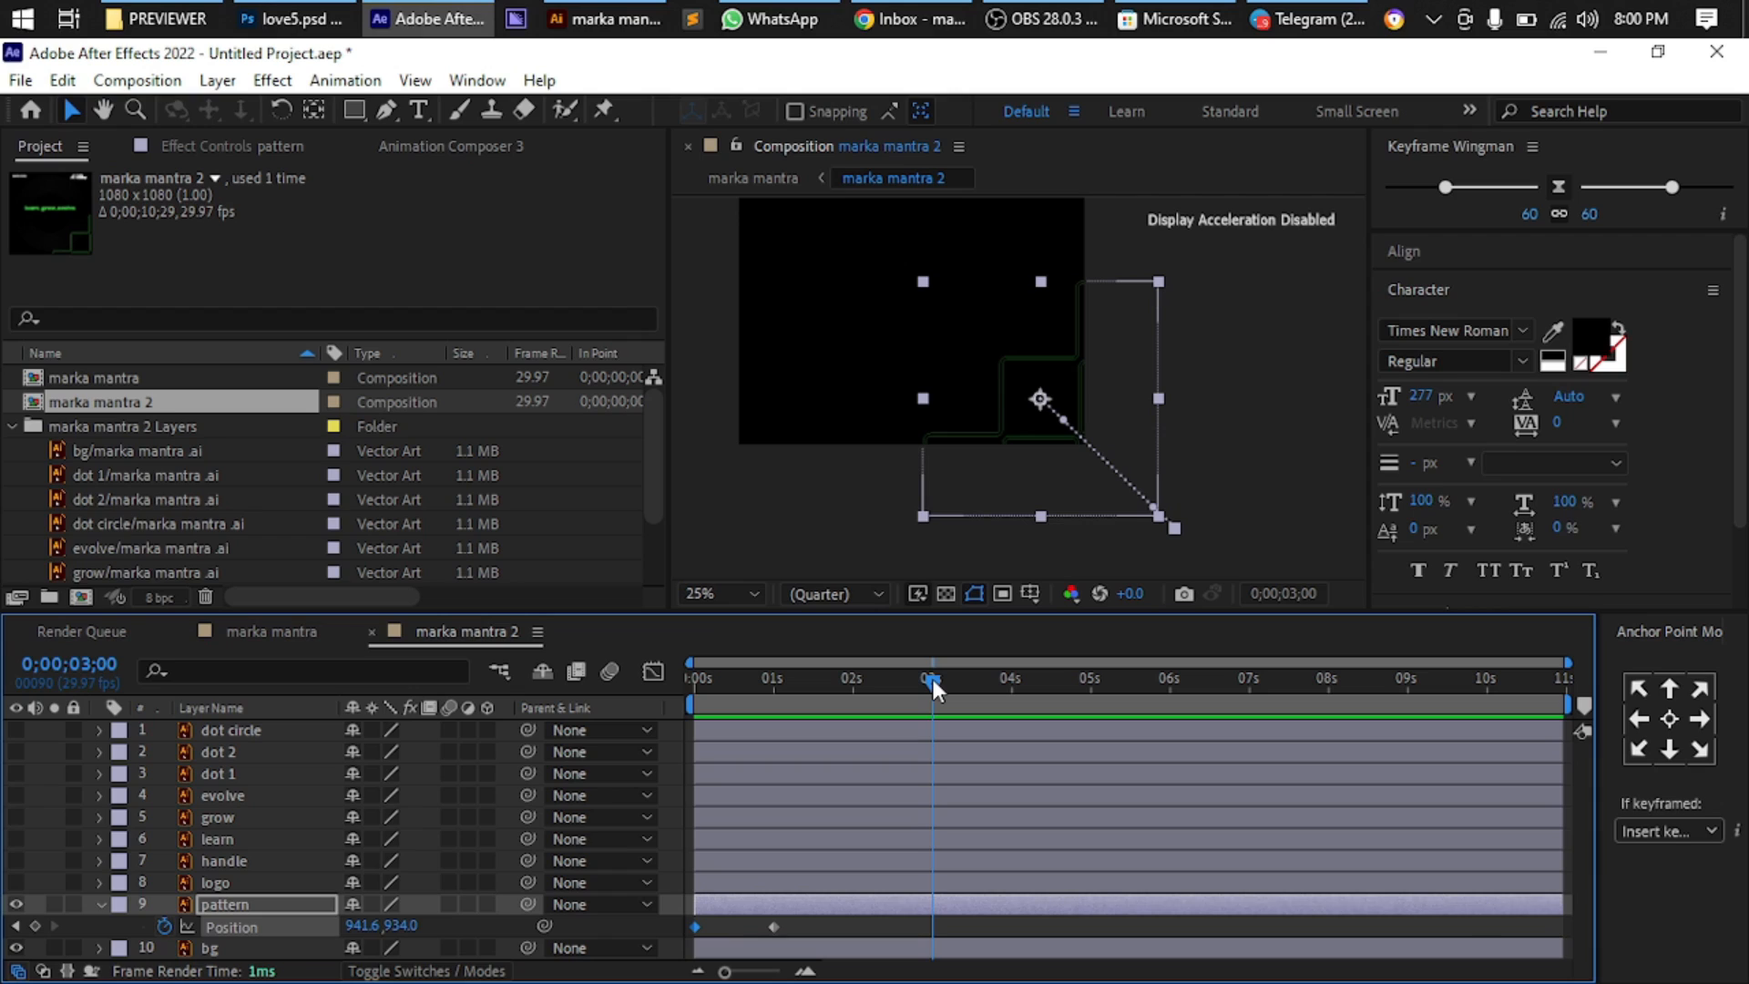
key(n)
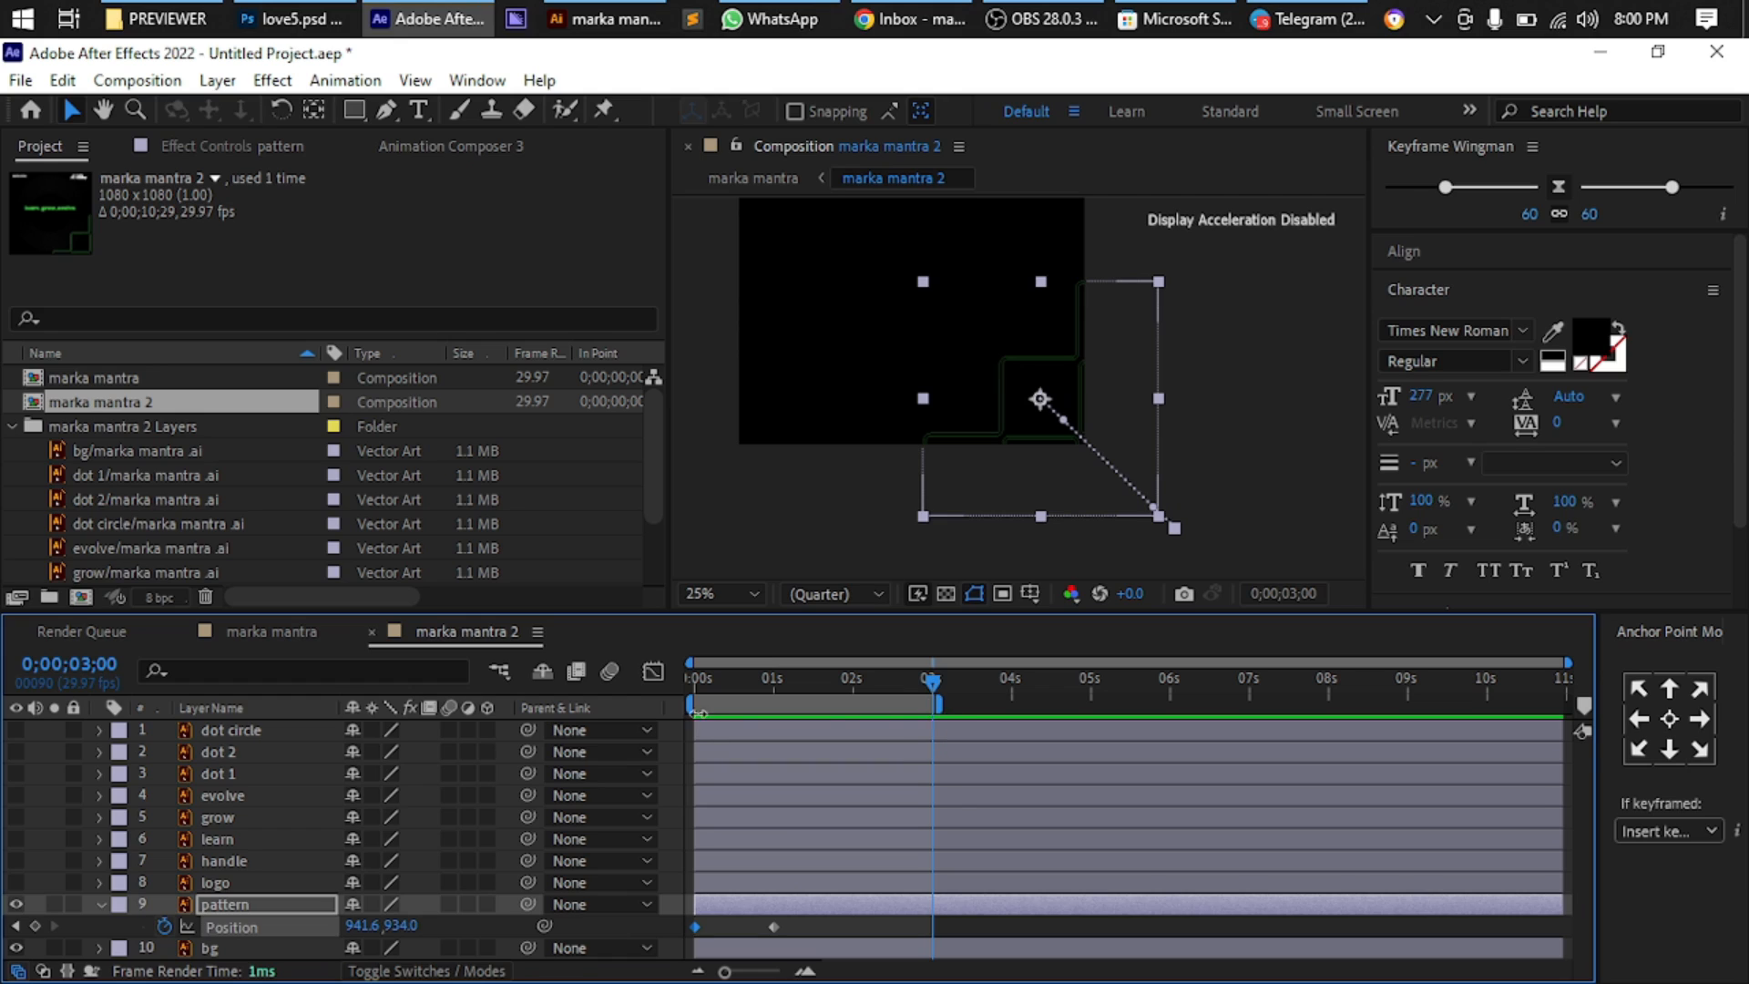
Try starting the work area at 0;00;01;00 and move its start back to the beginning of the timeline
click(773, 681)
key(b)
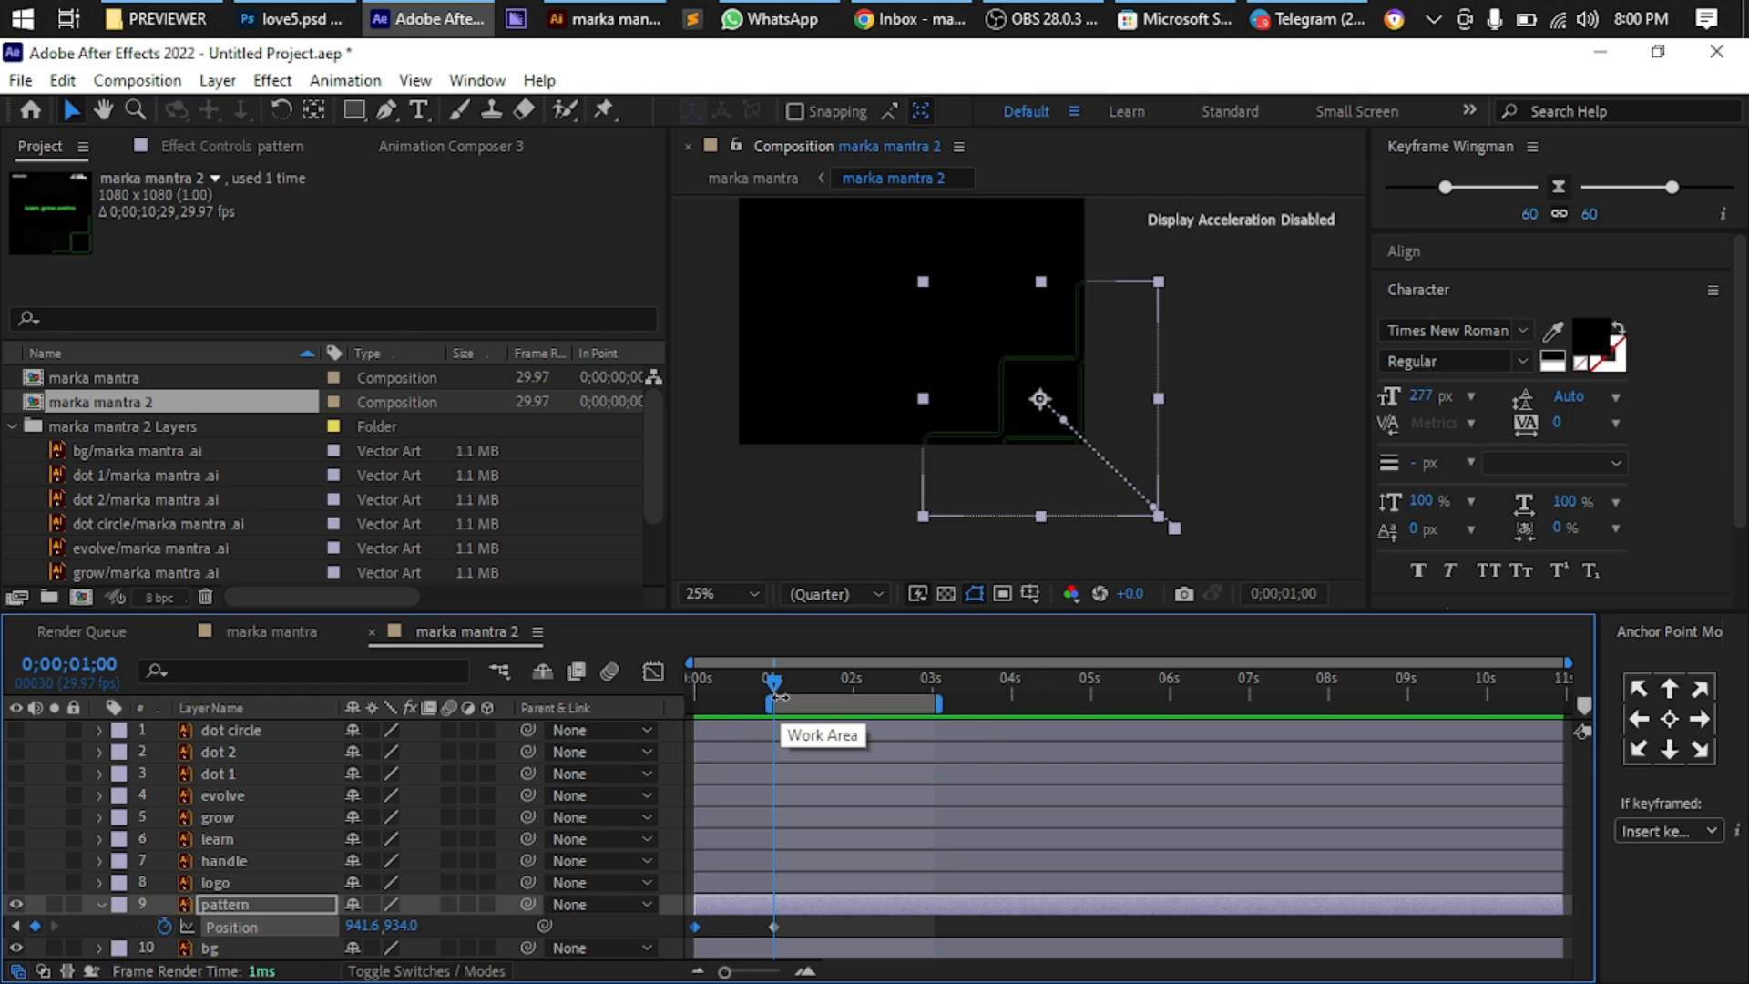
drag(745, 688, 672, 681)
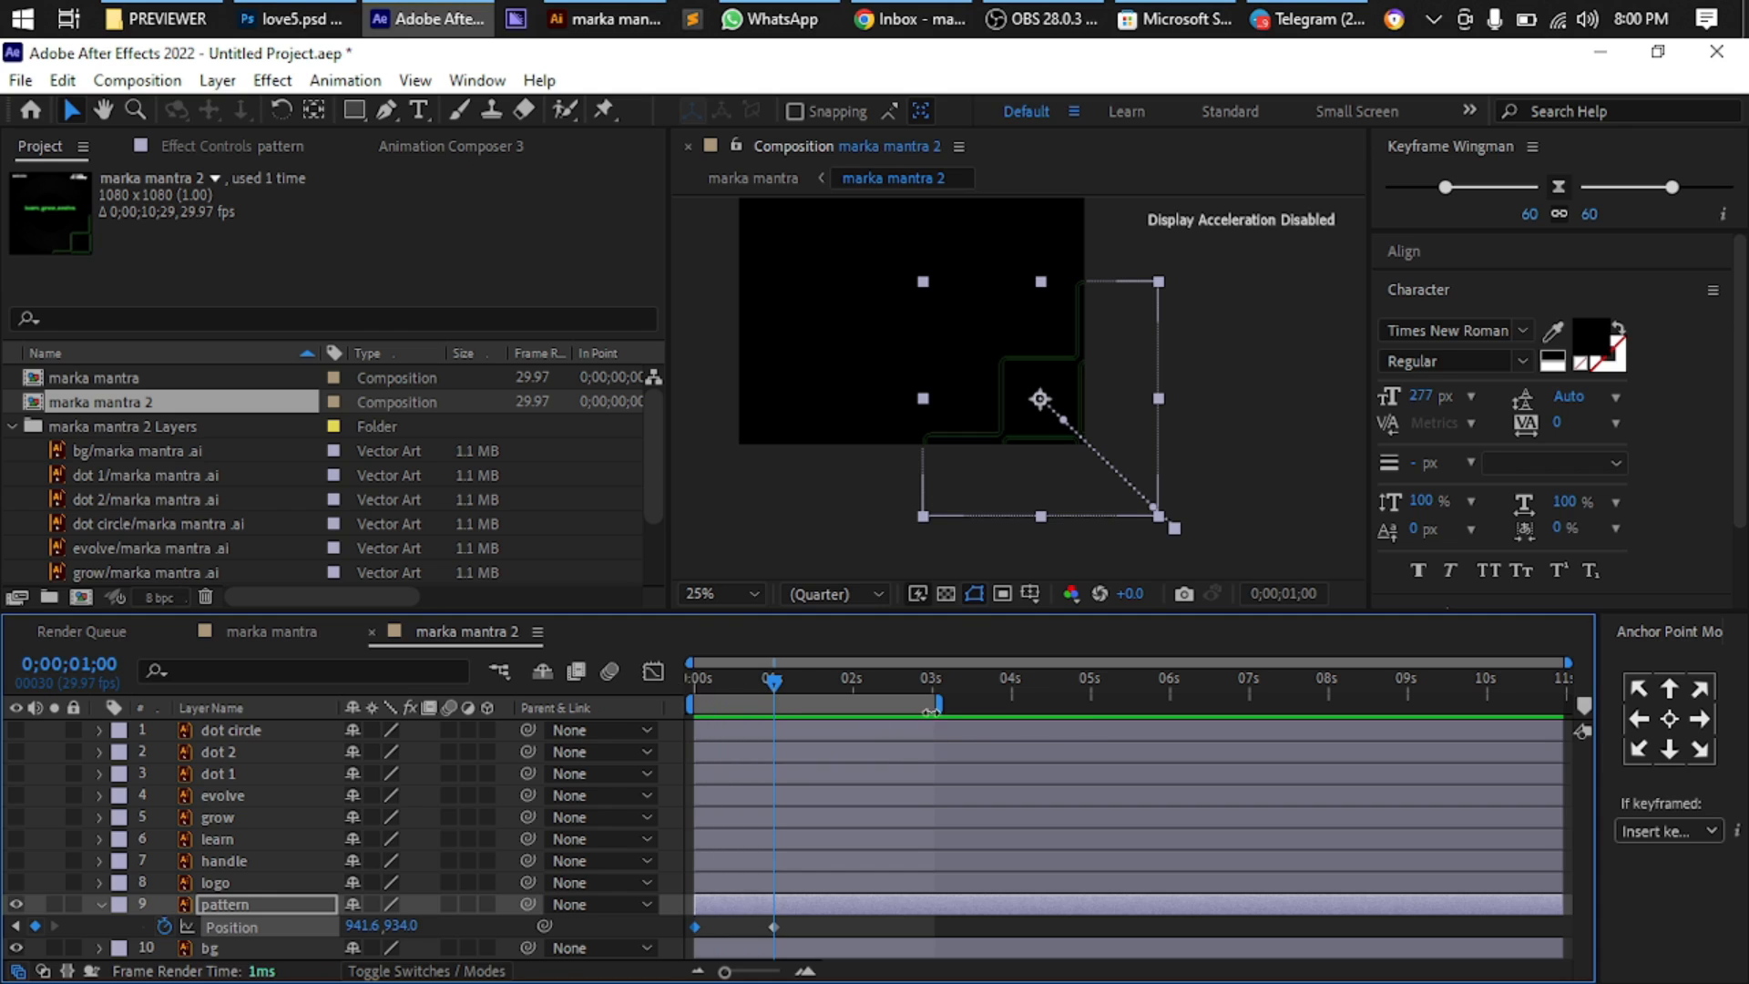
Preview the pattern's motion with the work area extended to 0;00;04;00 and return its end to 0;00;03;00
drag(933, 710, 1023, 710)
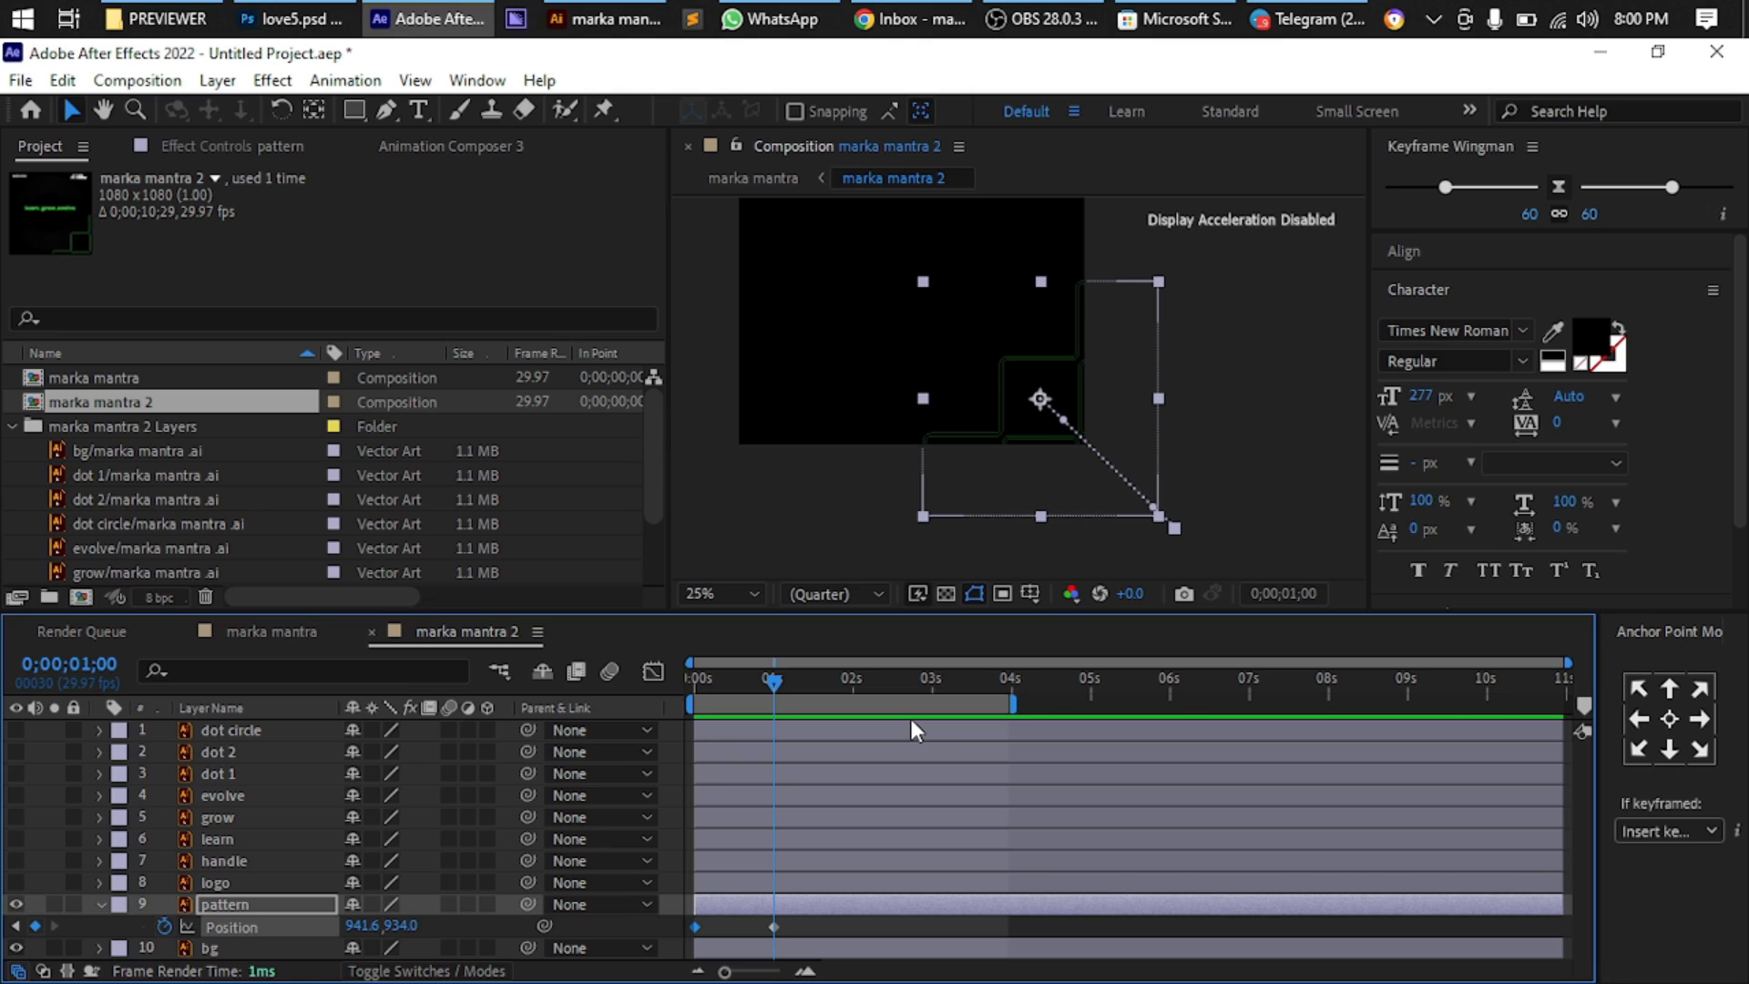
key(space)
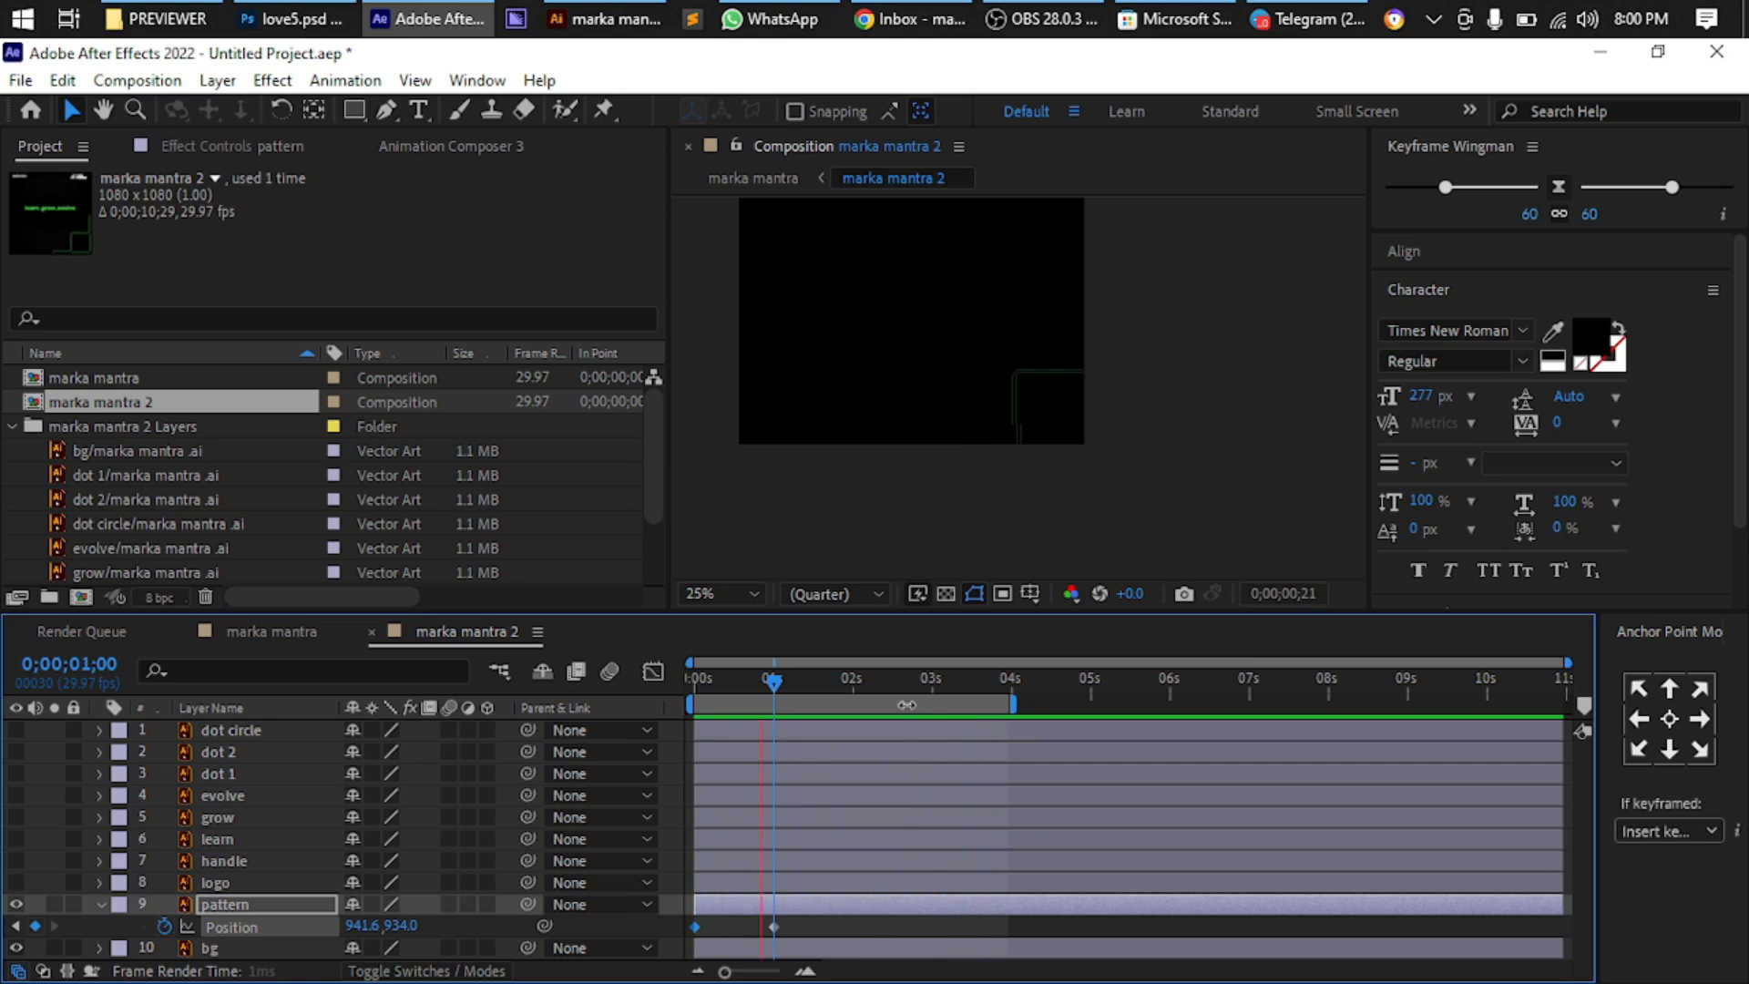
click(933, 682)
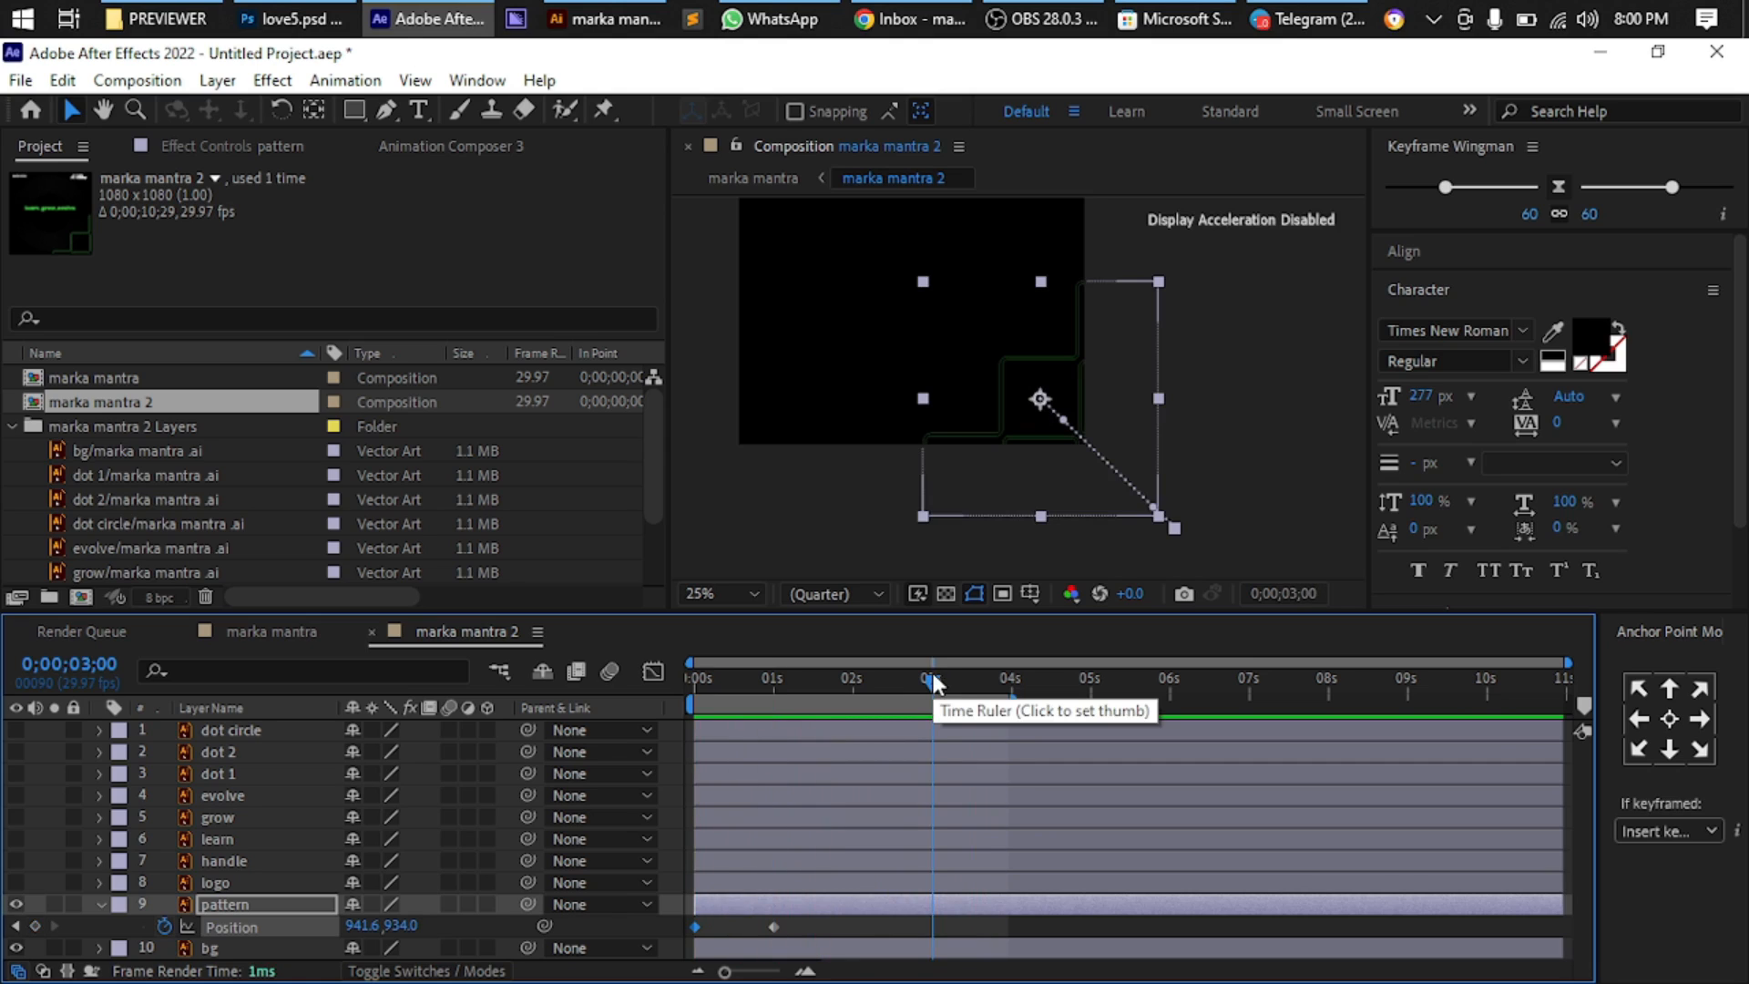
key(space)
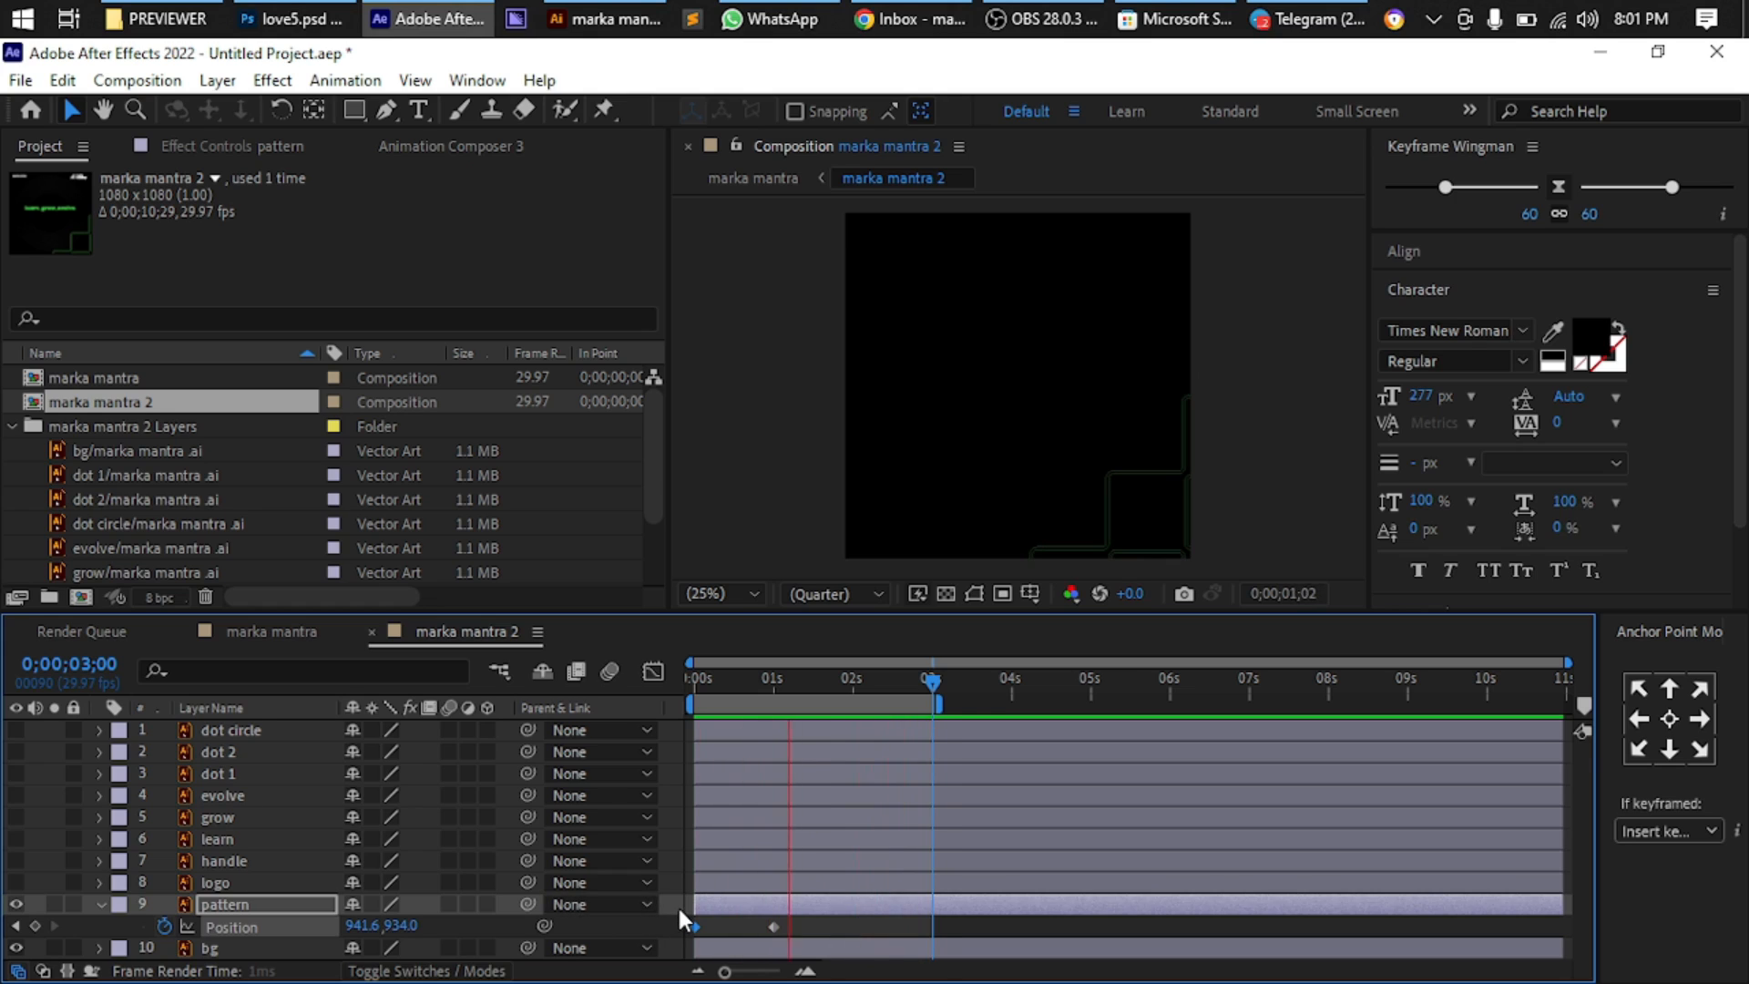
Make the logo layer visible and select it, framing the logo closely in the composition
click(16, 881)
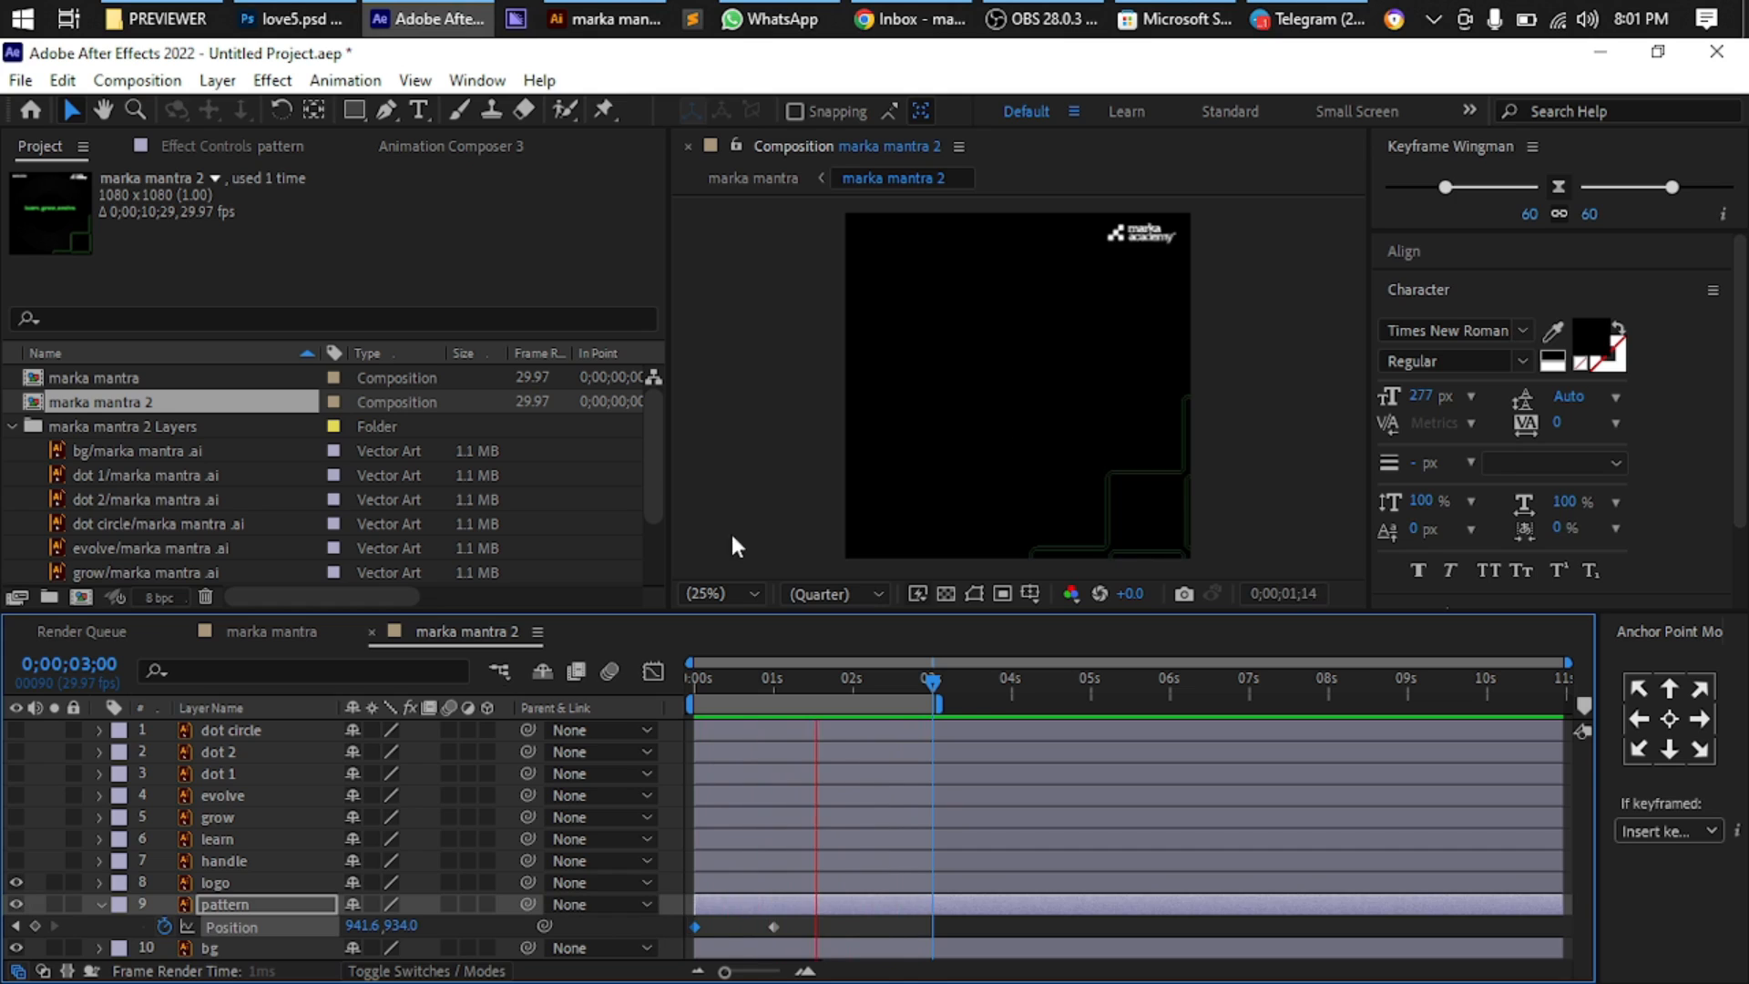
click(250, 878)
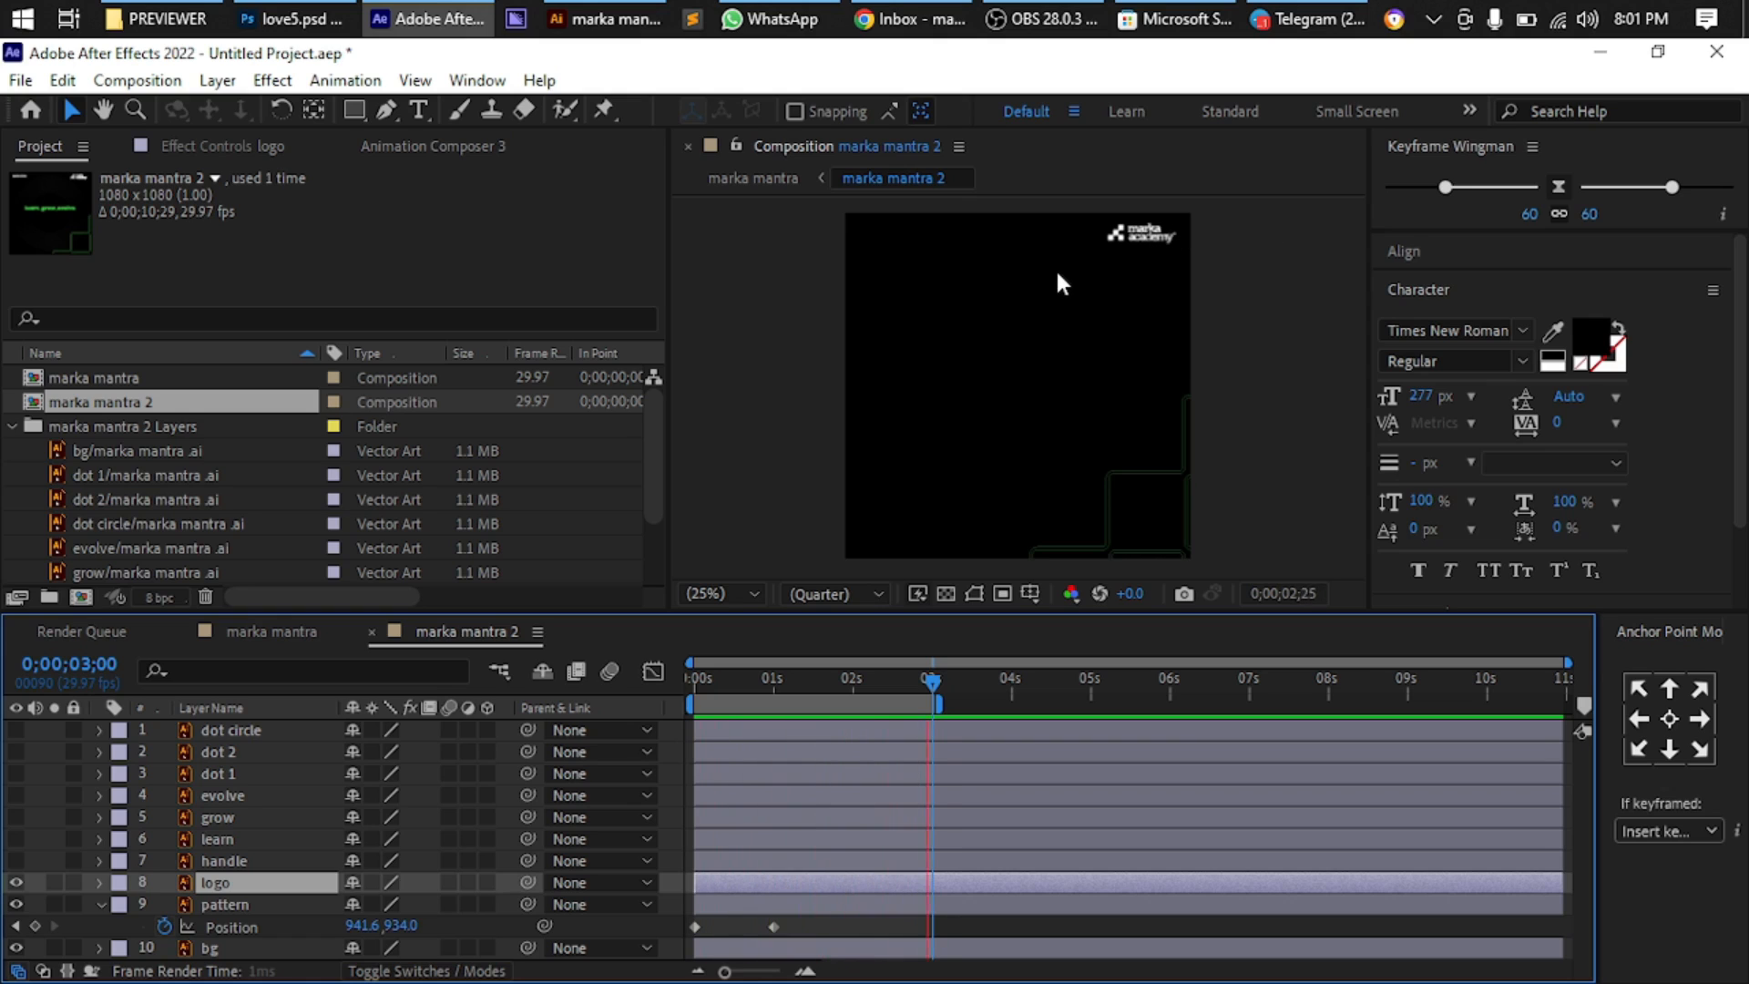
click(1163, 272)
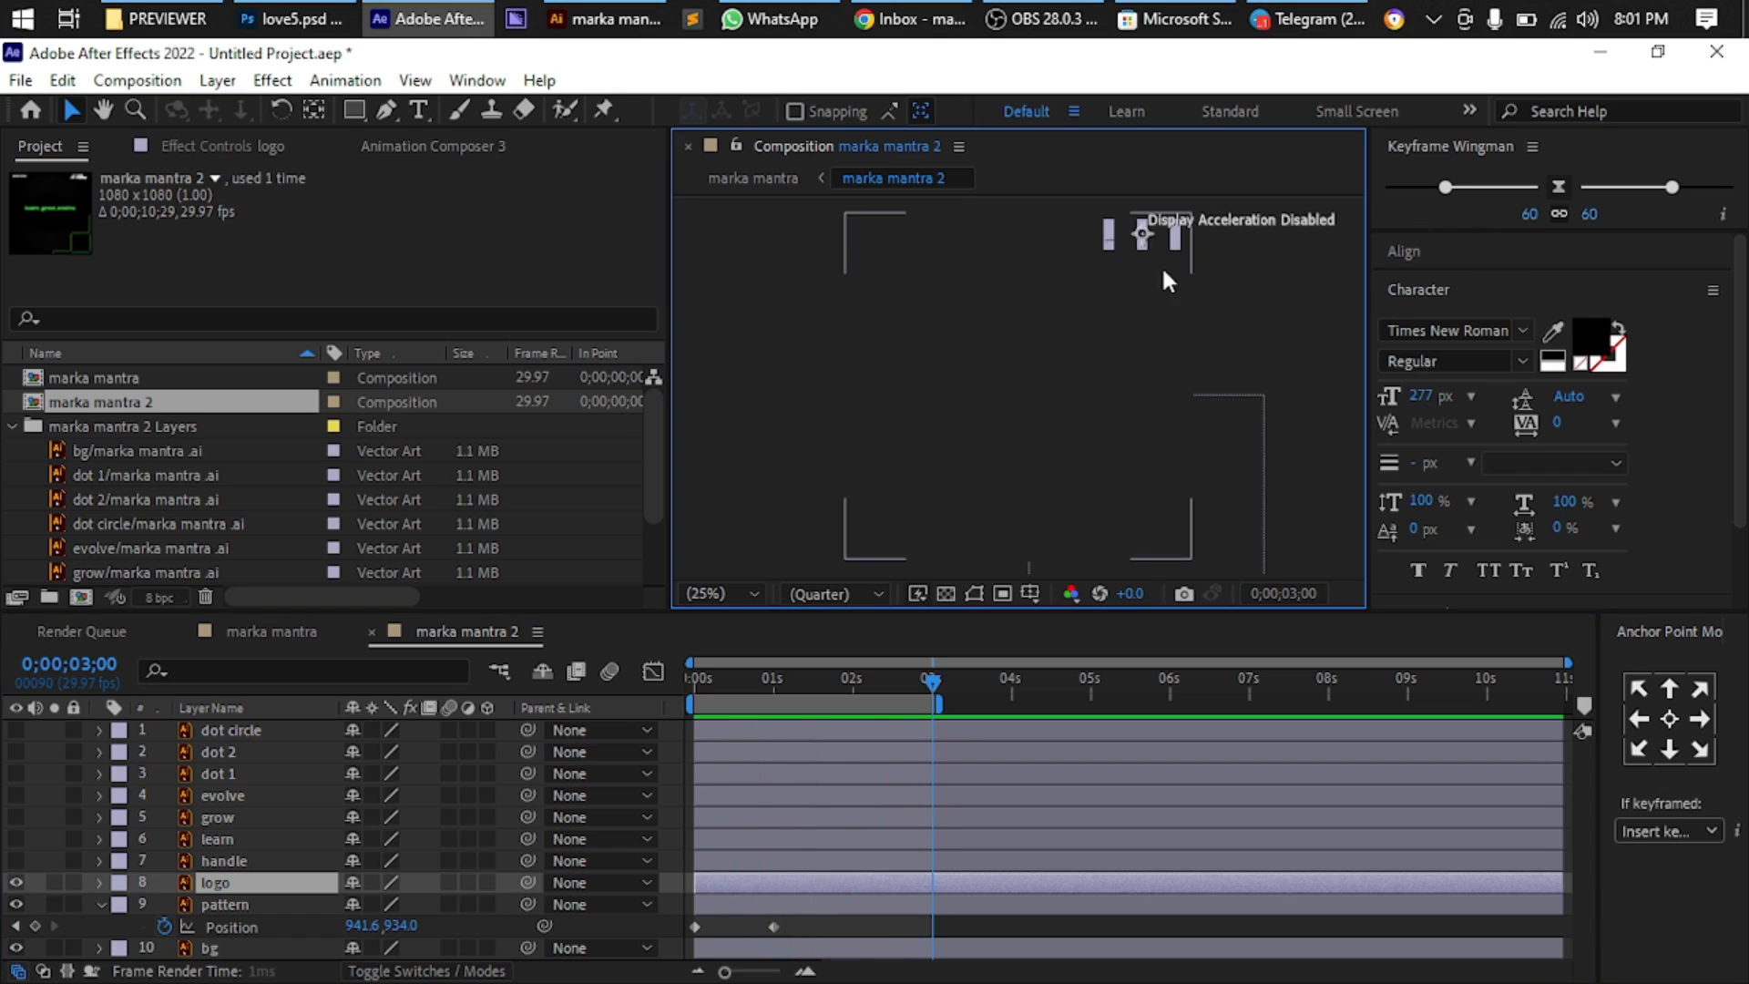
scroll(1170, 265, up, 3)
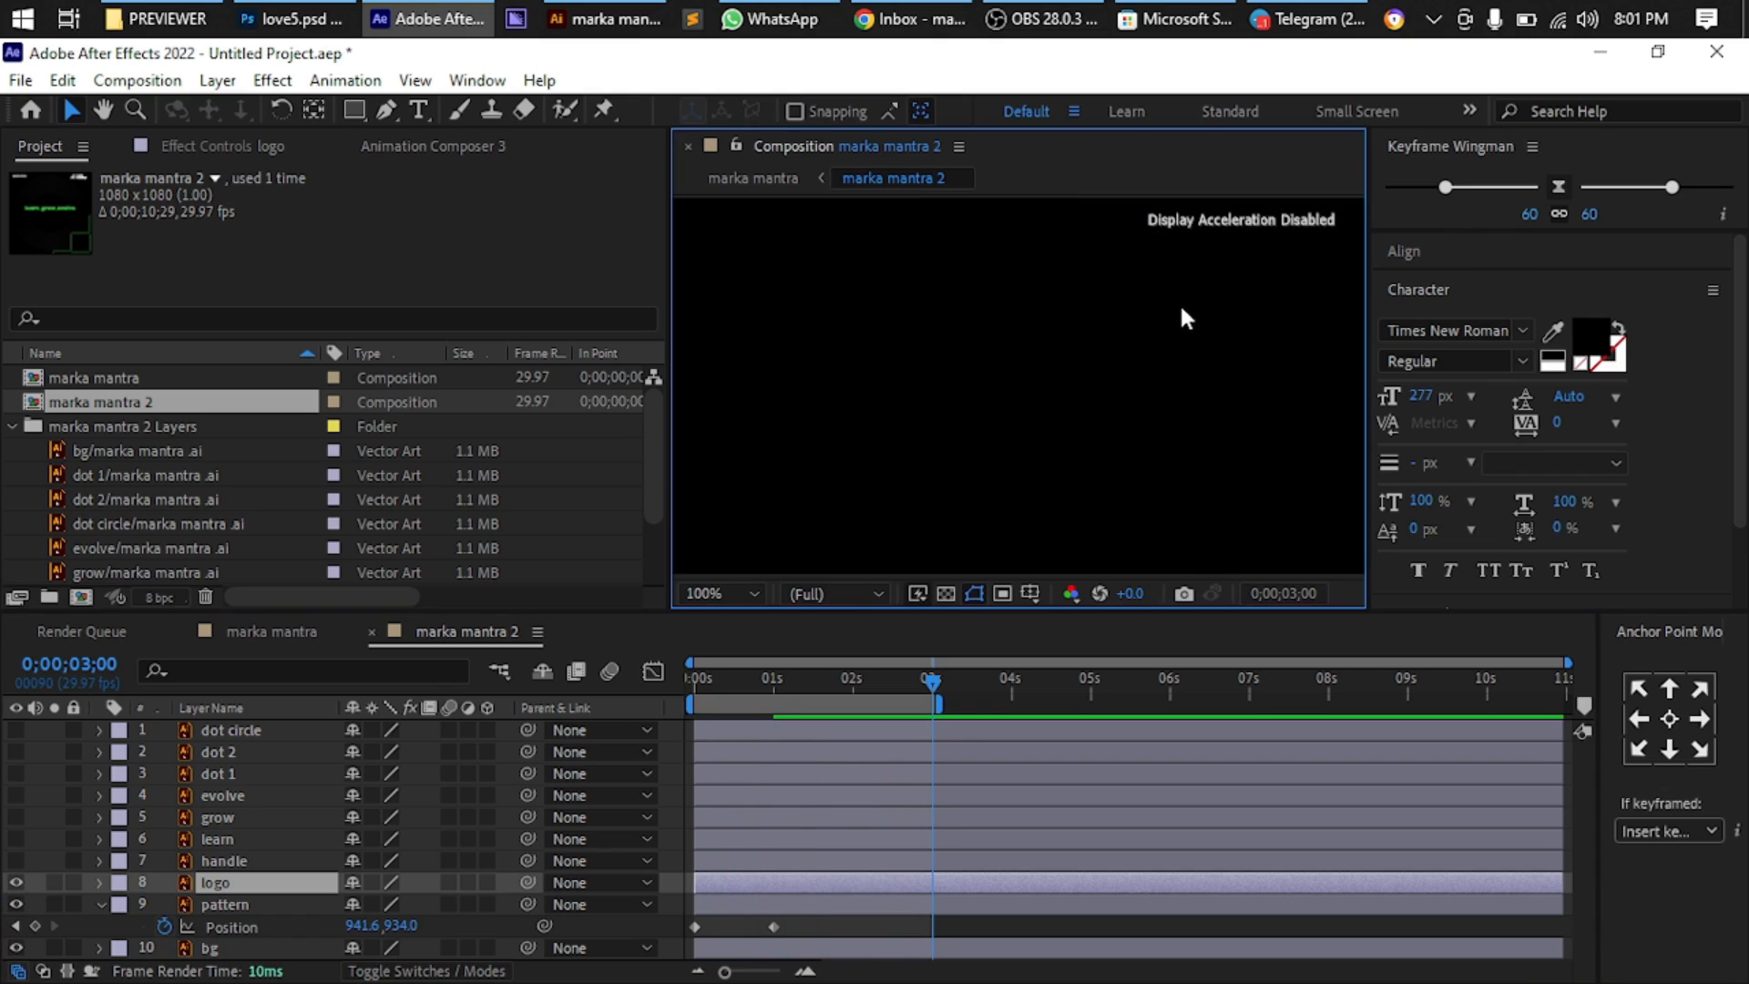
key(h)
drag(1144, 348, 1042, 468)
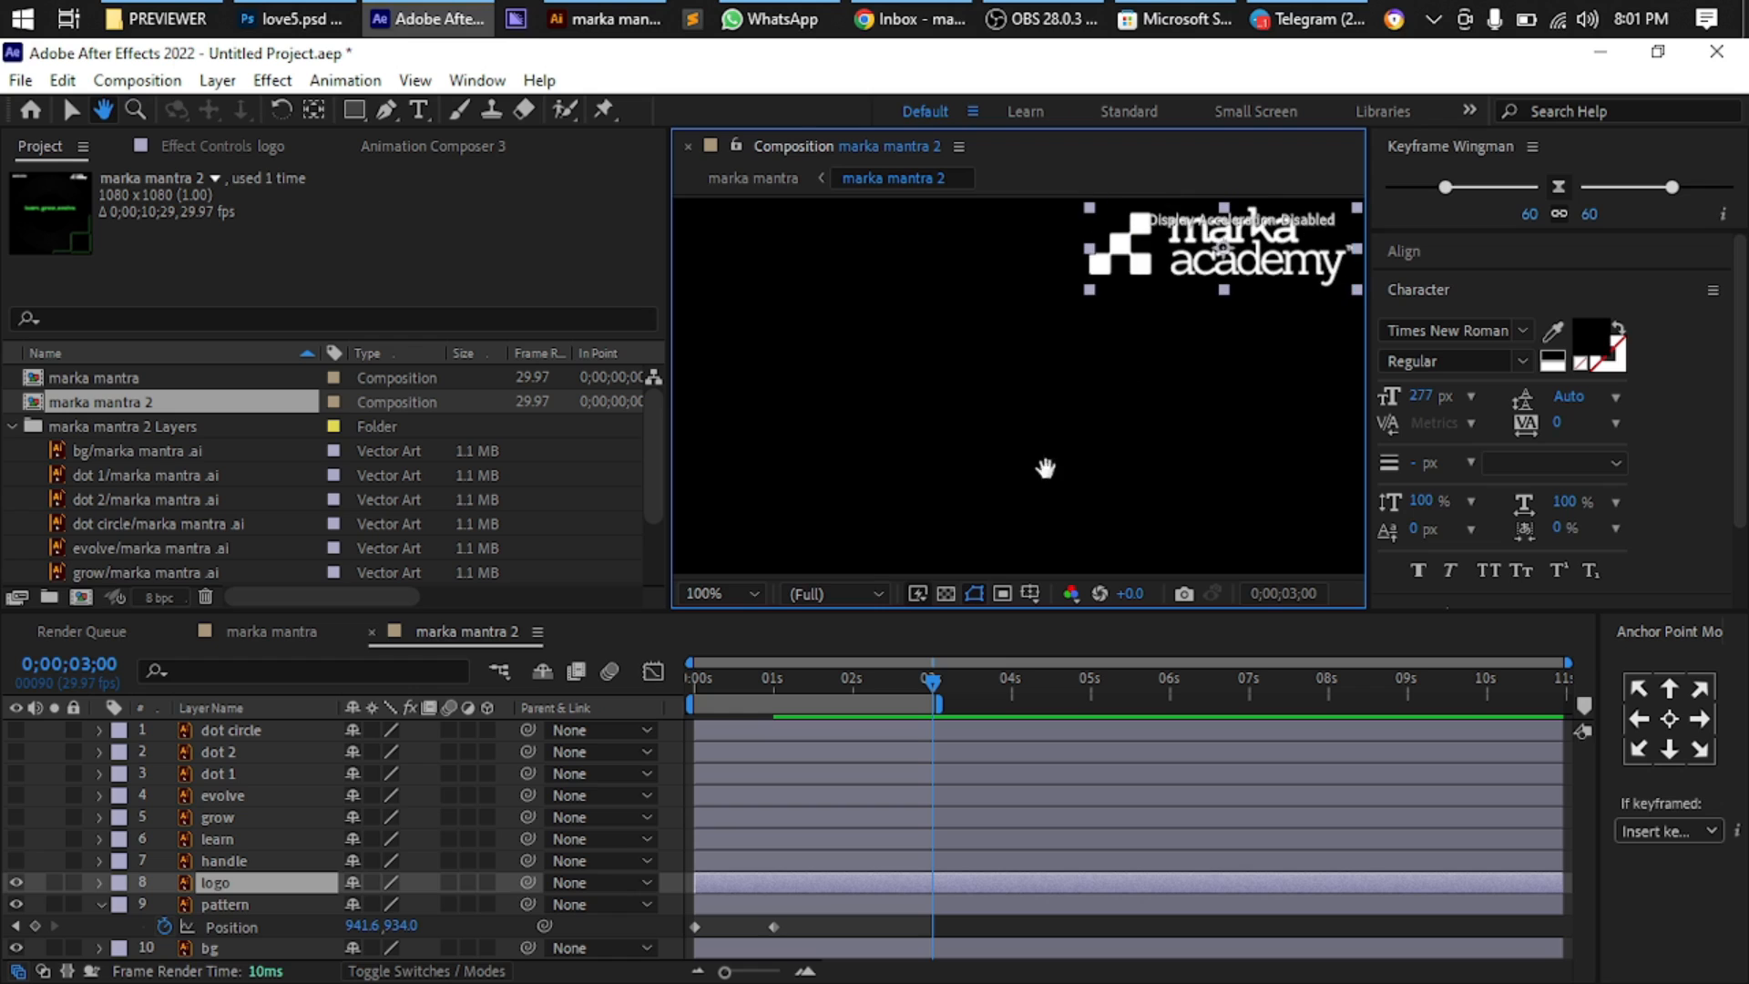
drag(1124, 361, 913, 396)
key(v)
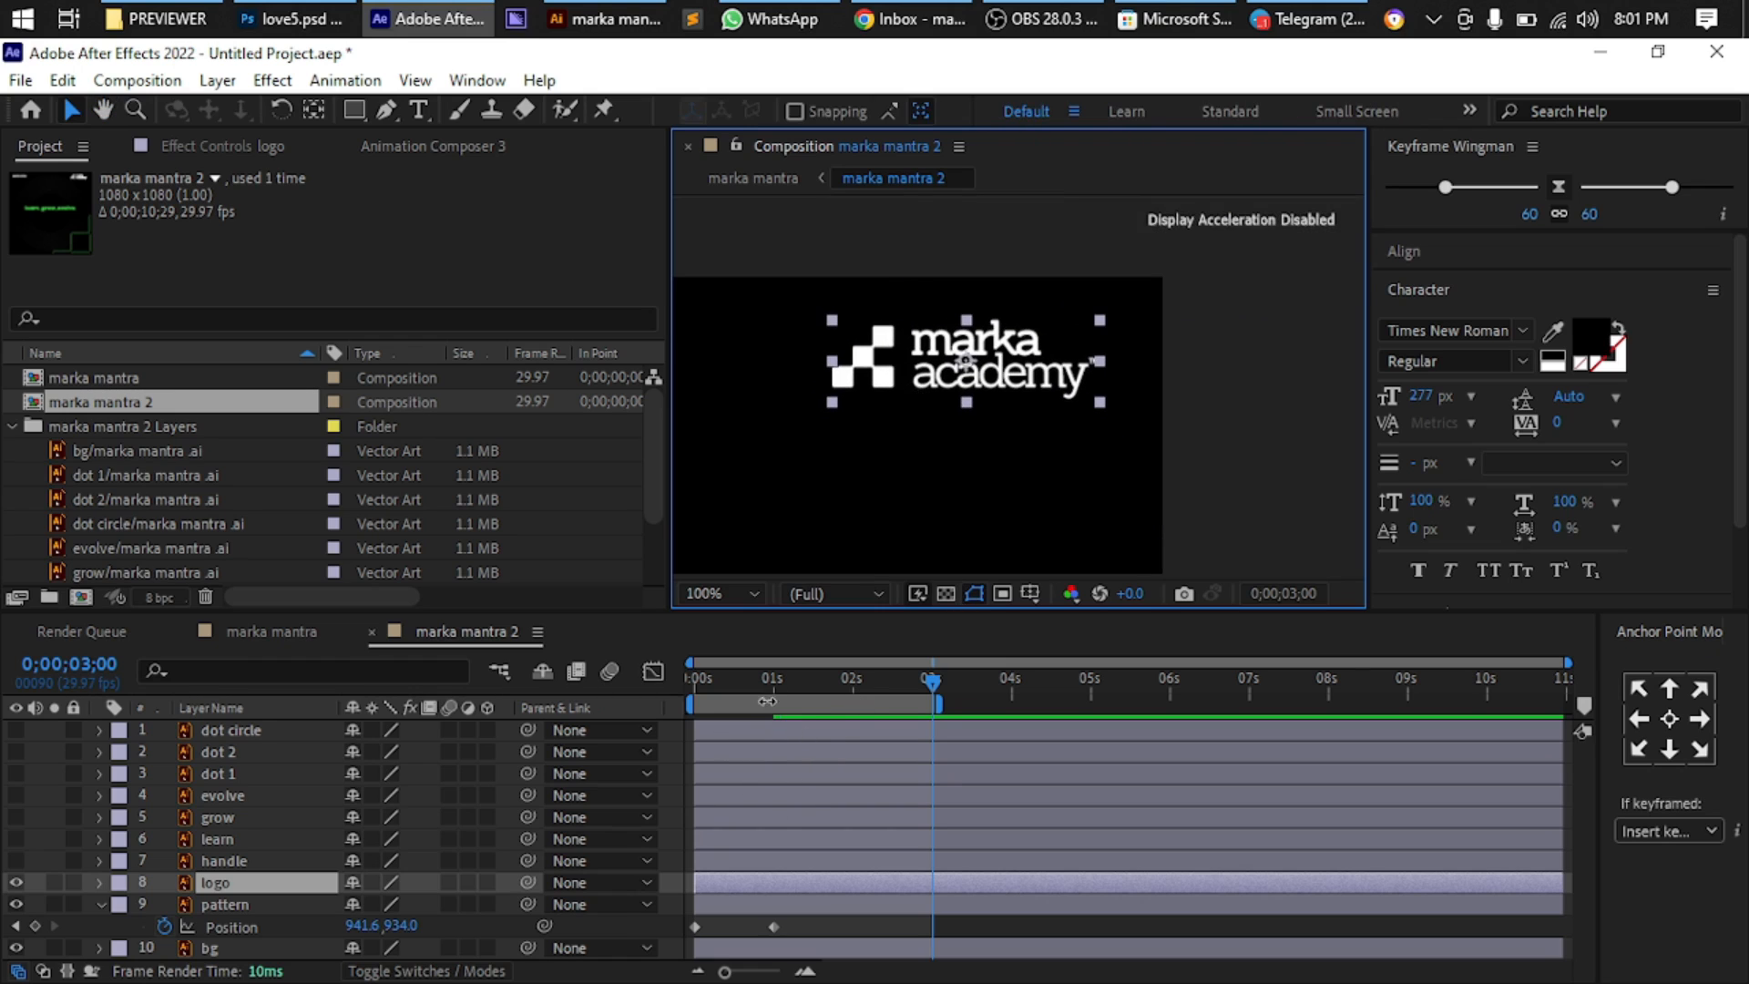
Give the logo layer a Sandstone label and set a Position keyframe for it at 0;00;01;15
click(732, 685)
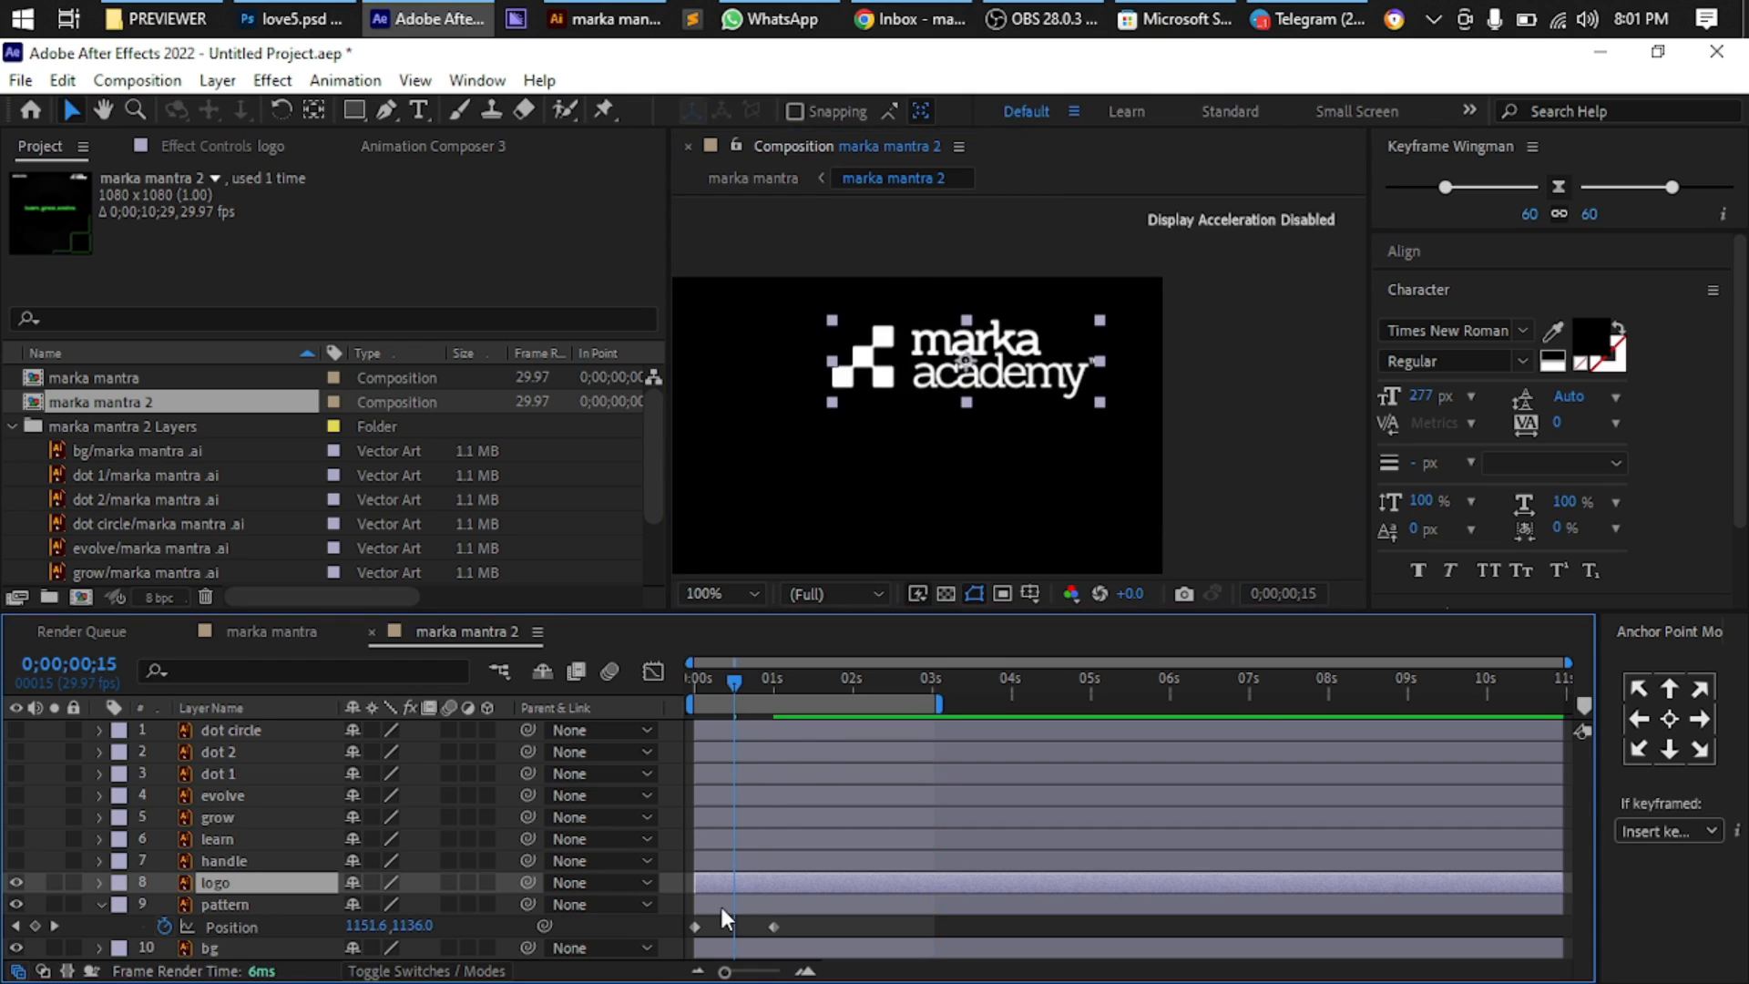
click(122, 883)
click(184, 844)
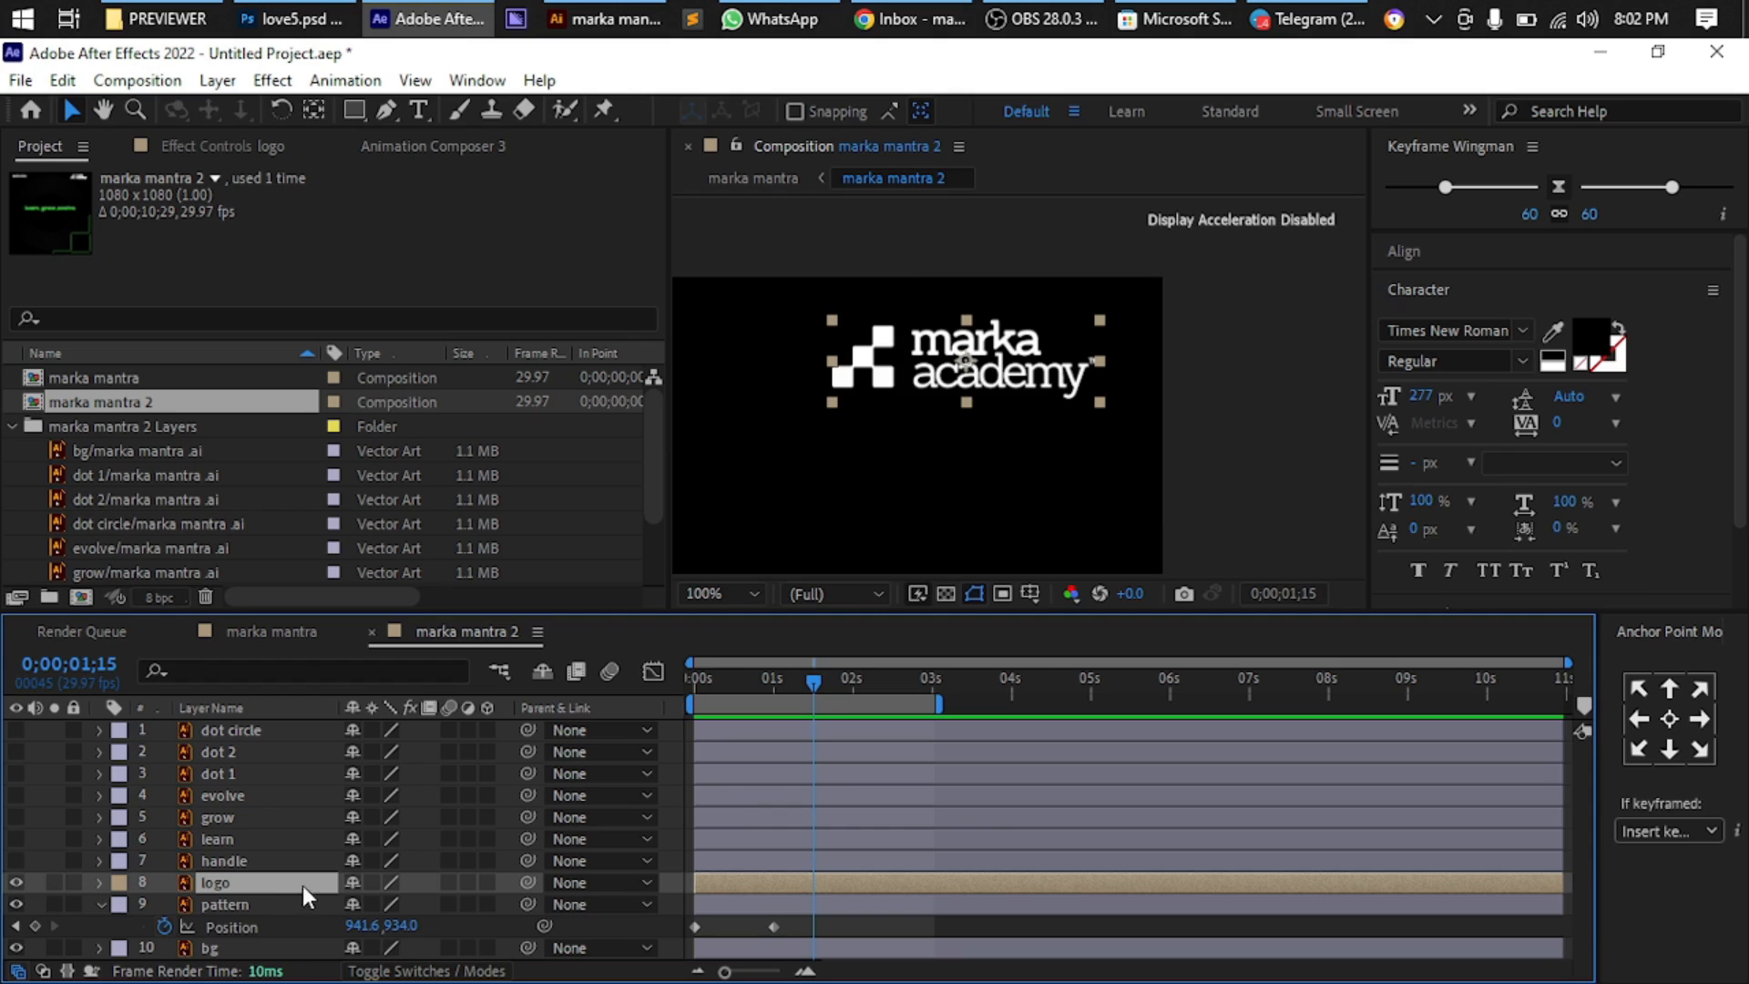
key(p)
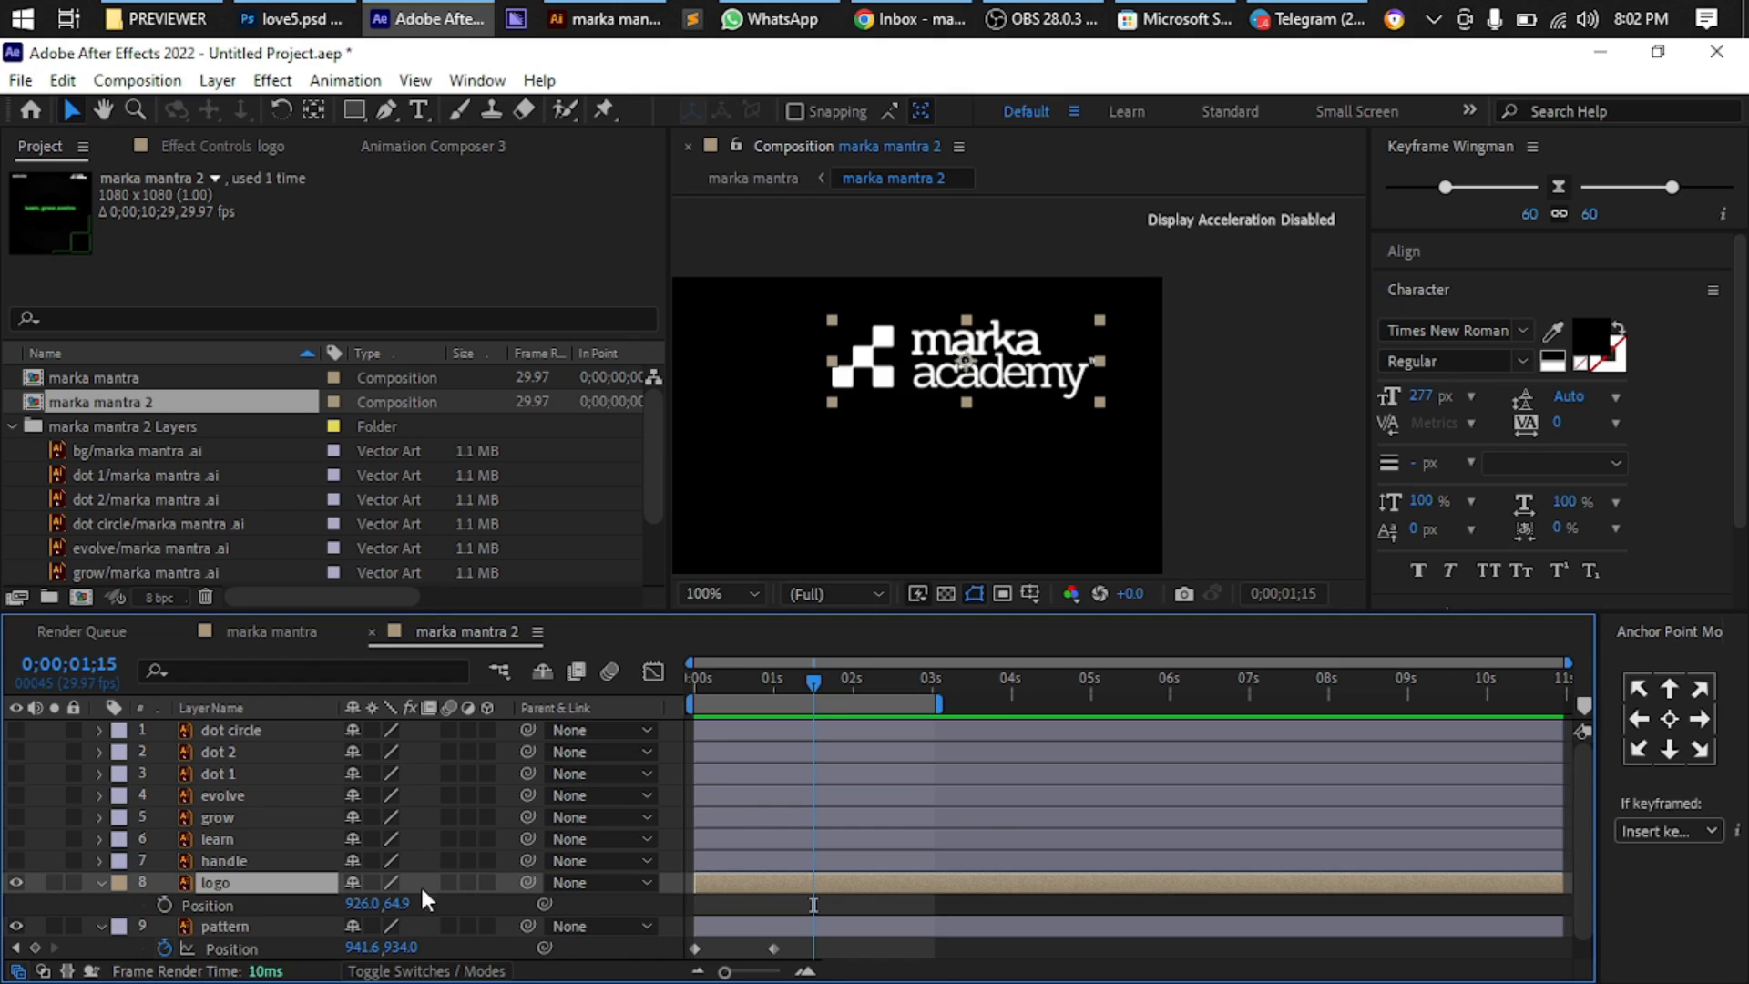
click(172, 900)
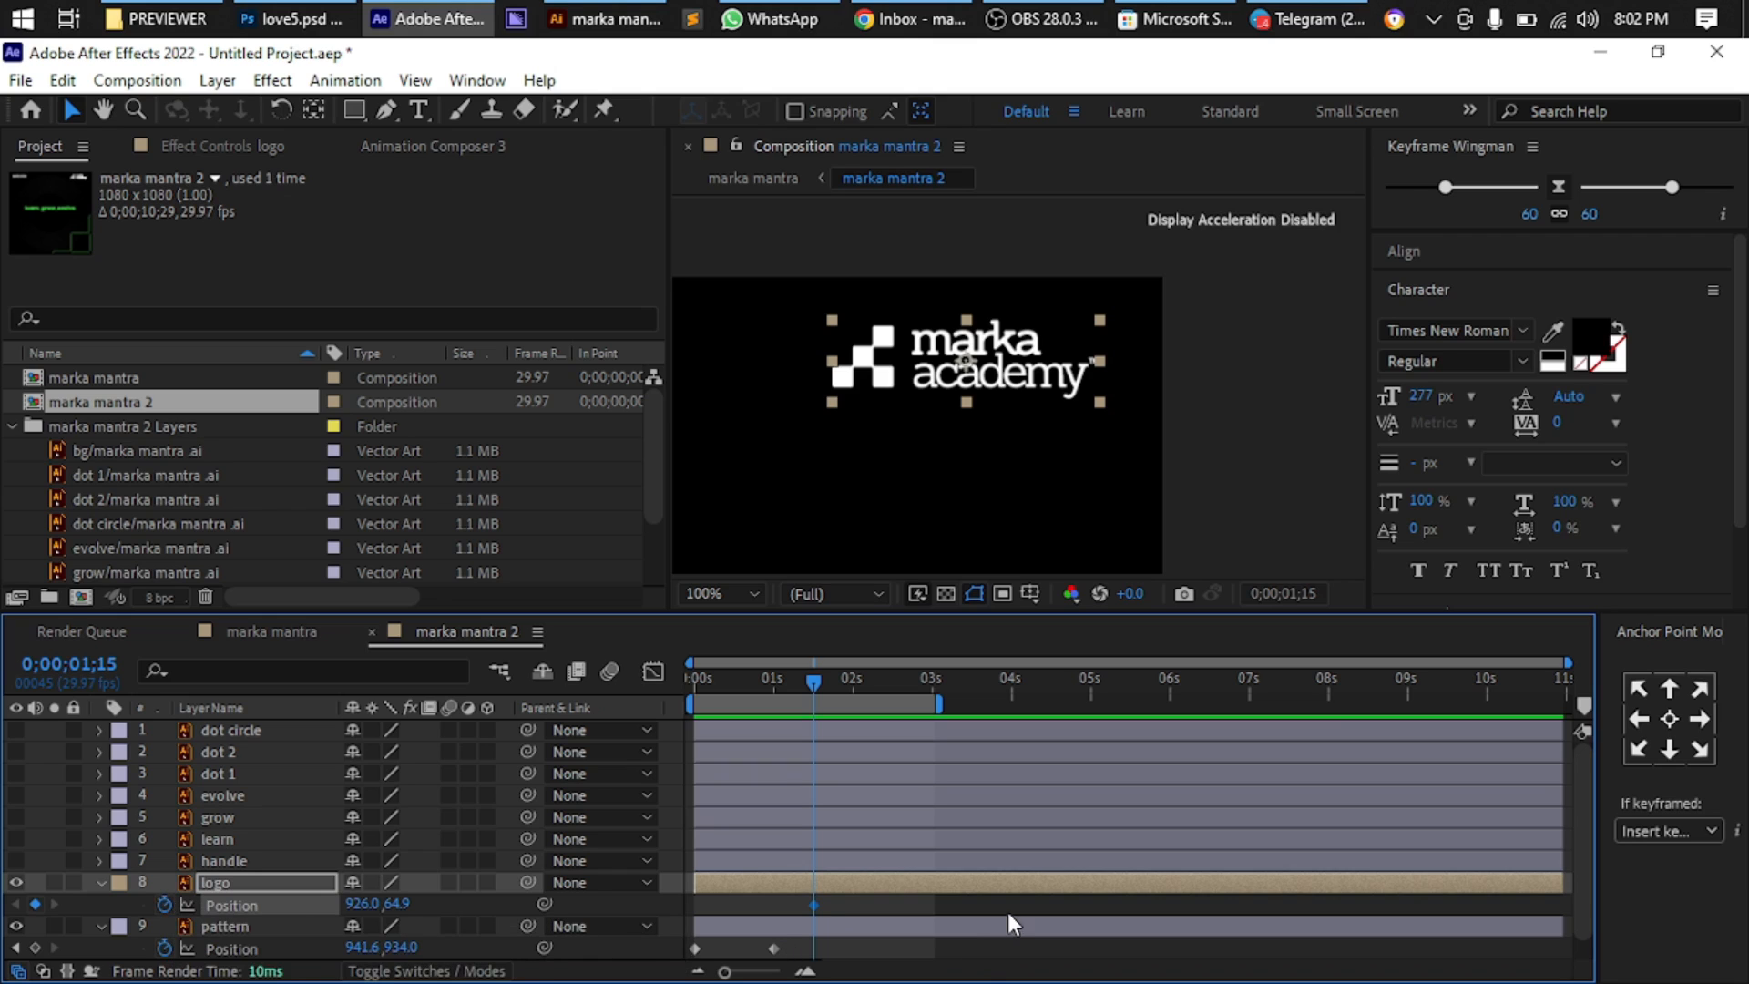
mouse_move(817, 905)
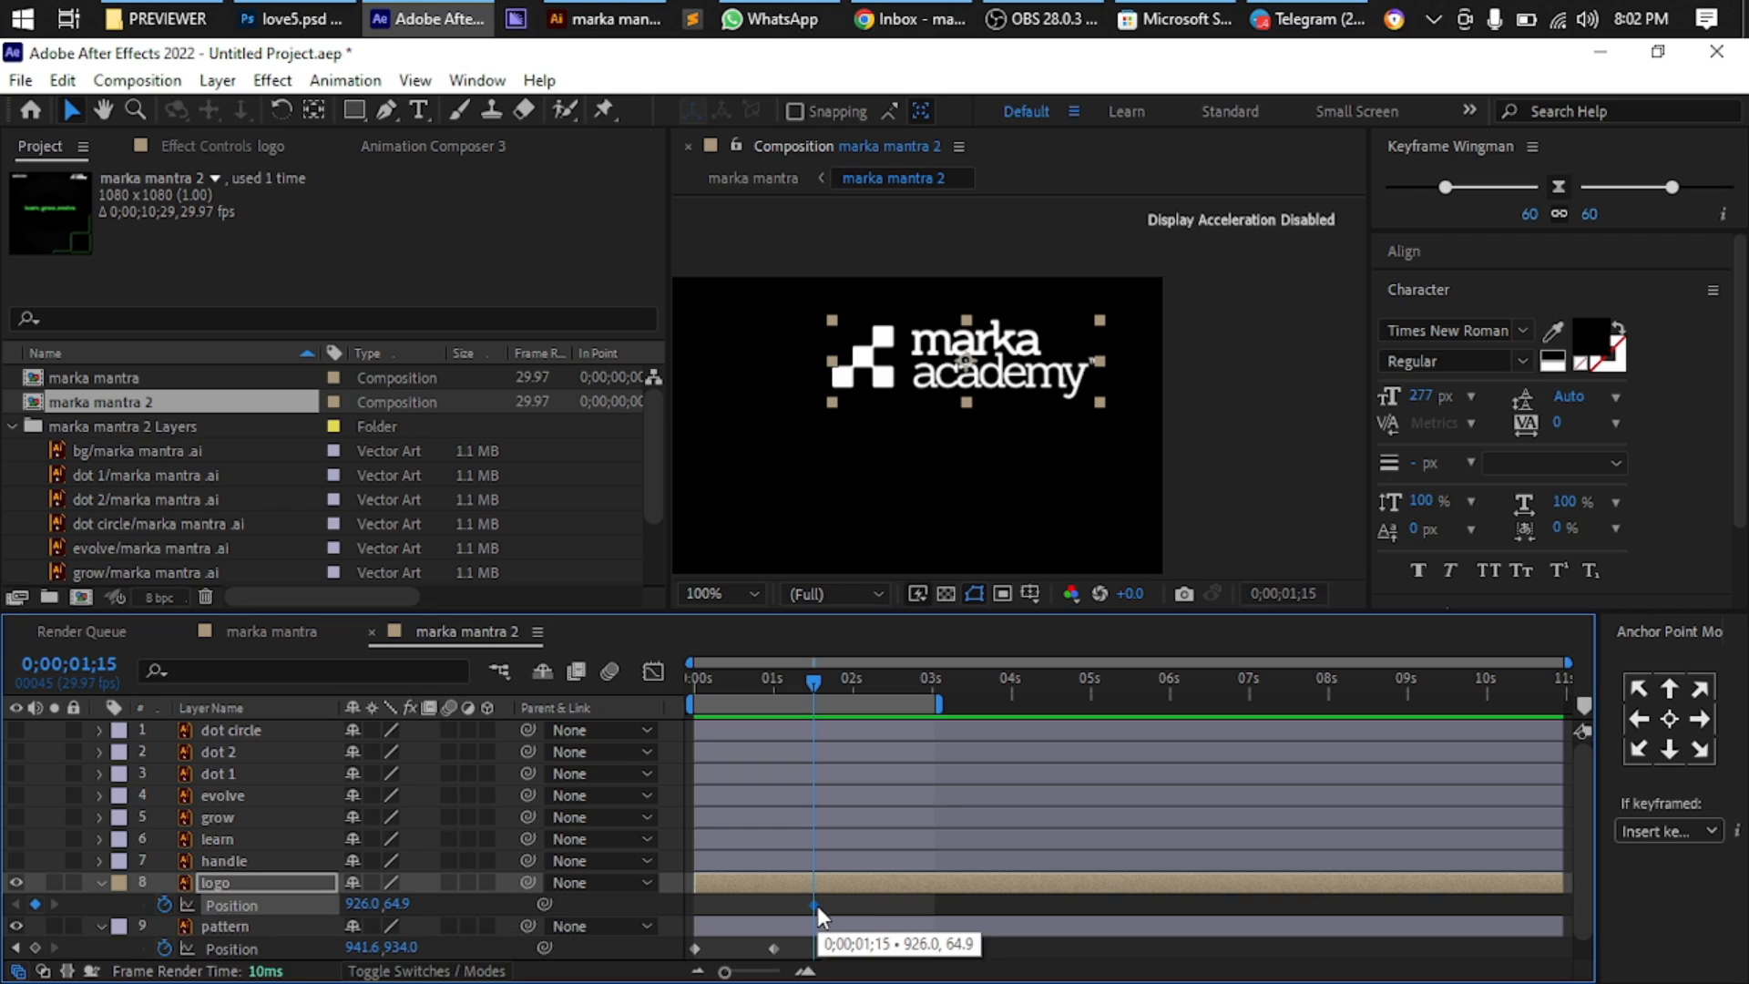
At 0;00;00;15, move the logo horizontally past the canvas's right edge to Position about 1264, 64.9 and preview its slide-in
key(shift+Page_Up)
key(shift+Page_Up)
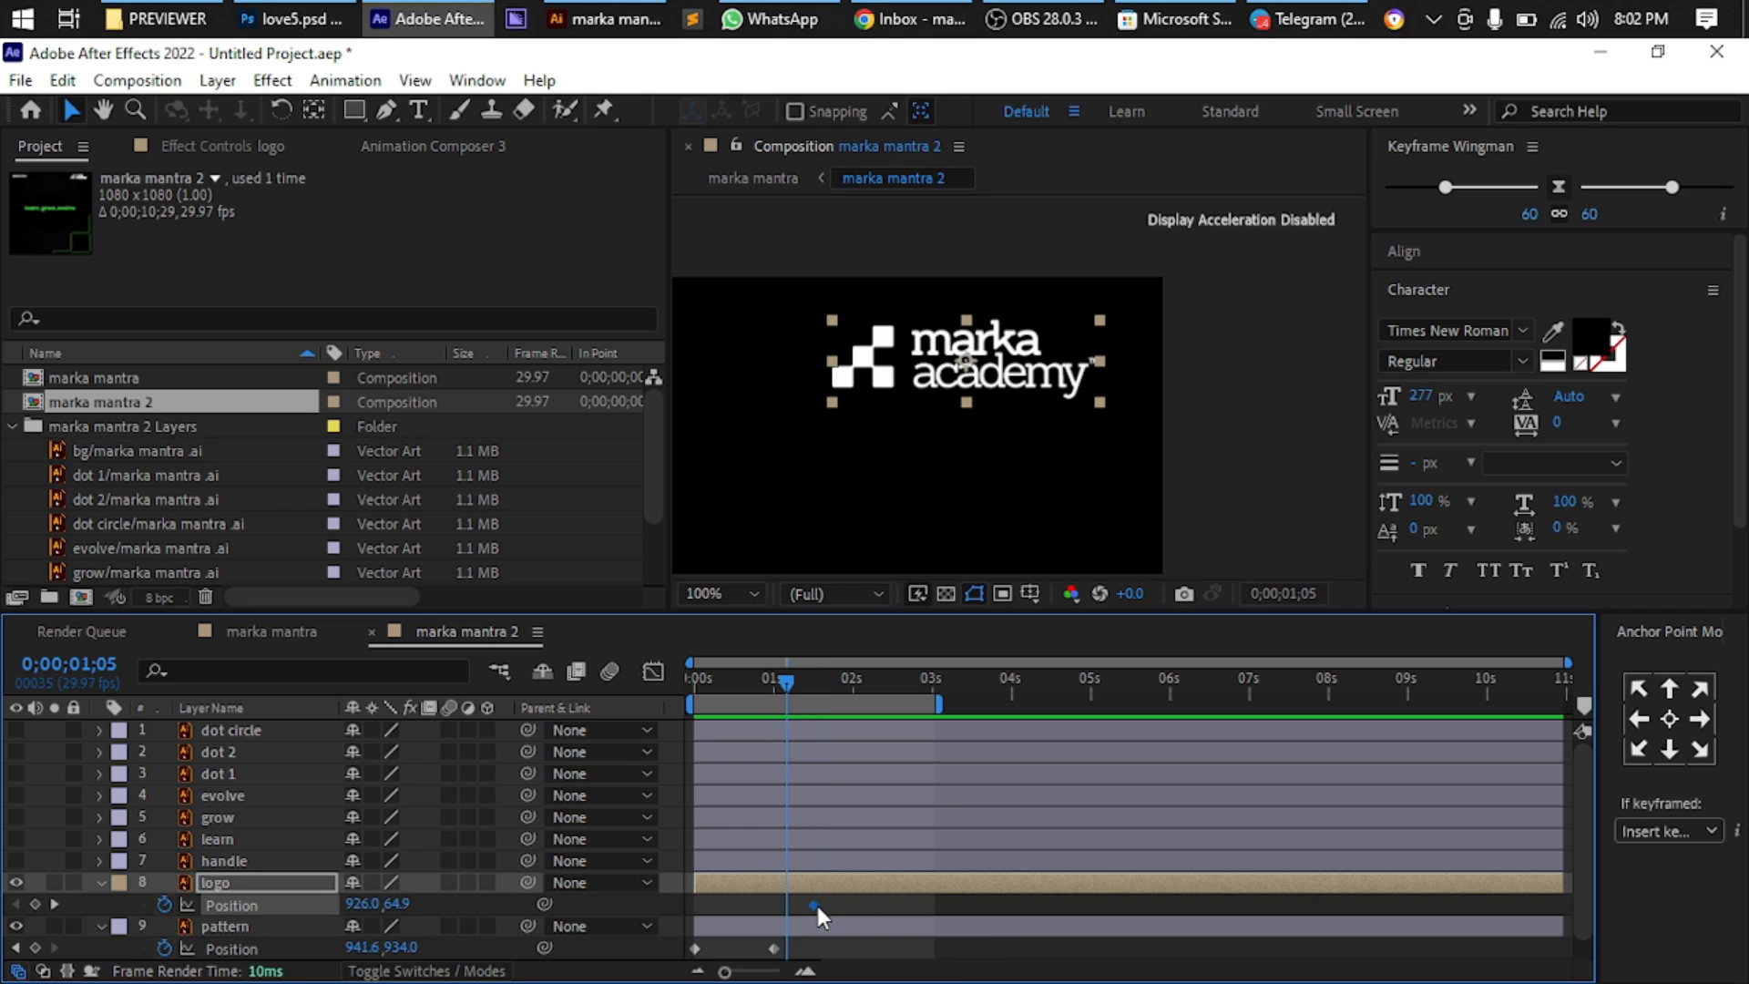
key(shift+Page_Up)
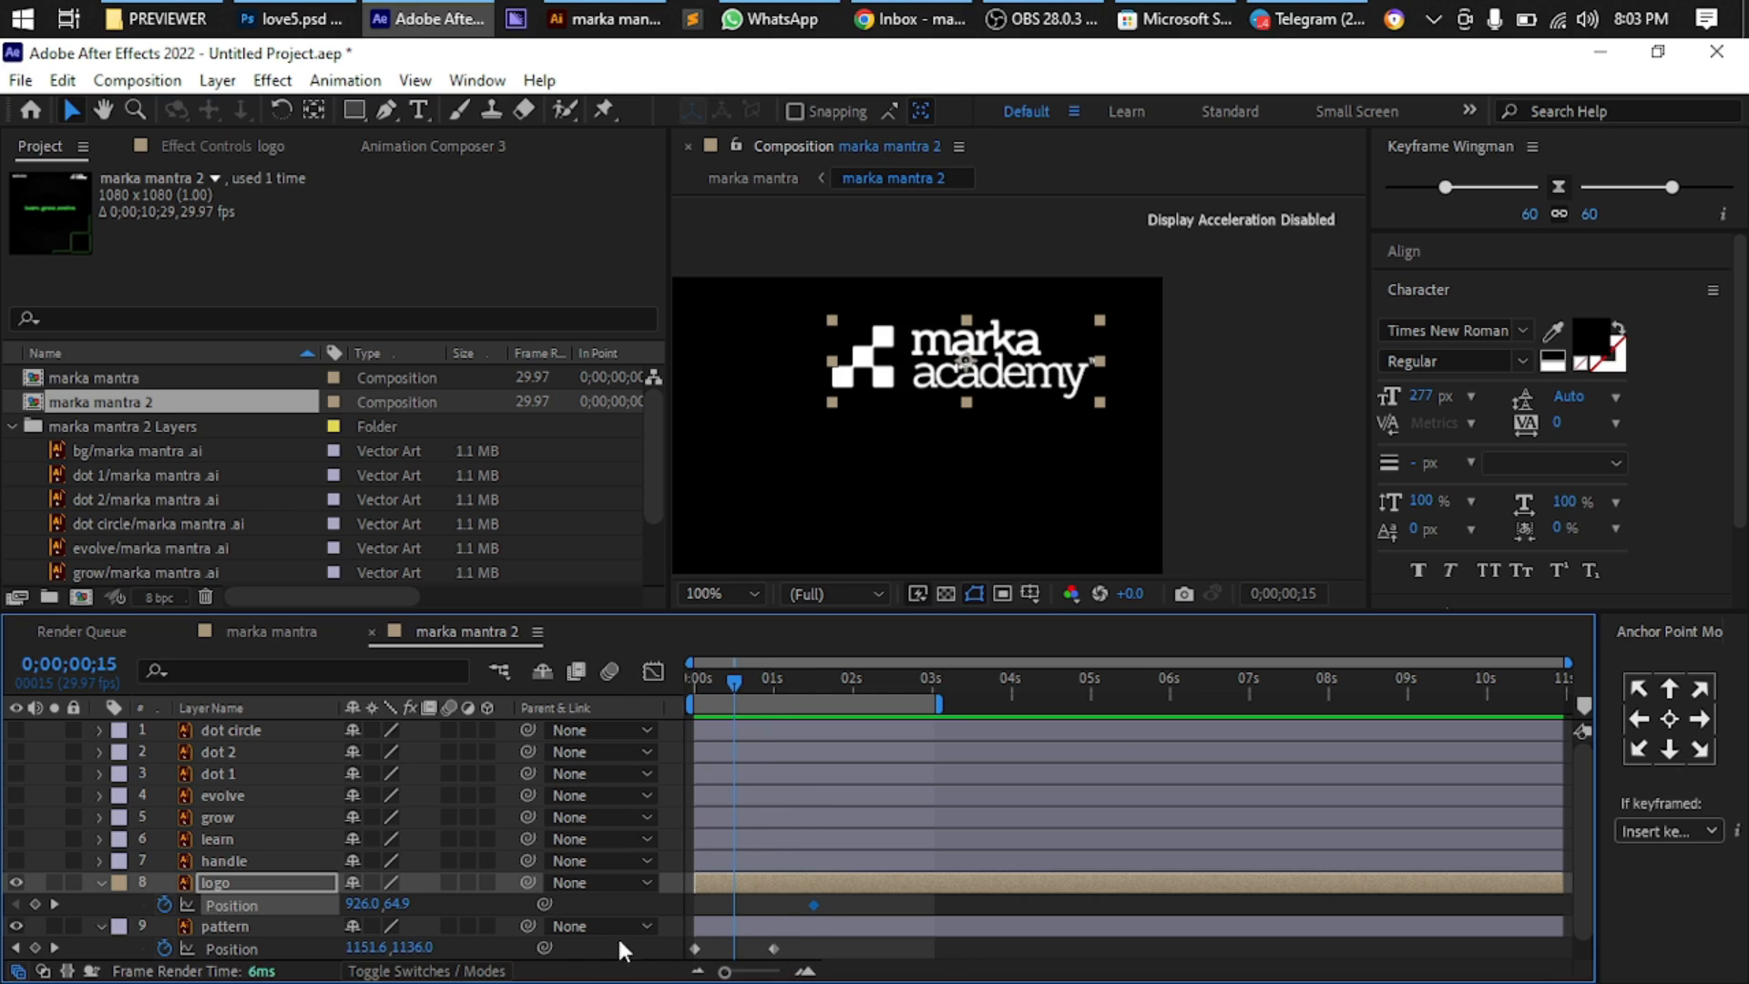
drag(970, 367, 1266, 365)
drag(1400, 365, 1403, 364)
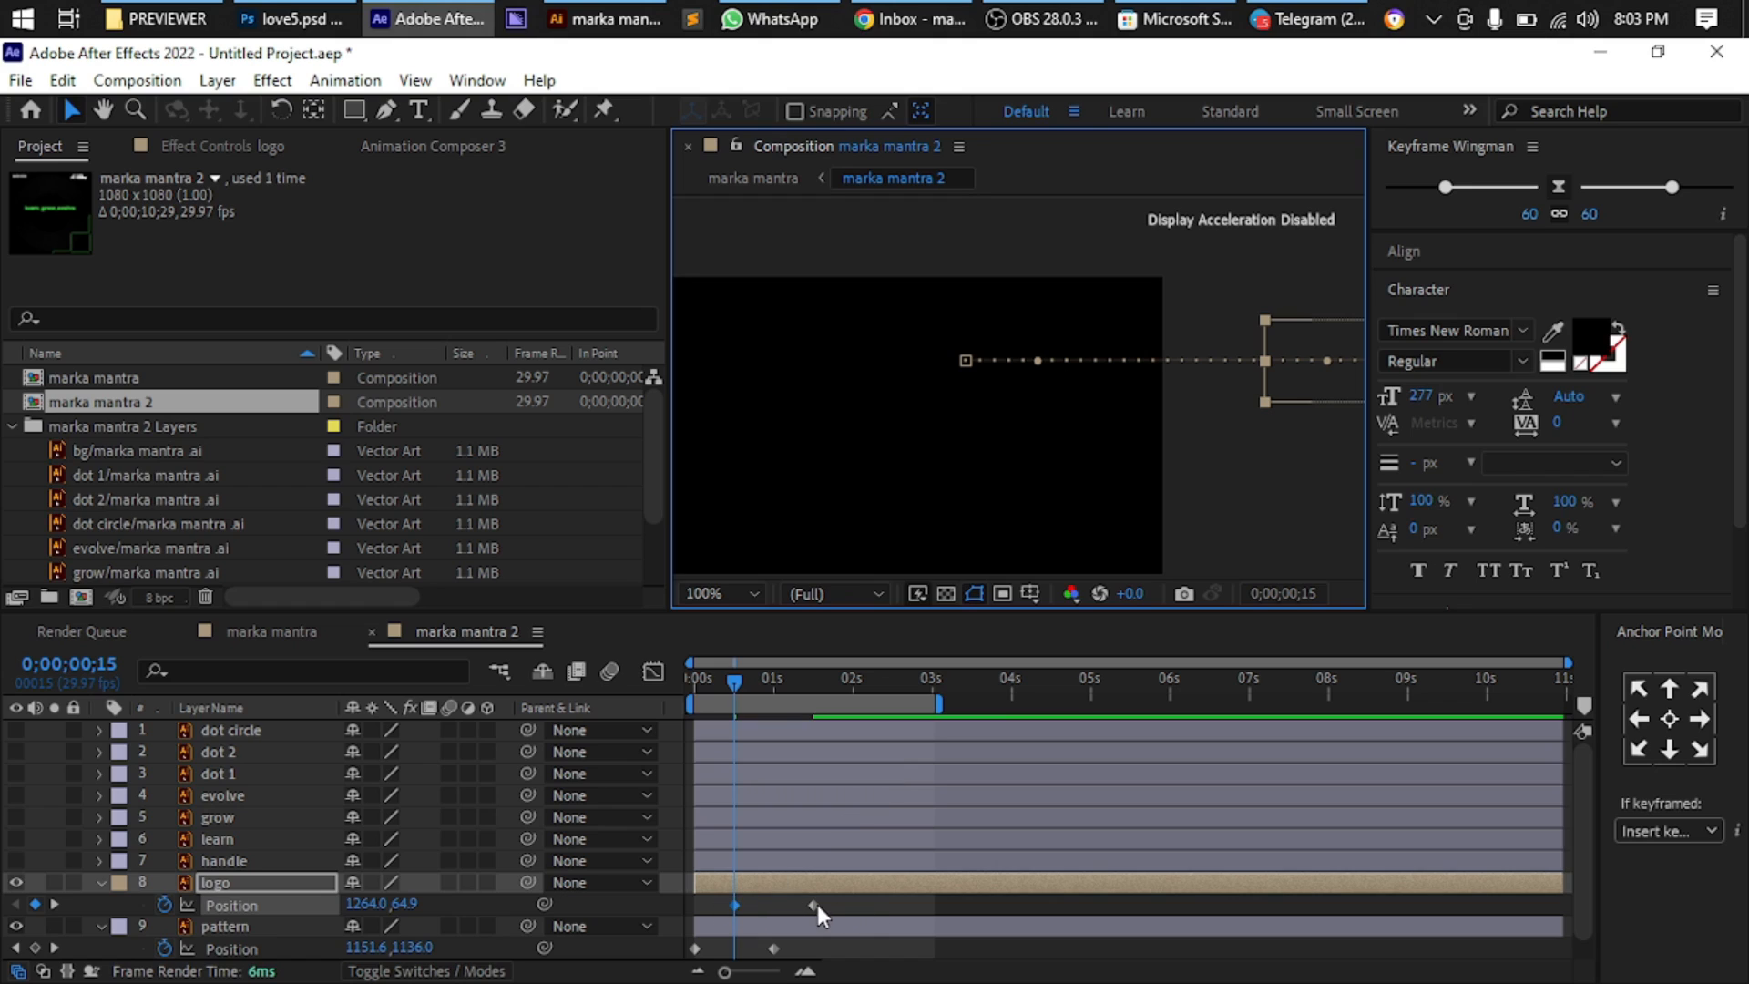
key(space)
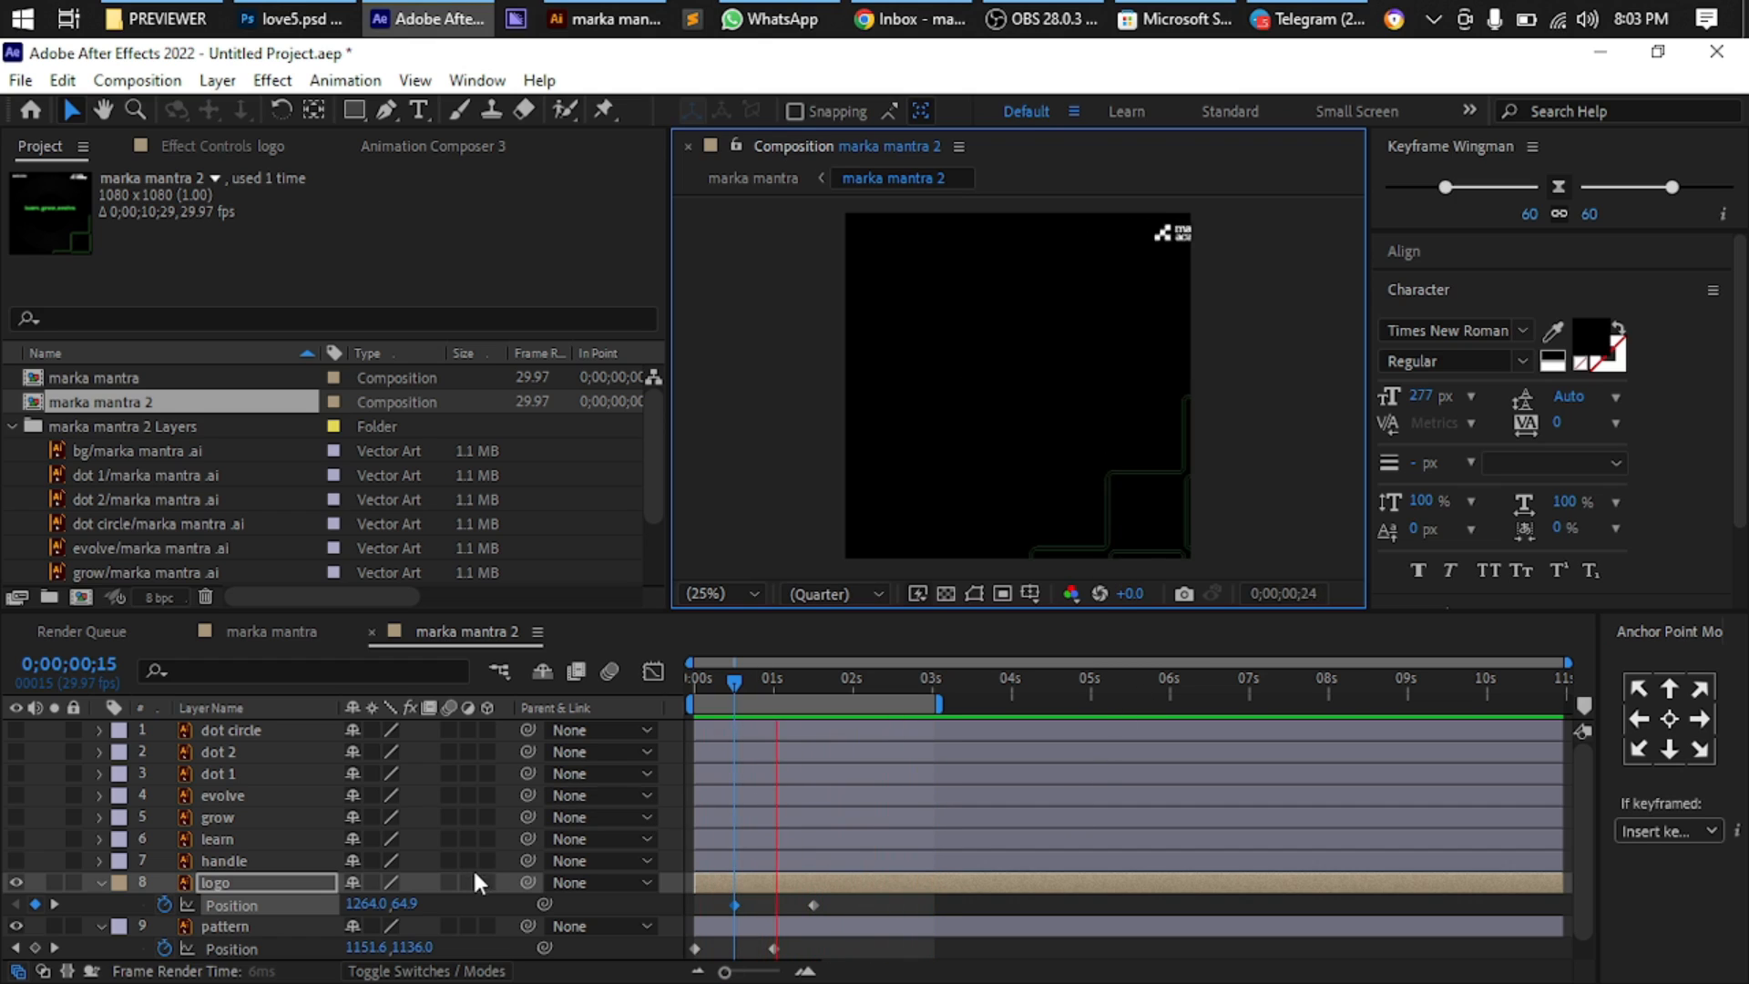
Make the handle layer visible and select the handle text near the canvas's upper-left corner
click(15, 860)
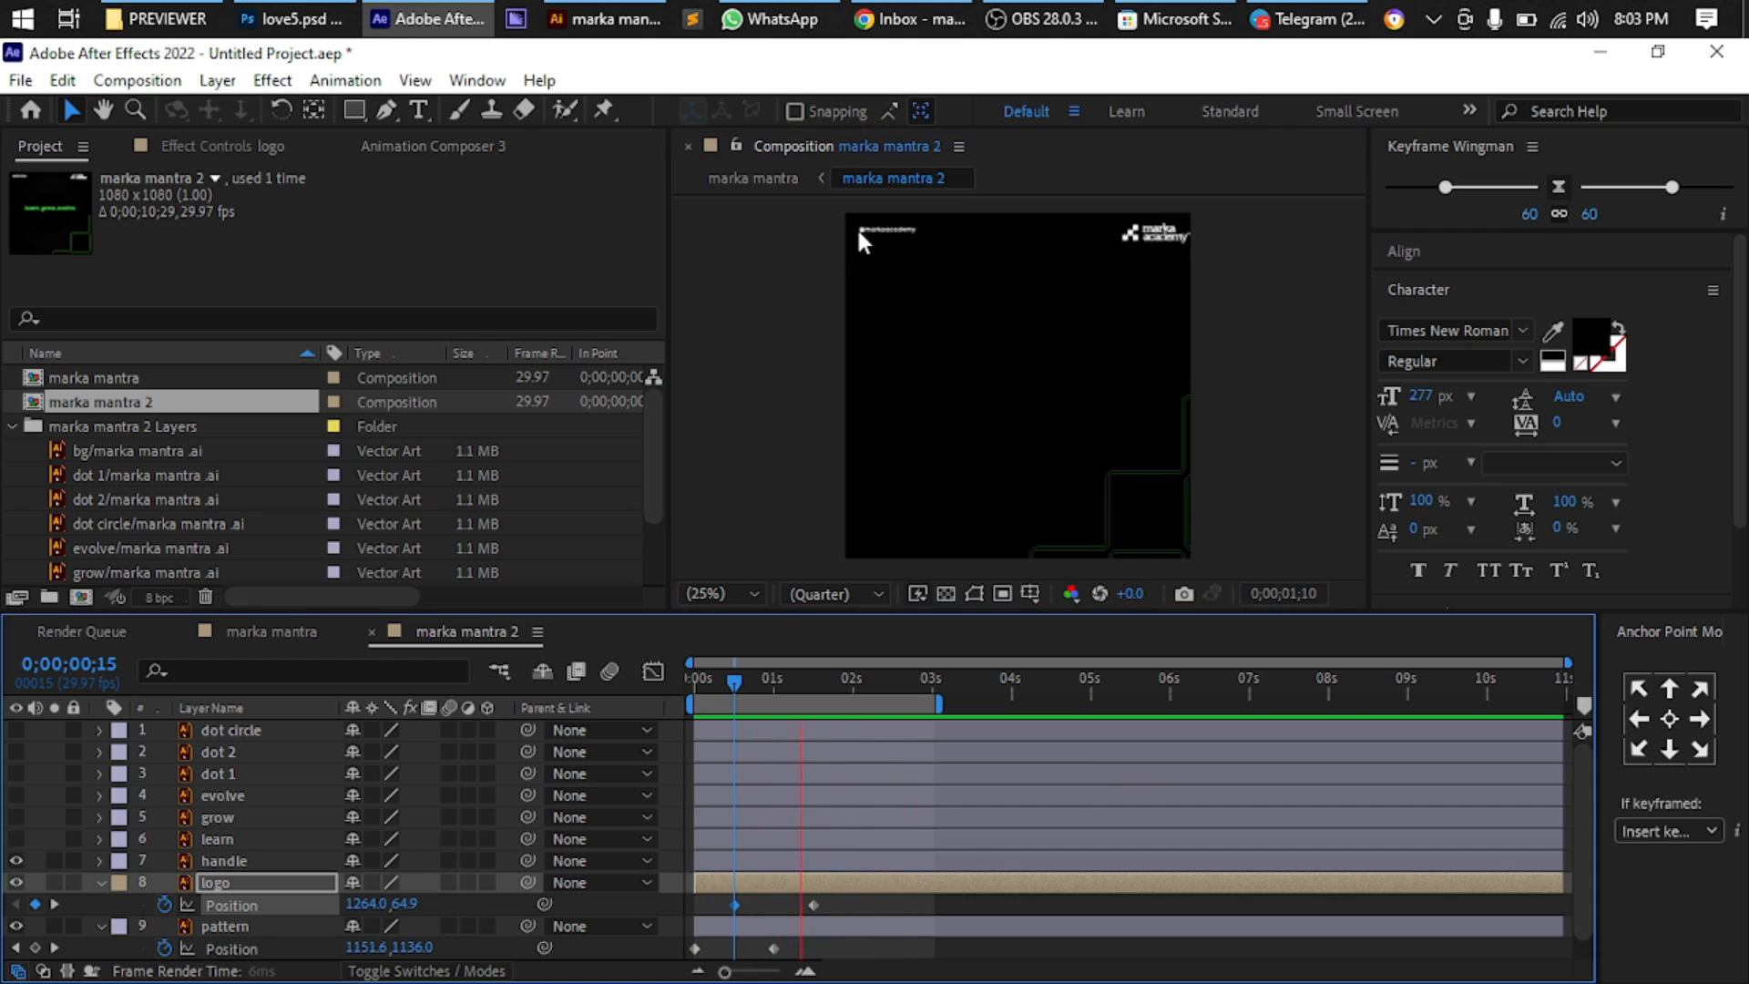
click(878, 244)
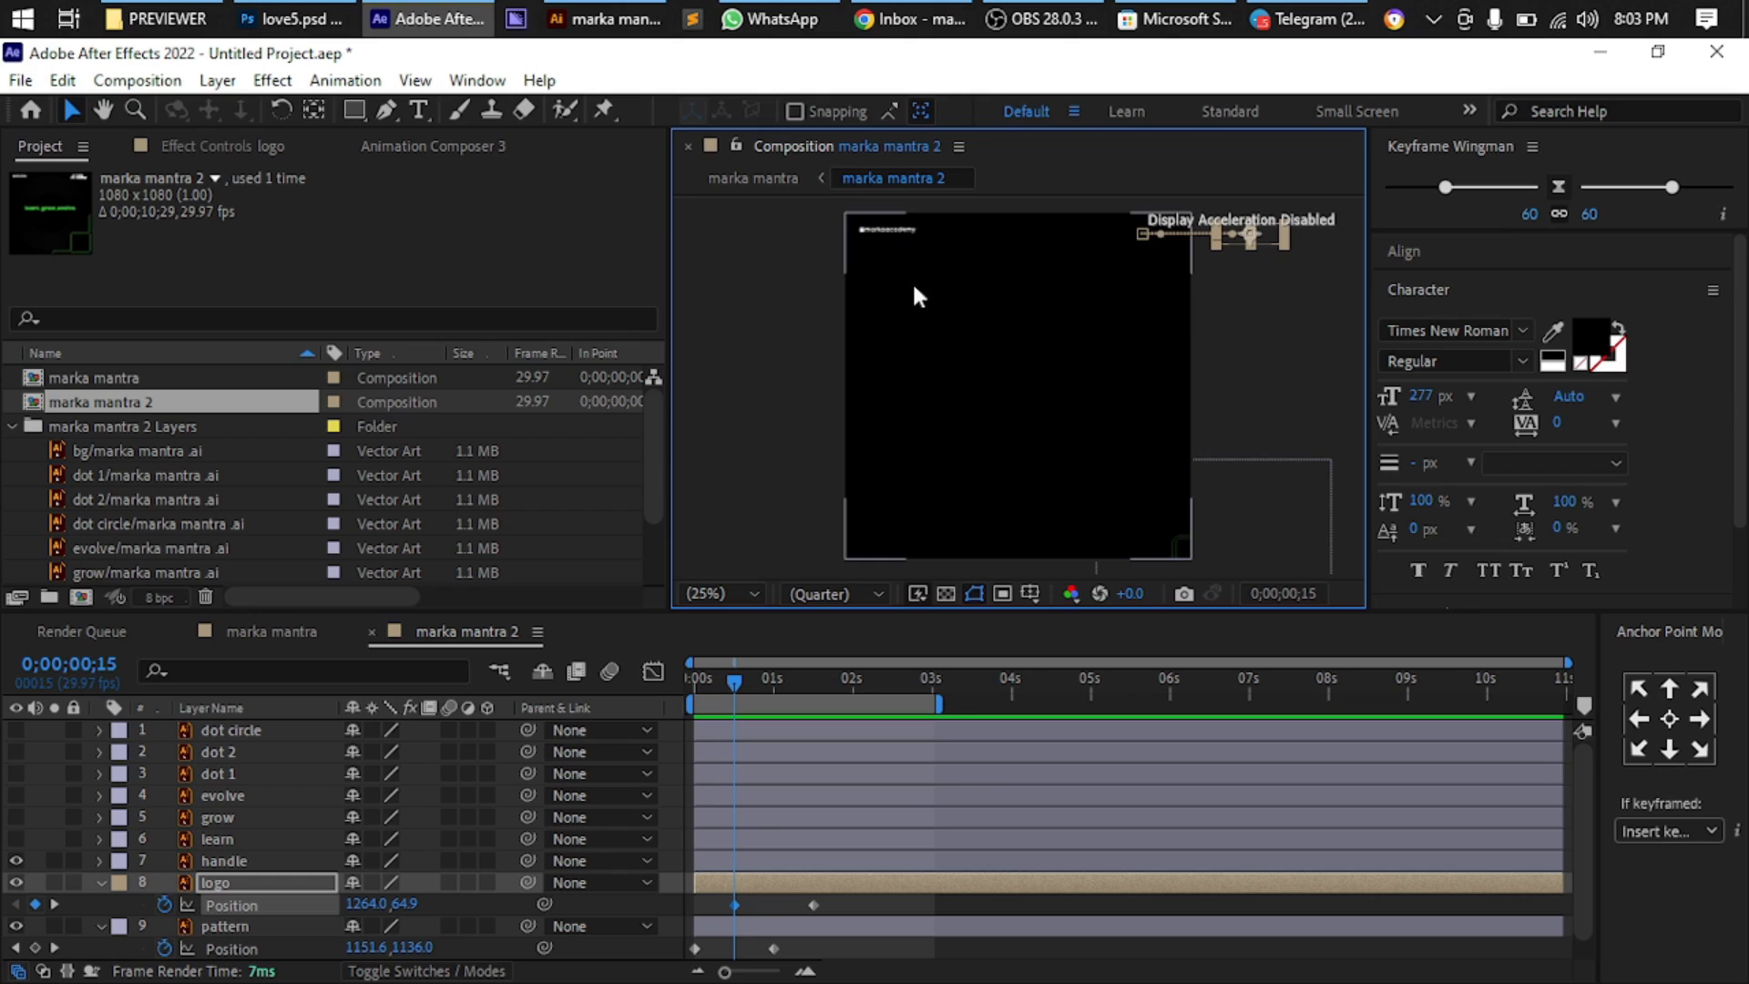
drag(917, 230, 934, 322)
scroll(933, 328, up, 1)
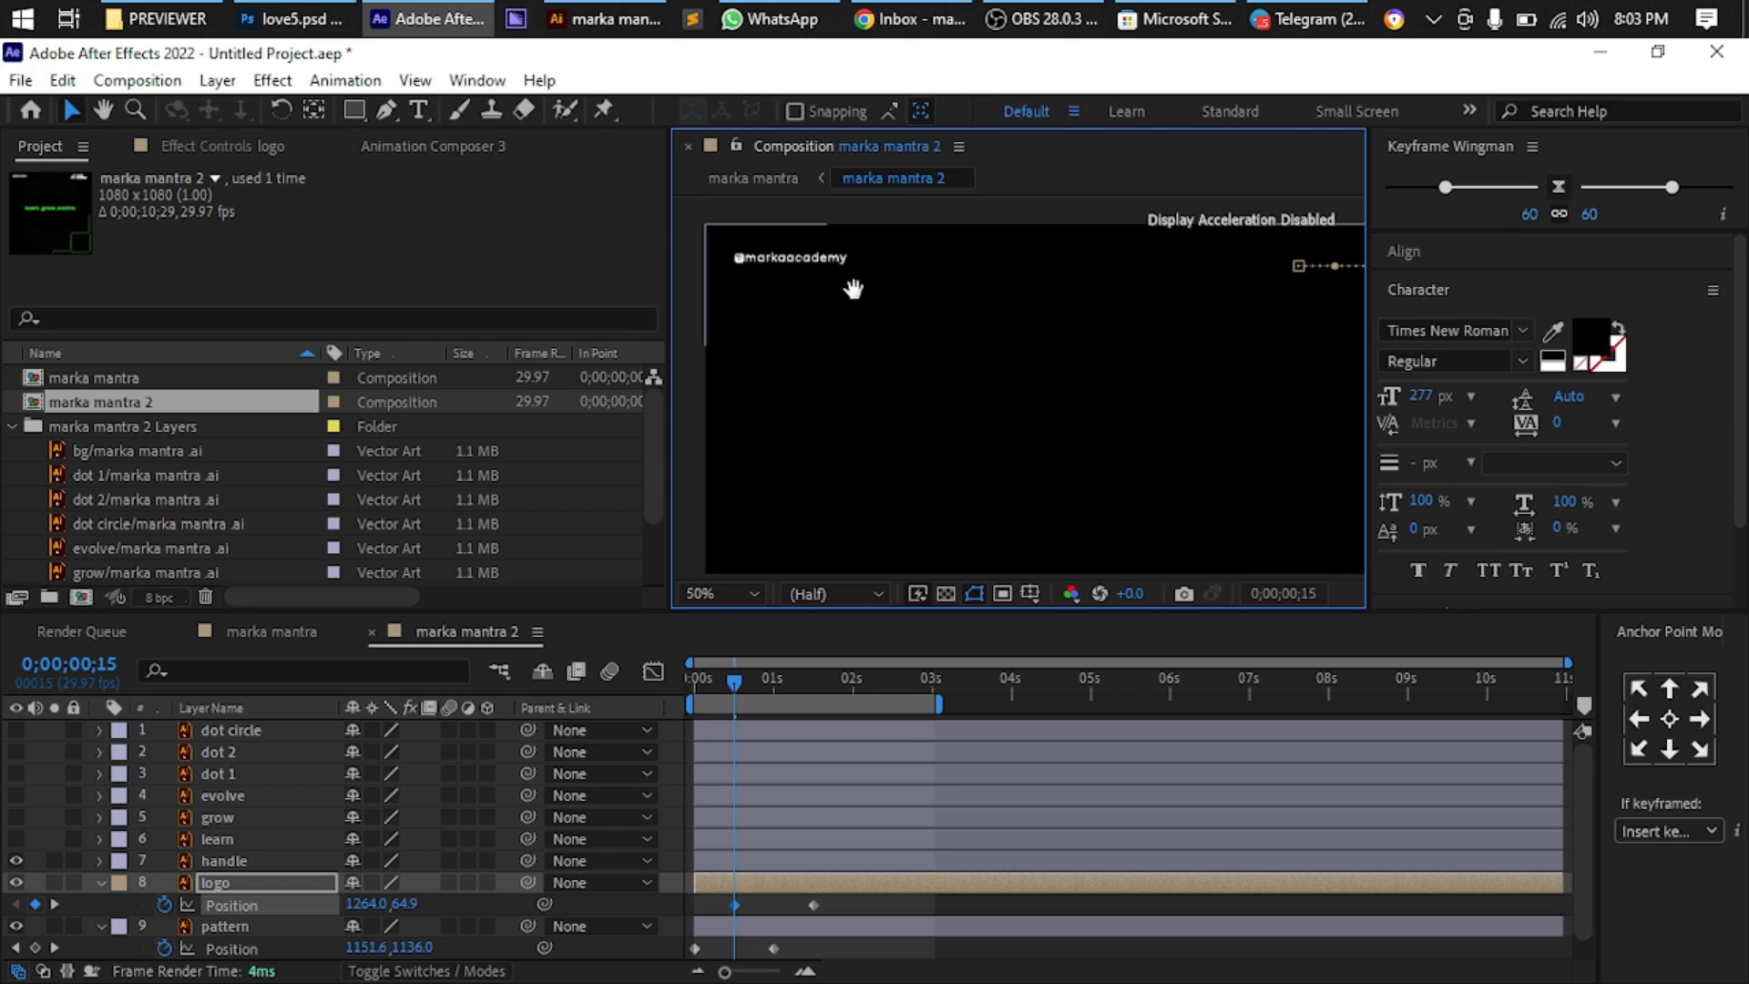
drag(851, 285, 914, 402)
scroll(832, 374, up, 4)
scroll(1065, 457, down, 2)
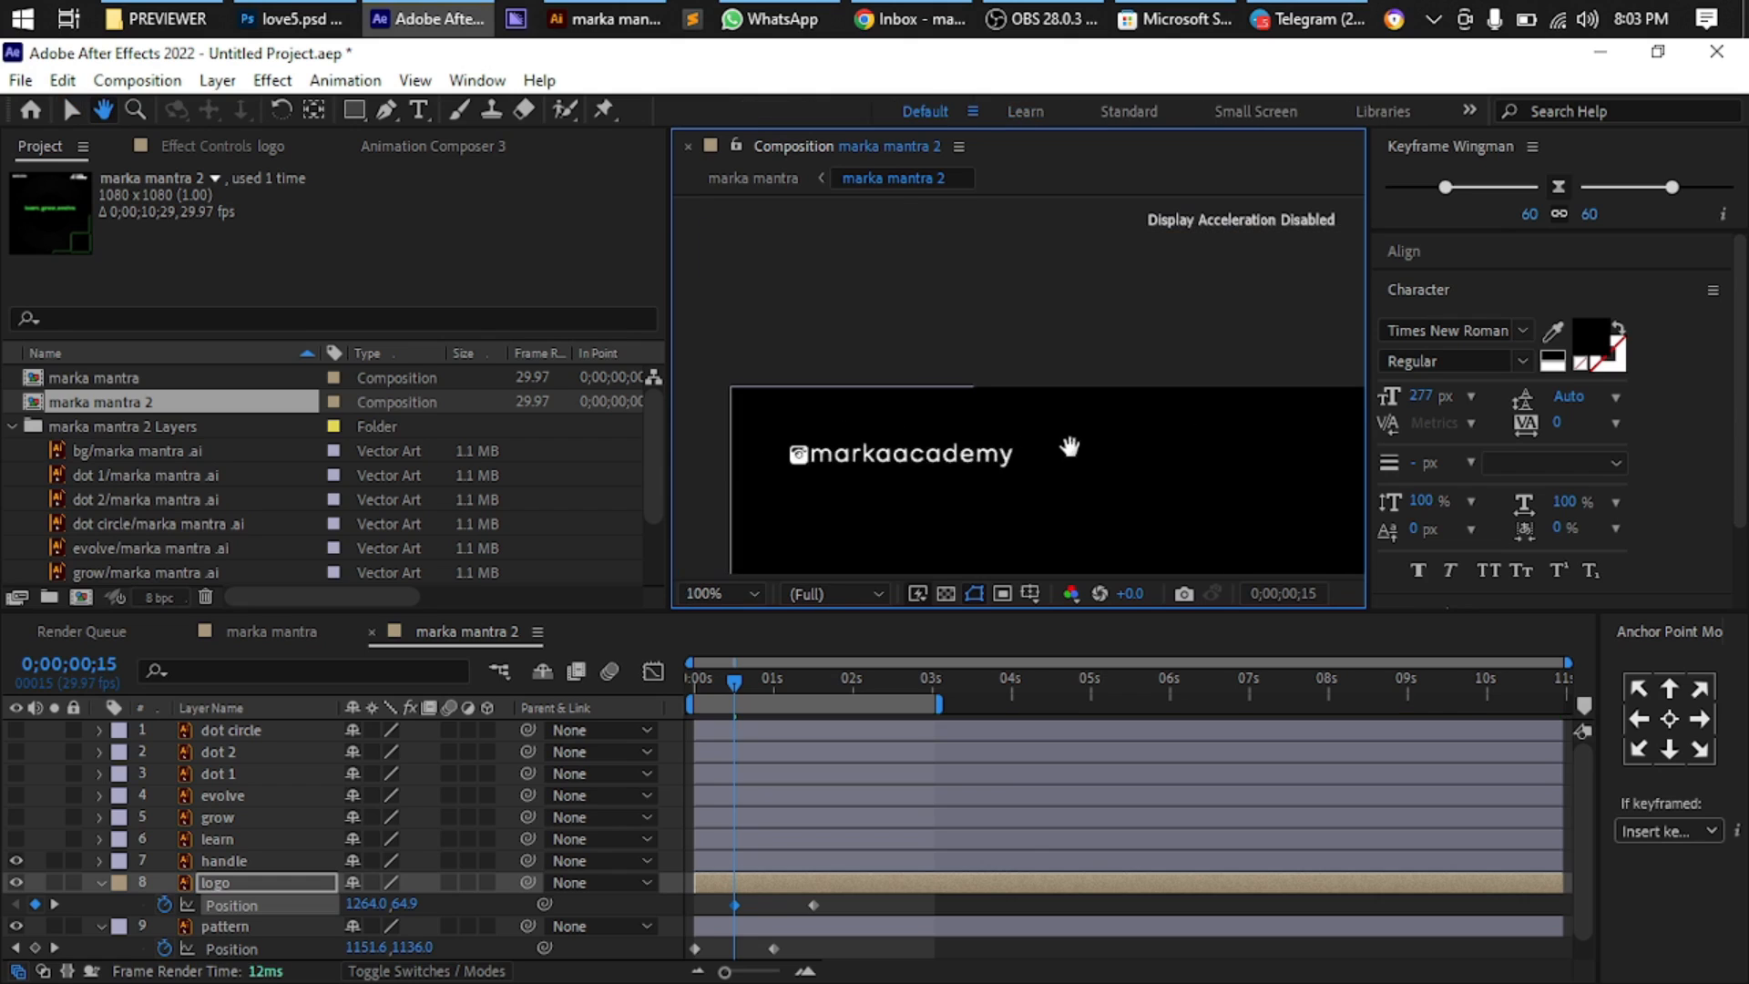
key(v)
click(945, 457)
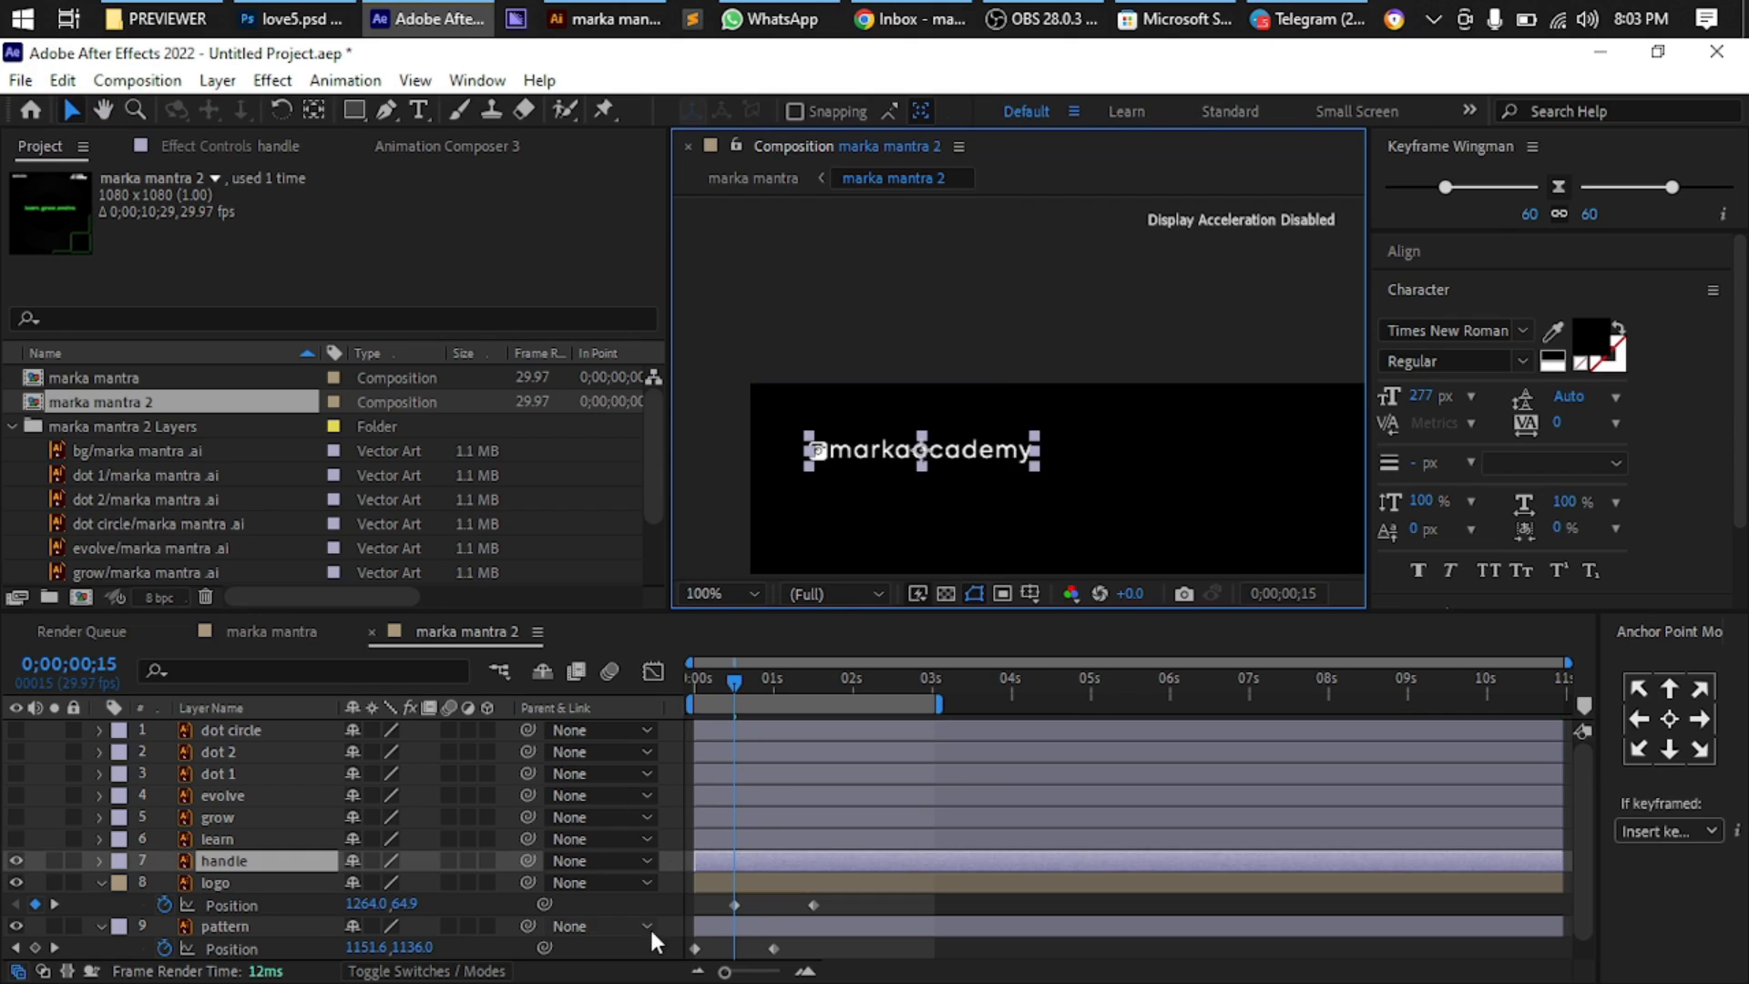
Give the handle layer a Fuchsia label and set a Position keyframe for it at 0;00;01;29
click(121, 862)
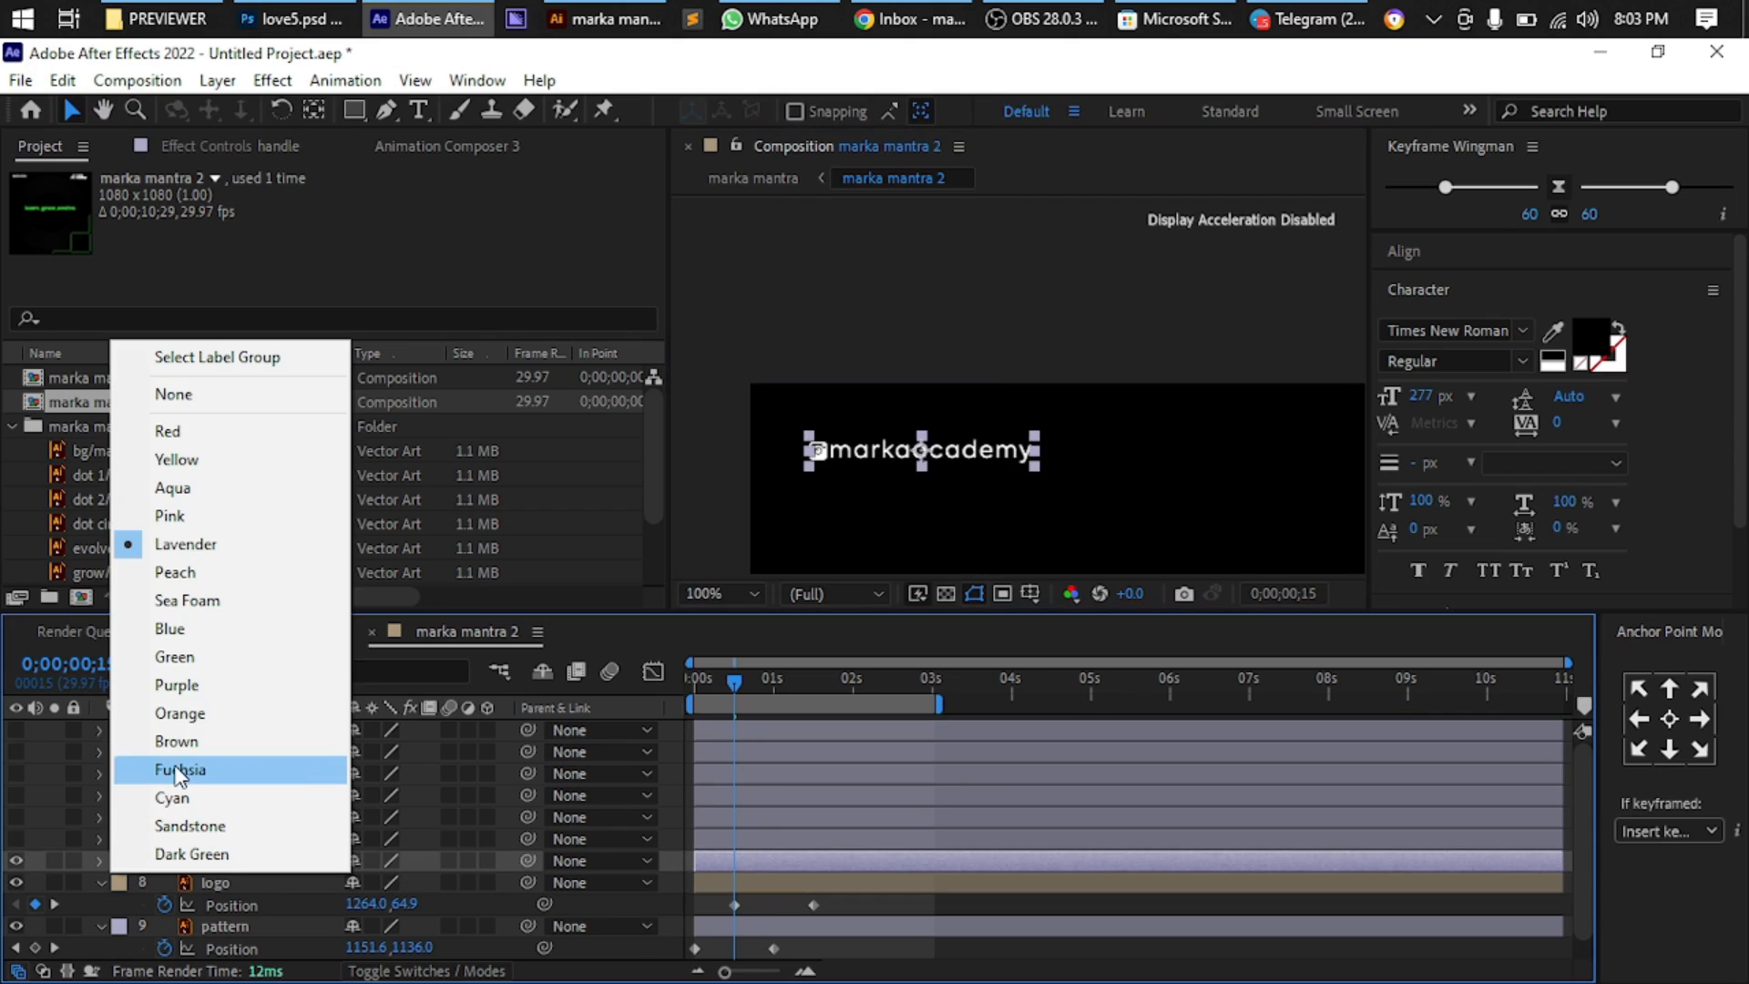
click(180, 773)
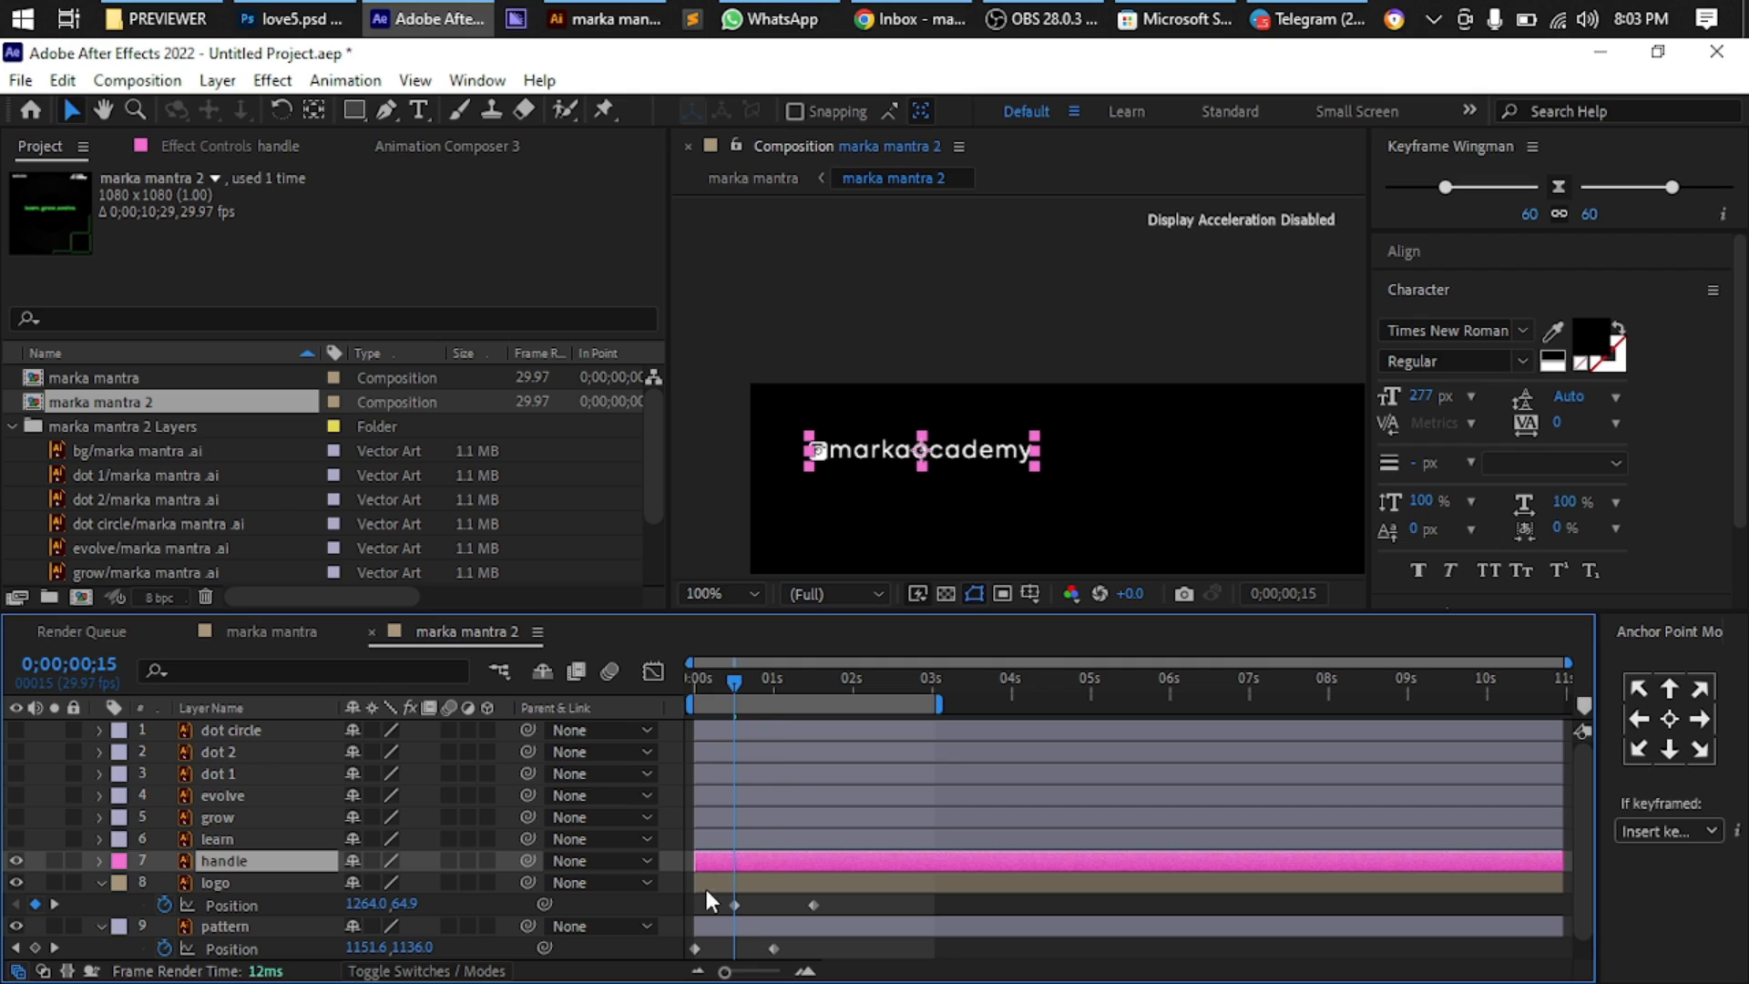
key(p)
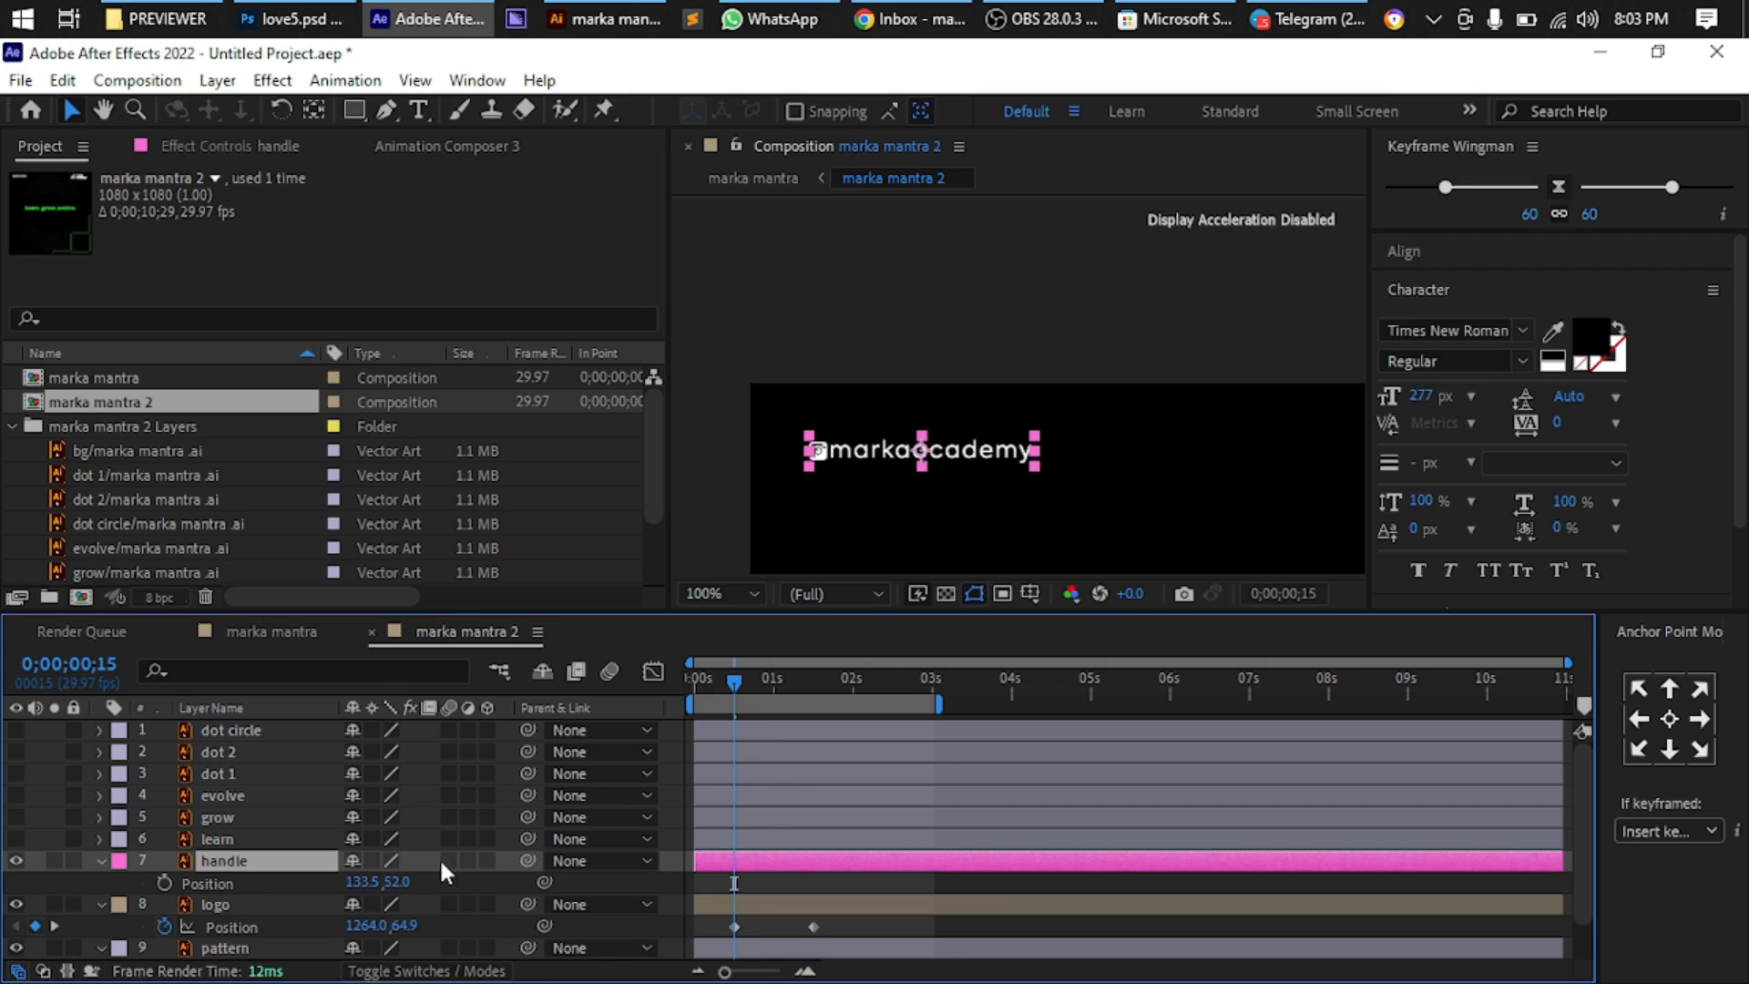
click(775, 679)
drag(776, 681, 771, 680)
drag(771, 689, 842, 722)
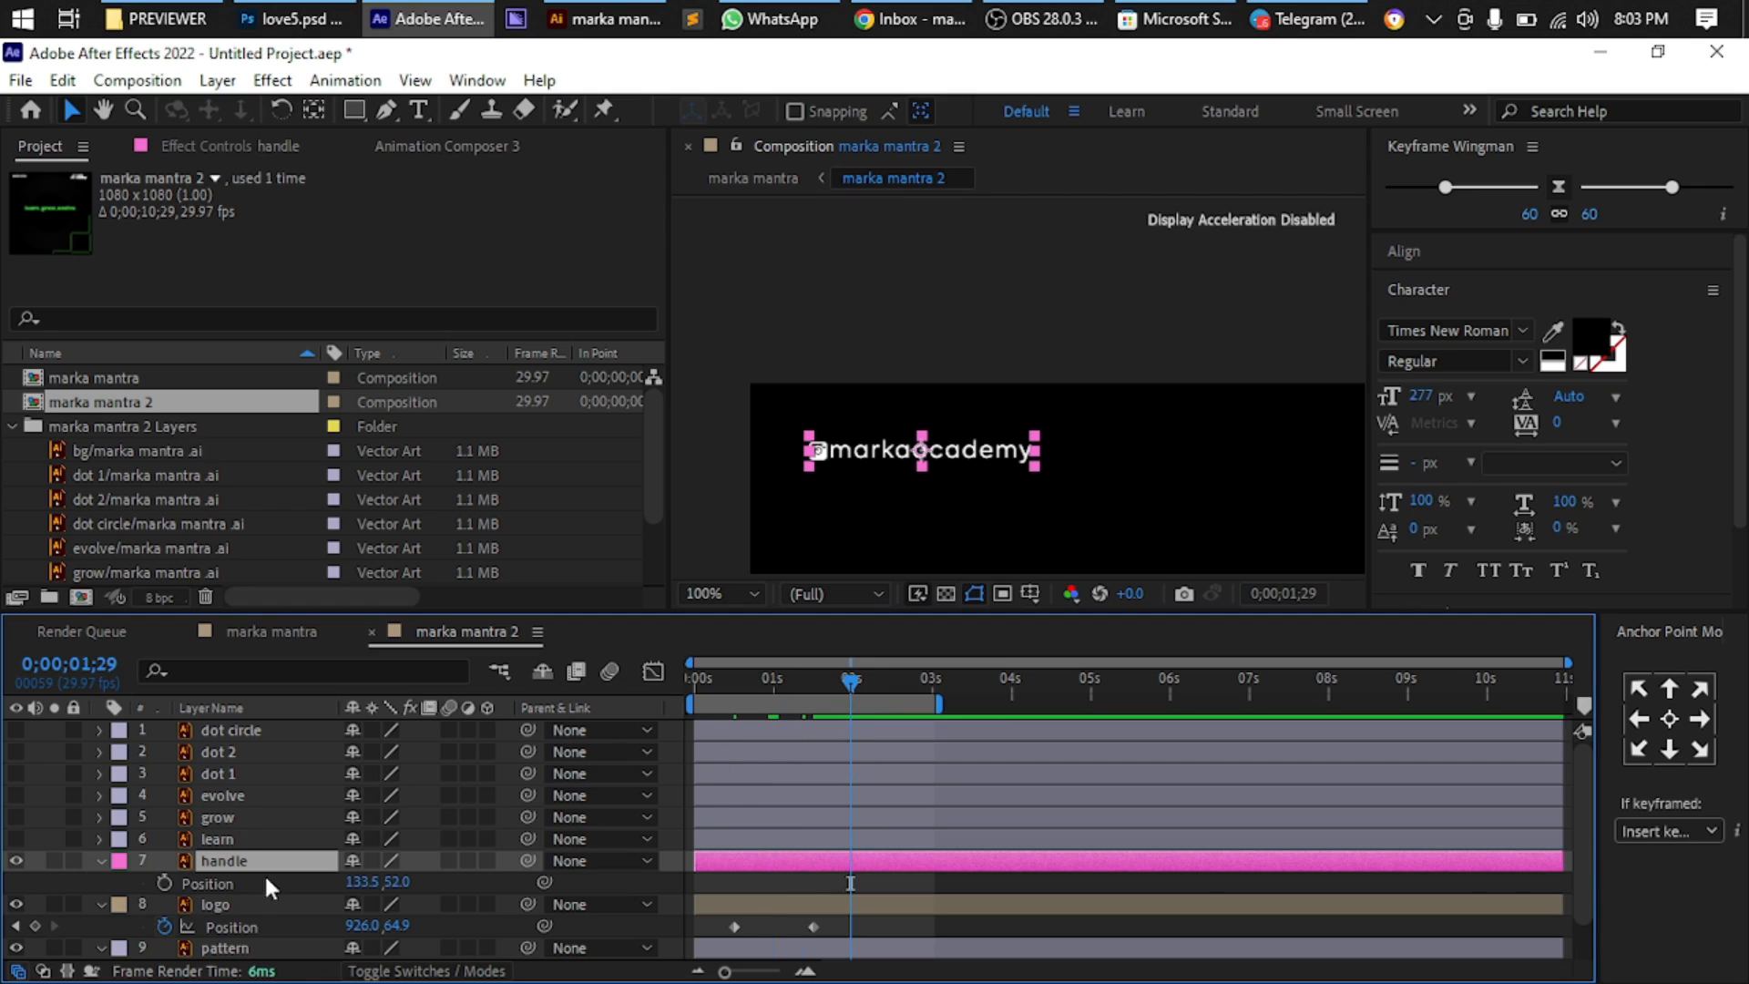
click(163, 881)
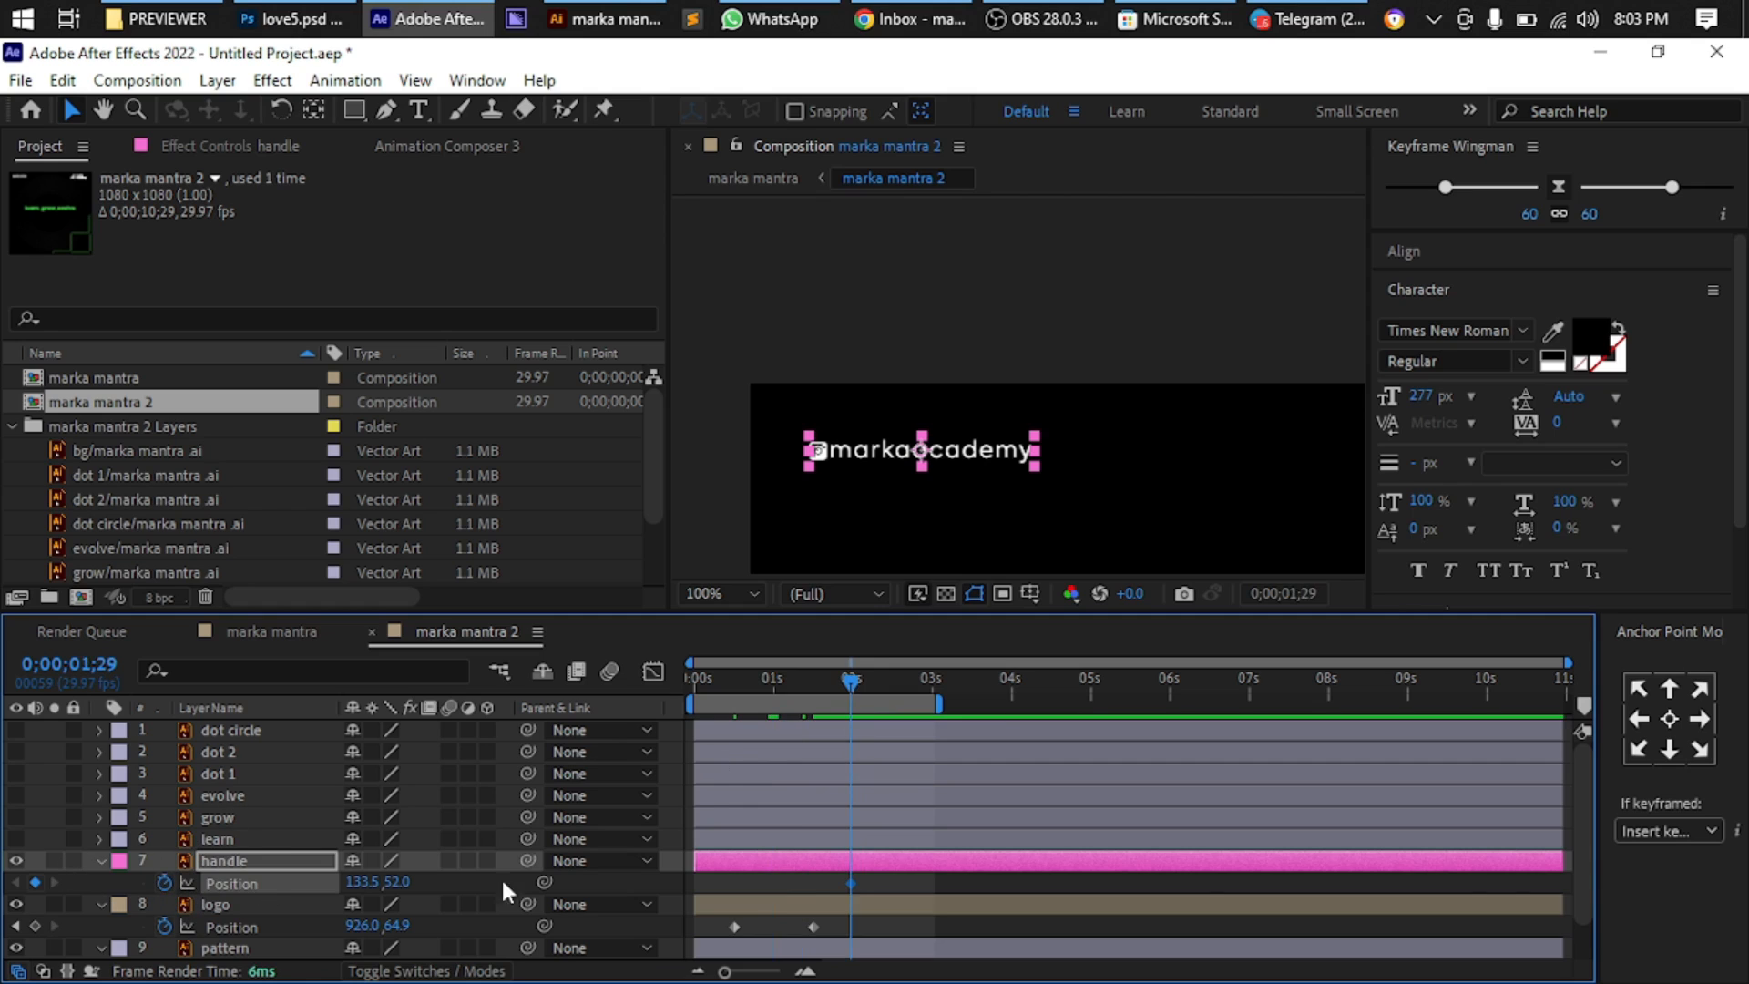
At 0;00;01;00, move the handle straight up above the canvas to Position about 133.5, -80 and preview the animation
click(772, 678)
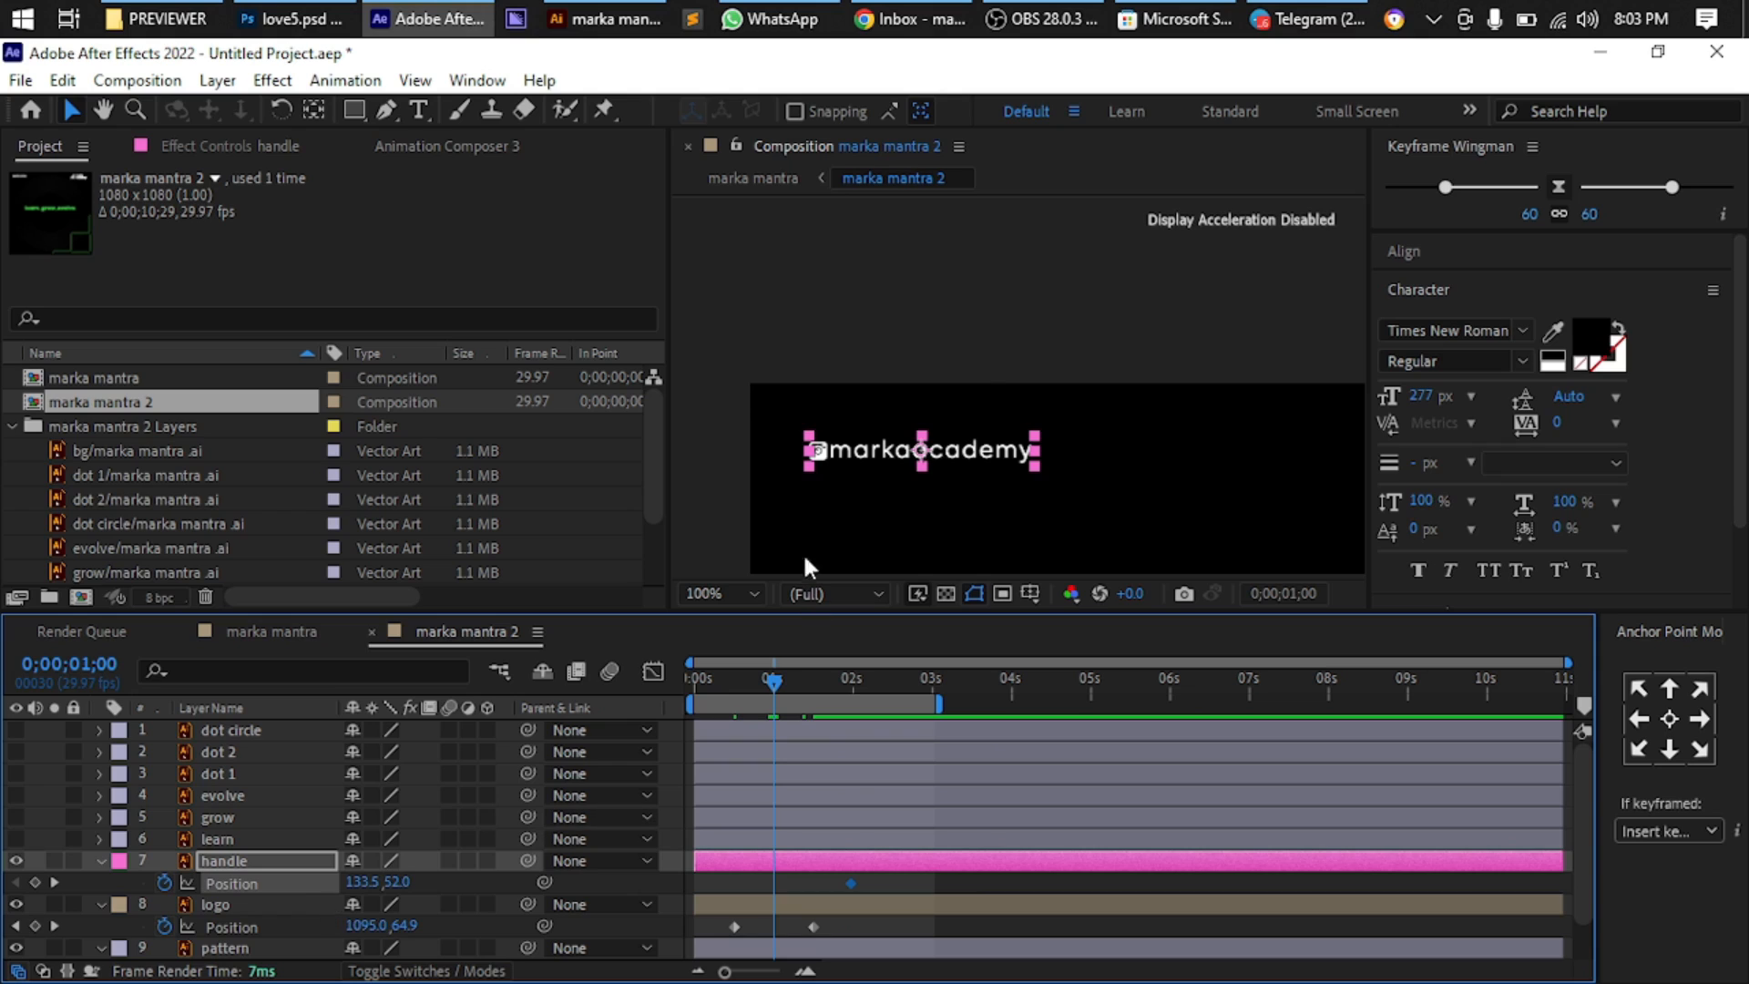
drag(924, 455, 949, 294)
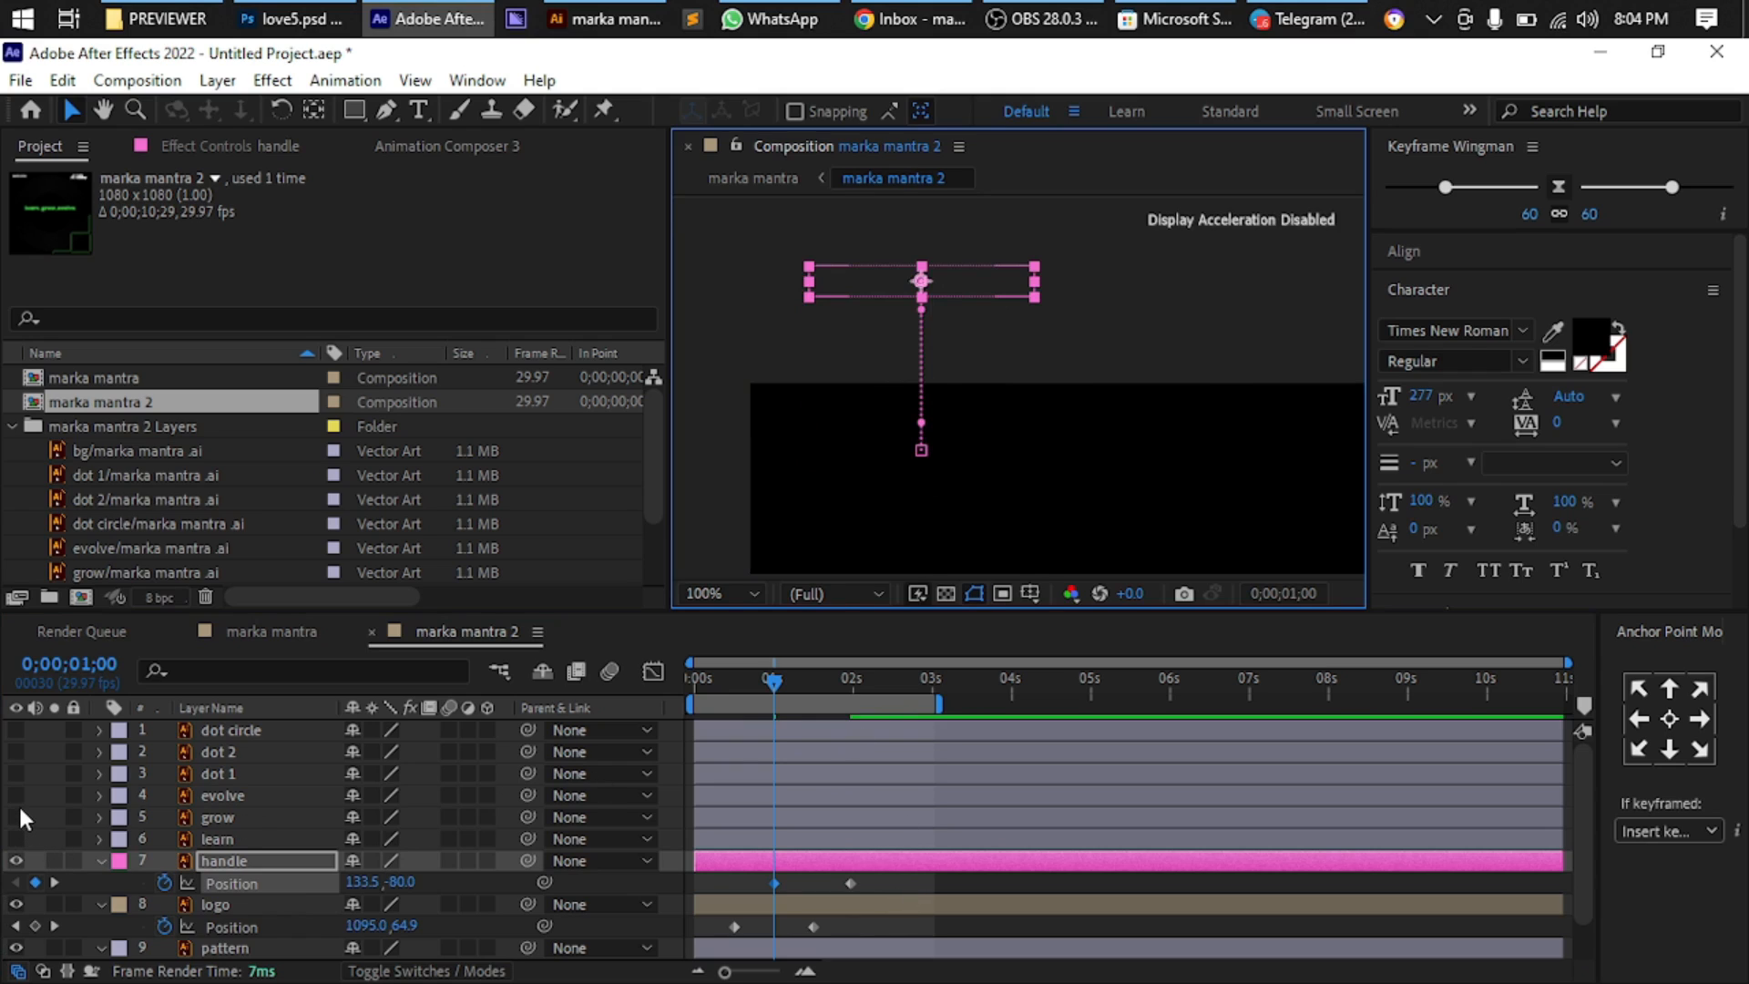
key(comma)
key(comma)
key(comma)
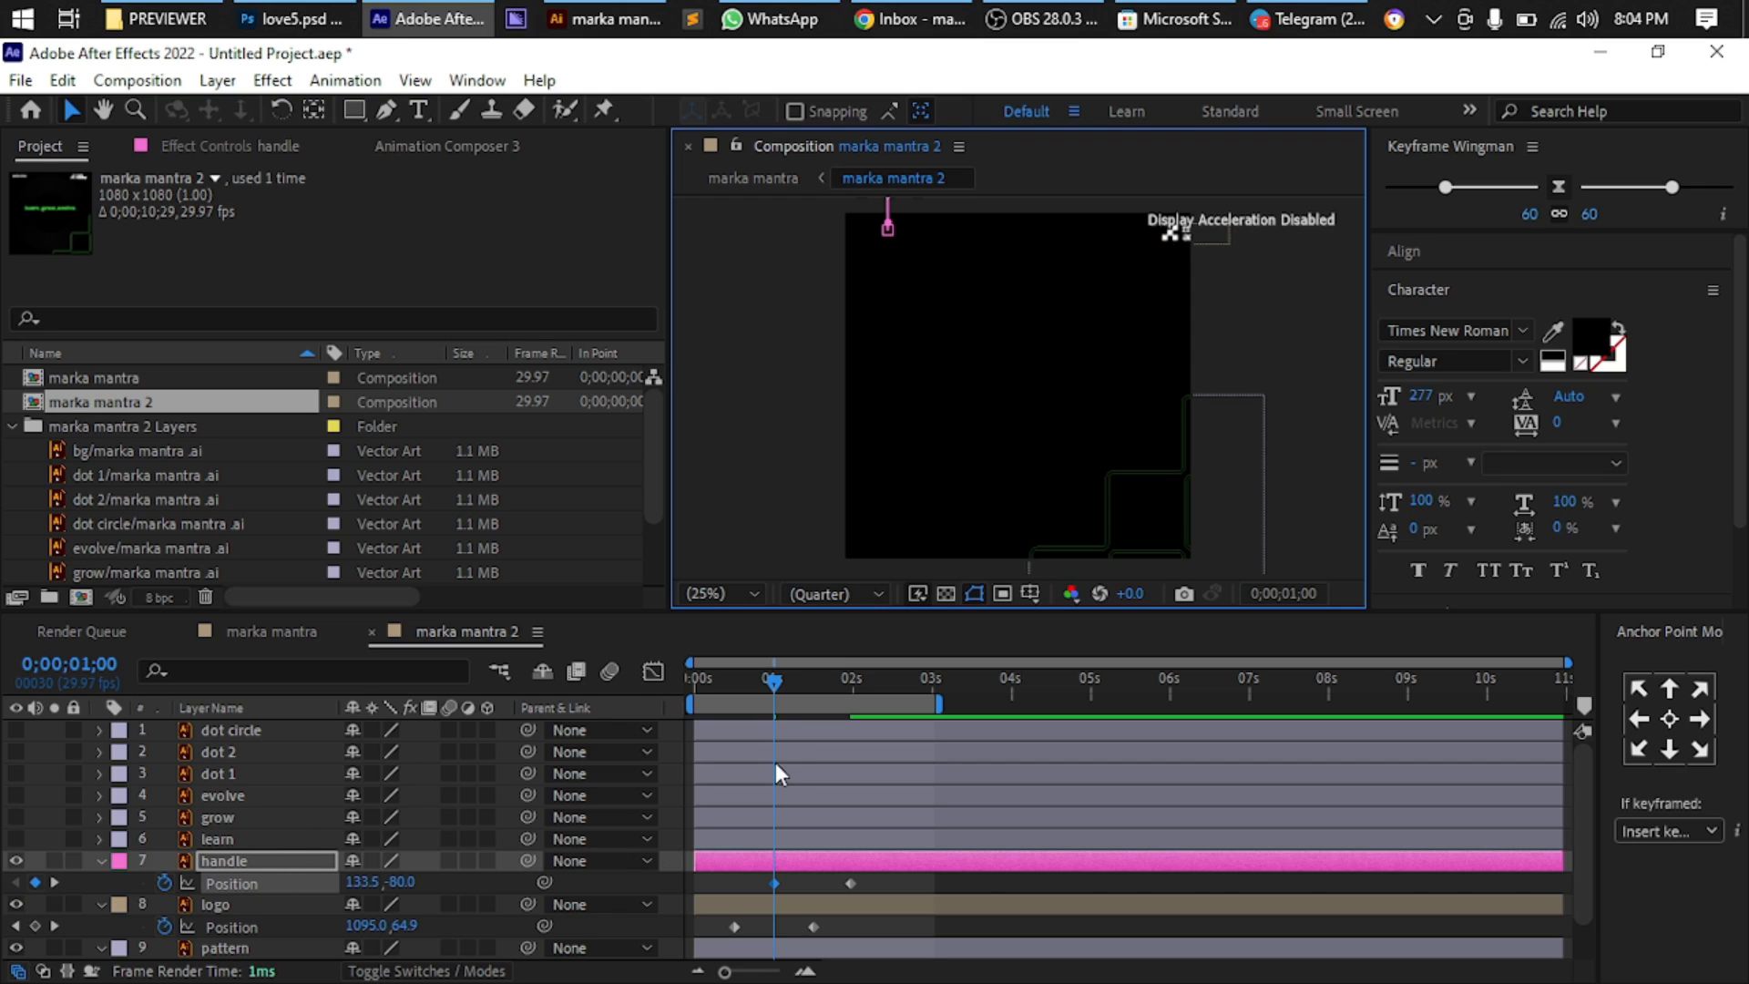
key(space)
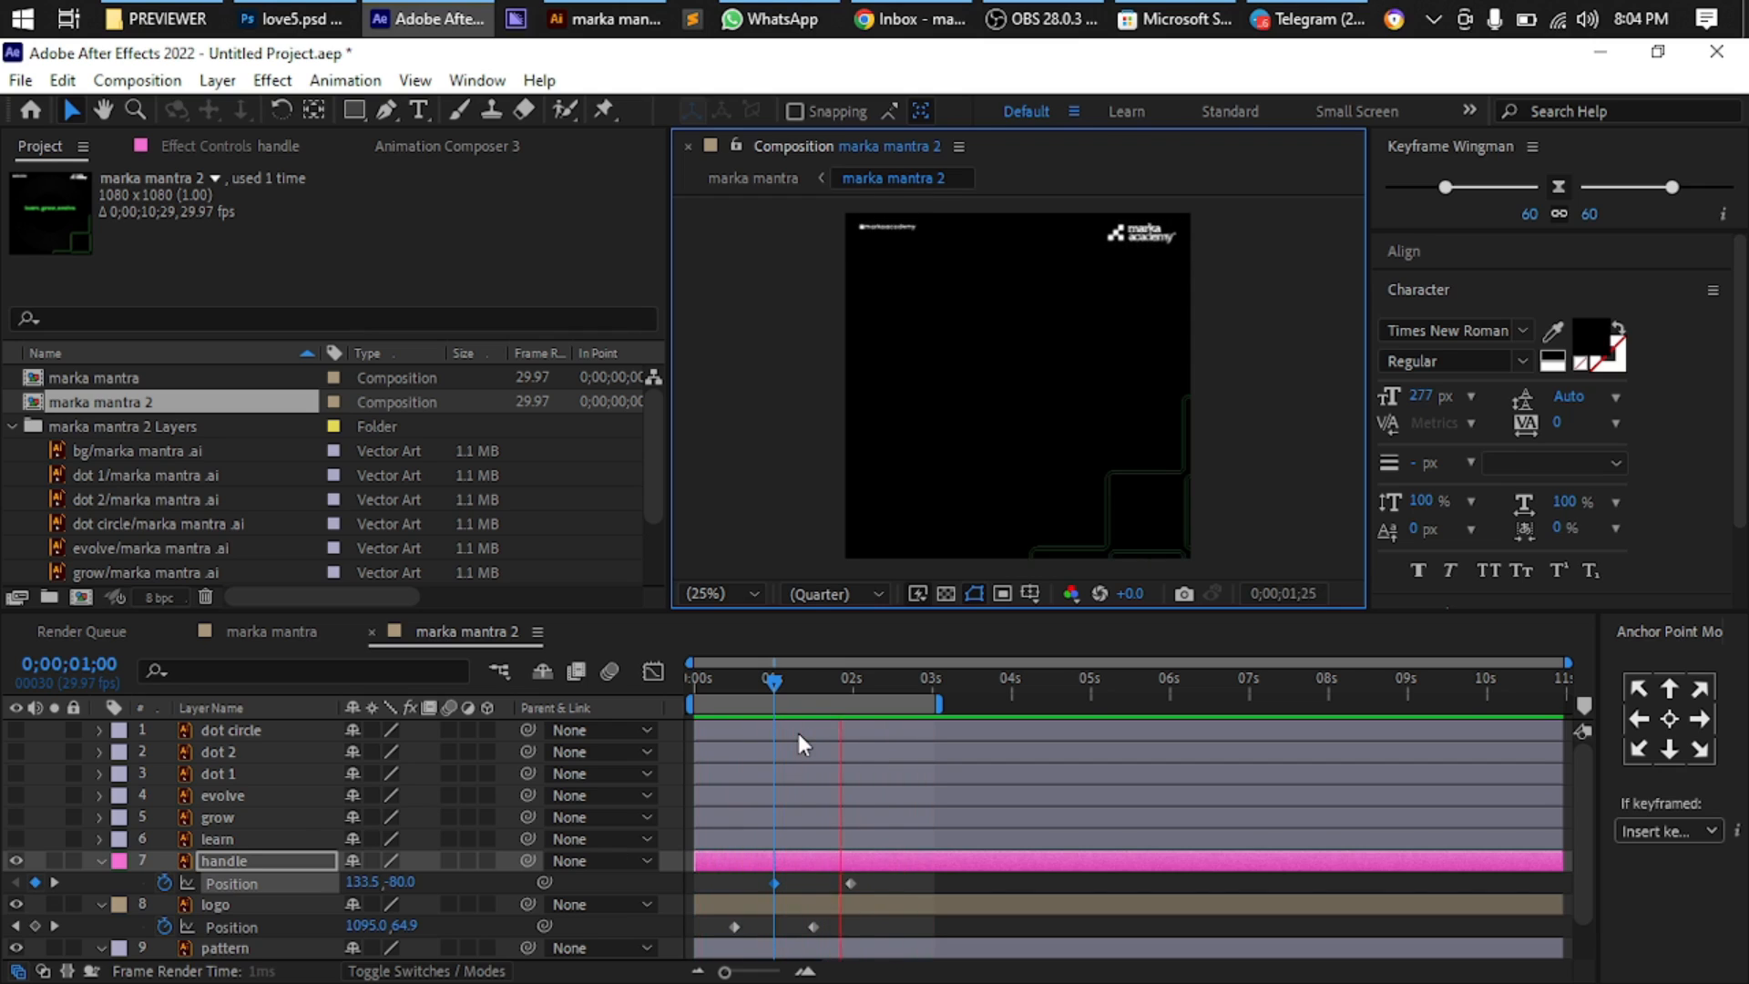
Ease both handle Position keyframes with Keyframe Wingman, setting the incoming and outgoing influence to 100
scroll(821, 732, down, 2)
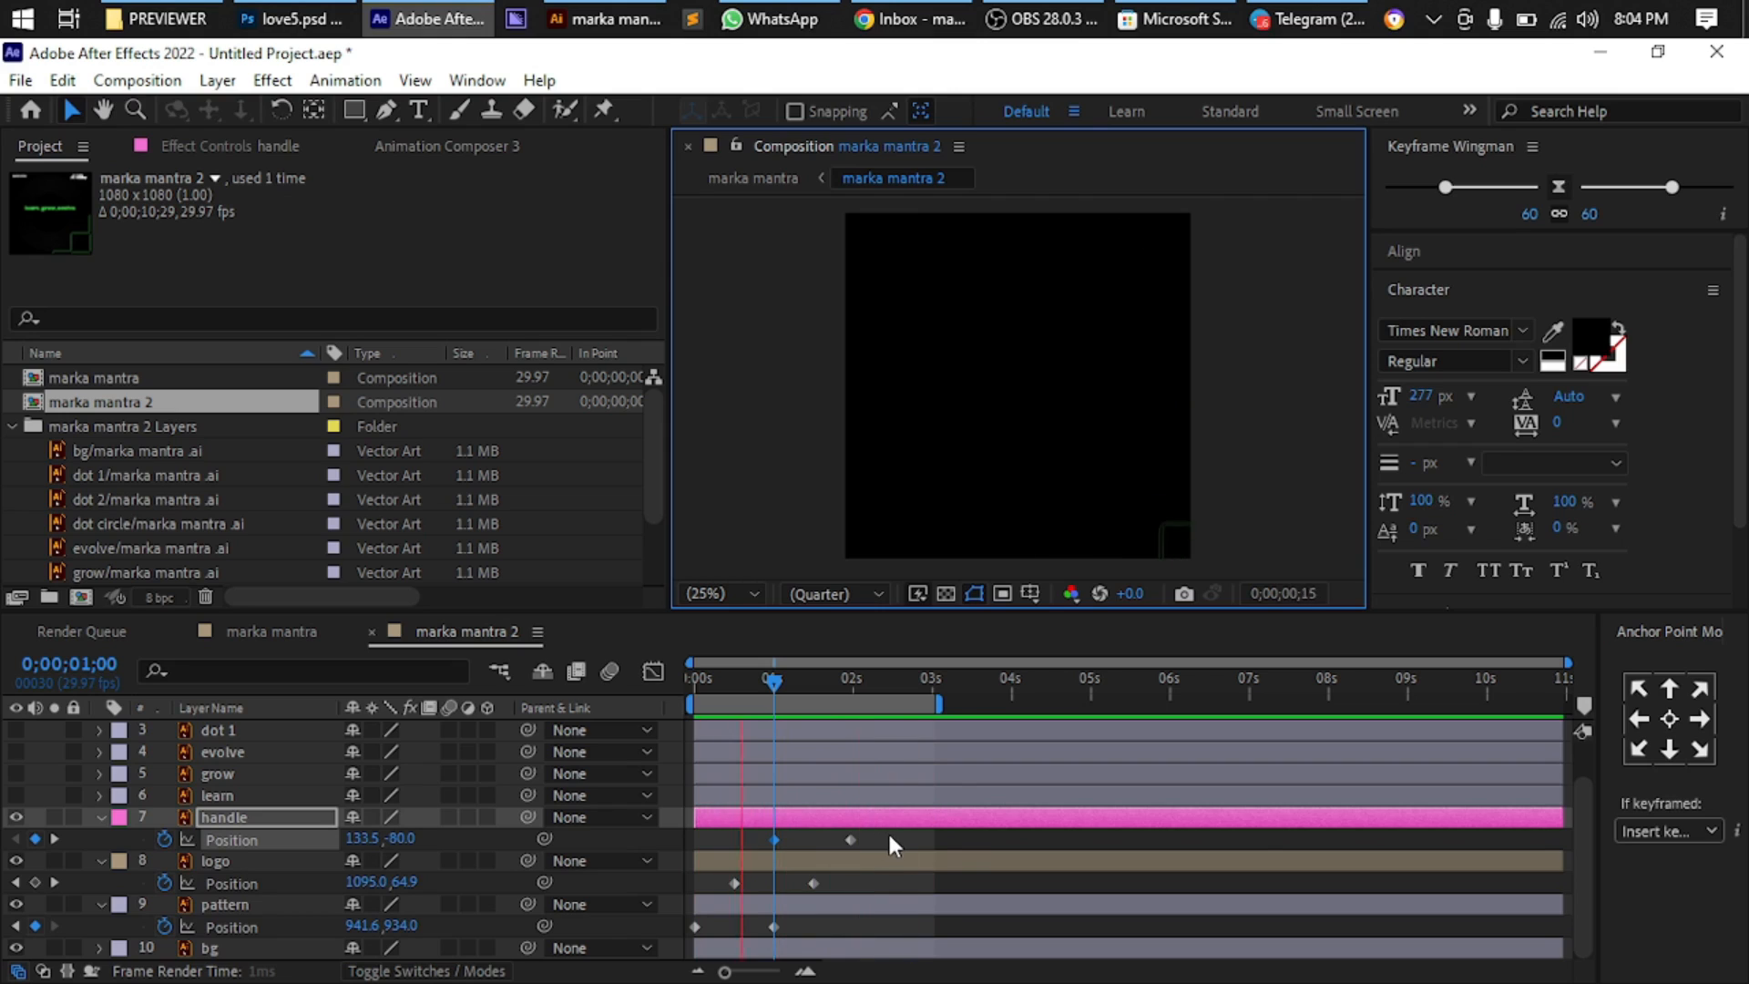
drag(888, 831, 754, 848)
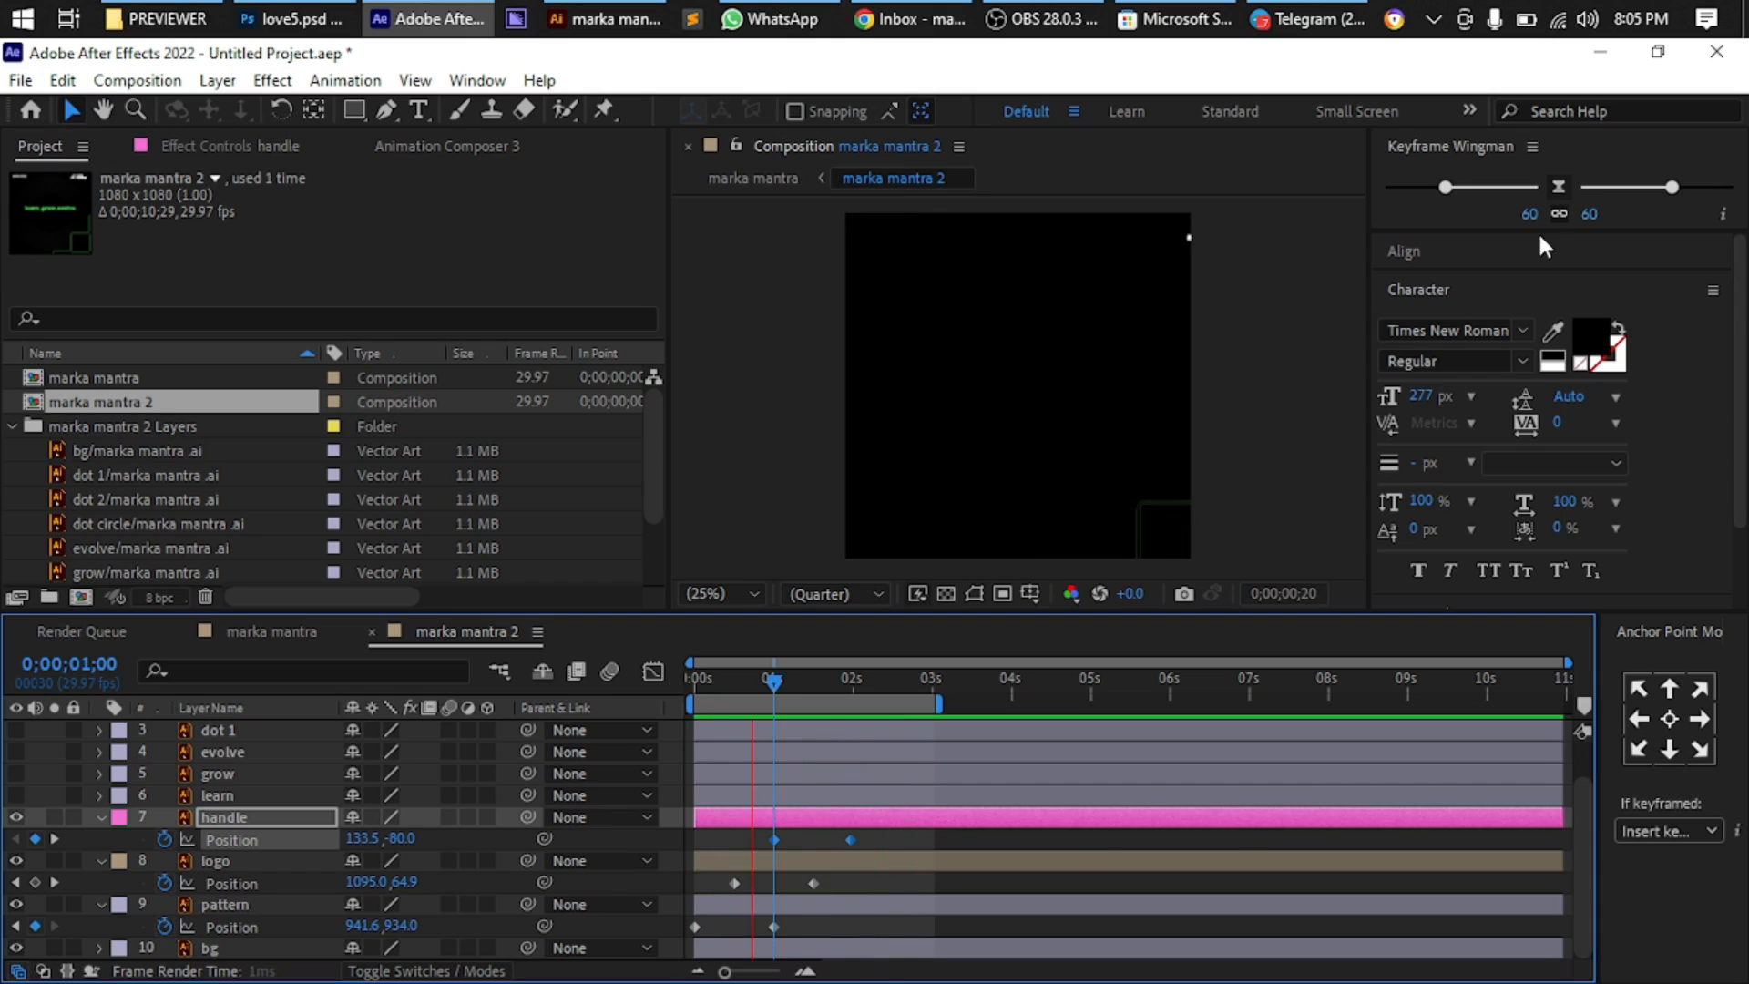
drag(1446, 184, 1368, 177)
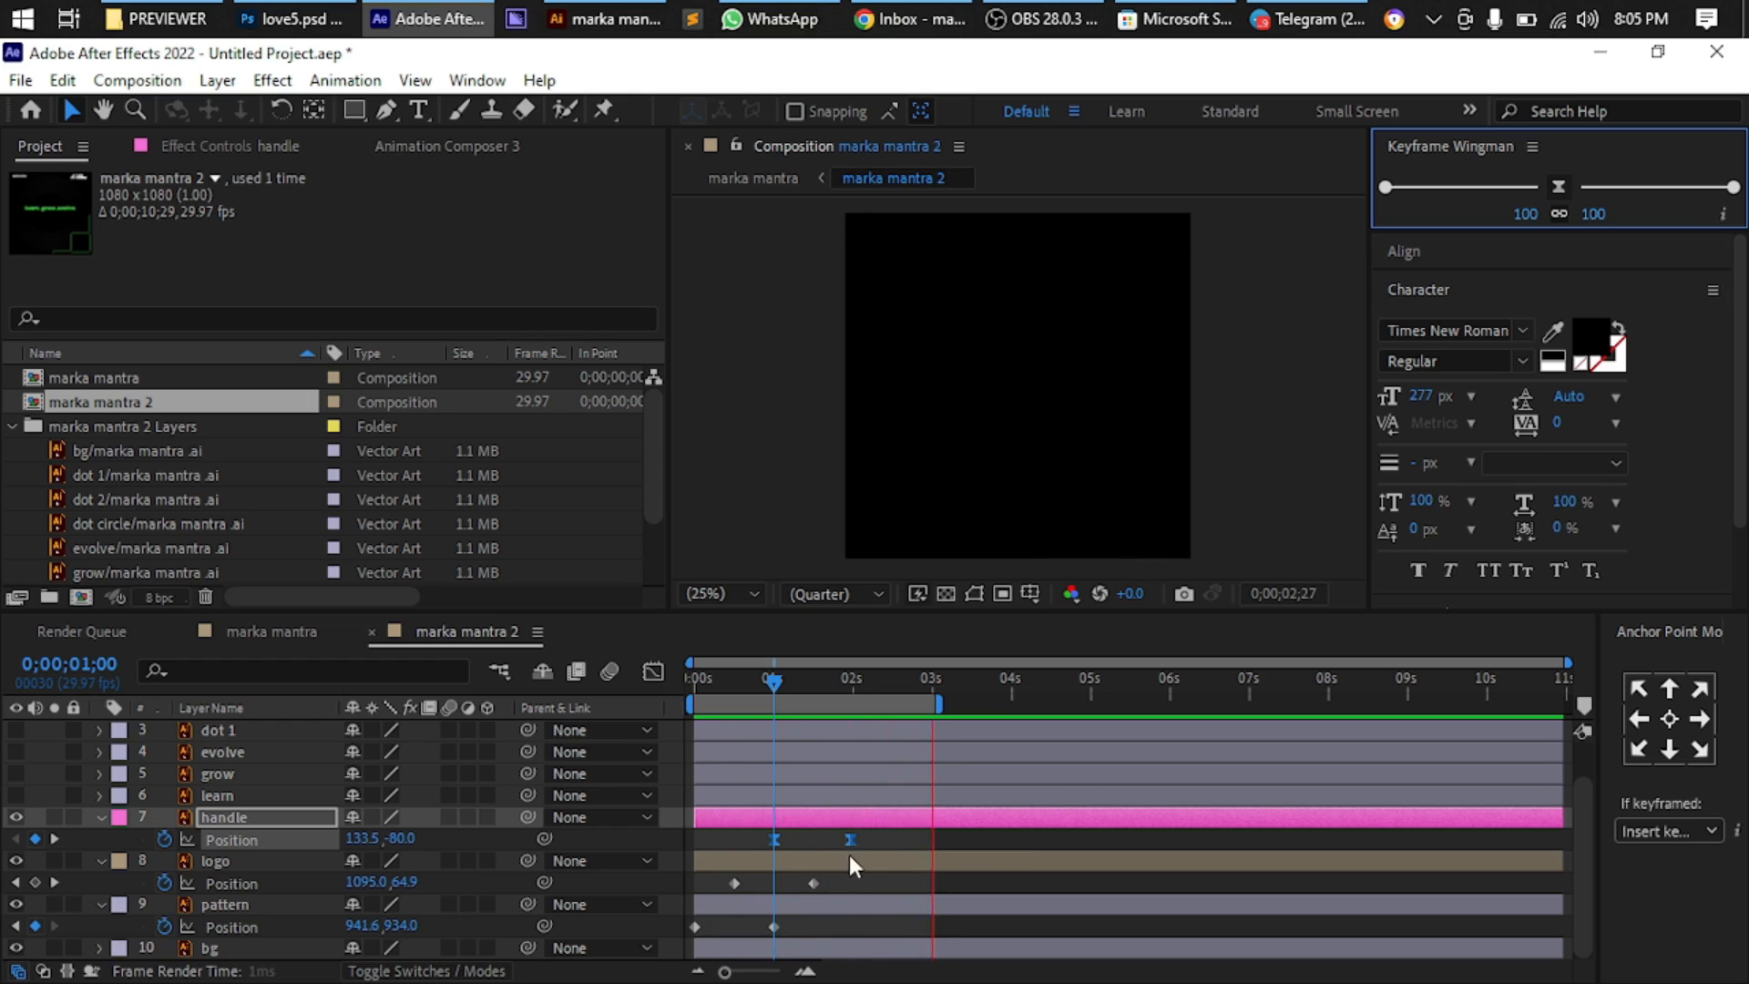
Ease both logo Position keyframes with the Keyframe Wingman values unlinked, using incoming influence 0 and outgoing influence 100
click(725, 893)
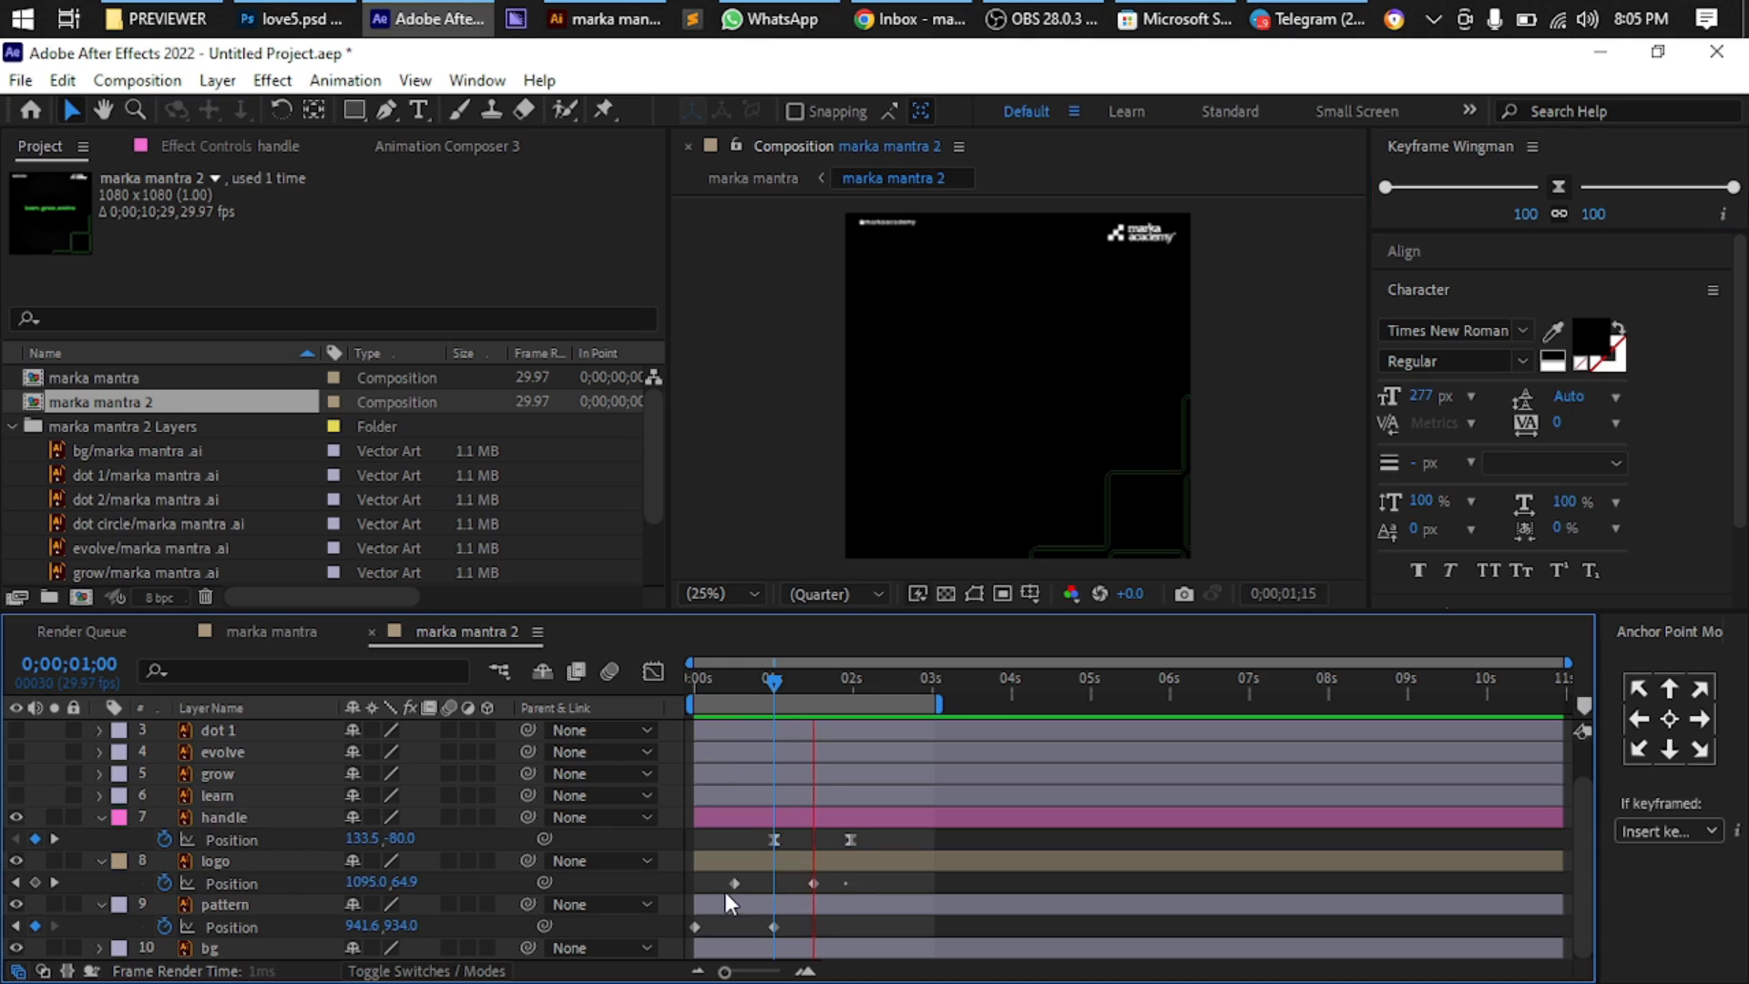
drag(725, 893, 719, 894)
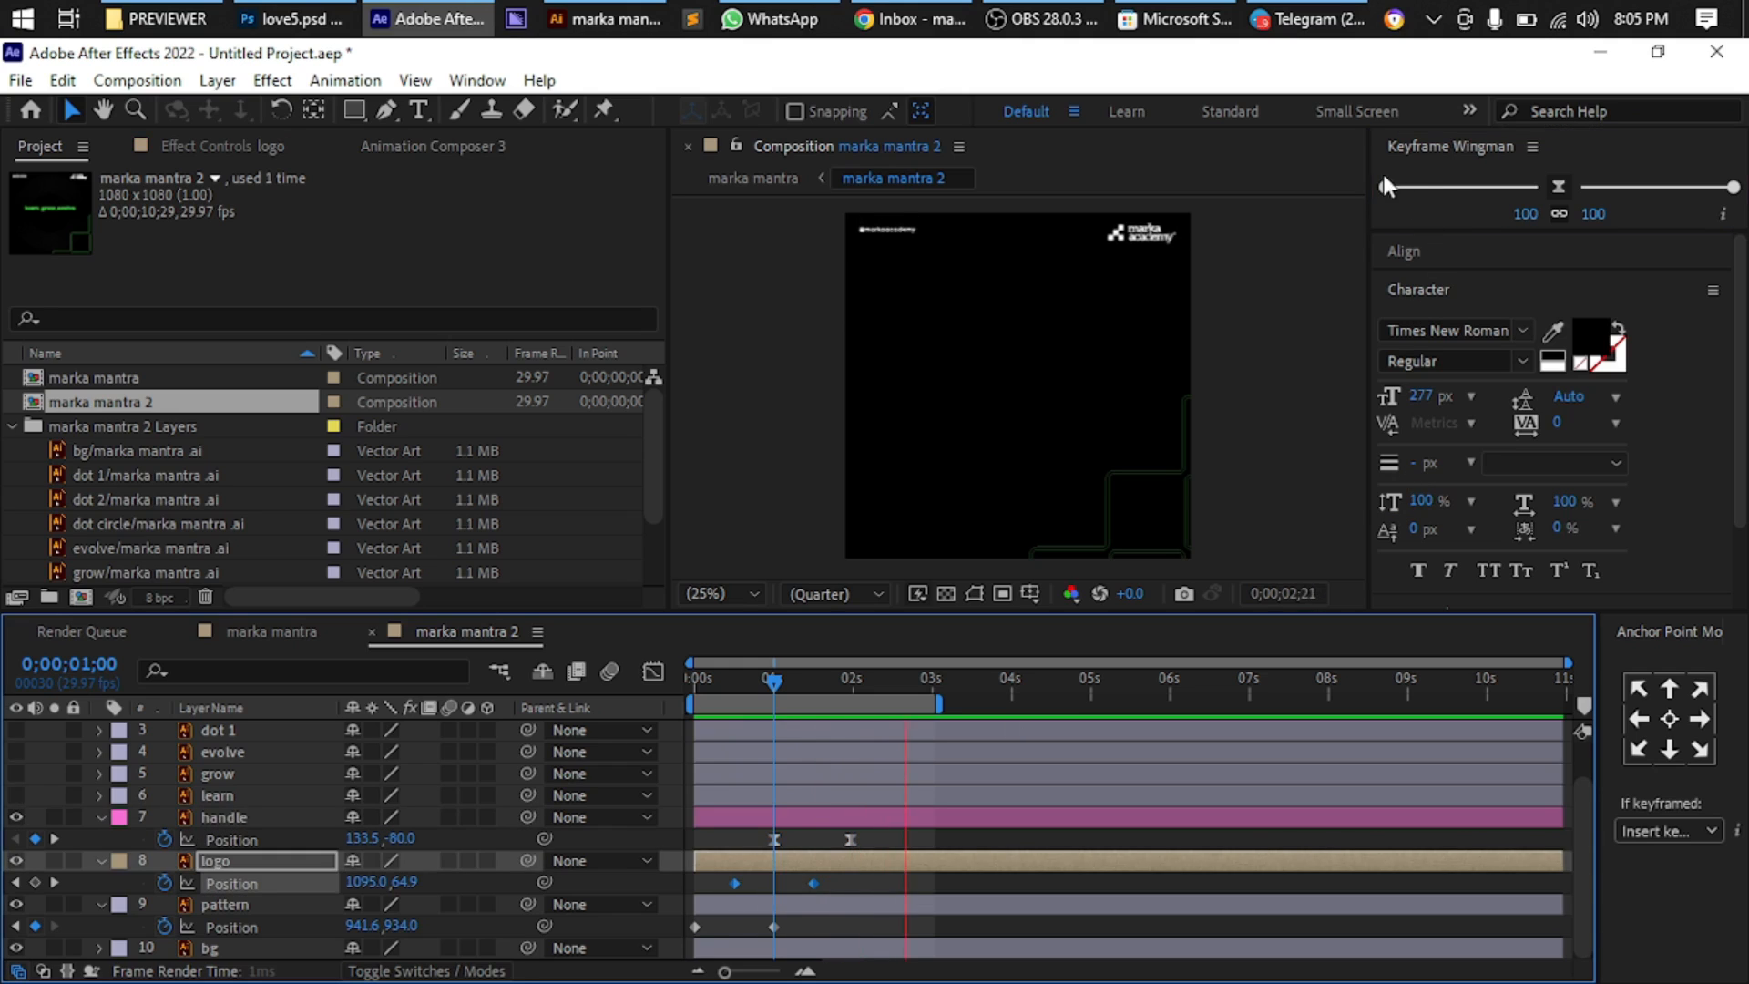
click(1561, 209)
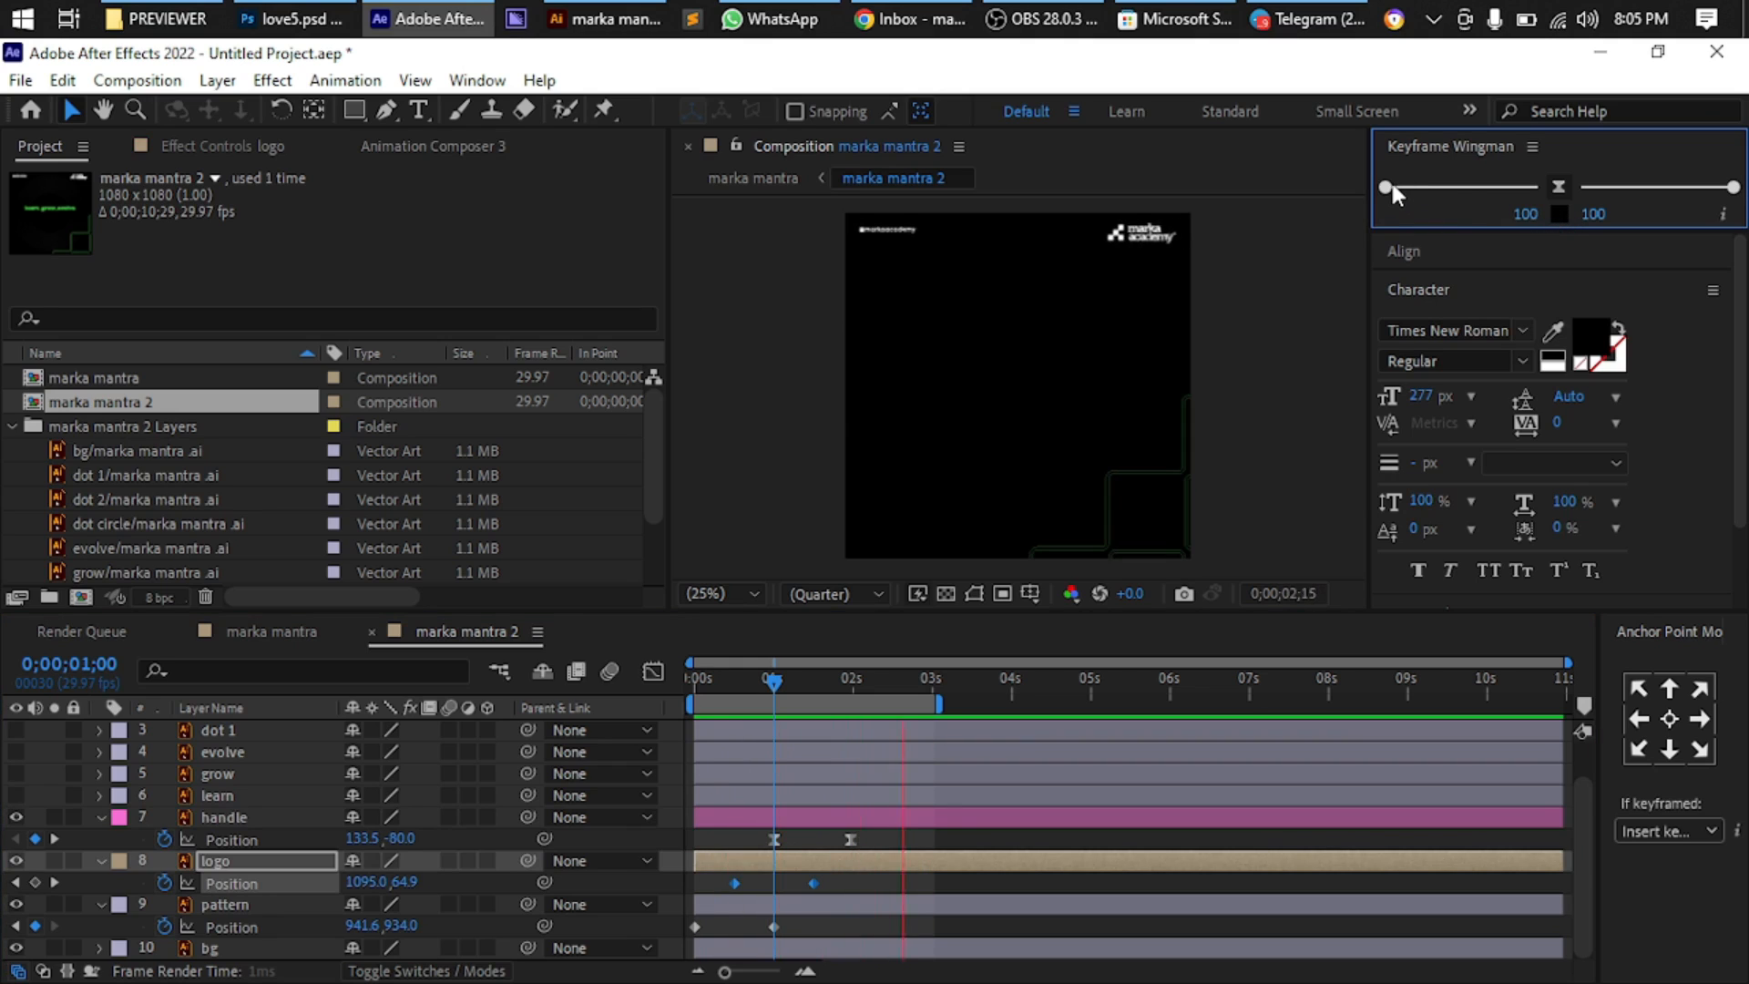
drag(1385, 184, 1538, 186)
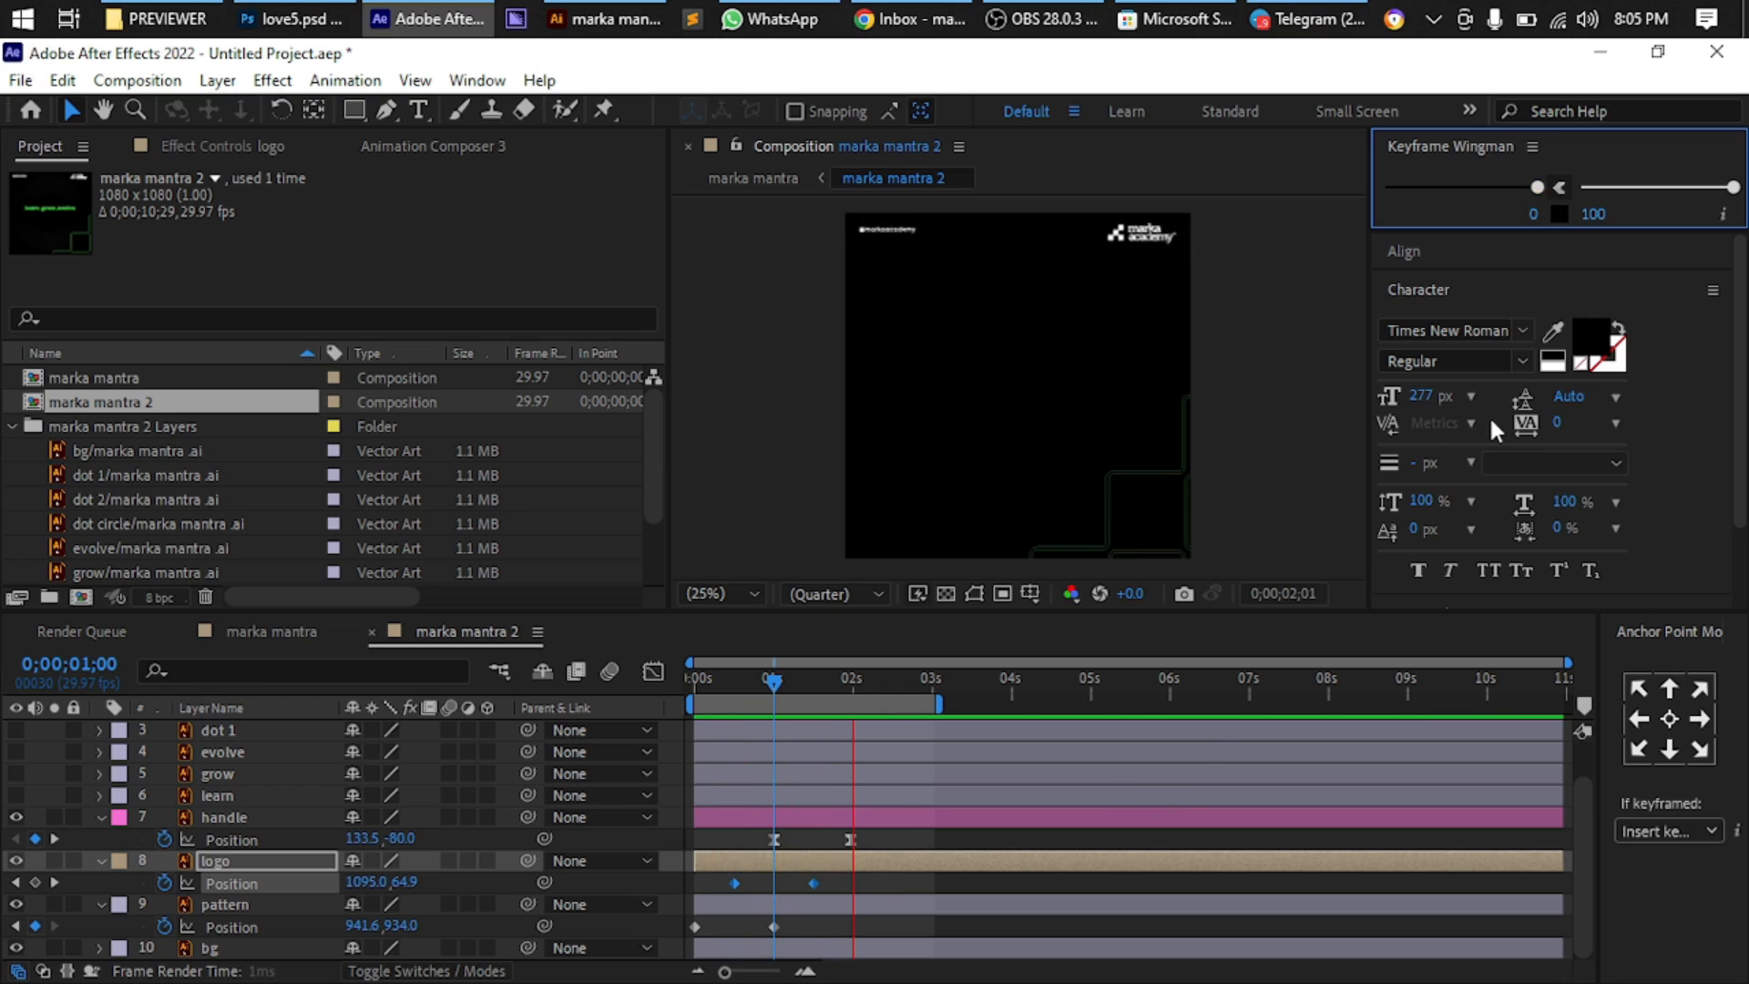
click(1560, 187)
Ease both pattern Position keyframes in Keyframe Wingman with incoming influence 55 and outgoing influence 59
click(713, 925)
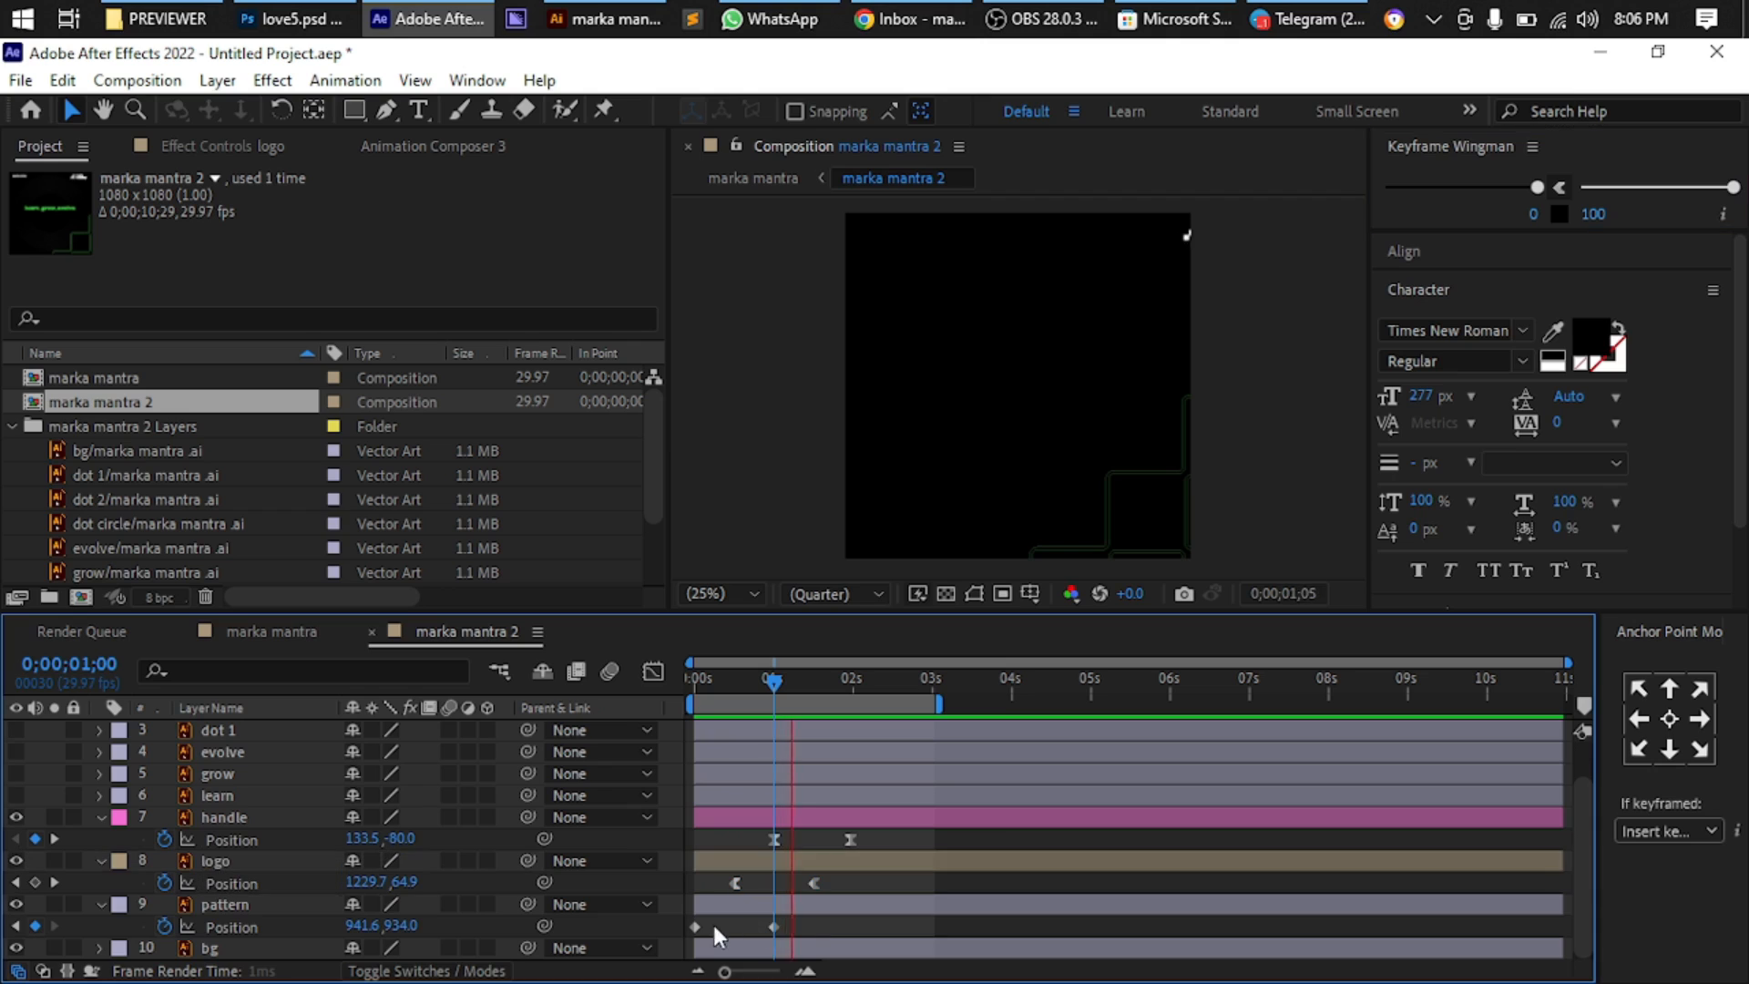
drag(713, 926, 660, 943)
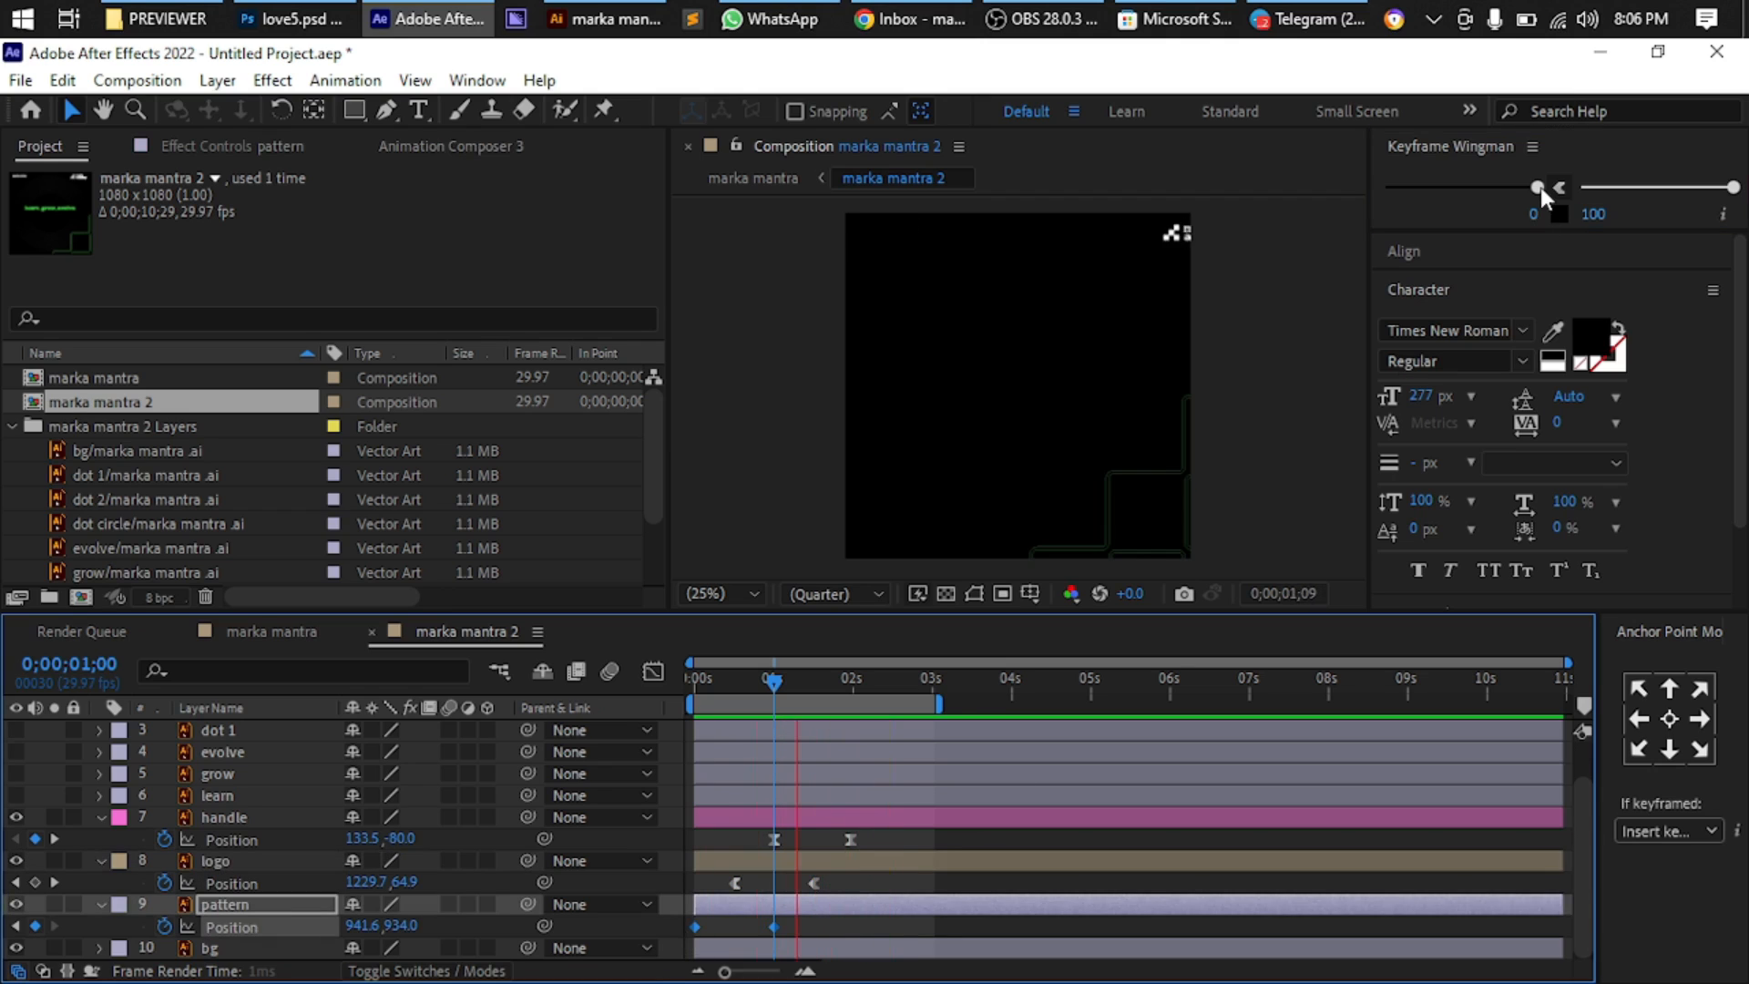
drag(1539, 189, 1457, 187)
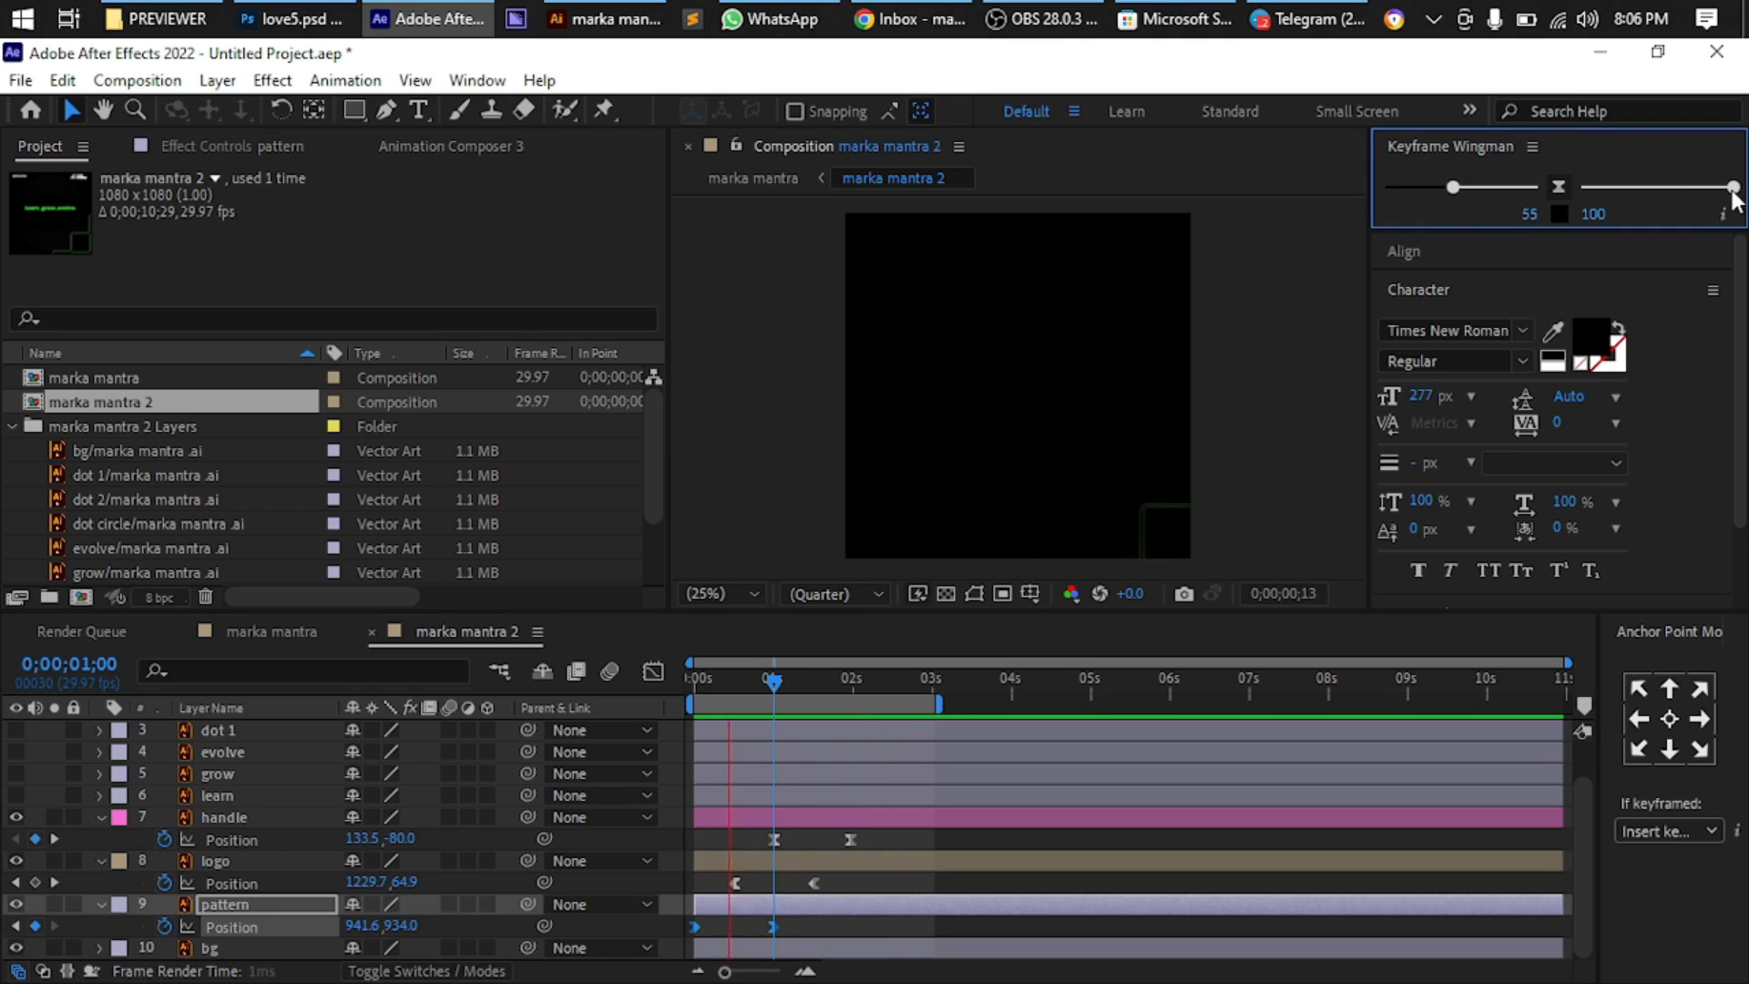
drag(1732, 193, 1674, 195)
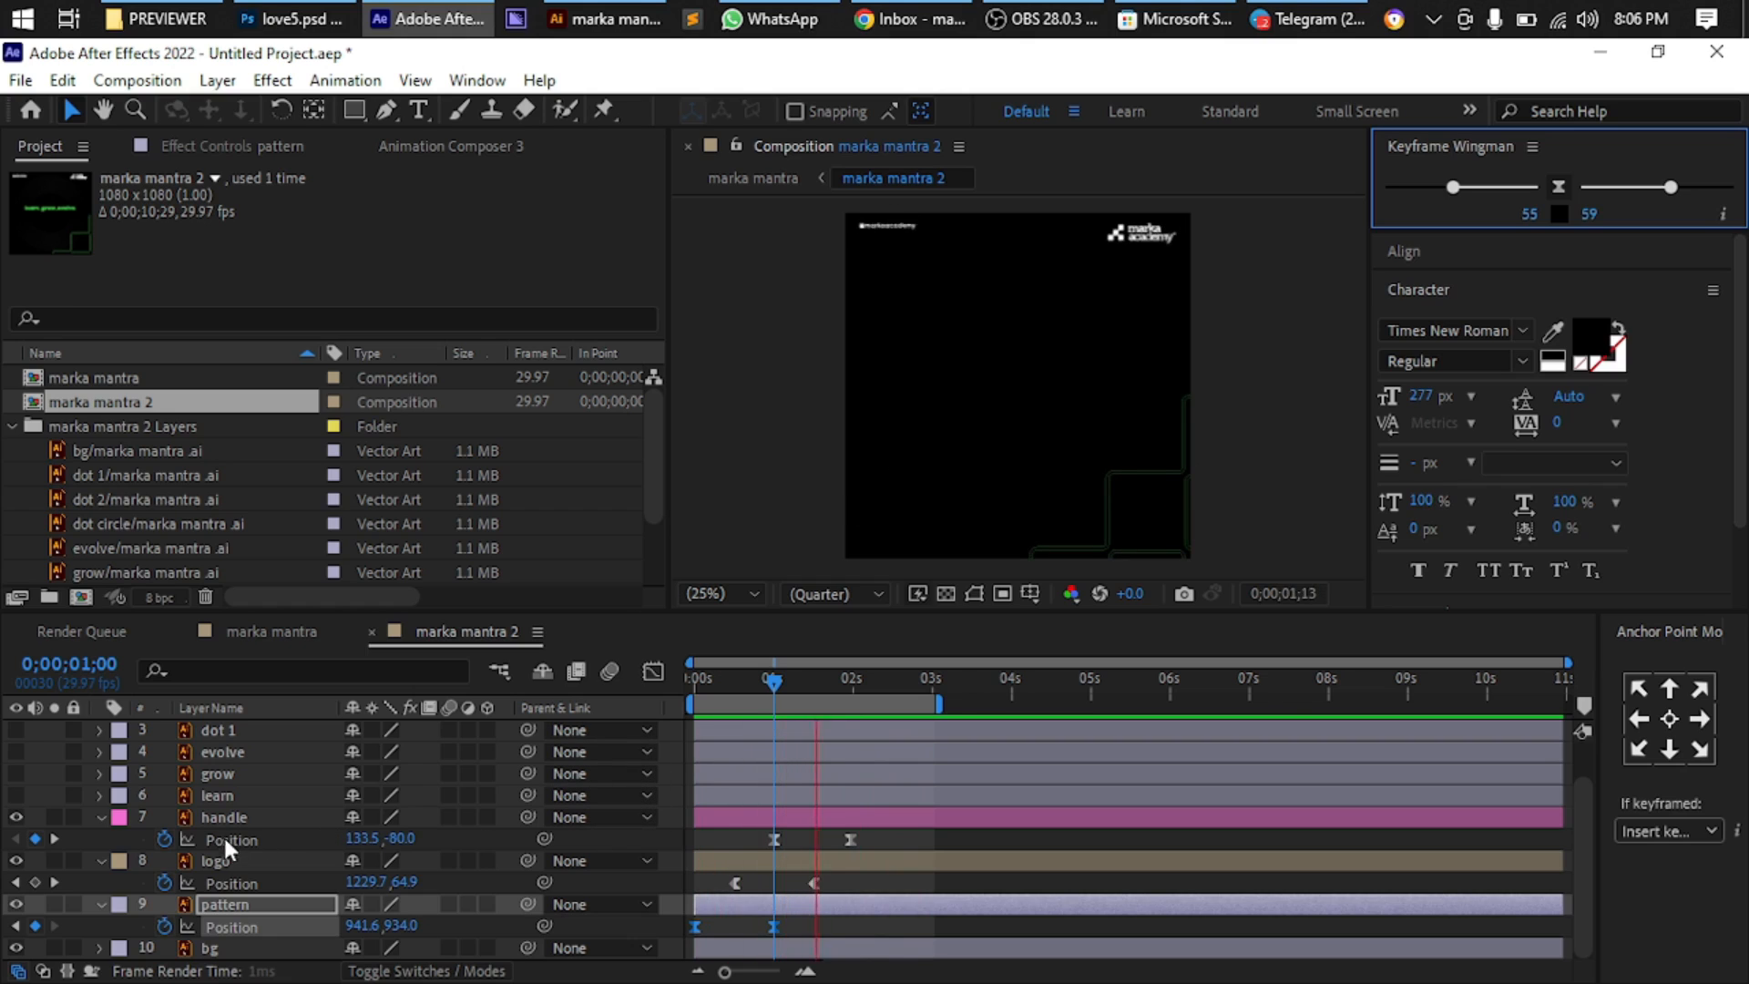
Make the learn layer visible and give it an Orange label
click(16, 796)
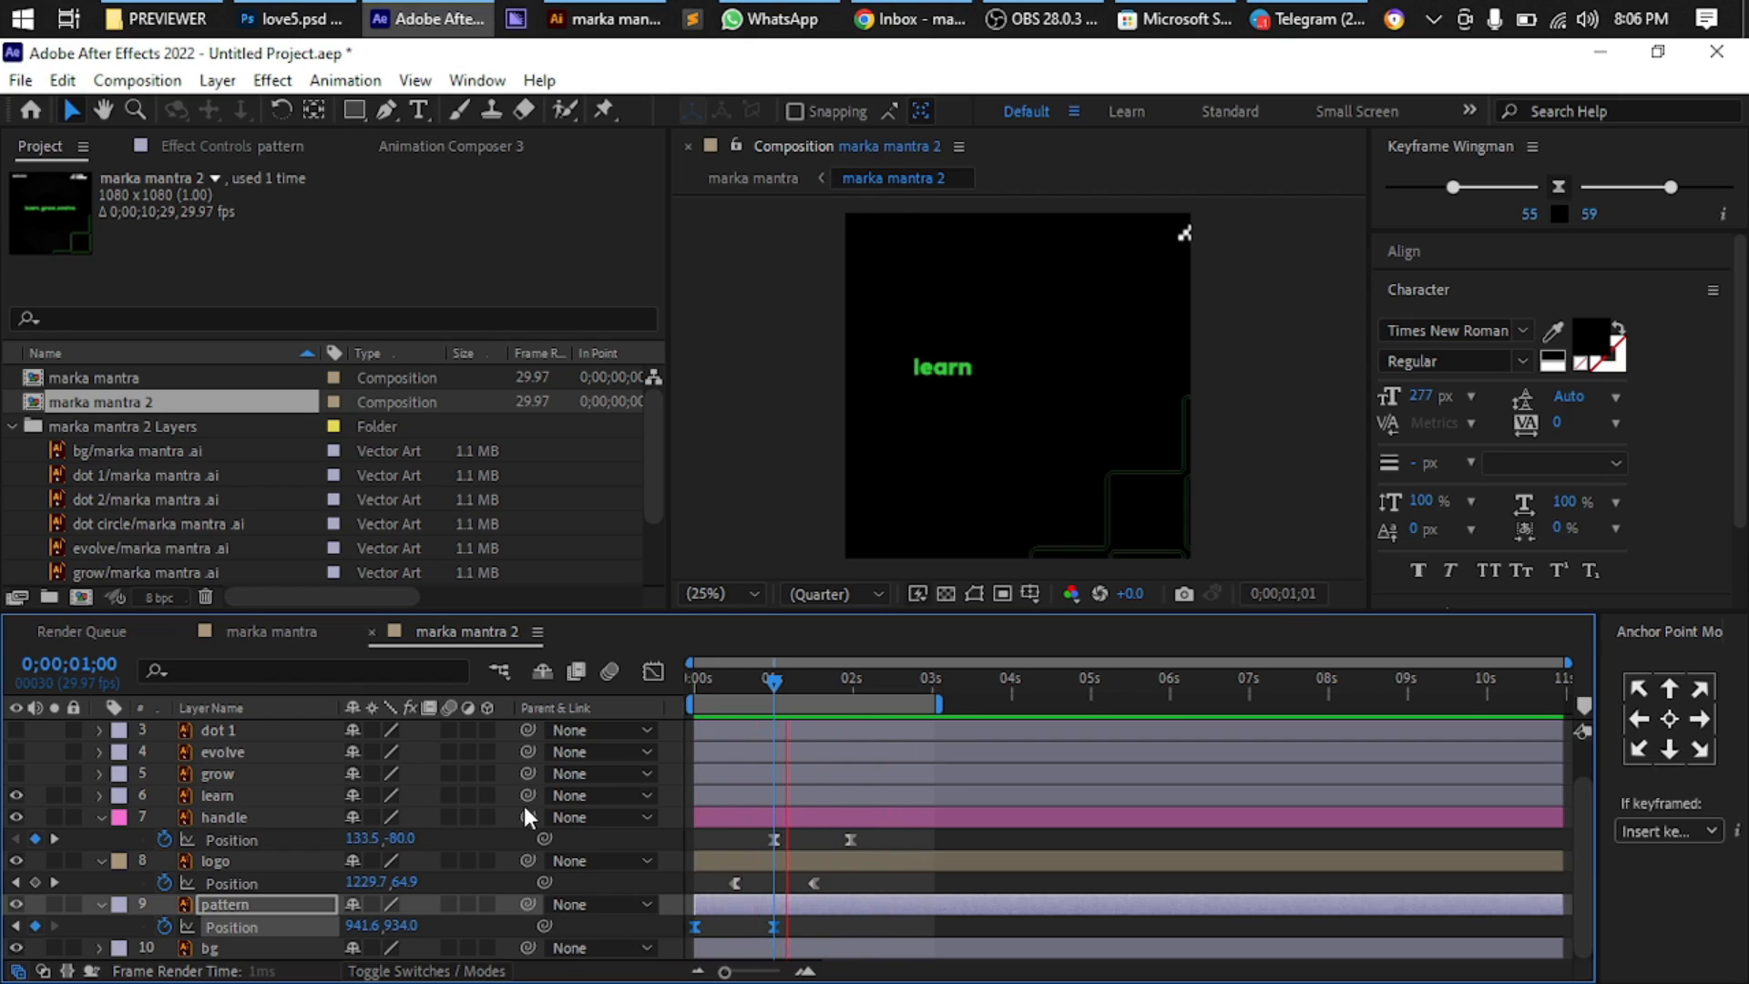
click(120, 795)
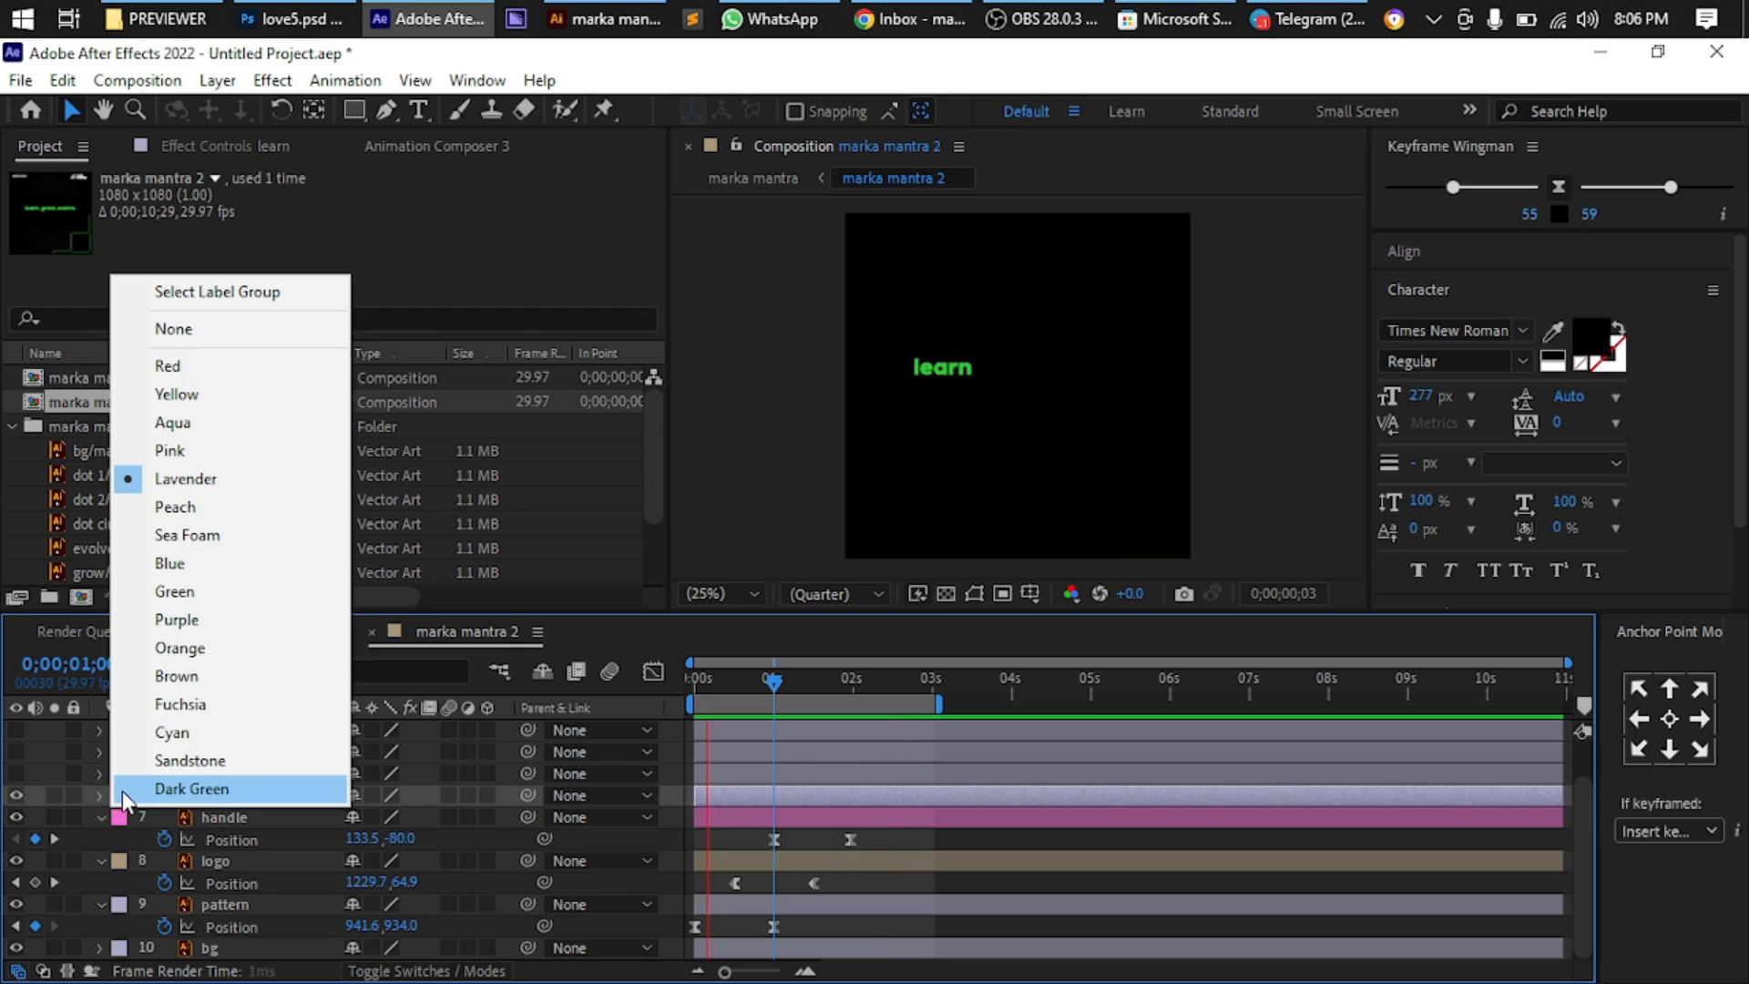
click(200, 658)
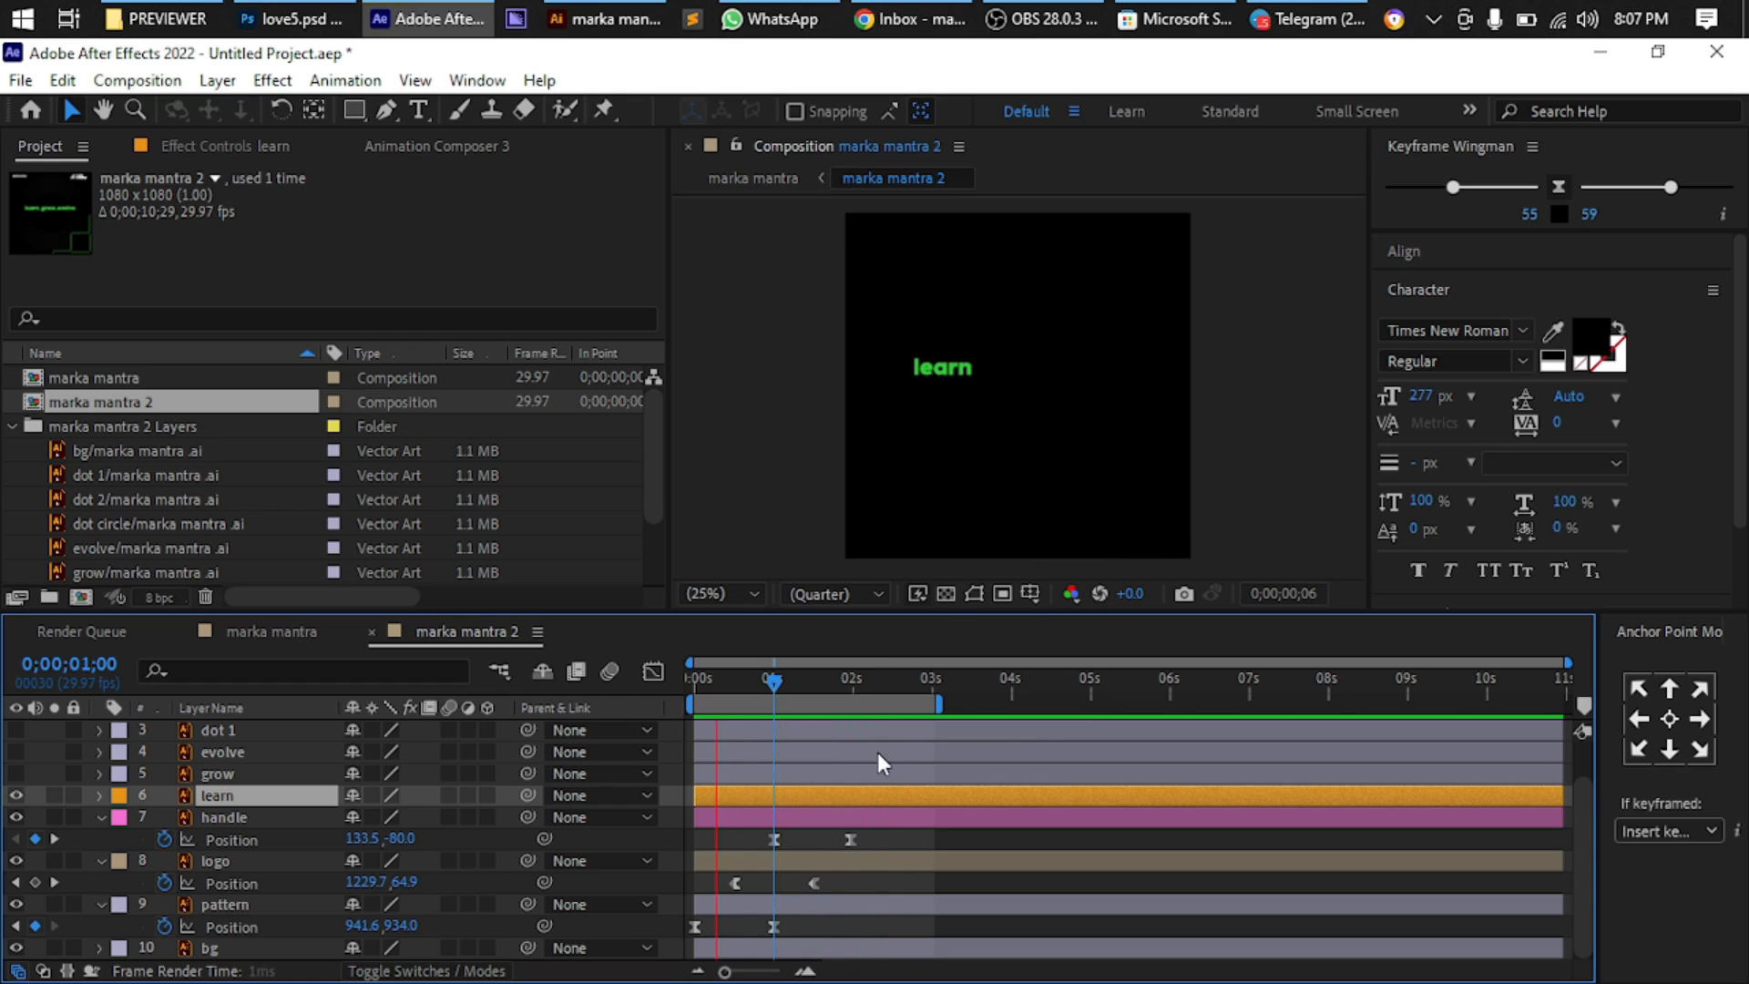
Reveal the learn layer's Opacity and set a 100% keyframe for it at 0;00;02;29
click(877, 678)
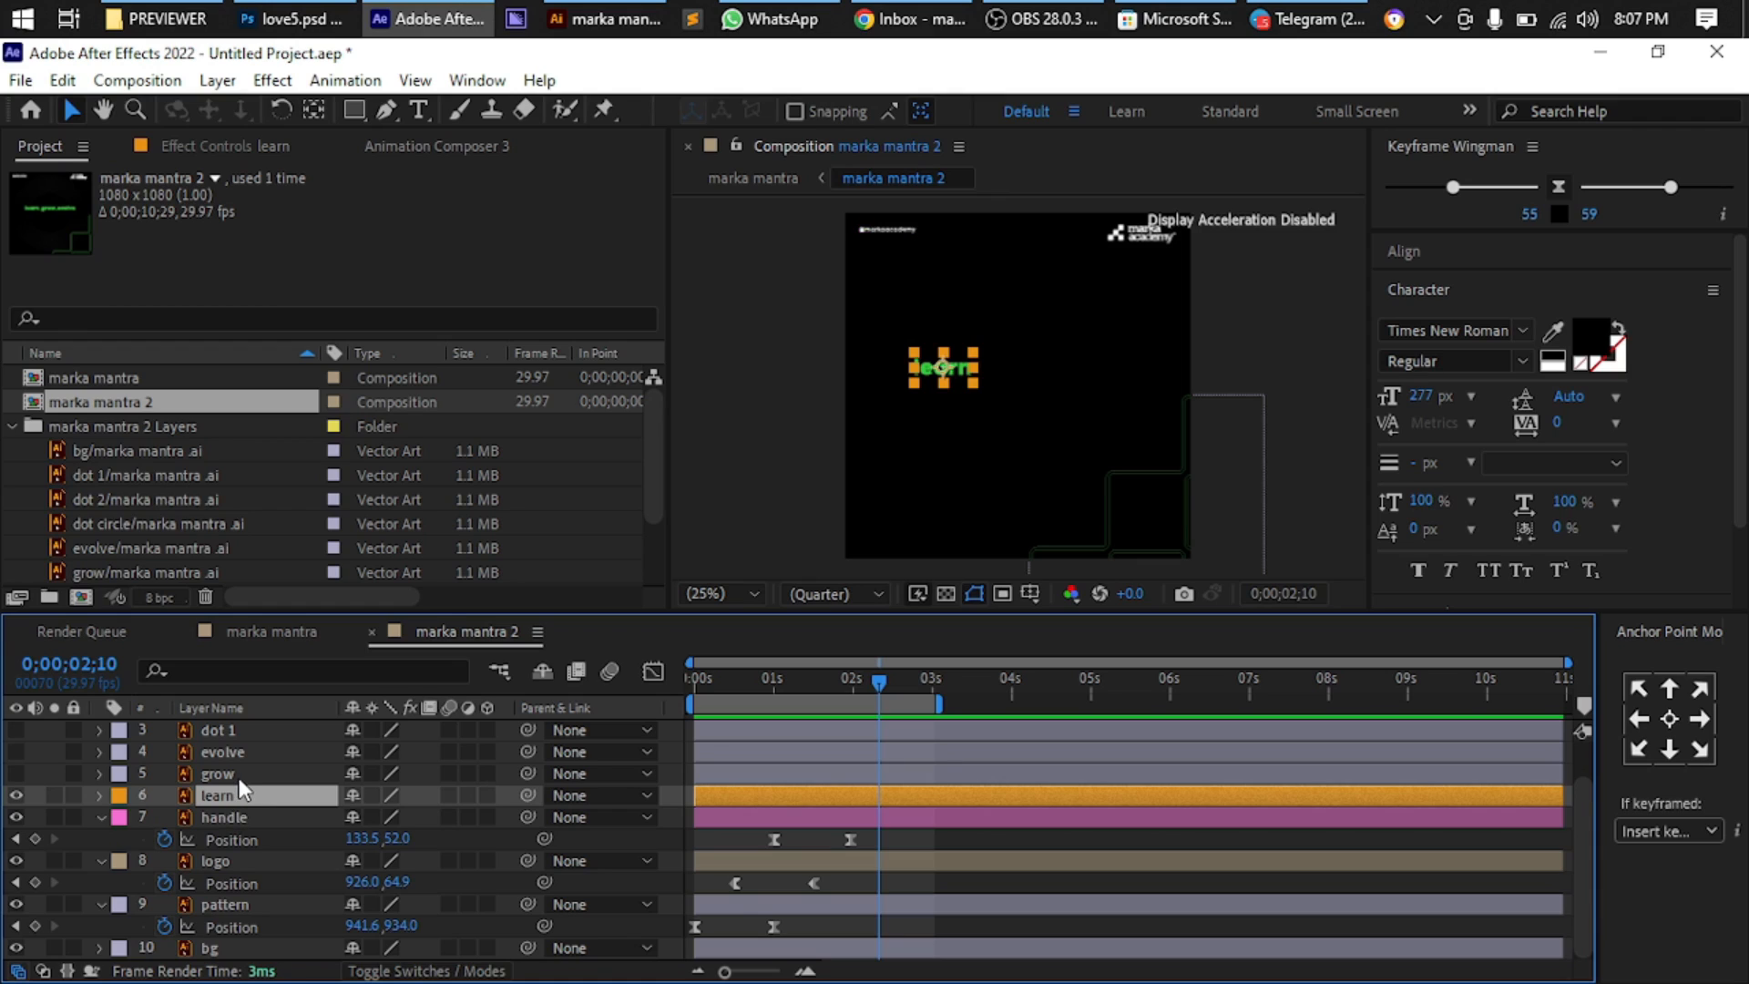
key(t)
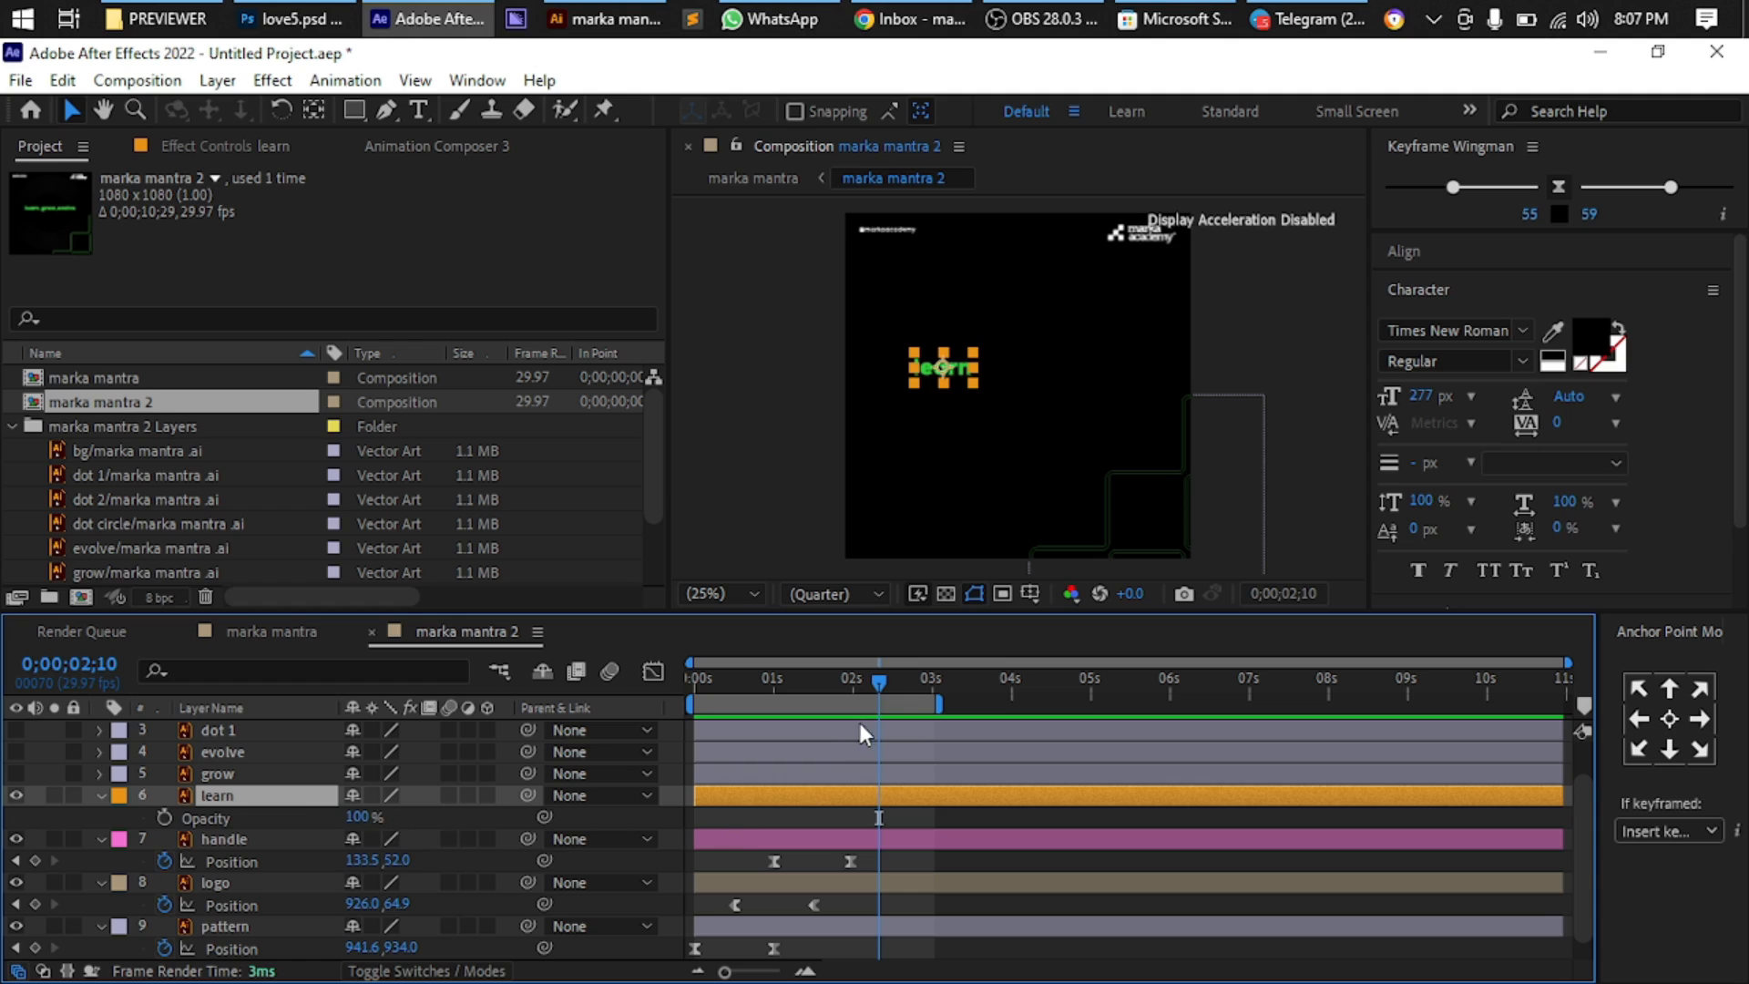
drag(880, 681, 931, 698)
click(166, 816)
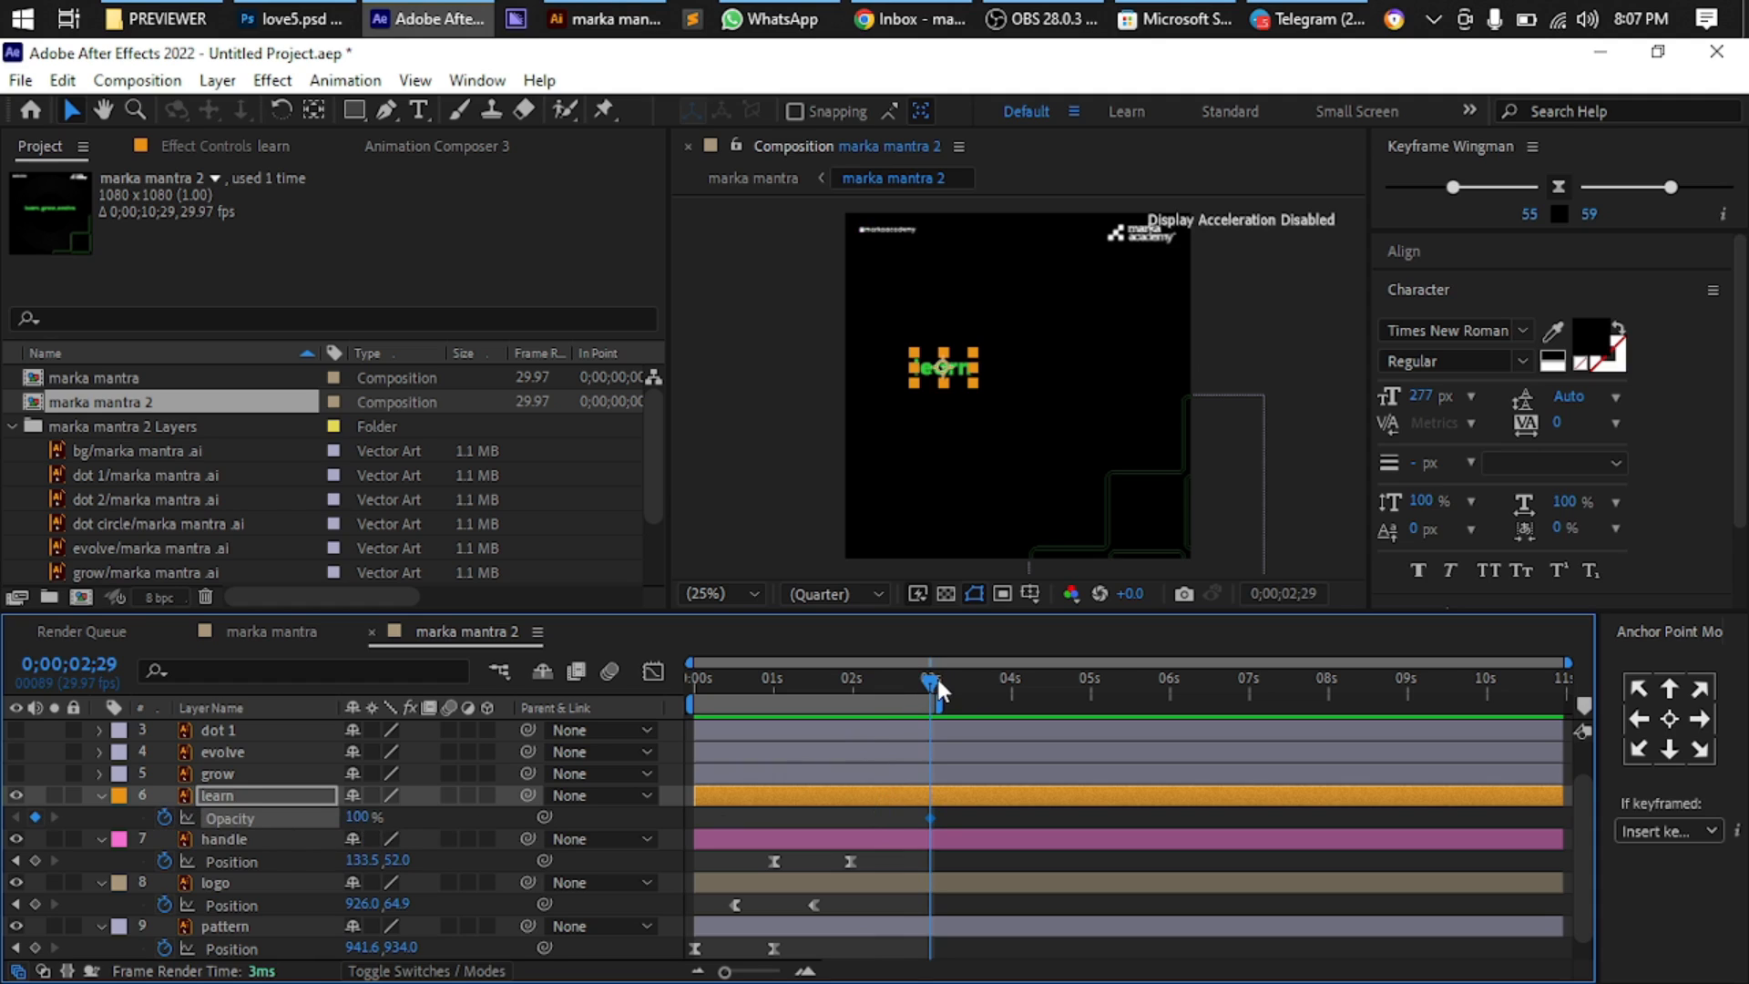
At 0;00;01;27, set the learn layer's Opacity to 0% and dismiss the error dialog
drag(937, 680, 846, 692)
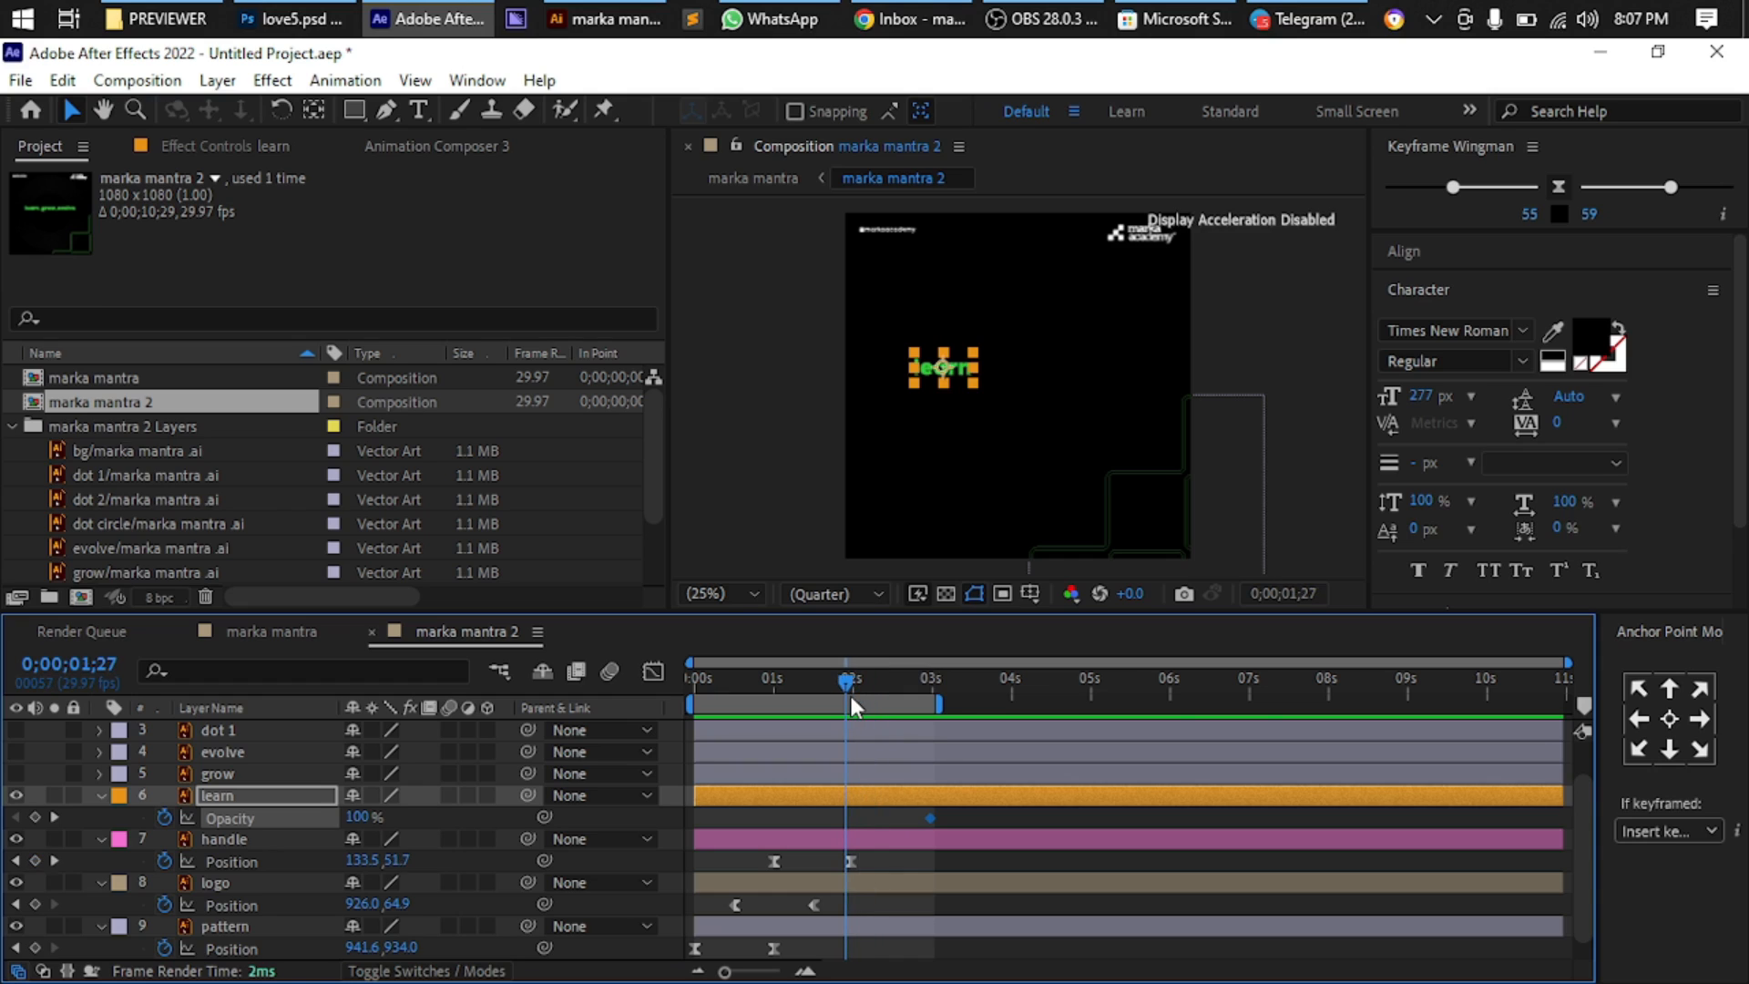
click(365, 815)
text(0)
key(Return)
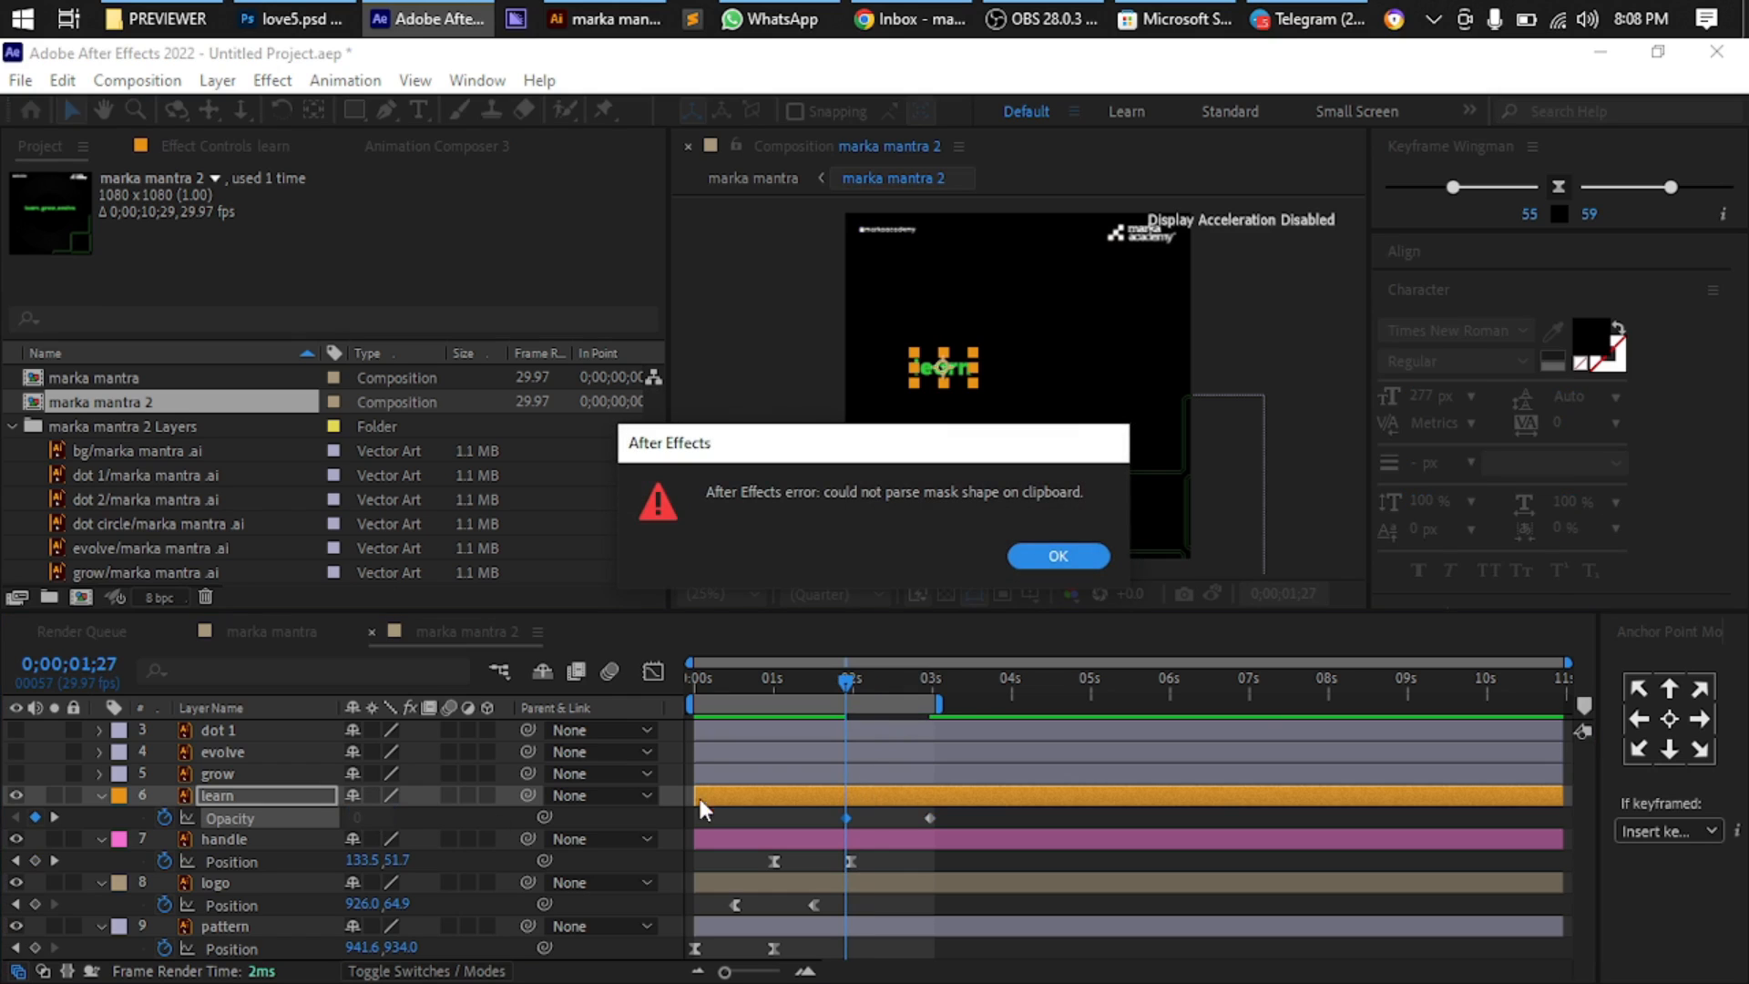
click(1036, 562)
click(1044, 546)
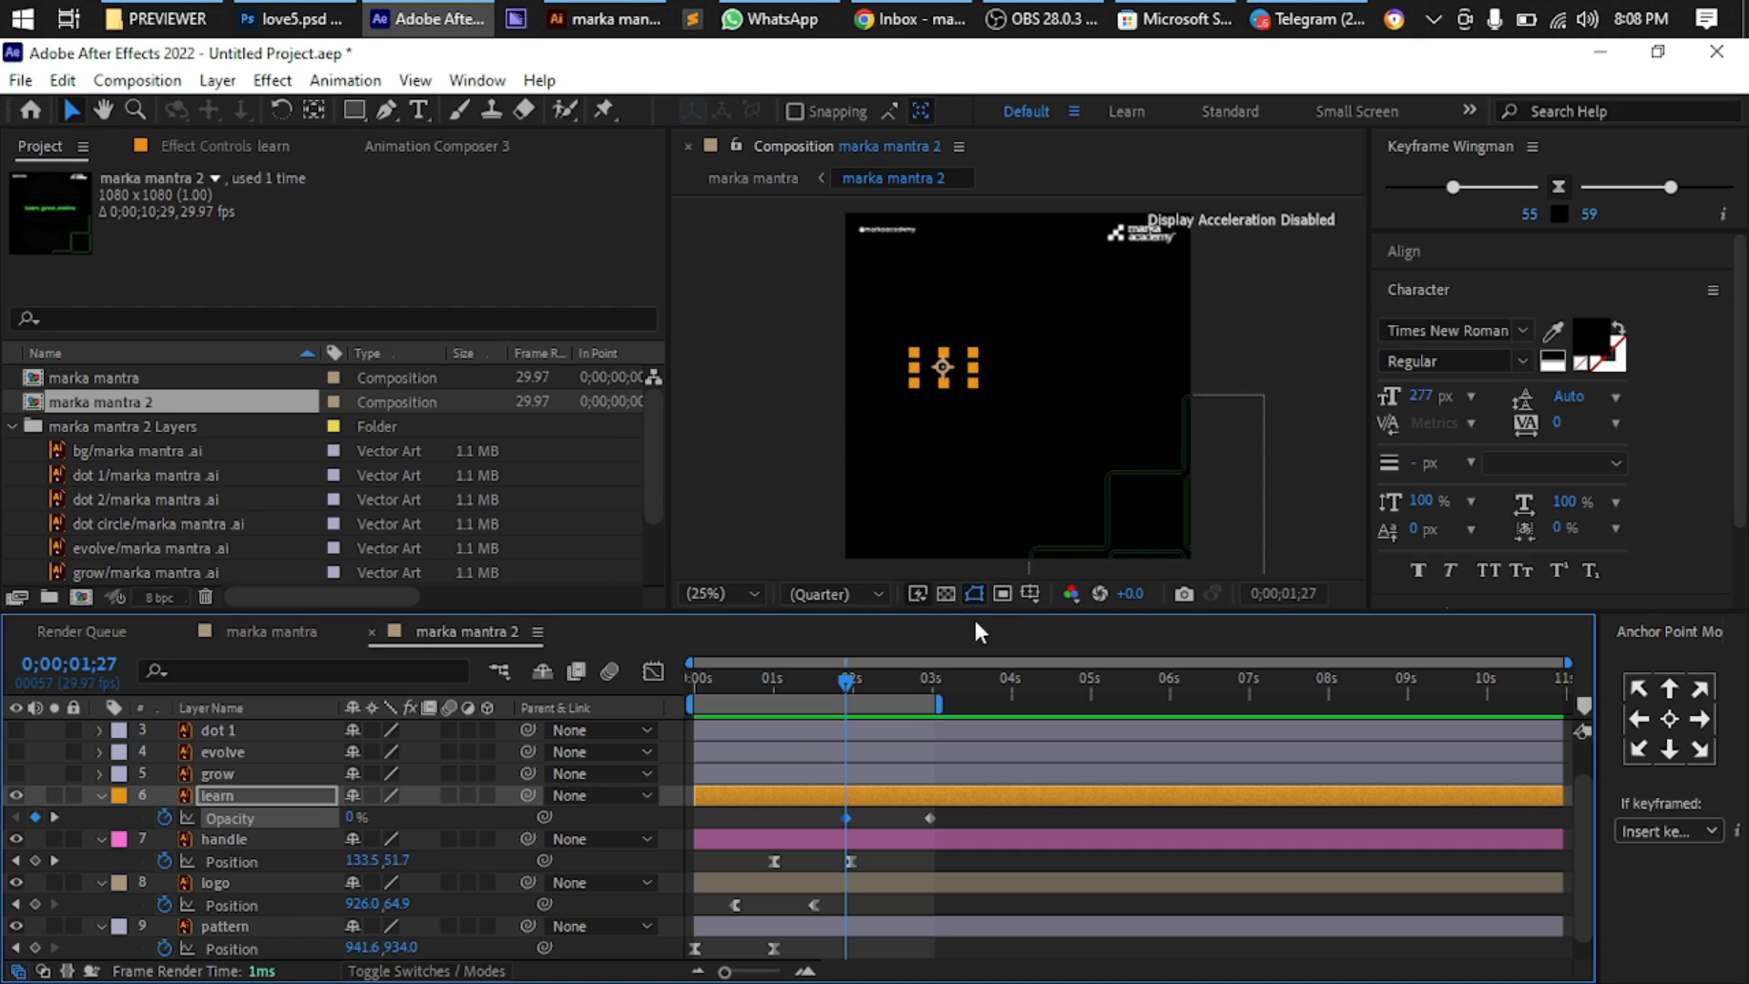
Save the project as "marka mantra" in the MARKA folder on the Desktop
key(ctrl+s)
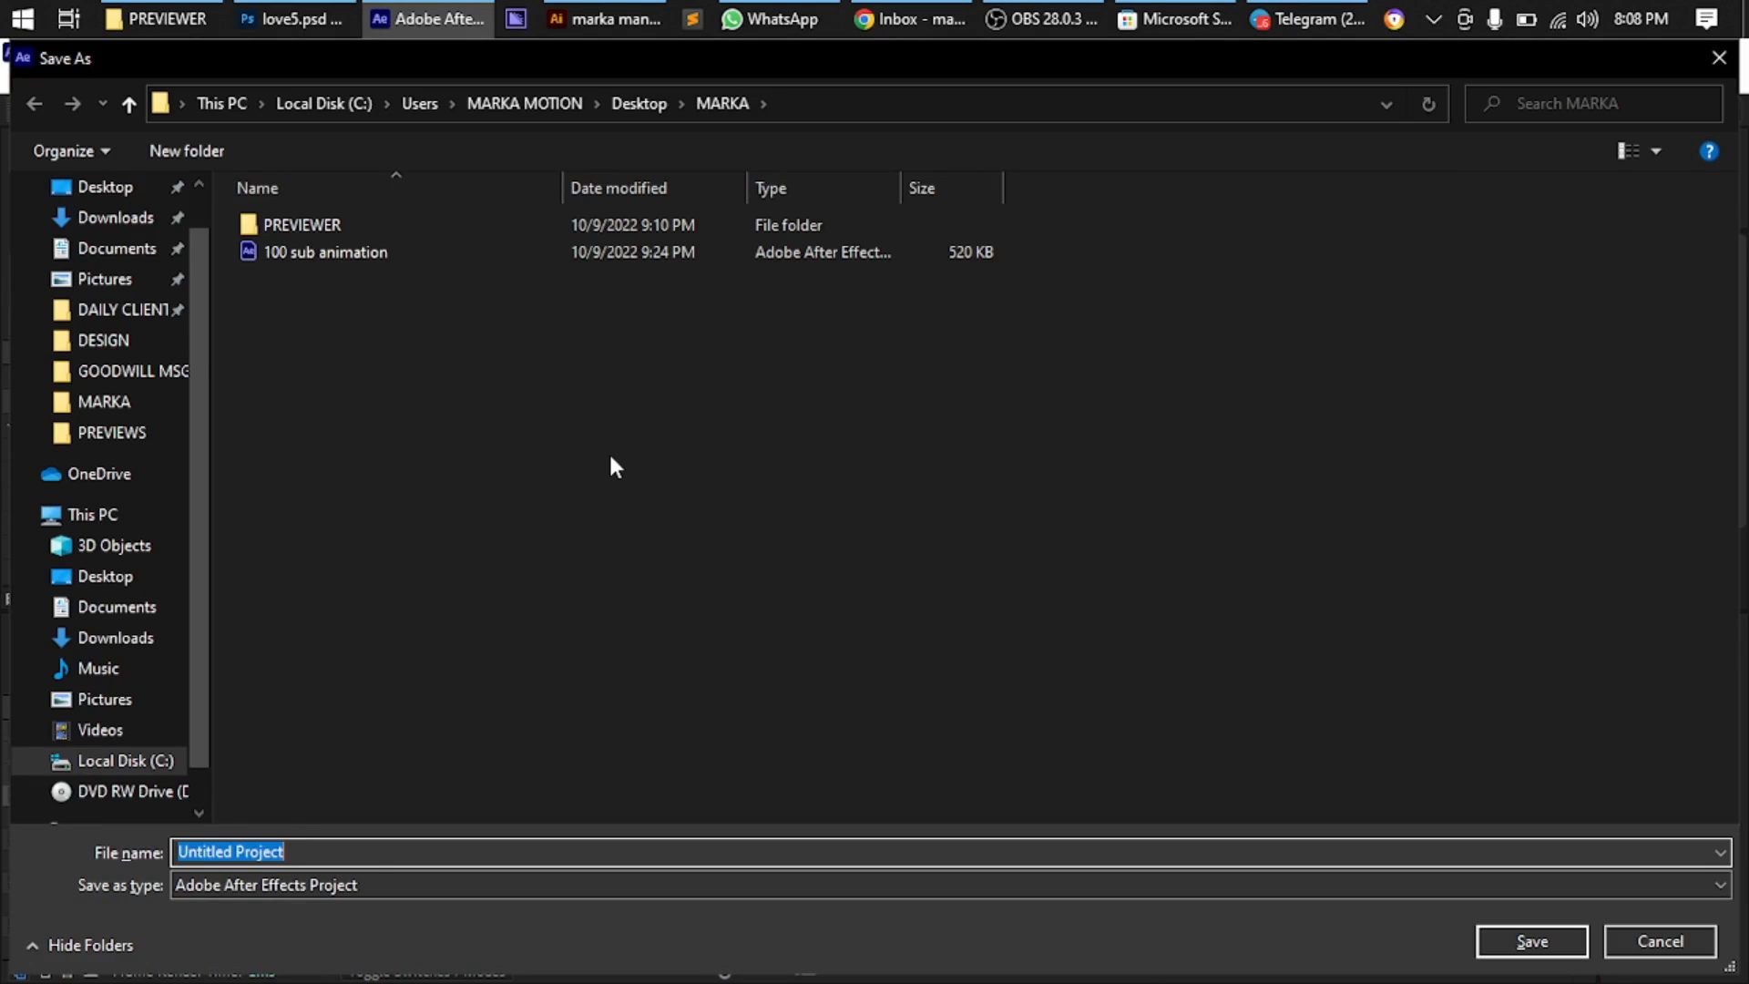
text(marka mantra)
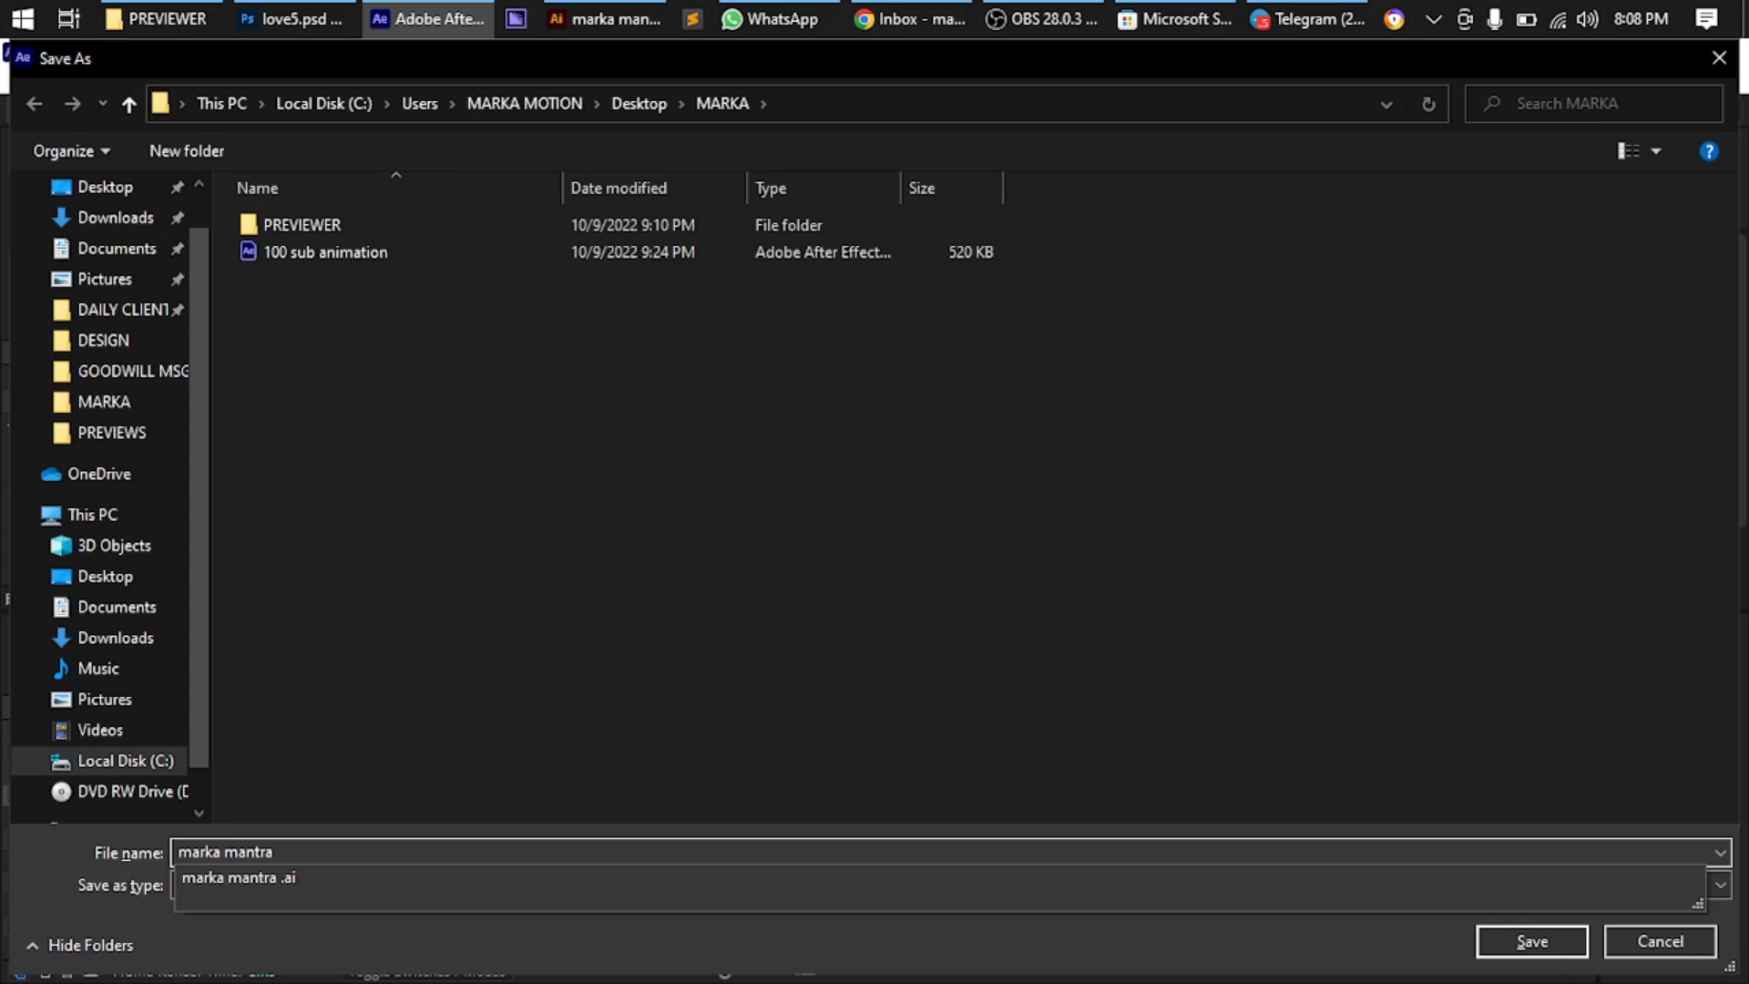
key(Return)
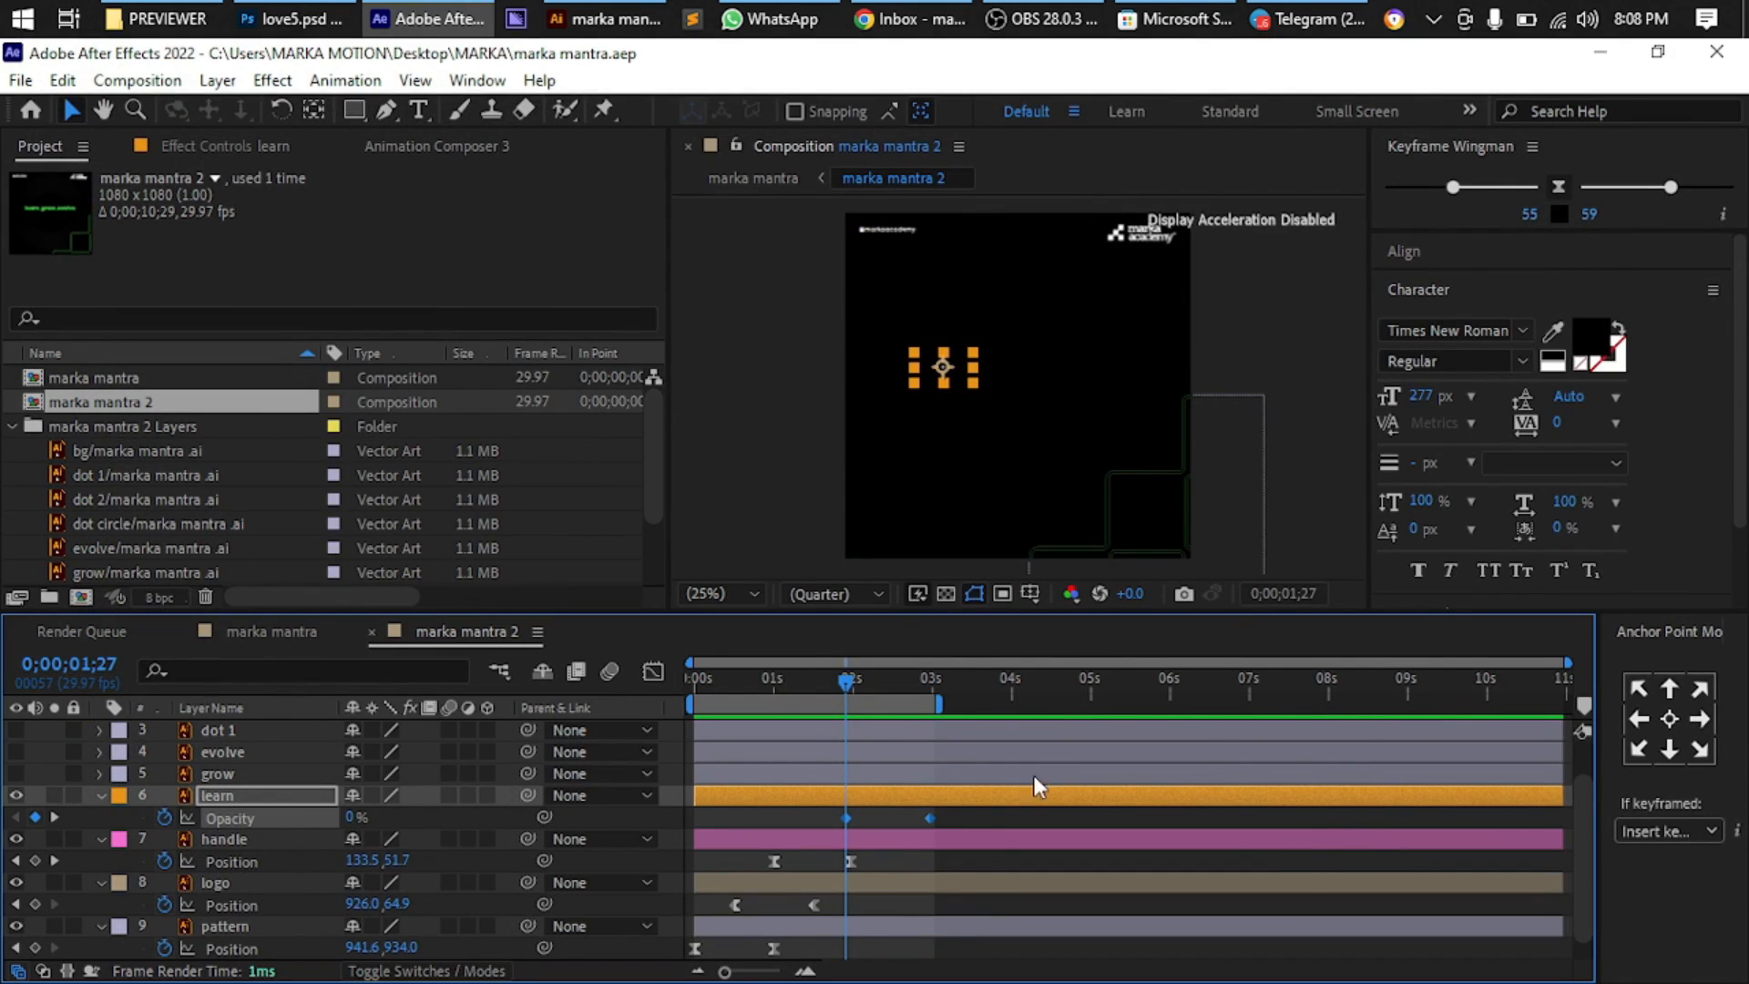
Preview the learn layer's fade-in and extend the end of the work area to about 4.3 seconds
click(991, 825)
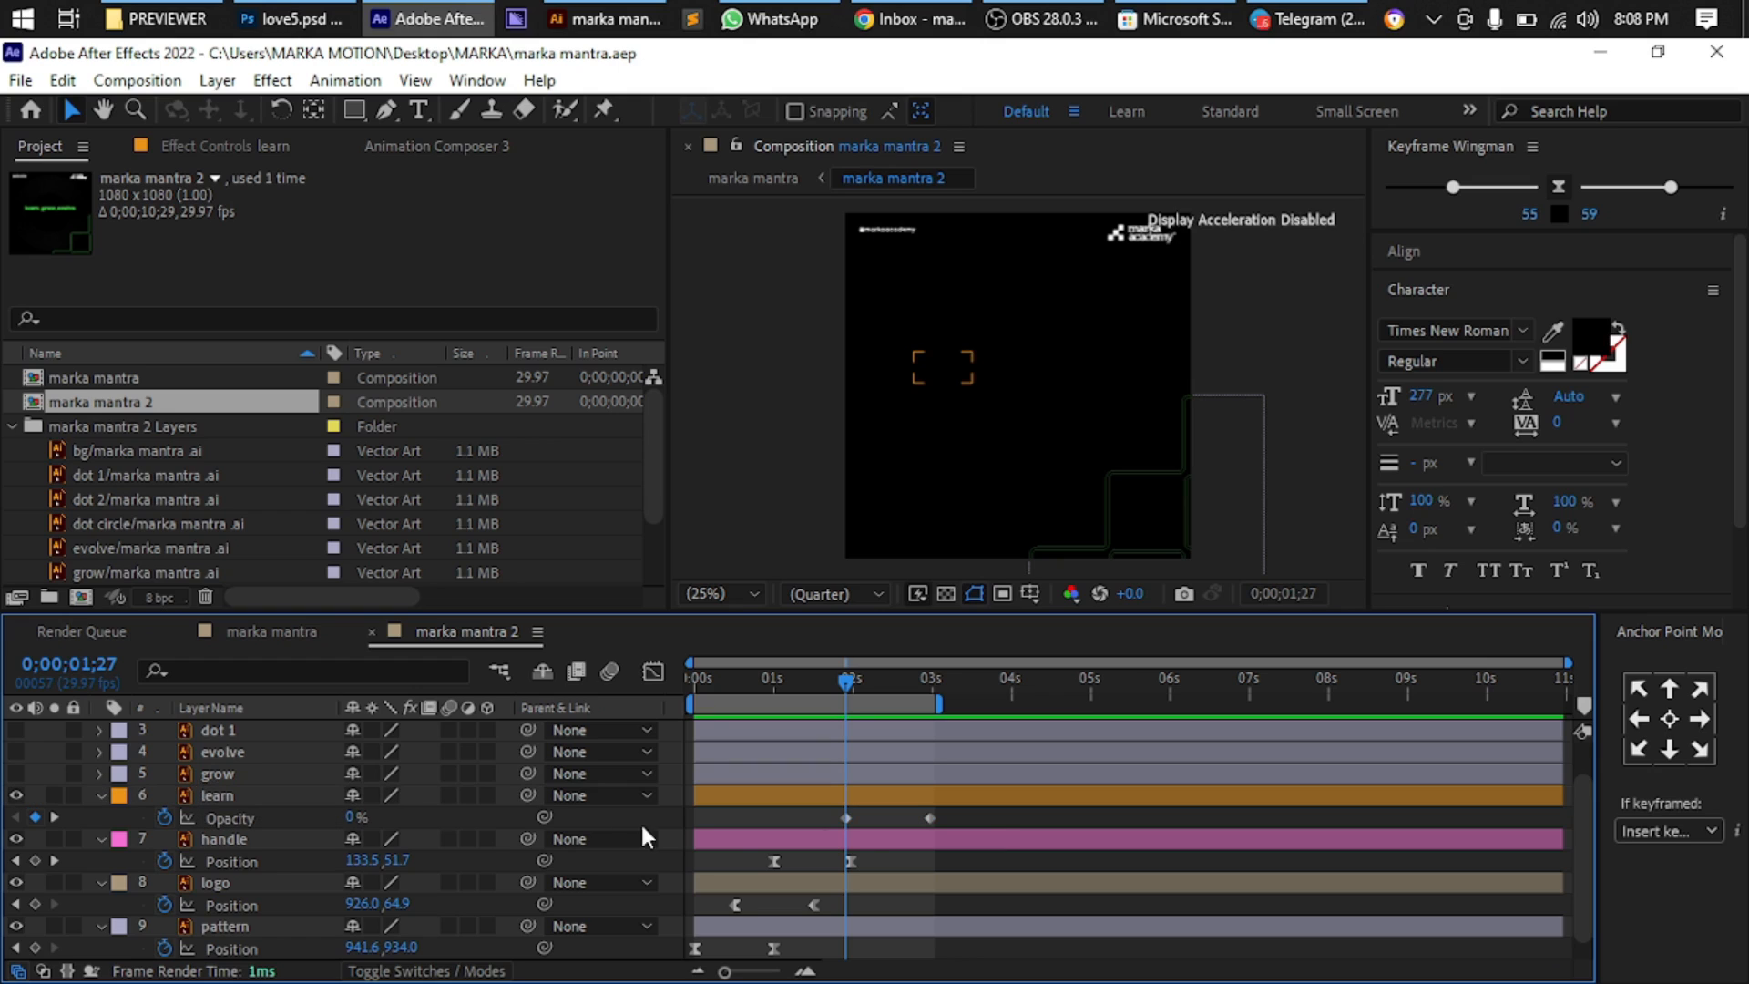
click(845, 818)
key(space)
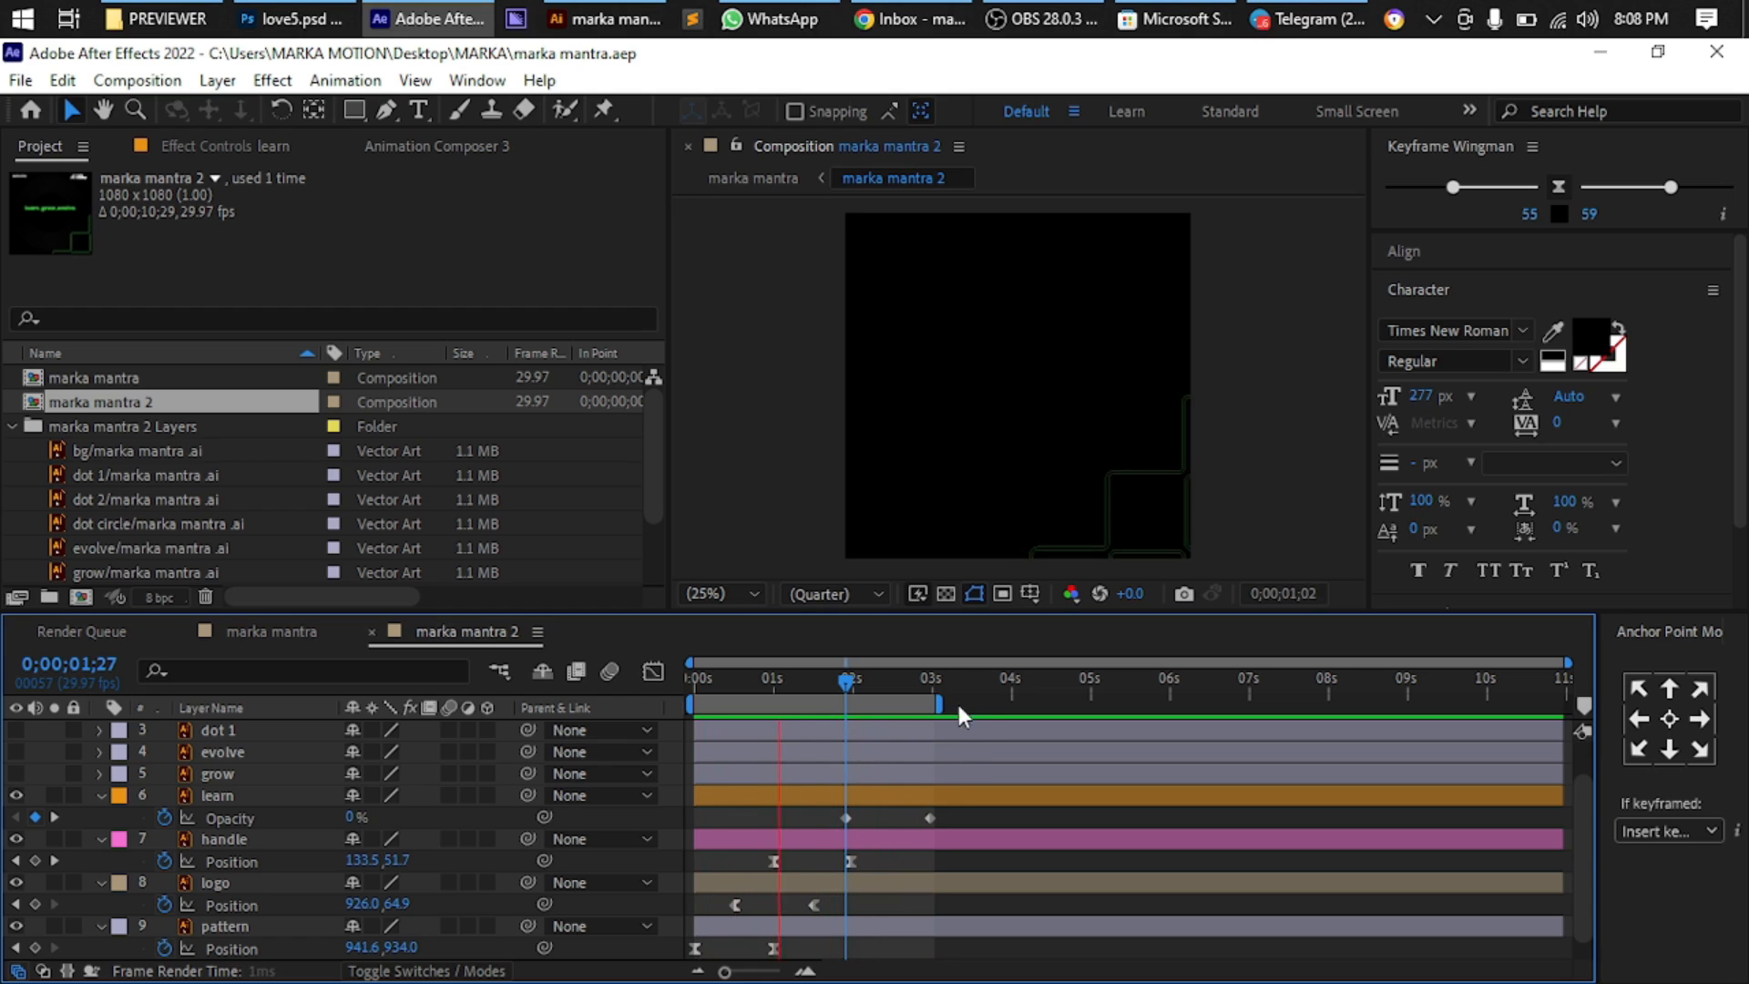
drag(947, 696, 1044, 698)
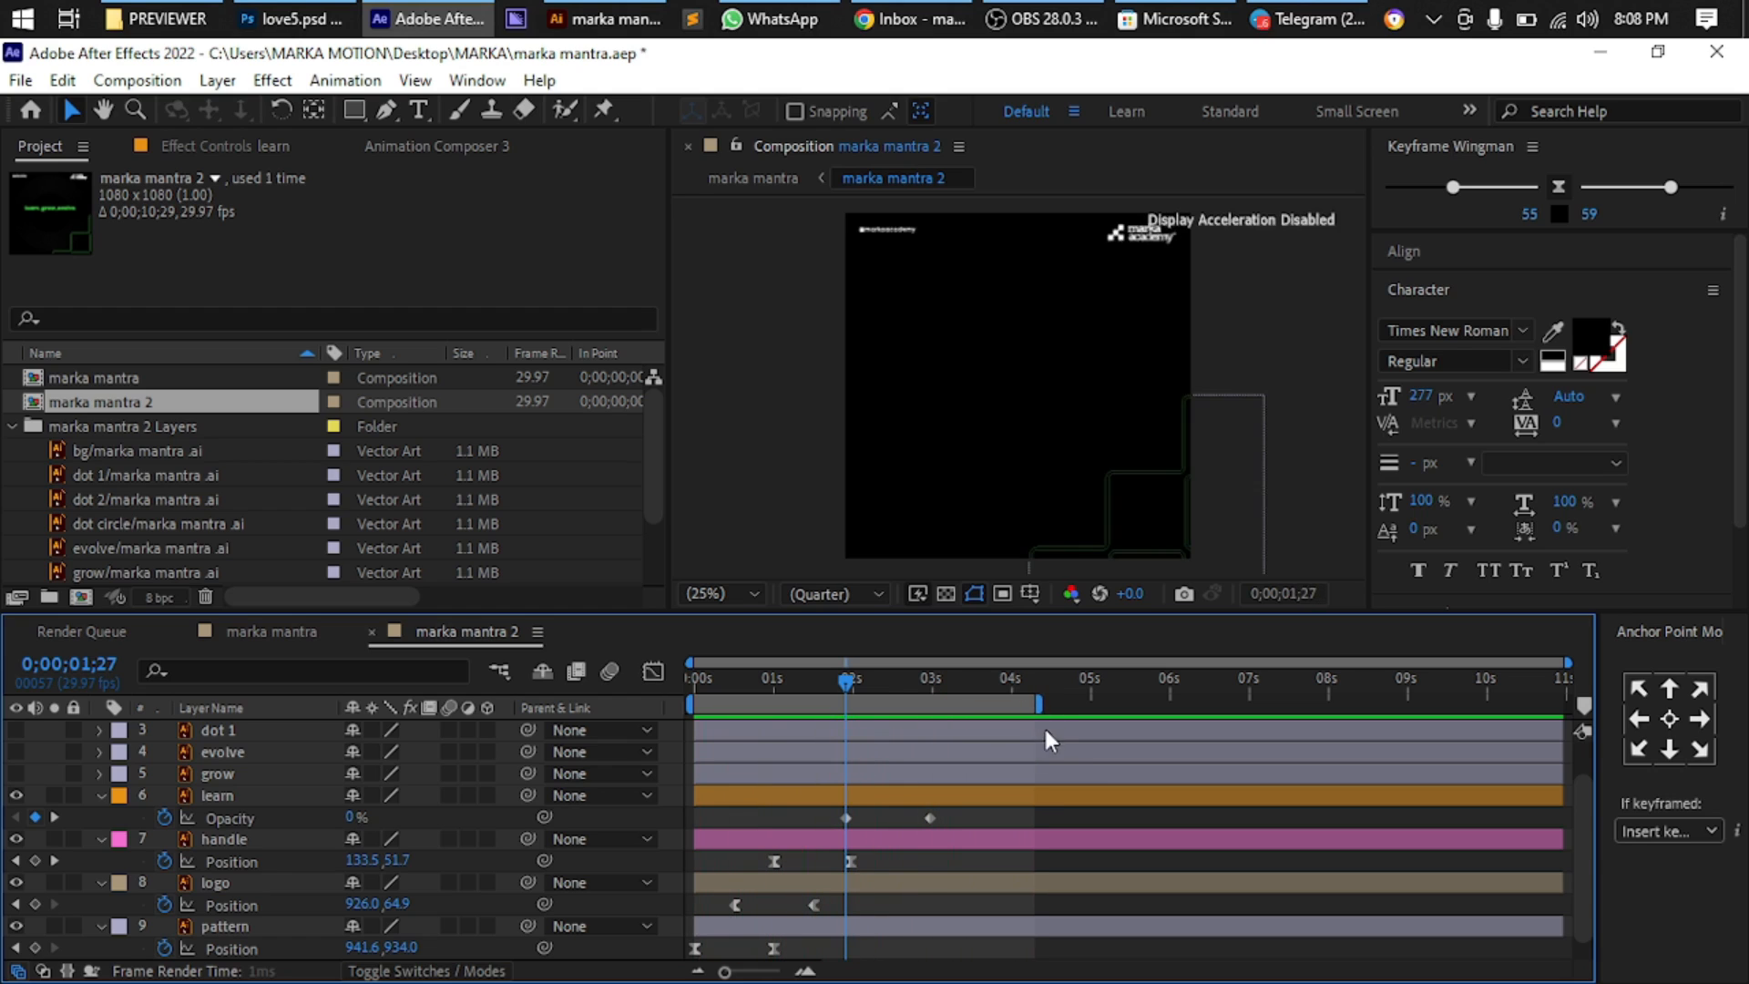